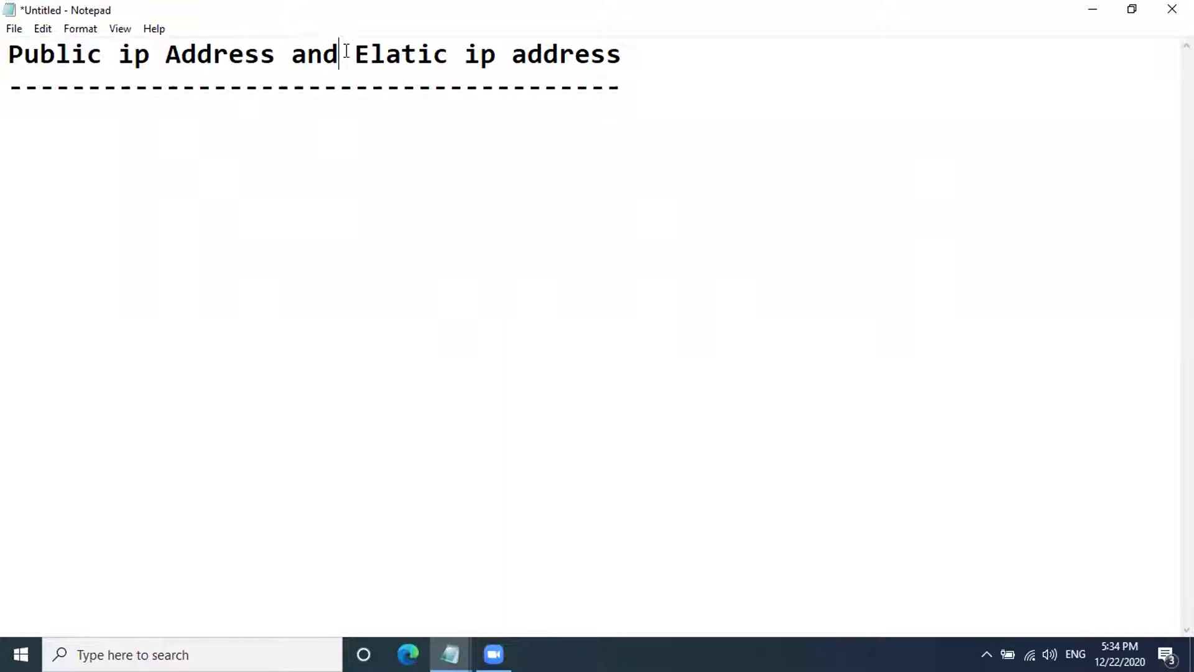
# Correct the misspelled word "Elatic" in the title line to "Elastic"
pyautogui.click(451, 52)
pyautogui.press('BackSpace')
pyautogui.press('BackSpace')
pyautogui.press('BackSpace')
pyautogui.press('BackSpace')
pyautogui.write('astic')
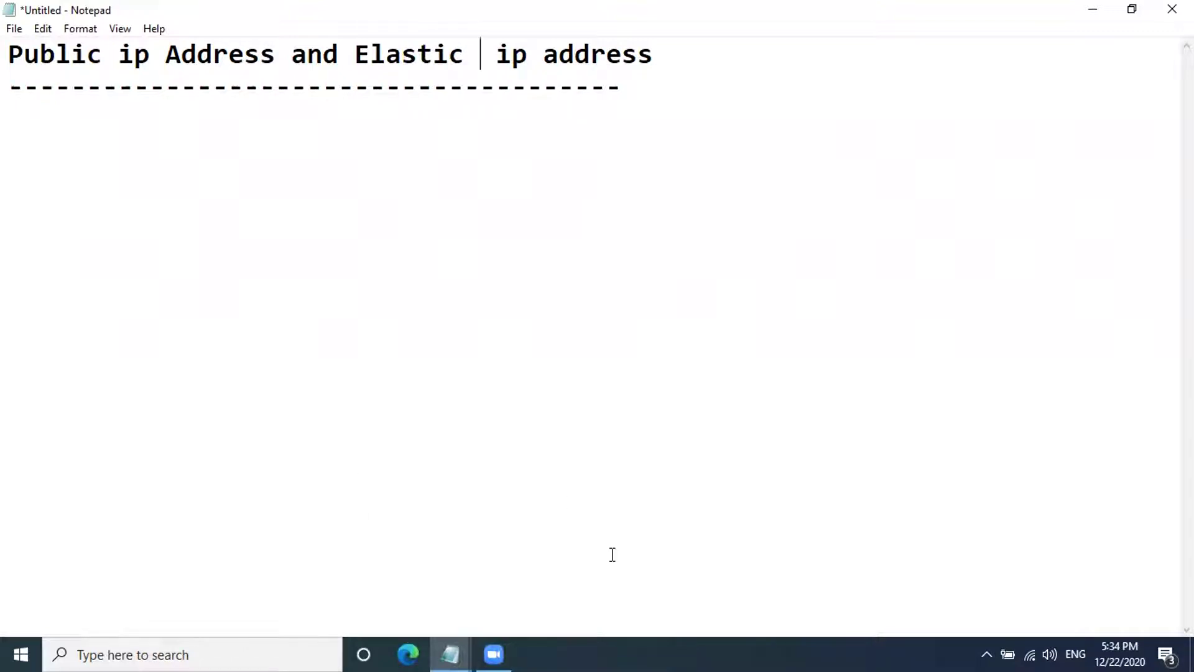
# Add the subheading "Public ip address" below the title and underline it with a row of dashes
pyautogui.click(655, 99)
pyautogui.write('1')
pyautogui.press('BackSpace')
pyautogui.write('Publ')
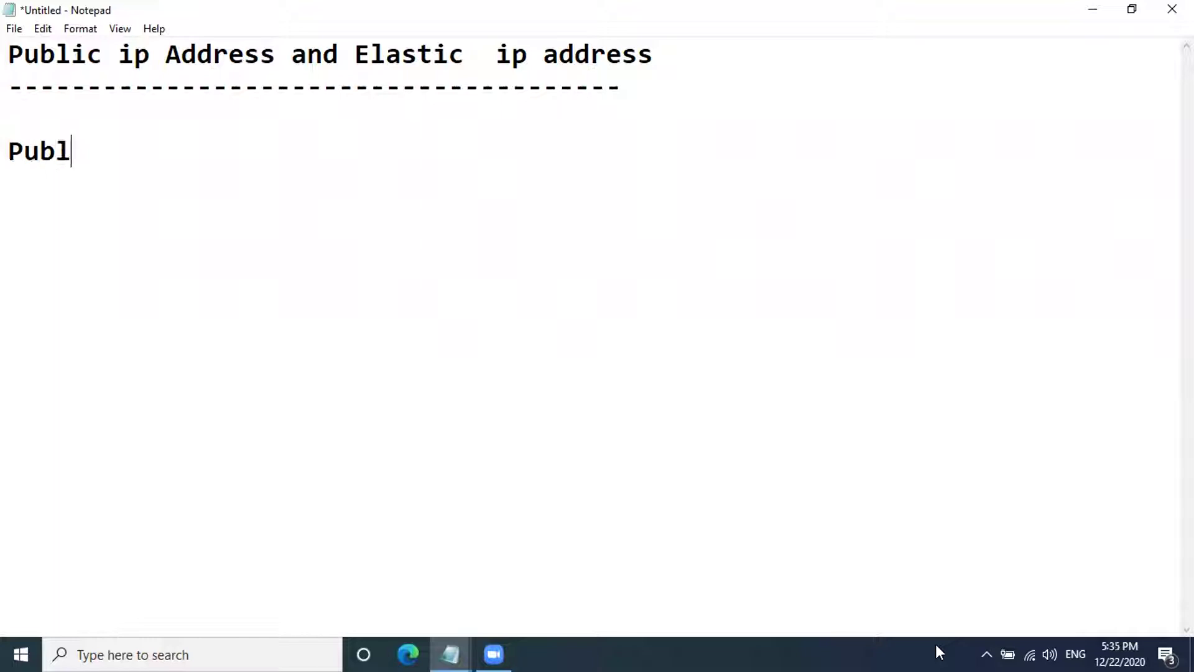
pyautogui.write('ic ip address')
pyautogui.press('Return')
pyautogui.write('-------------------')
pyautogui.press('BackSpace')
pyautogui.press('BackSpace')
pyautogui.press('Return')
# Begin numbered point 1 under the subheading, saying that the public ip address is reachable from the internet
pyautogui.write('.')
pyautogui.press('BackSpace')
pyautogui.press('BackSpace')
pyautogui.write('1')
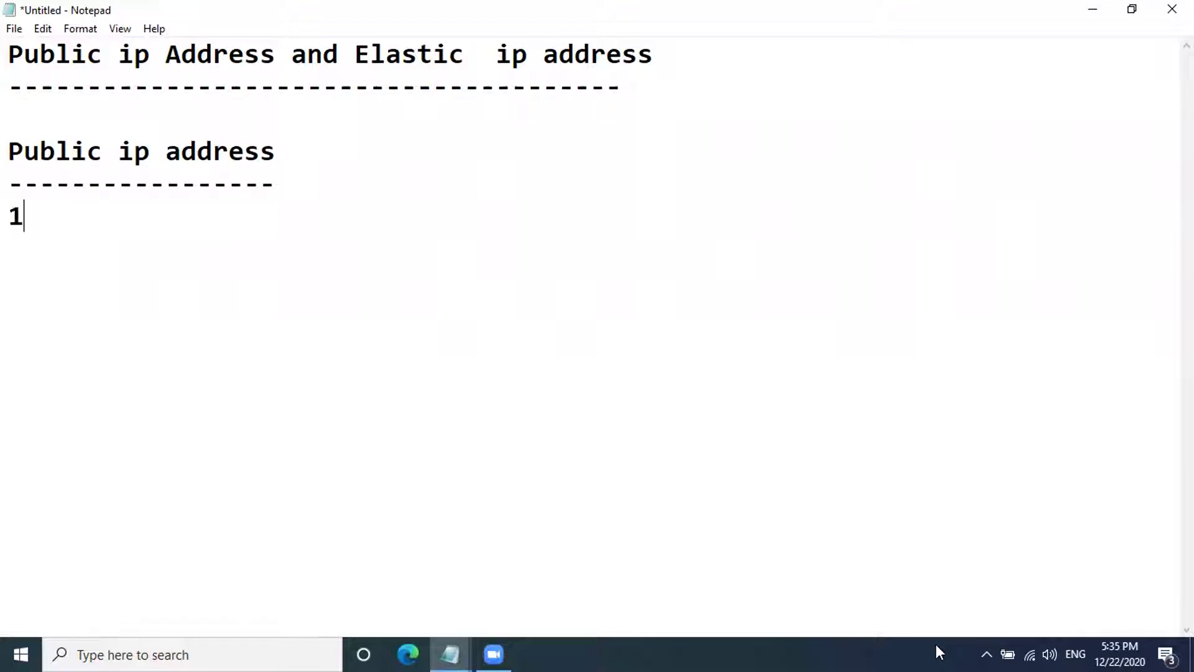
pyautogui.write('. pub')
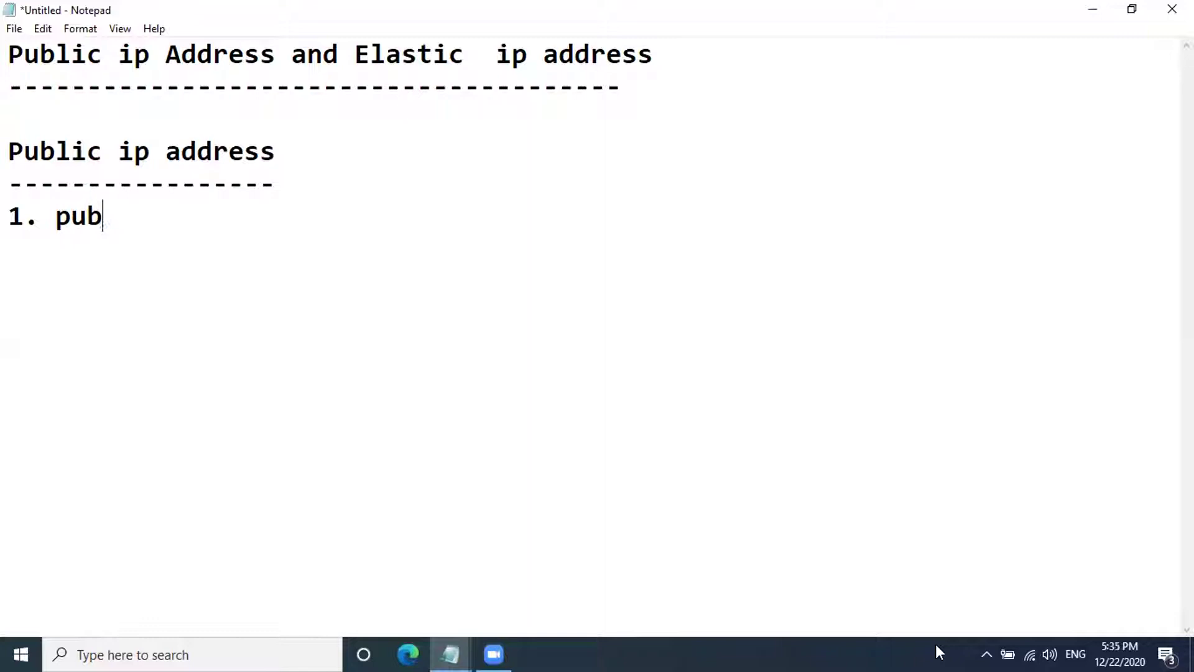
pyautogui.write('lic ip ad')
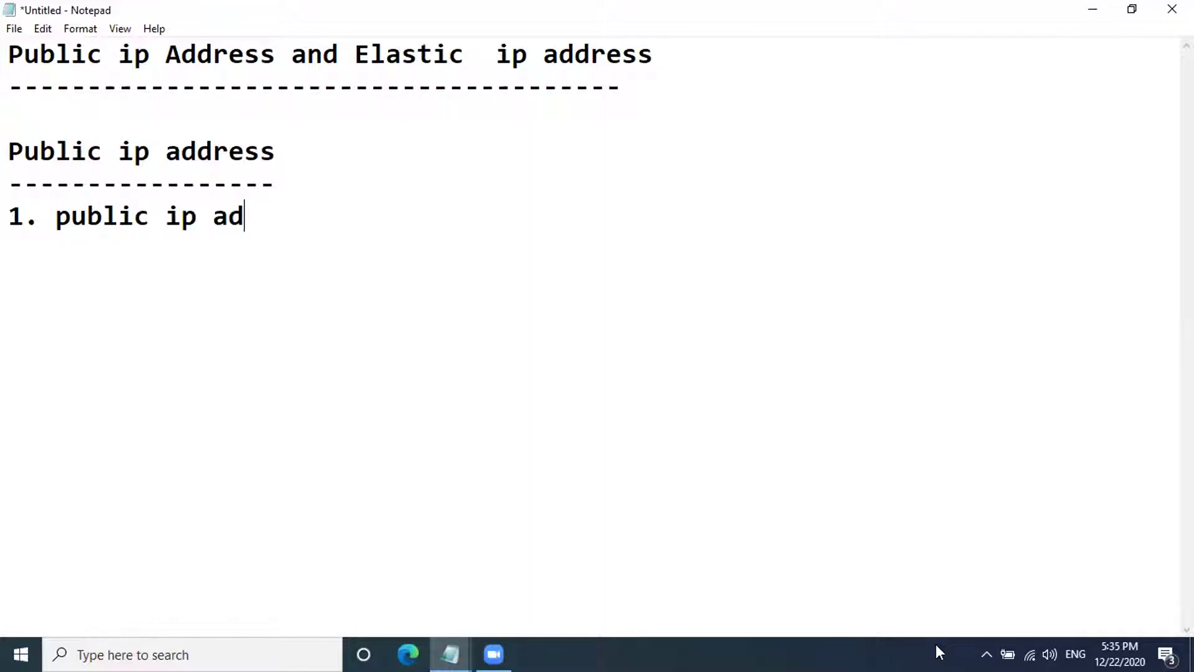
pyautogui.write('dress is rea')
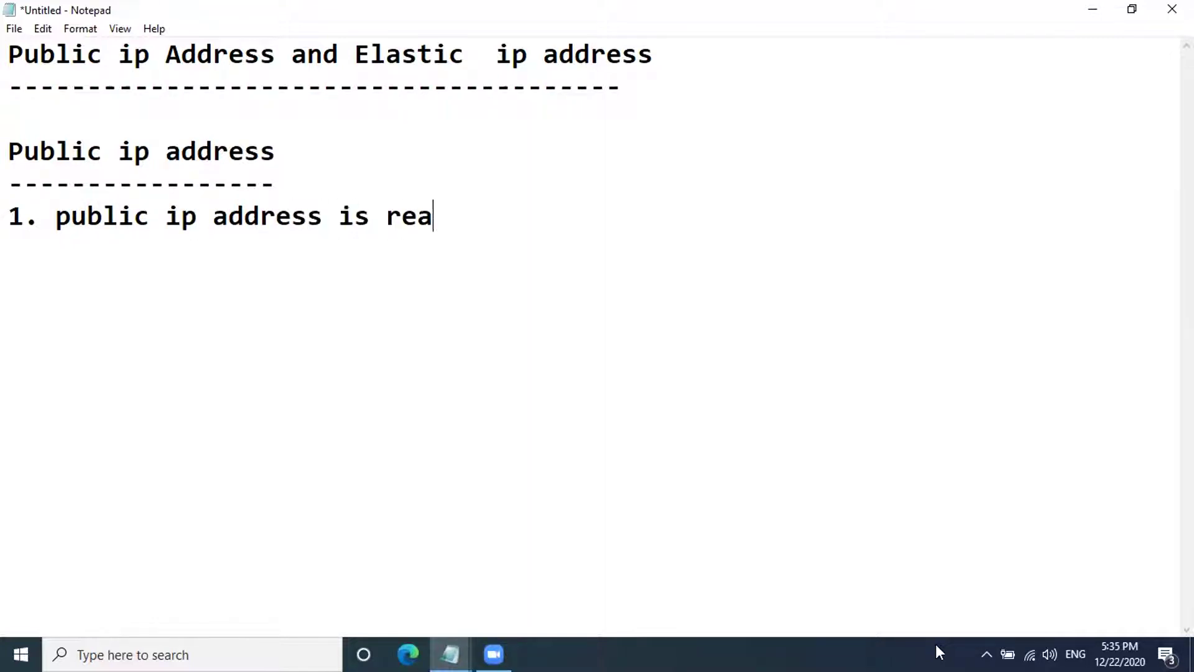
pyautogui.write('chable for')
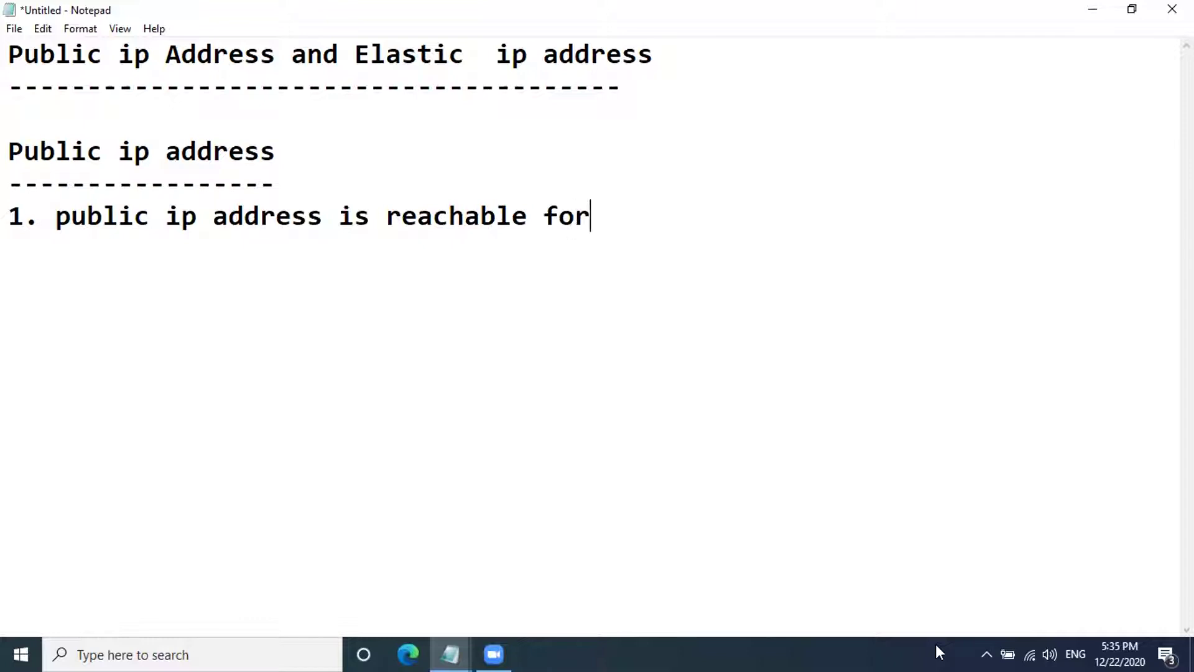
pyautogui.write('mthe internet.')
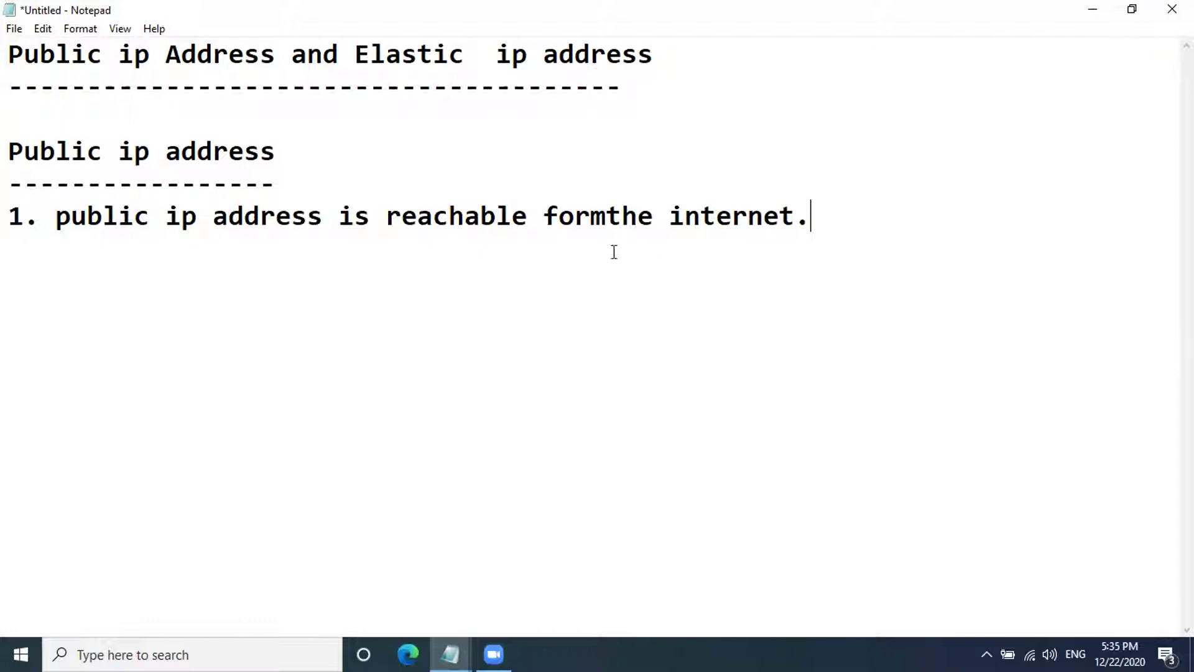
# Correct "formthe" to "from the" in point 1
pyautogui.click(606, 217)
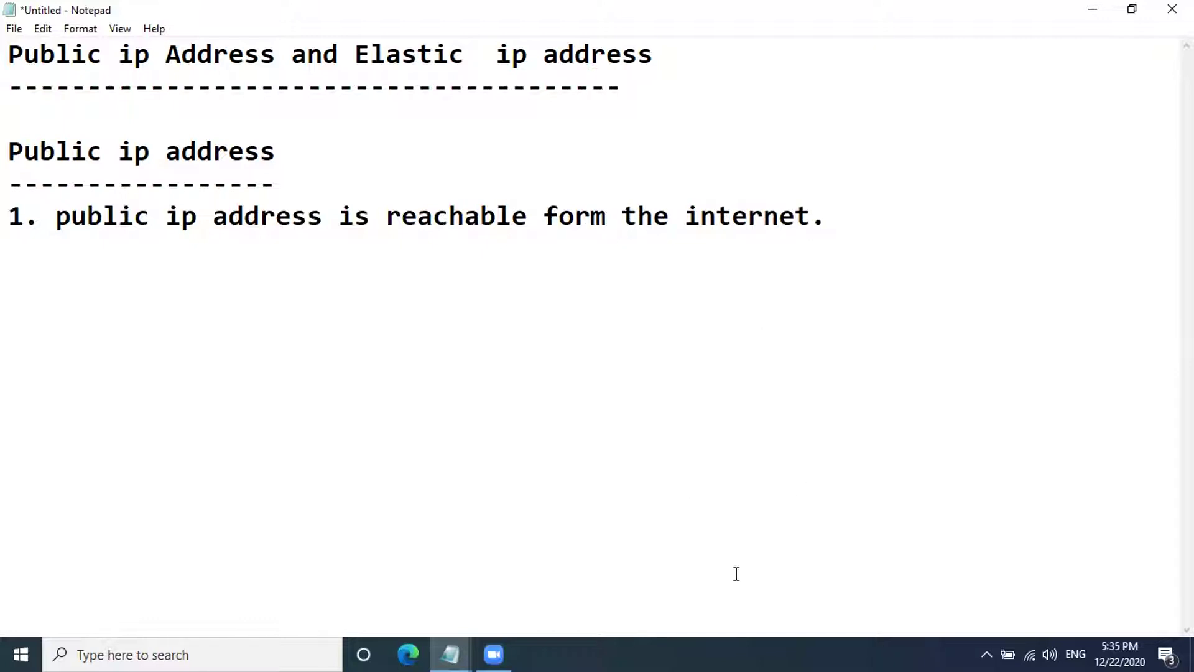
pyautogui.press('BackSpace')
pyautogui.press('BackSpace')
pyautogui.press('BackSpace')
pyautogui.press('BackSpace')
pyautogui.write('rom')
# Continue point 1 after "internet." with "From the pool of ip addresses"
pyautogui.click(837, 221)
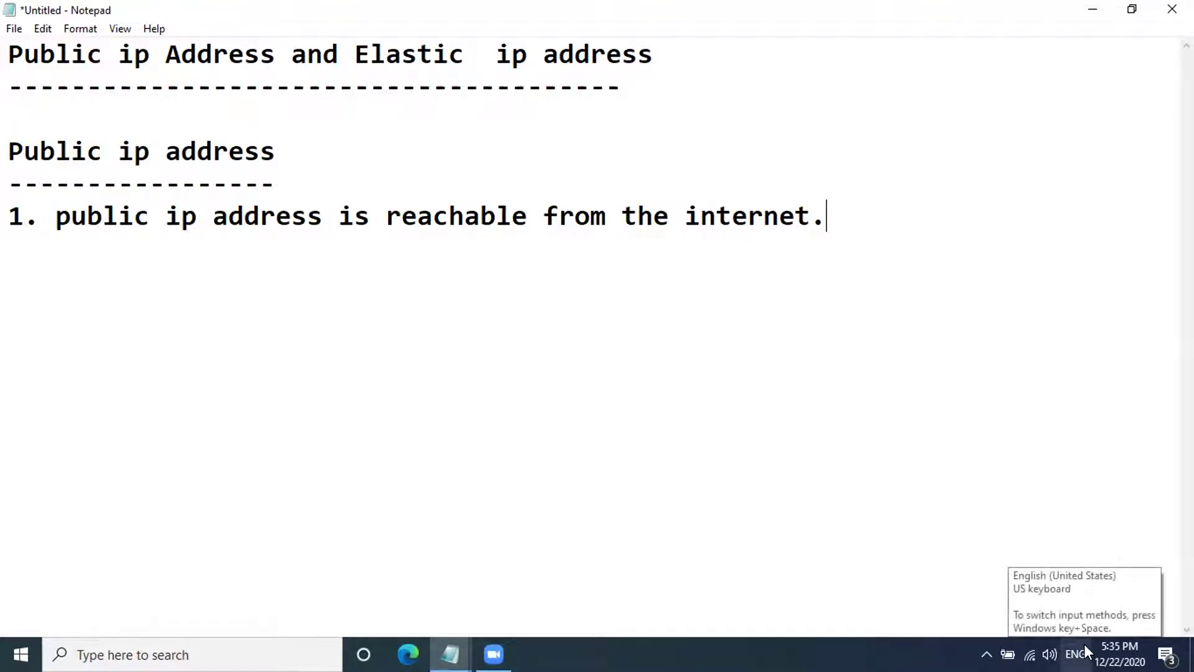
pyautogui.write('From')
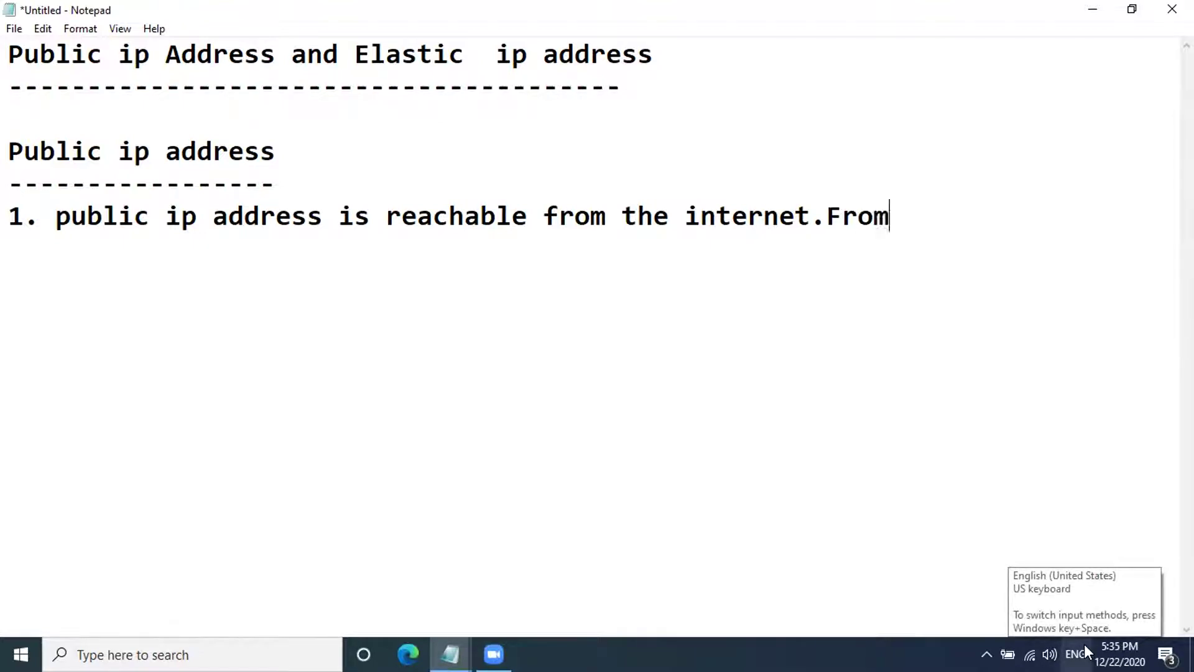
pyautogui.write(' the pool of i')
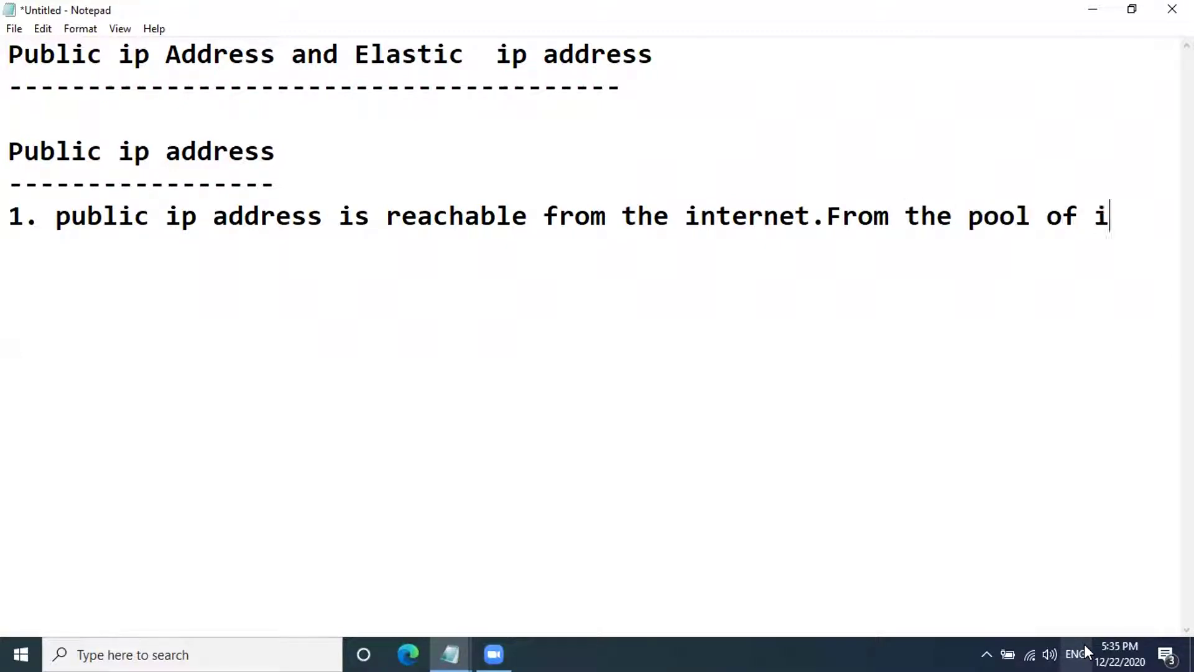
pyautogui.press('BackSpace')
pyautogui.write('ip address')
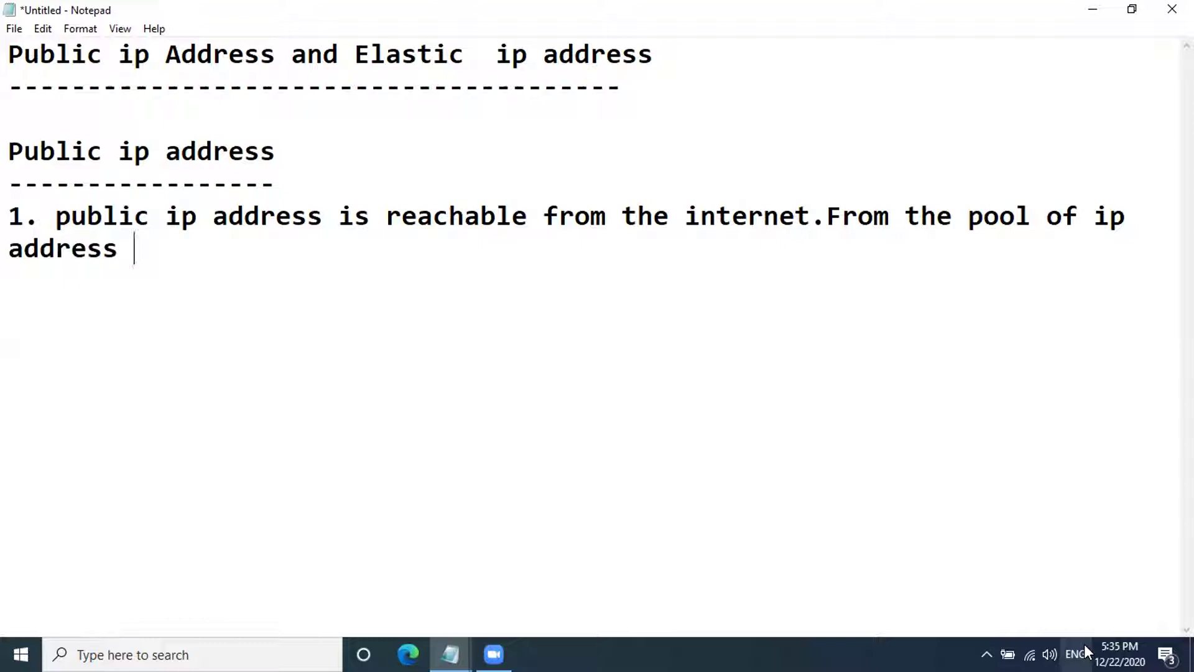
pyautogui.press('BackSpace')
pyautogui.write('es')
# Extend point 1 with "this is assigned to your instance"
pyautogui.write('thi sis')
pyautogui.press('BackSpace')
pyautogui.press('BackSpace')
pyautogui.press('BackSpace')
pyautogui.press('BackSpace')
pyautogui.press('BackSpace')
pyautogui.write('s is assi')
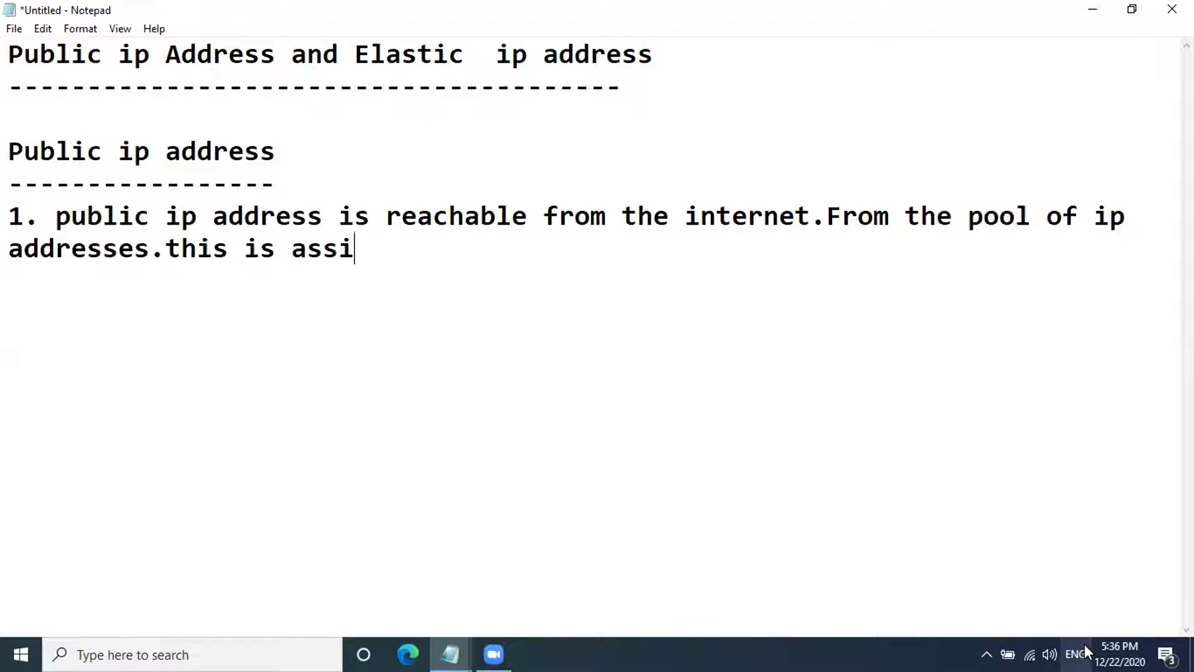
pyautogui.write('gne')
pyautogui.press('BackSpace')
pyautogui.press('BackSpace')
pyautogui.write('gned to y')
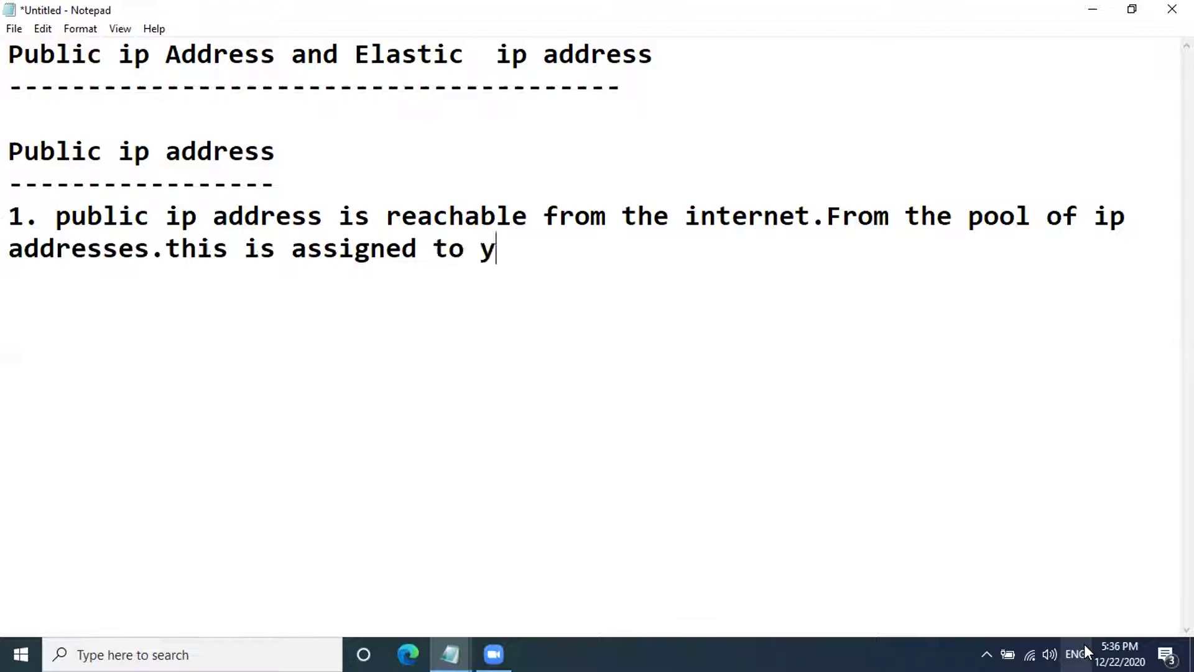
pyautogui.write('our instance')
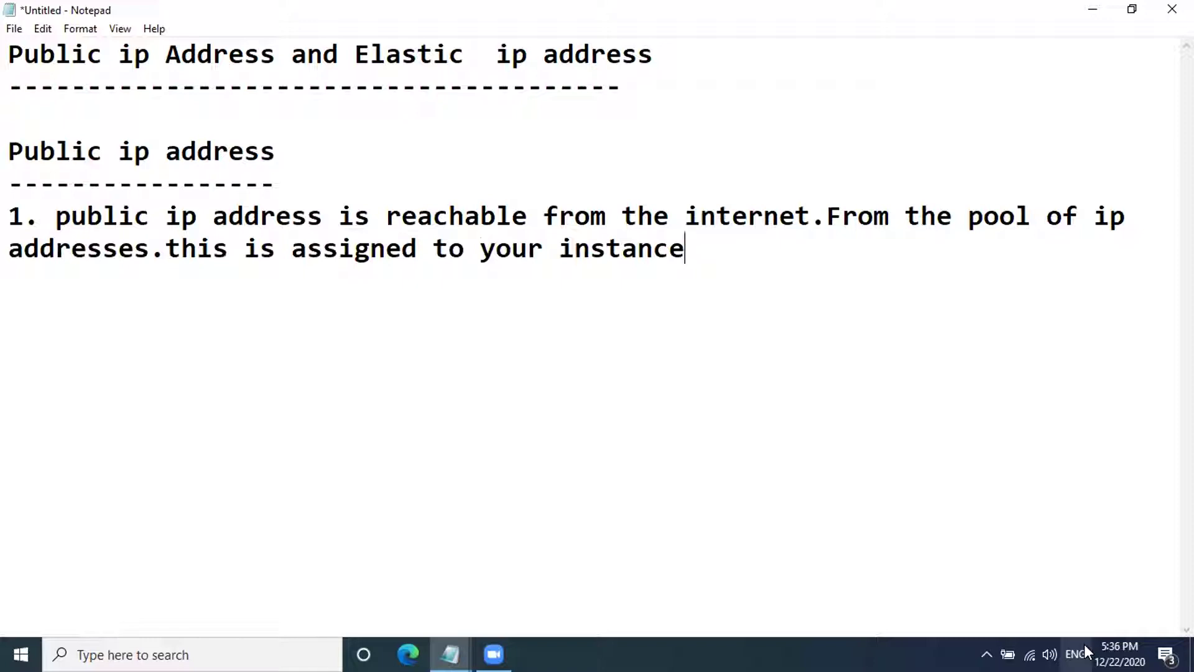
# Finish point 1 with ".and is not assoicated with your AWS account." and start a new line
pyautogui.write('.and is ')
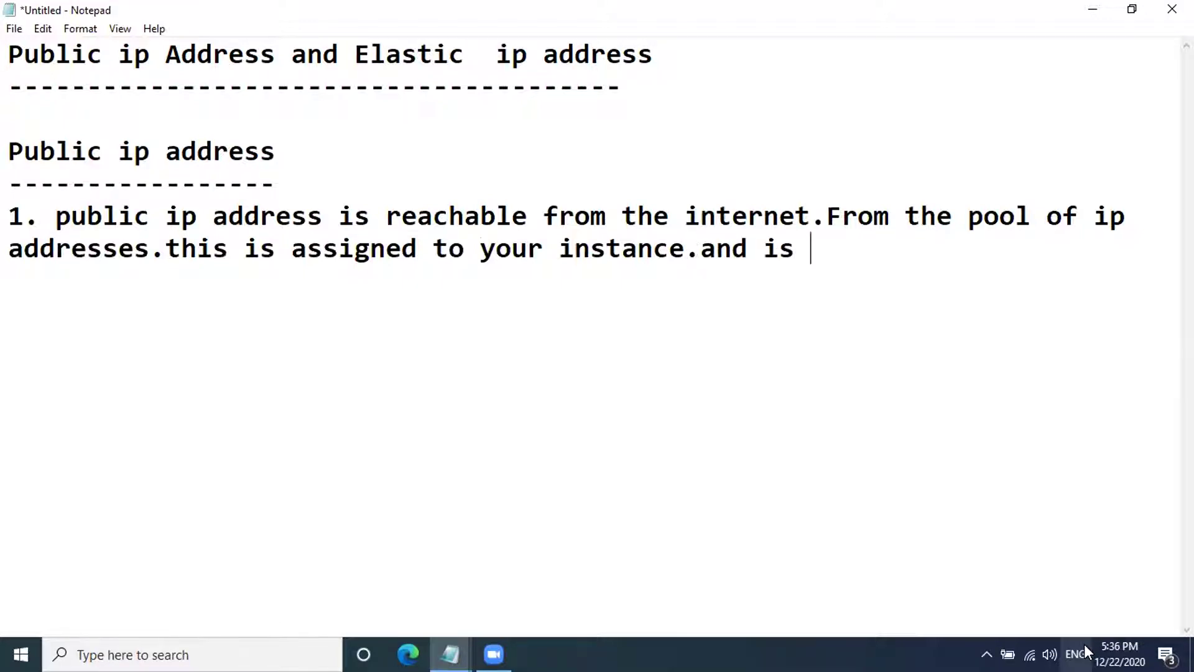
pyautogui.write('not assoicat')
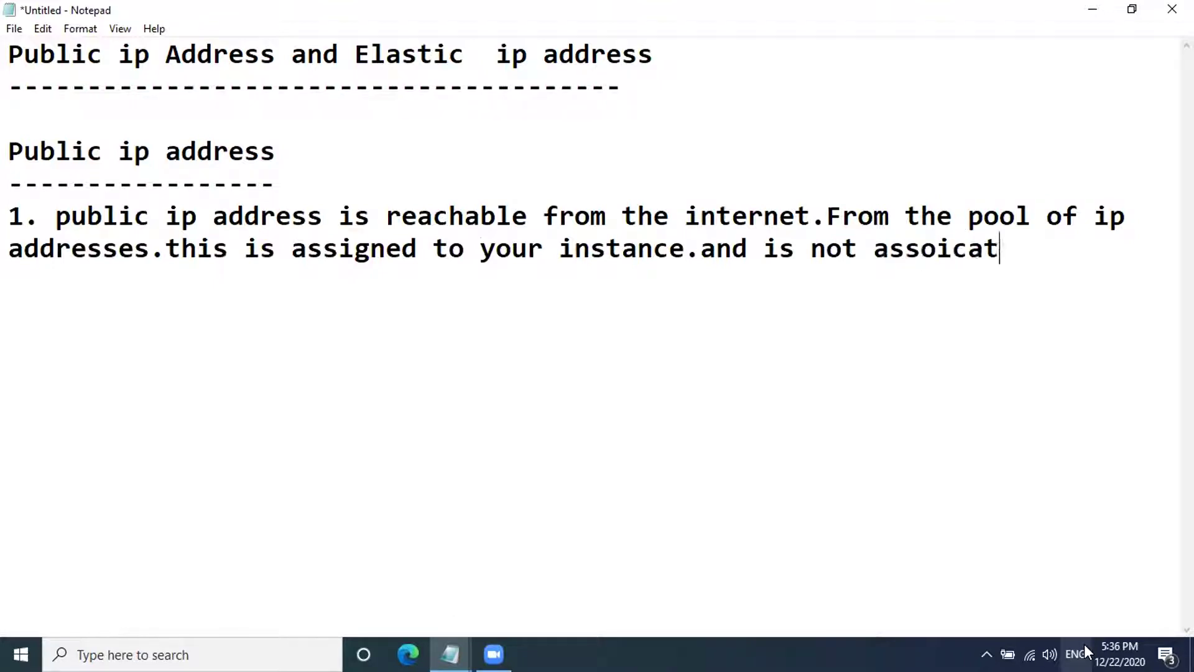
pyautogui.write('ed with your aw')
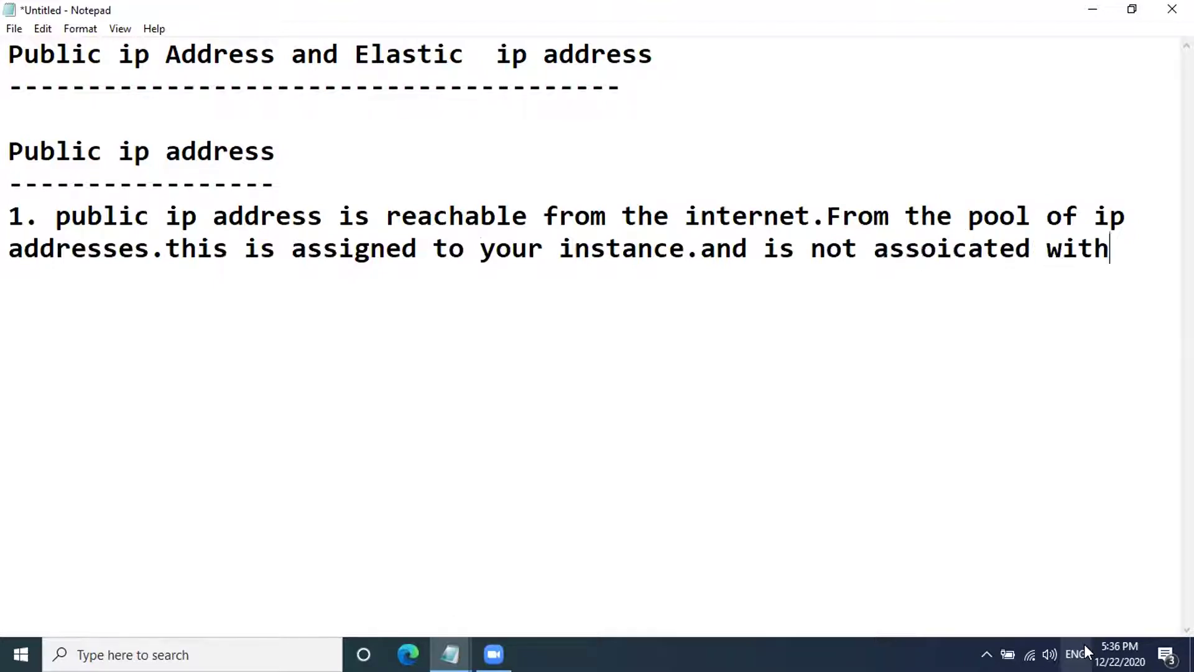
pyautogui.press('BackSpace')
pyautogui.press('BackSpace')
pyautogui.write('AWS account.')
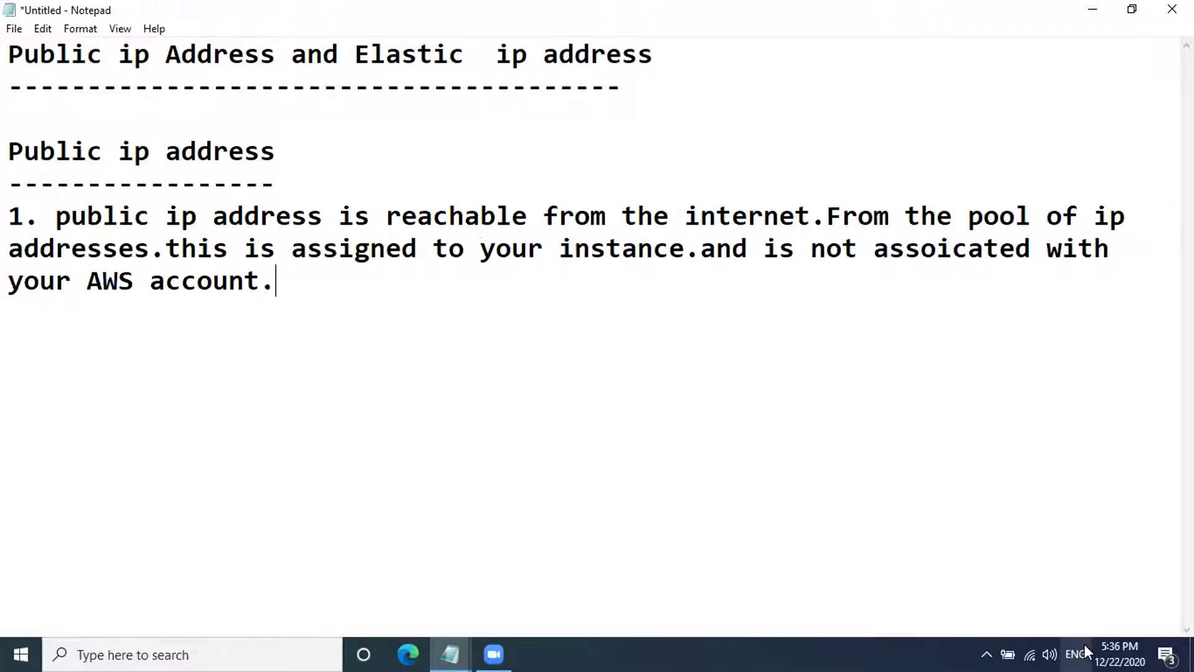
pyautogui.press('Return')
# Highlight the phrase "pool of ip addresses" in point 1 for review
pyautogui.moveTo(966, 217); pyautogui.dragTo(1112, 217)
pyautogui.moveTo(9, 243); pyautogui.dragTo(152, 249)
pyautogui.click(294, 283)
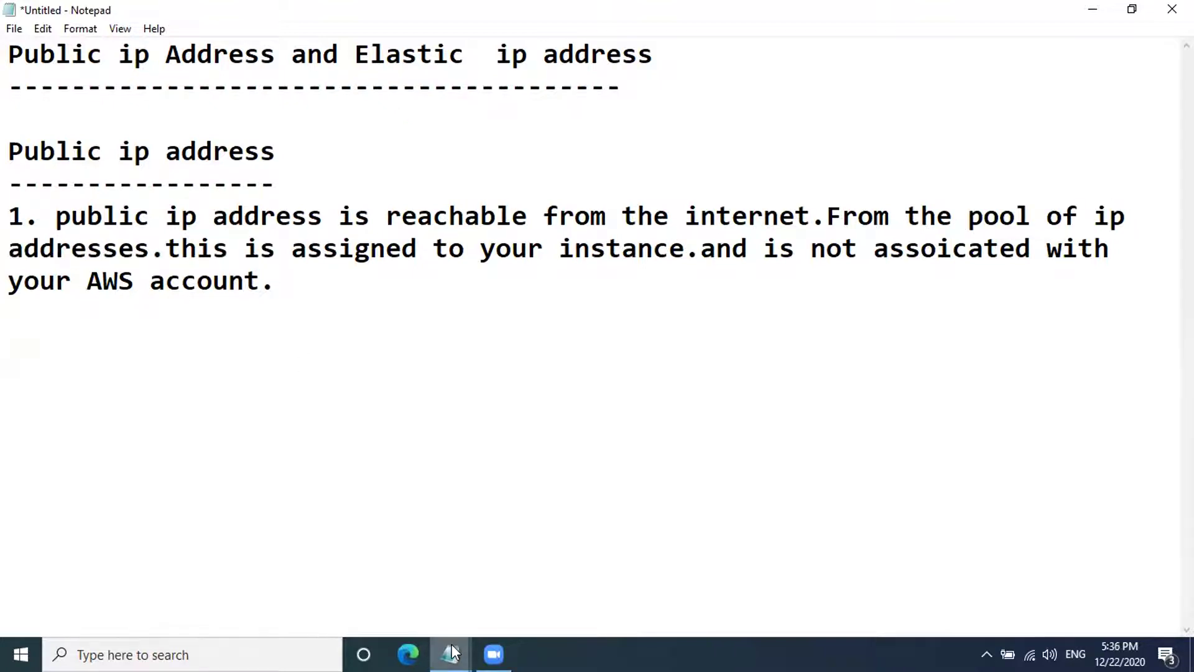
pyautogui.moveTo(452, 651)
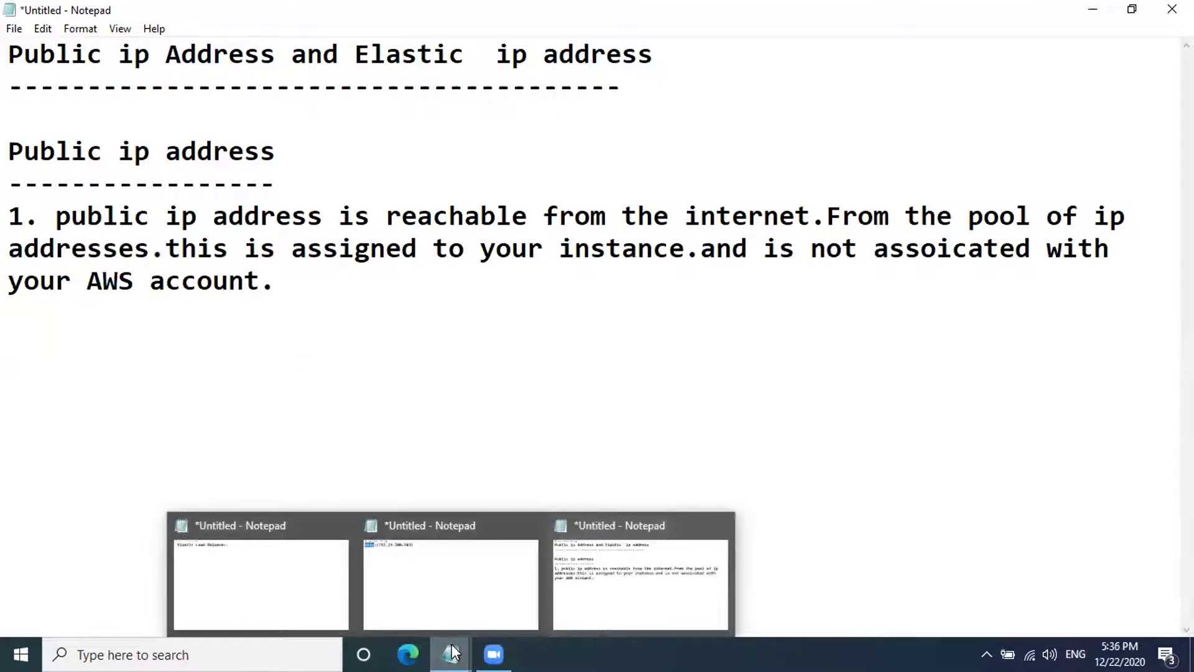
# Start point 2 after a blank line with "Through the NAT, or Network address translation,"
pyautogui.press('Return')
pyautogui.write('2.')
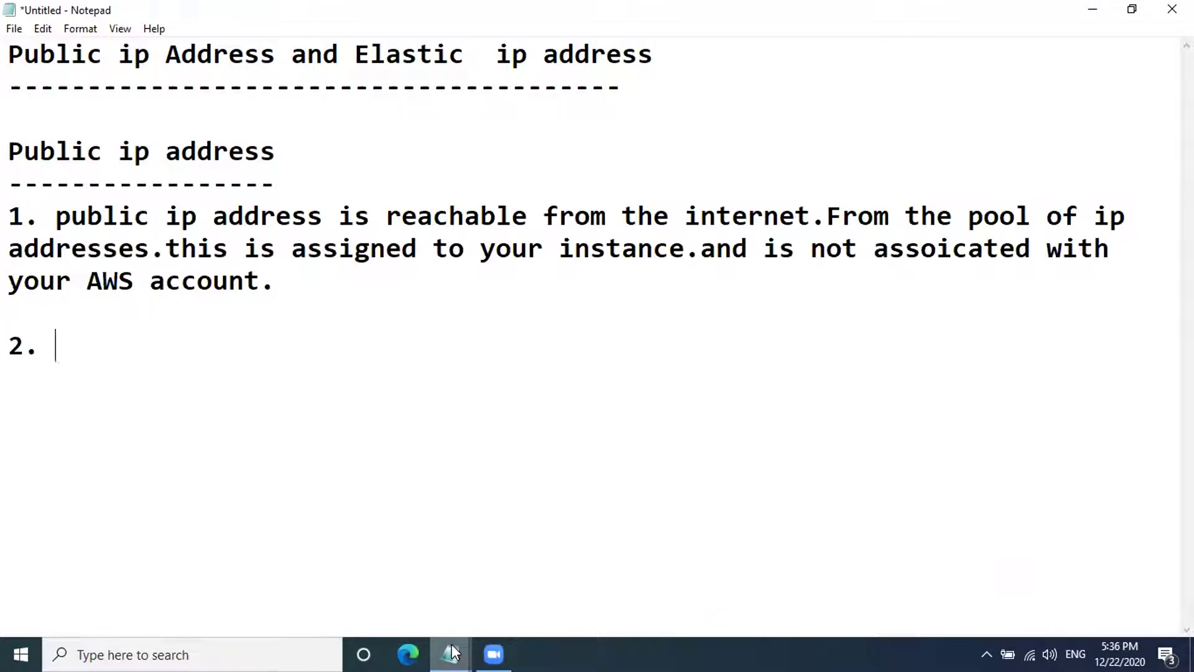
pyautogui.write(' Through the')
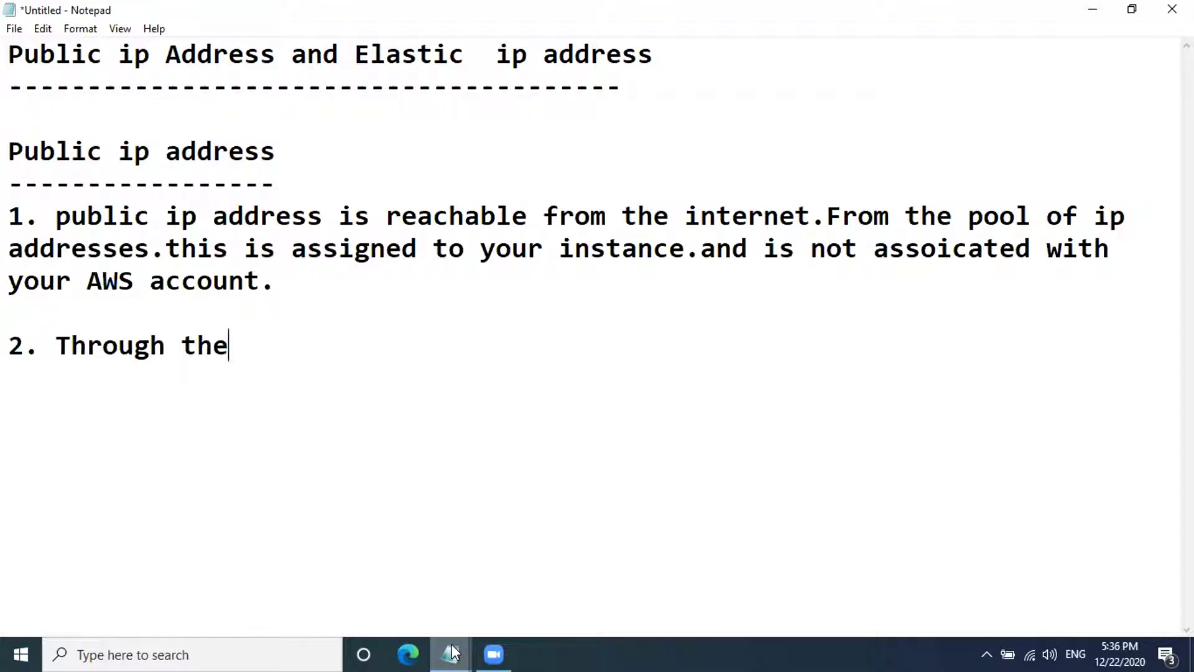
pyautogui.write(' NAT')
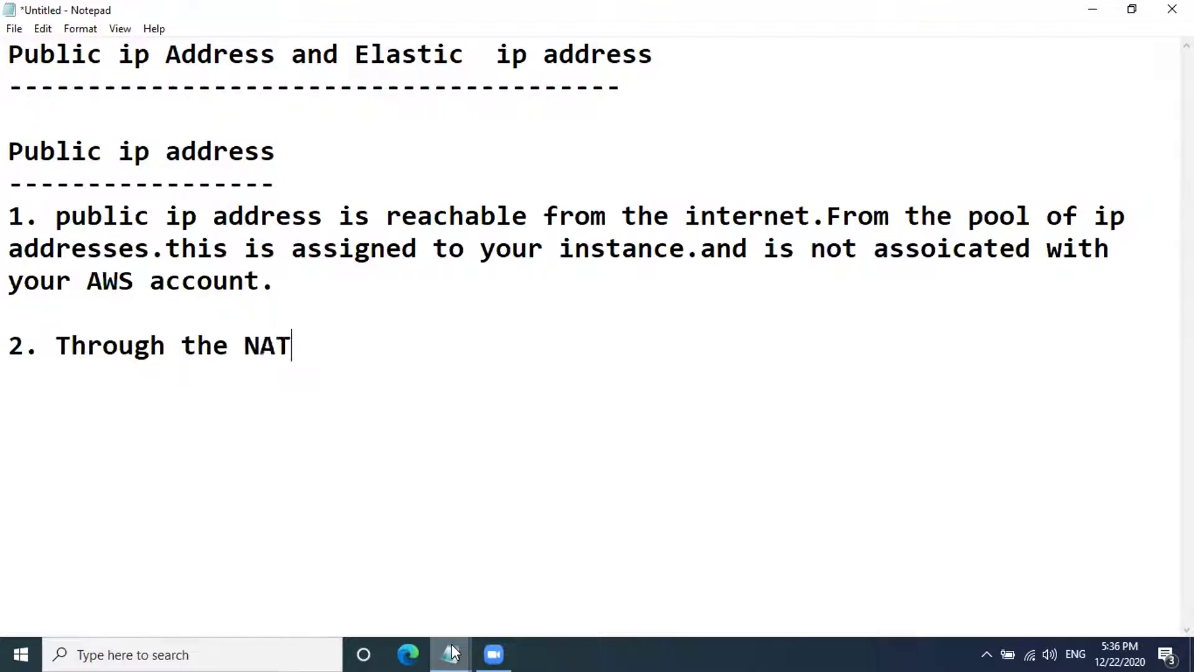
pyautogui.write(', or')
pyautogui.press('BackSpace')
pyautogui.press('BackSpace')
pyautogui.write(', or Network a')
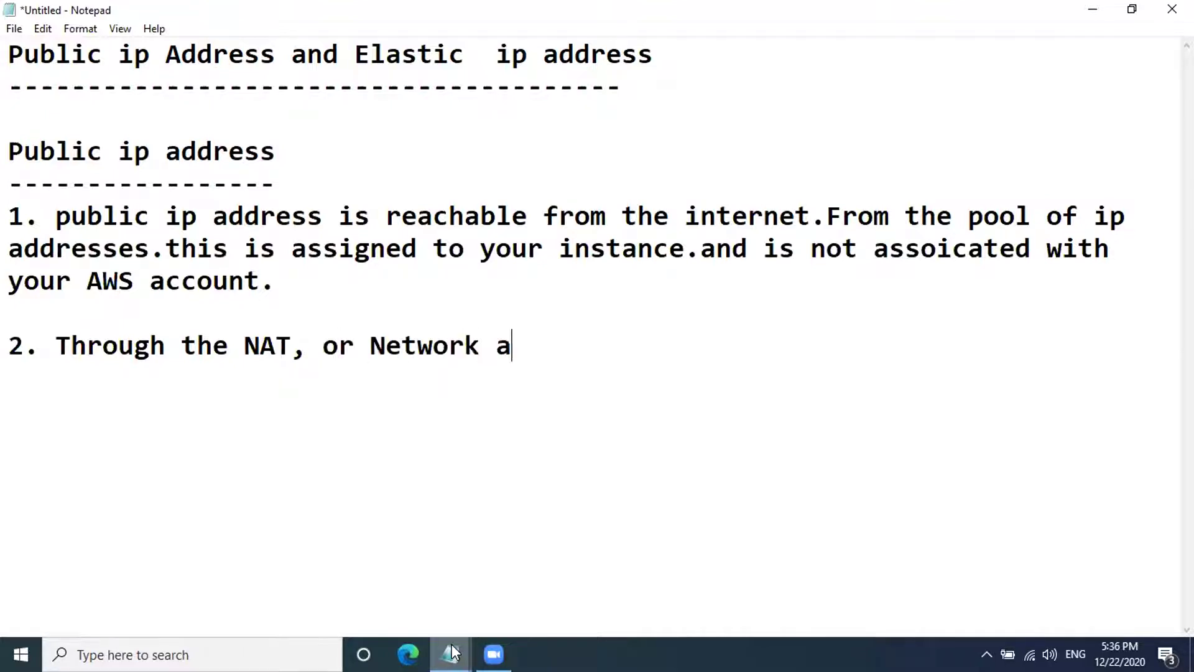
pyautogui.write('ddress transla')
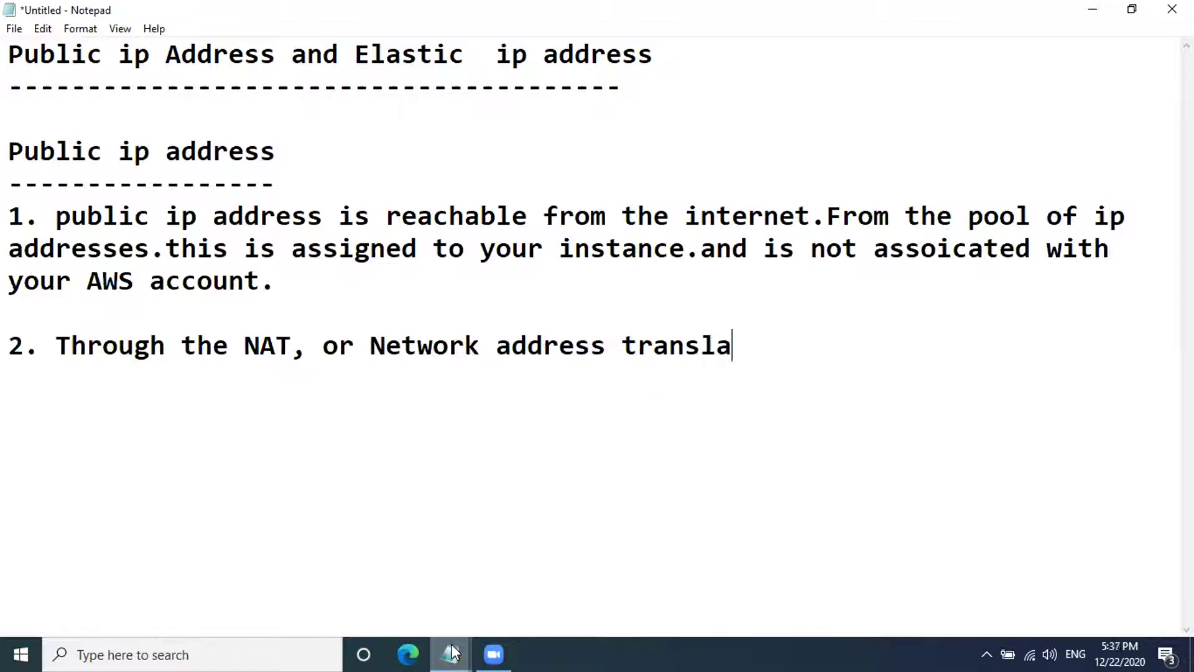
pyautogui.write('tion, ')
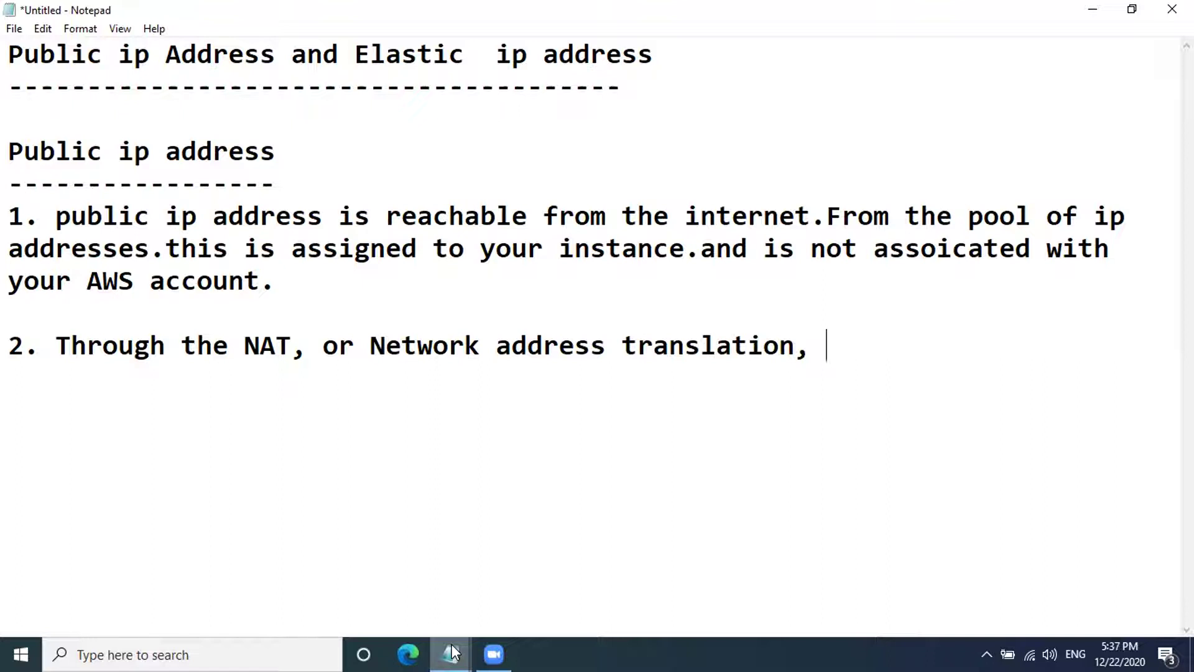
# Continue point 2 with "Your public ip address"
pyautogui.write('You  puli')
pyautogui.press('BackSpace')
pyautogui.press('BackSpace')
pyautogui.write('blci i')
pyautogui.press('BackSpace')
pyautogui.press('BackSpace')
pyautogui.press('BackSpace')
pyautogui.press('BackSpace')
pyautogui.write('ic ip address')
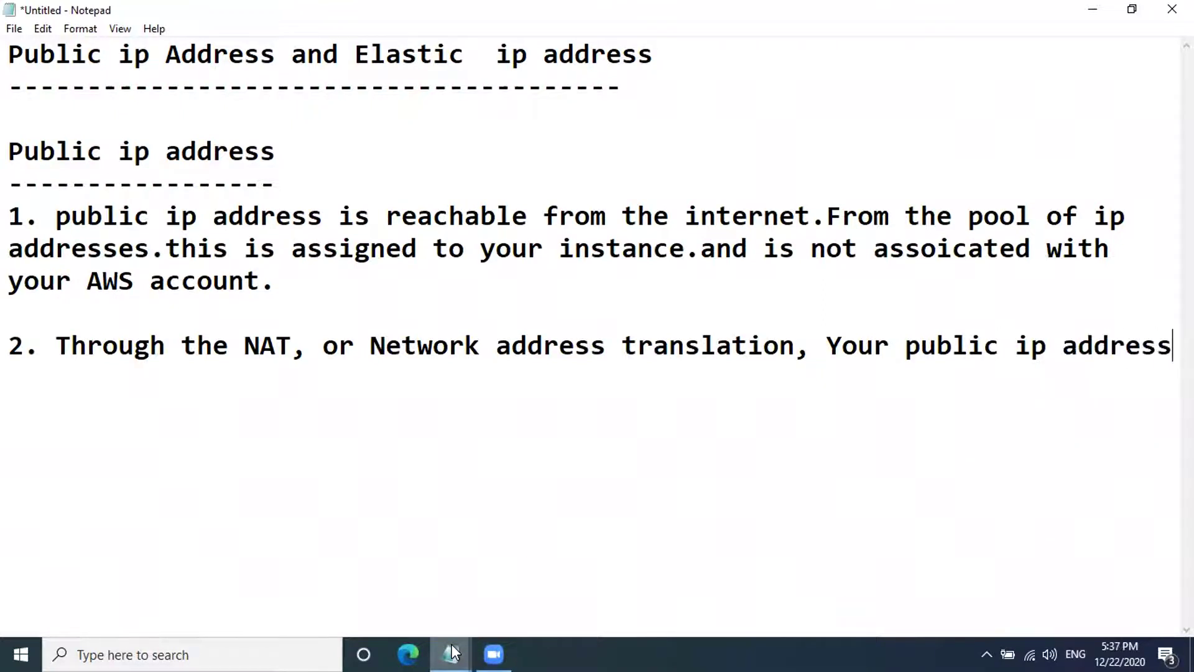
# Add the words "is mapped" to the sentence in point 2
pyautogui.write(' is c')
pyautogui.press('BackSpace')
pyautogui.write('mapoped')
pyautogui.press('BackSpace')
pyautogui.press('BackSpace')
pyautogui.press('BackSpace')
pyautogui.write('pe')
pyautogui.press('BackSpace')
pyautogui.press('BackSpace')
pyautogui.press('BackSpace')
pyautogui.write('ped ')
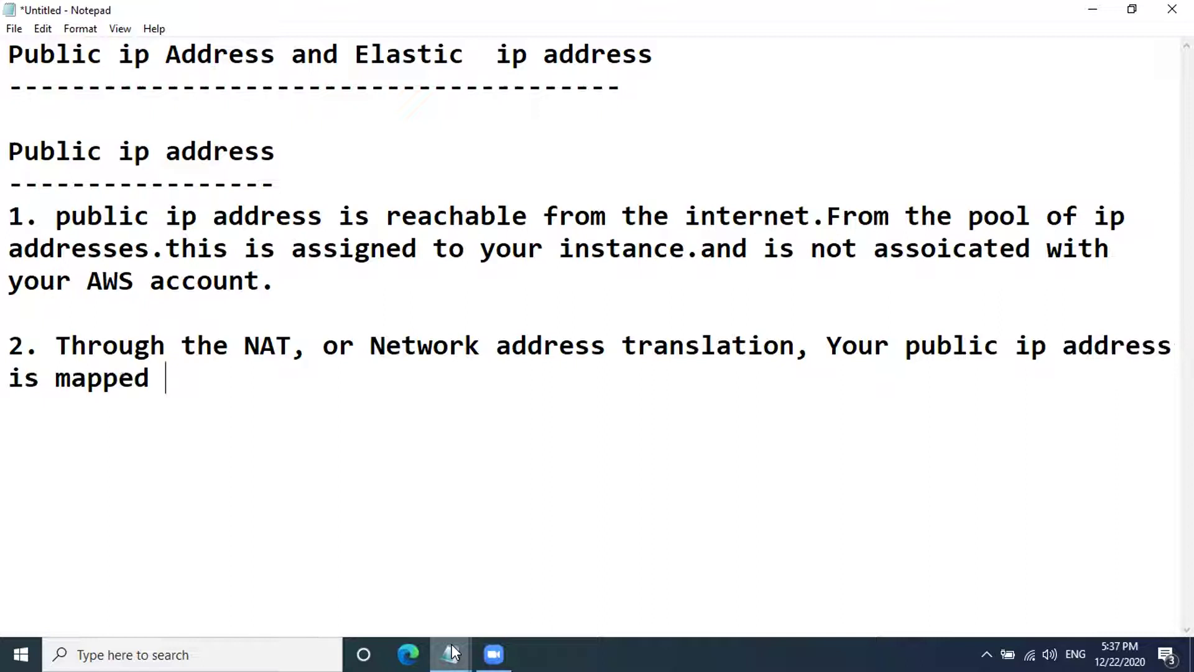
# Complete point 2 with "to the primary privte ip address." and start a new line
pyautogui.write('to the primary ')
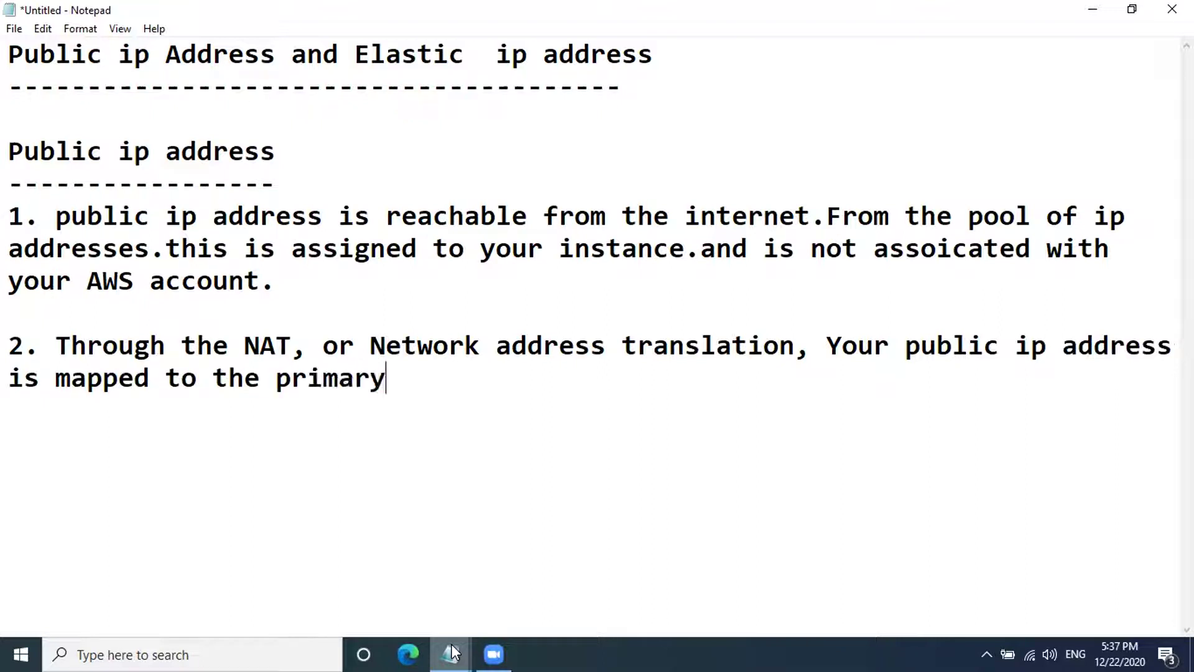
pyautogui.write('privte i')
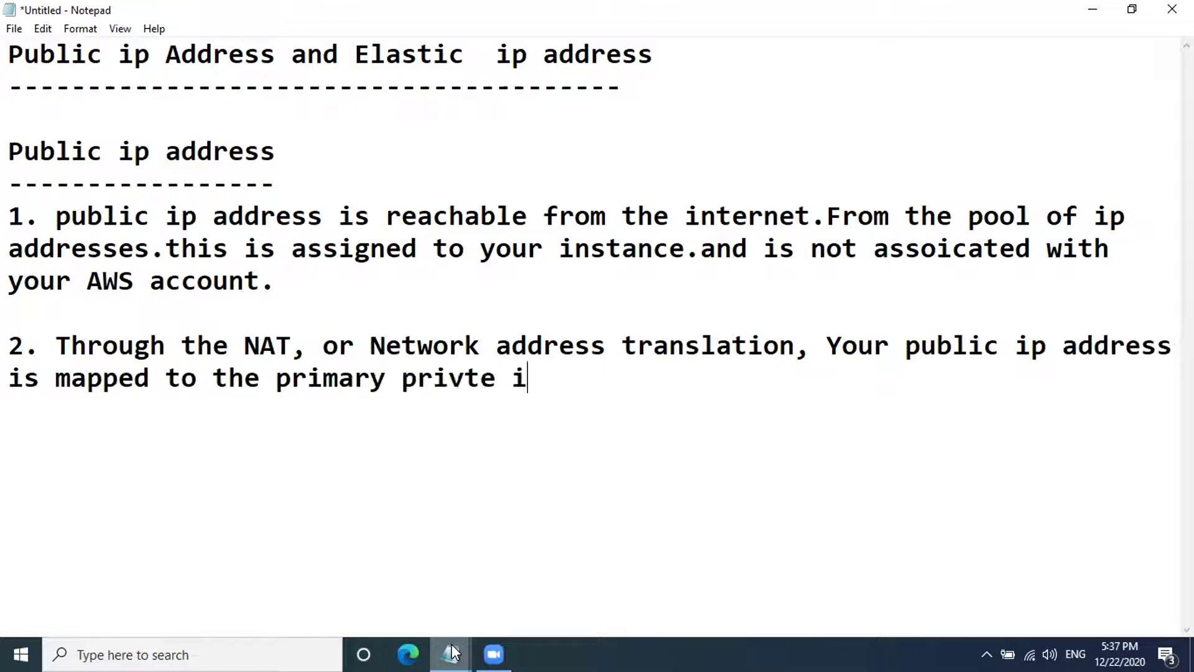
pyautogui.write('p address ')
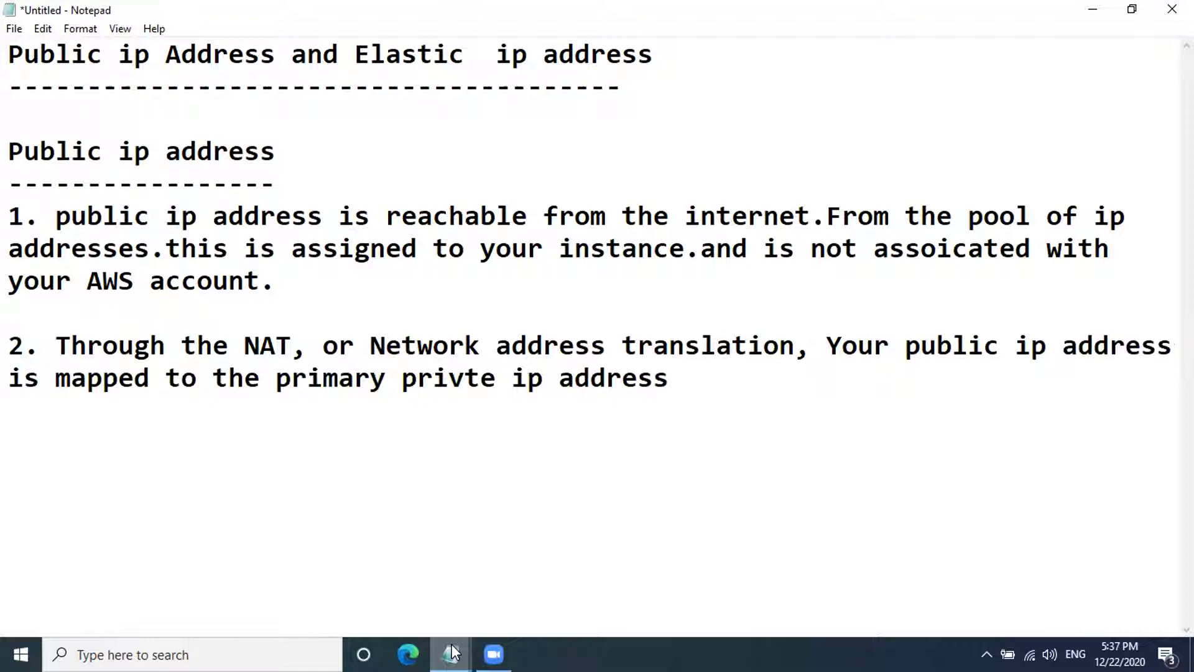
pyautogui.write('.')
pyautogui.press('Return')
# Highlight the public ip address and primary private ip address phrases in point 2 for review
pyautogui.click(455, 652)
pyautogui.click(712, 587)
pyautogui.moveTo(906, 350); pyautogui.dragTo(1158, 349)
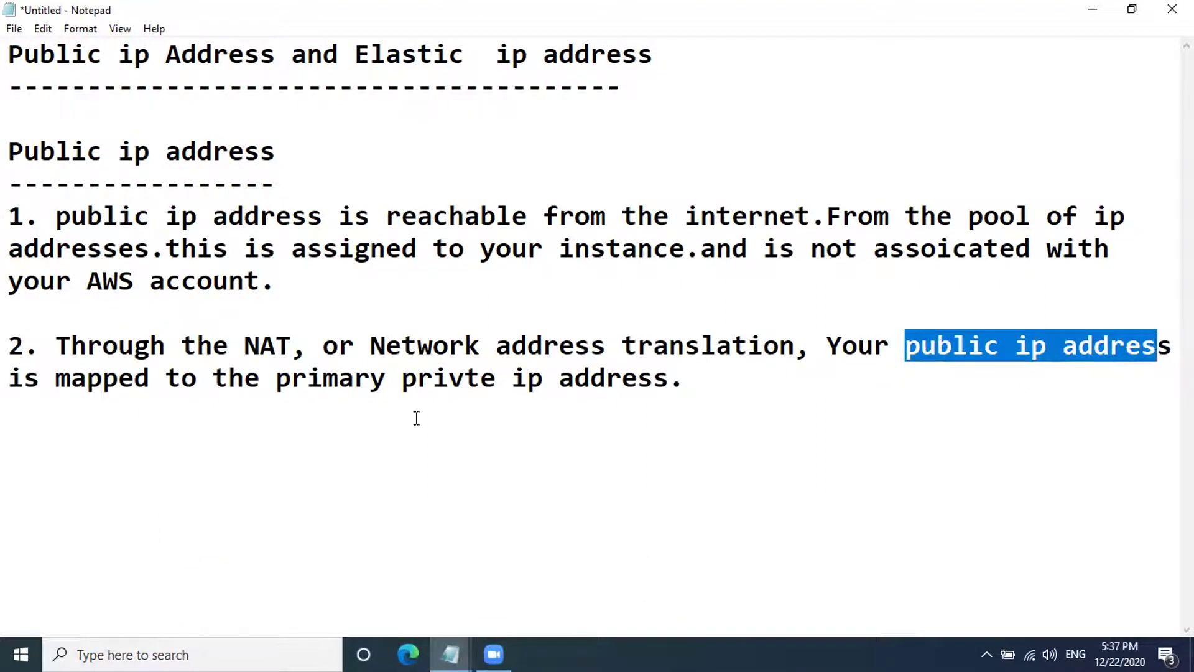
pyautogui.moveTo(278, 381); pyautogui.dragTo(653, 380)
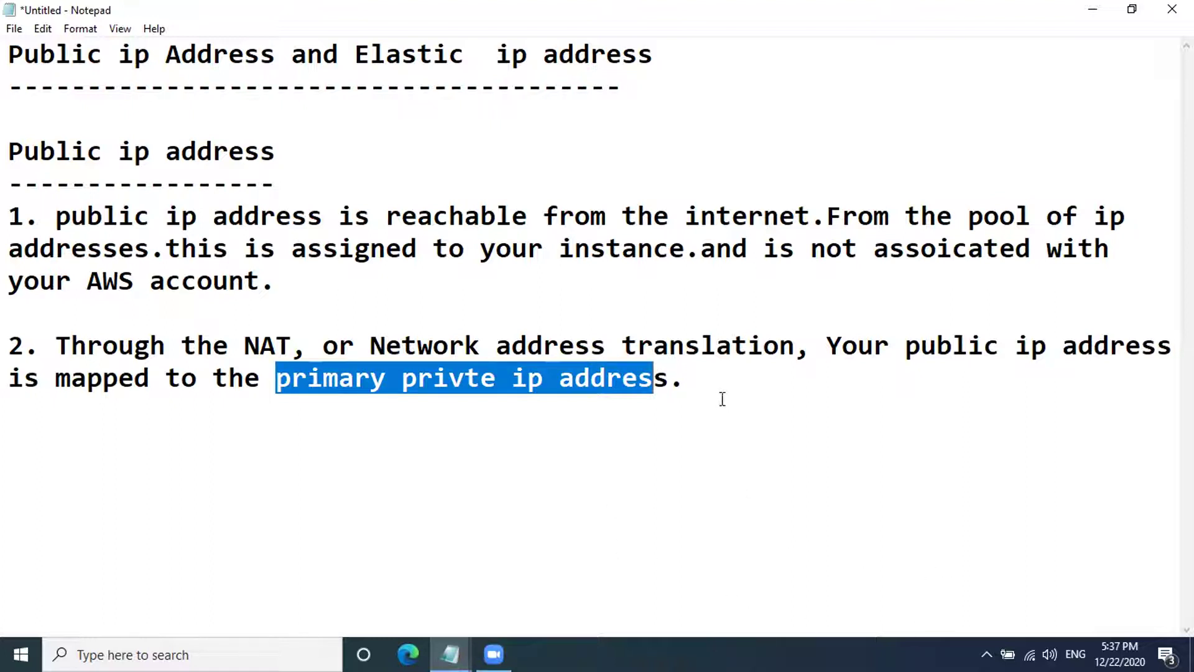
# Start point 3 below point 2 with "You use your public ip for communication between"
pyautogui.click(724, 371)
pyautogui.press('Return')
pyautogui.press('Return')
pyautogui.write('3.')
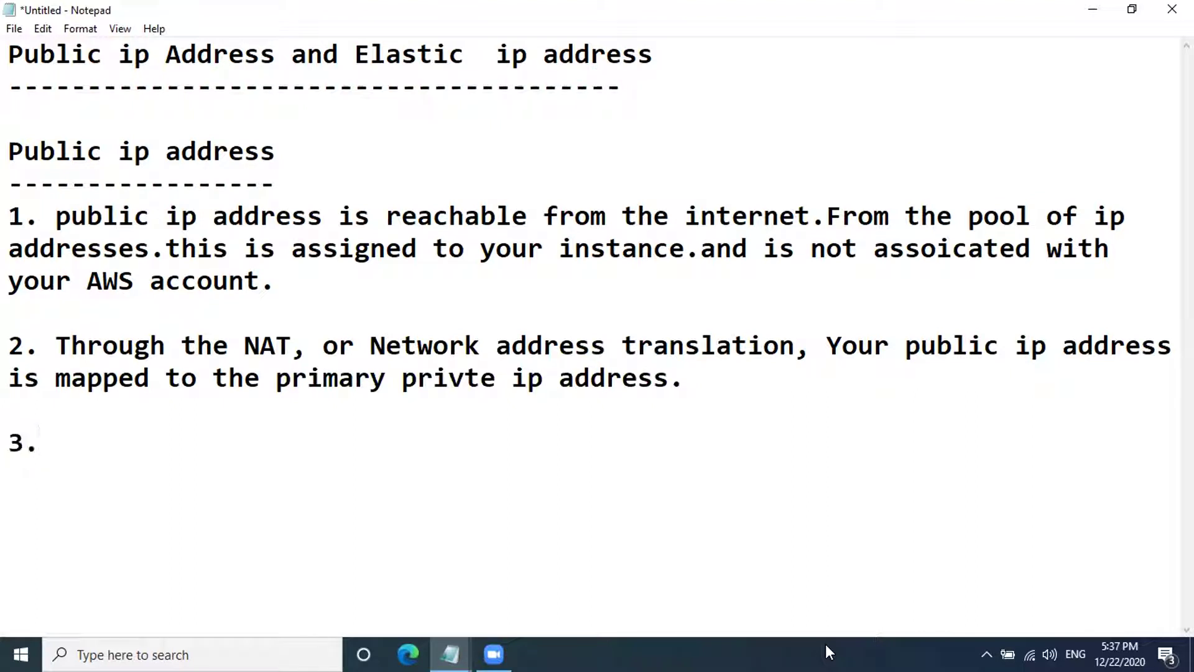
pyautogui.write(' You use ')
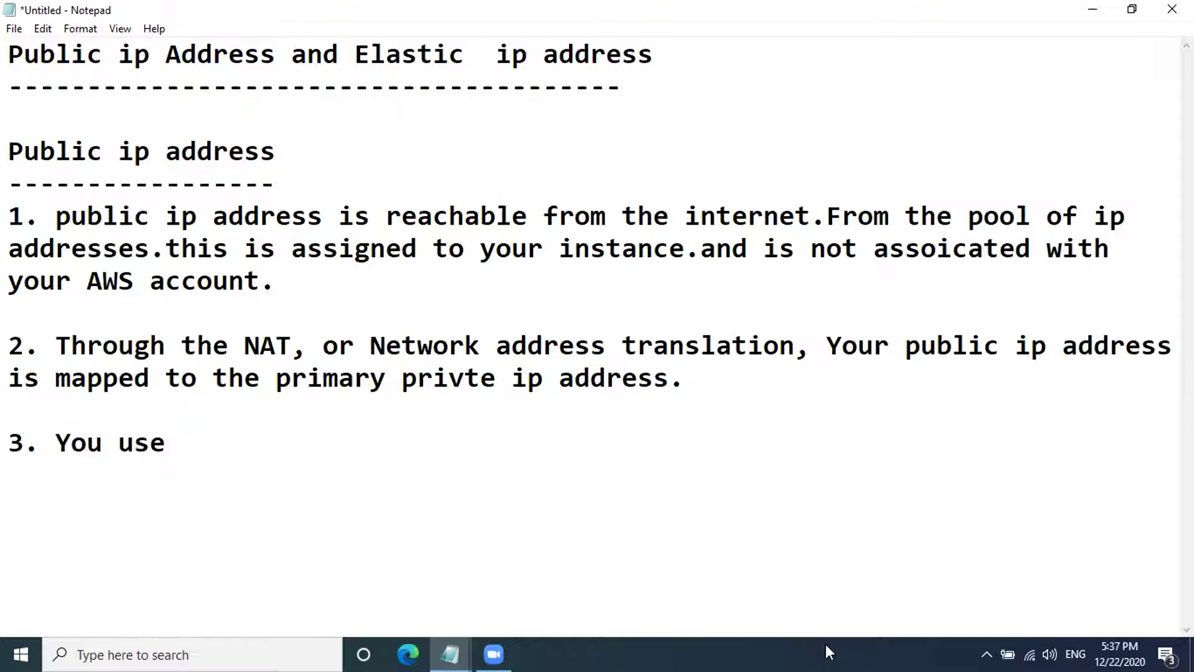
pyautogui.write('your public ip a fo')
pyautogui.press('BackSpace')
pyautogui.press('BackSpace')
pyautogui.press('BackSpace')
pyautogui.press('BackSpace')
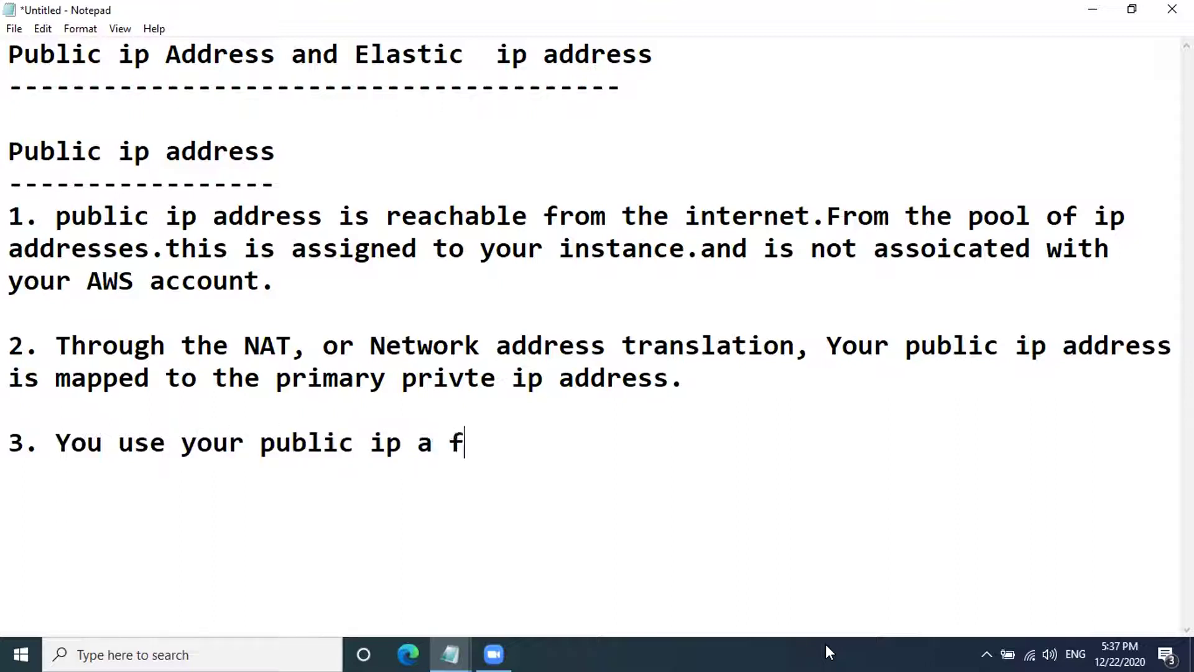
pyautogui.write('for communi')
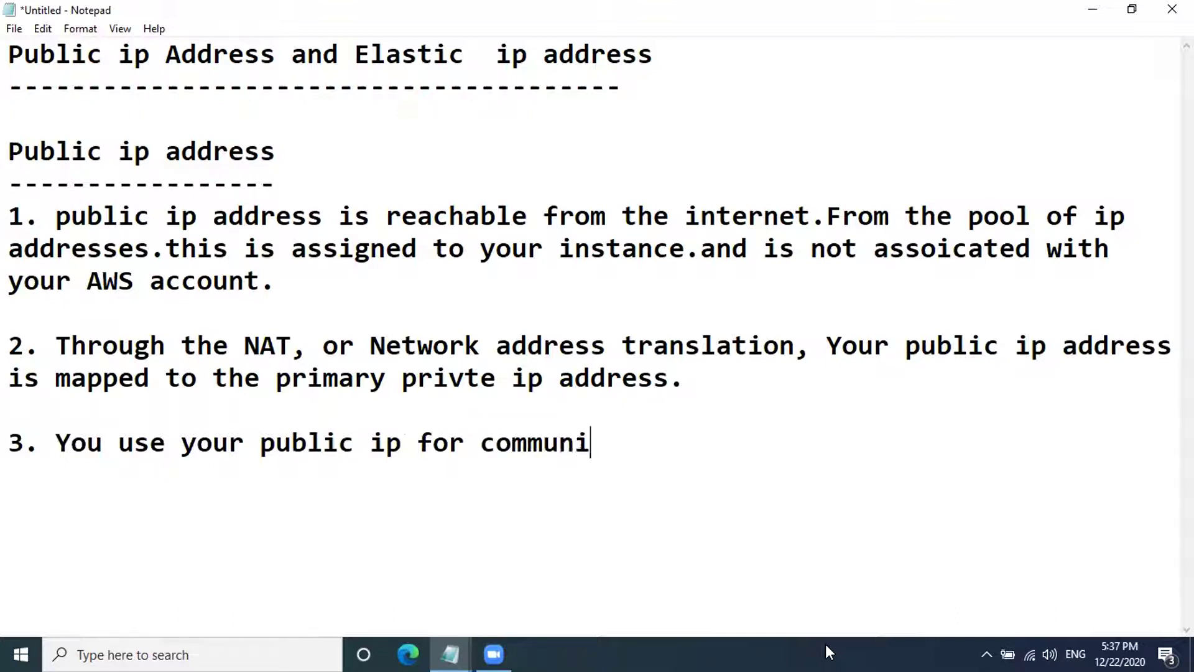
pyautogui.write('cation between')
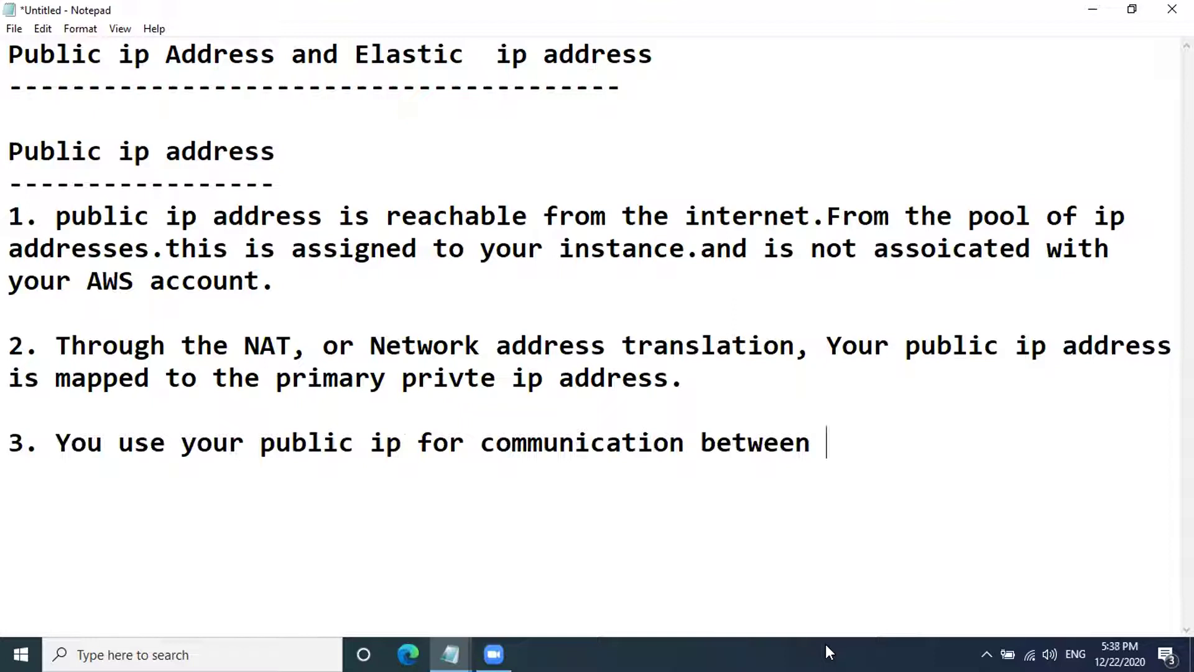
# Complete point 3 with "Your instances and for the internet communication." and start a new line
pyautogui.write('Your instances ')
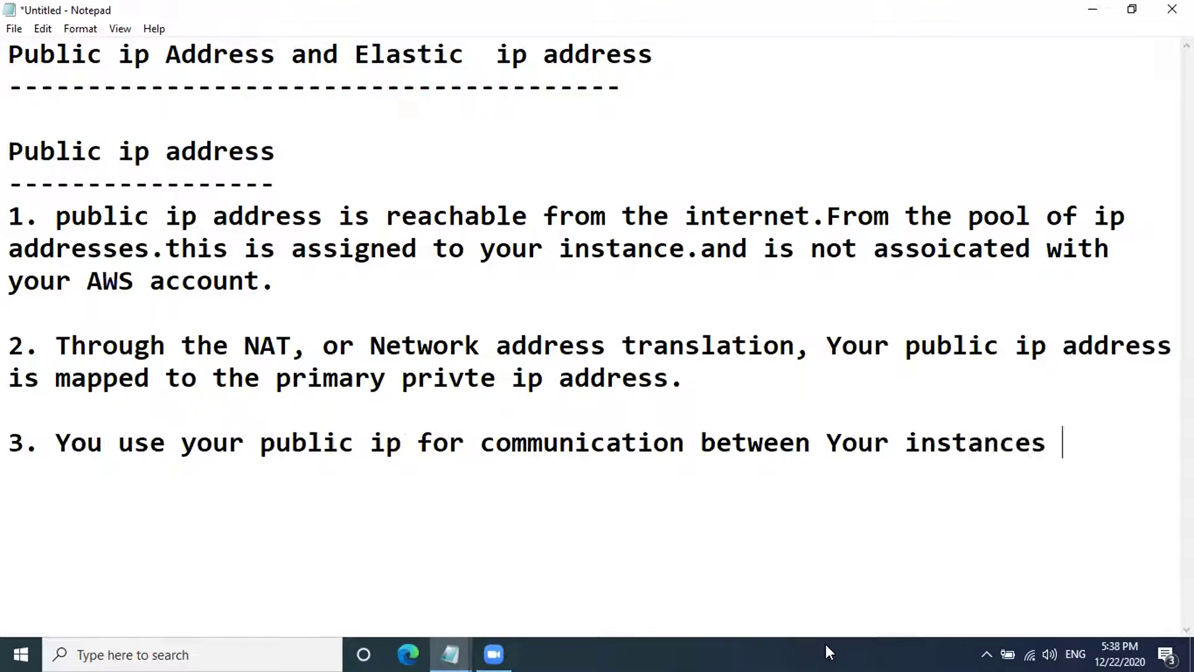
pyautogui.write('and for the')
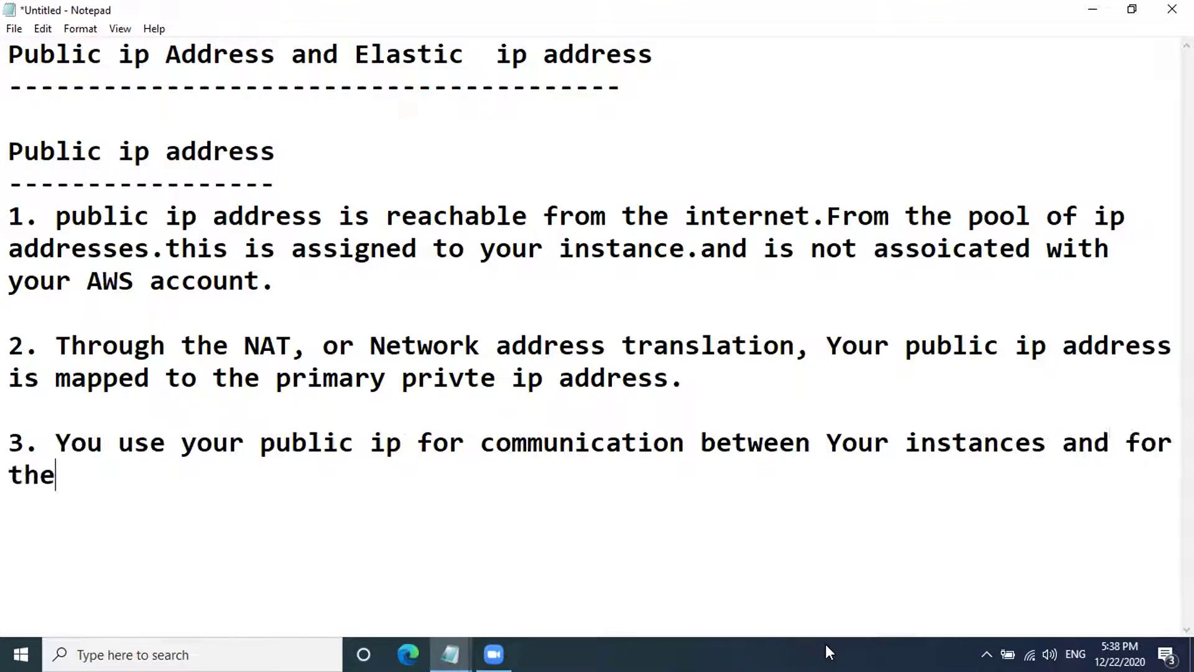
pyautogui.write(' internet comm')
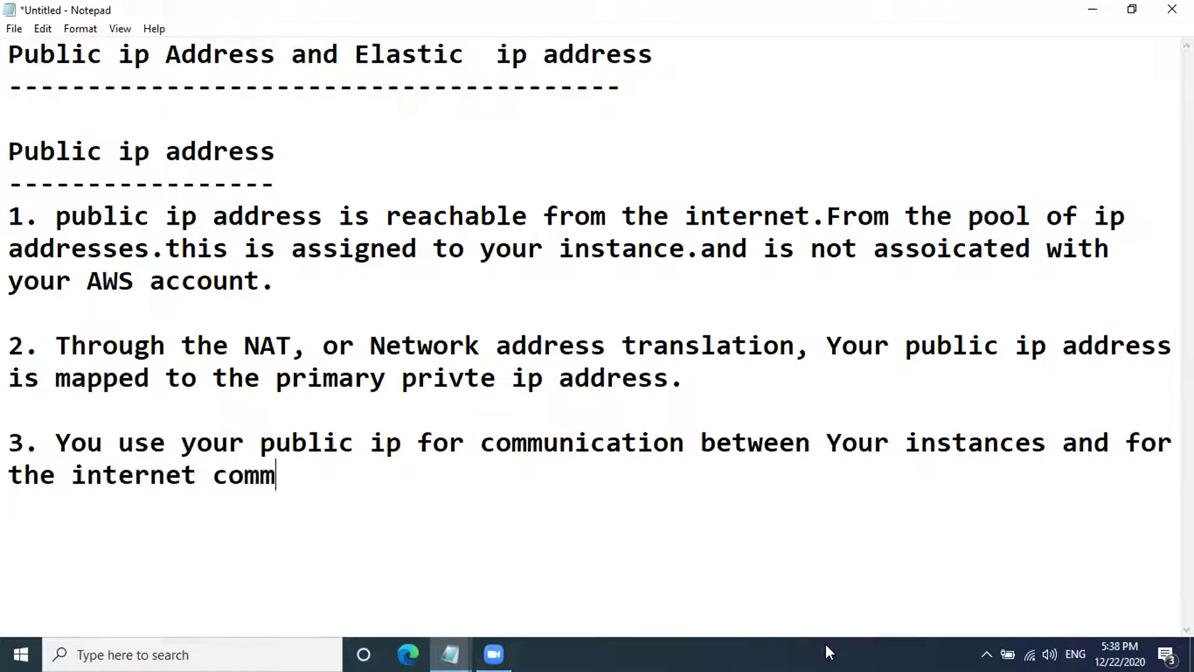
pyautogui.write('unication .')
pyautogui.press('Return')
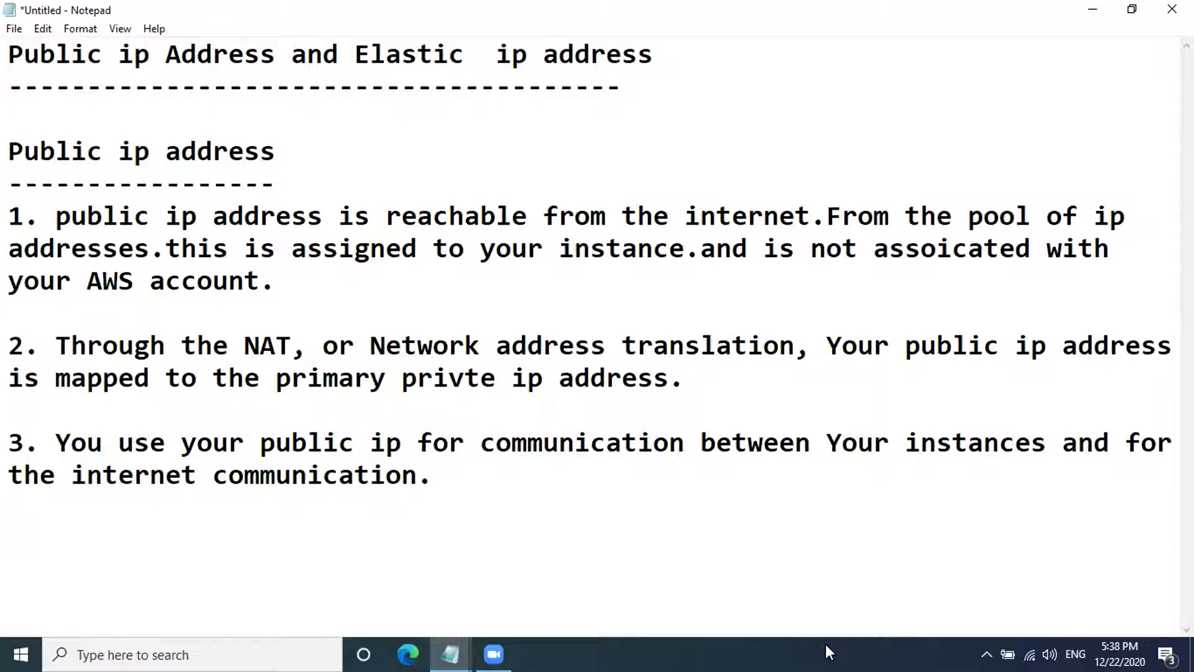
# Begin point 4 with "Every instance that ge" and add several blank lines beneath it for working space
pyautogui.write('4. Eve')
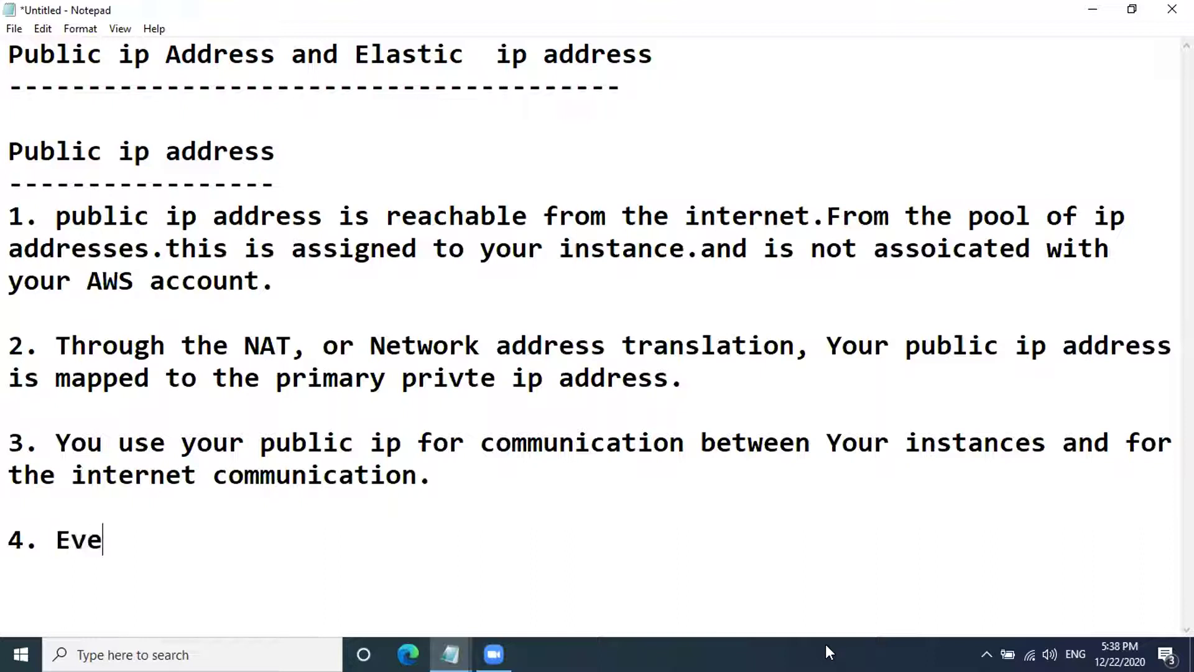
pyautogui.write('ry insta')
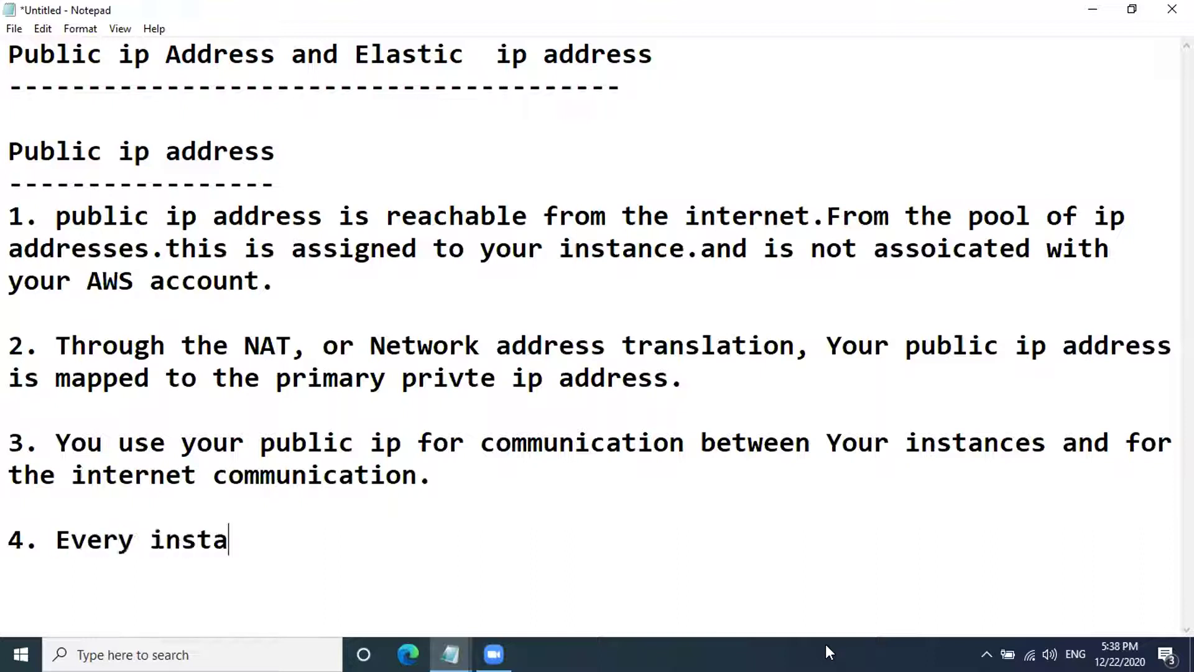
pyautogui.write('nce that ge')
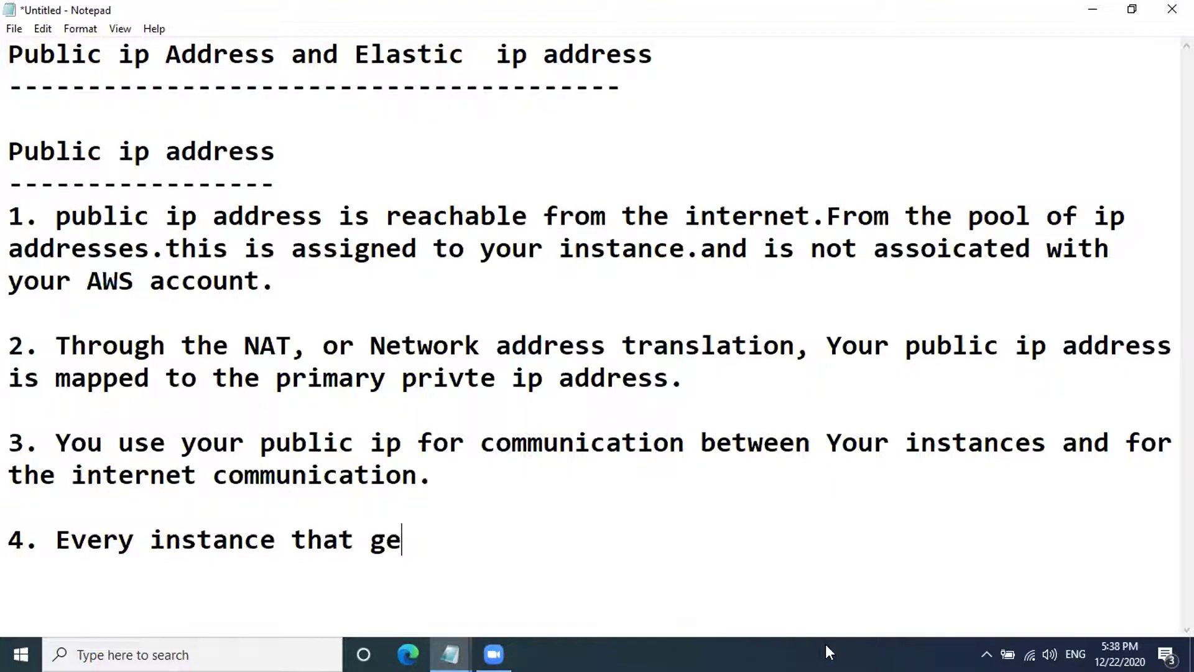
pyautogui.press('Return')
pyautogui.press('Return')
pyautogui.press('Return')
pyautogui.press('Return')
pyautogui.press('Return')
pyautogui.press('Return')
pyautogui.click(443, 411)
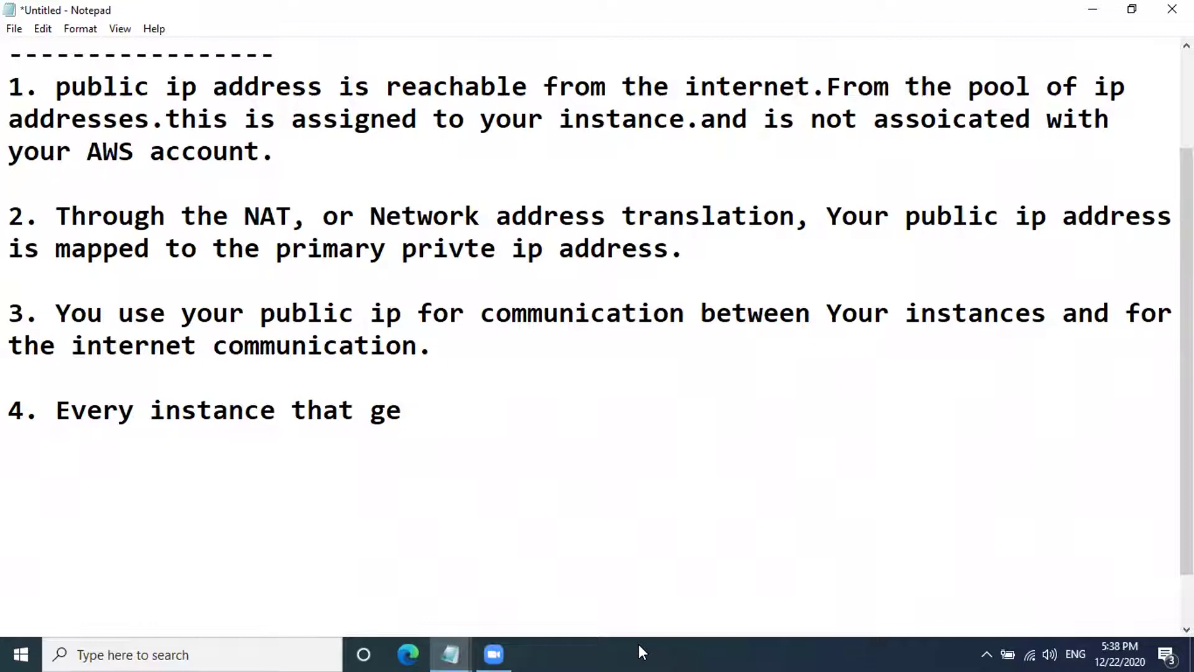
# Complete point 4 so it reads "Every instance that gets a public ip aslo gets an external DNS hostname."
pyautogui.write('ts a pbul')
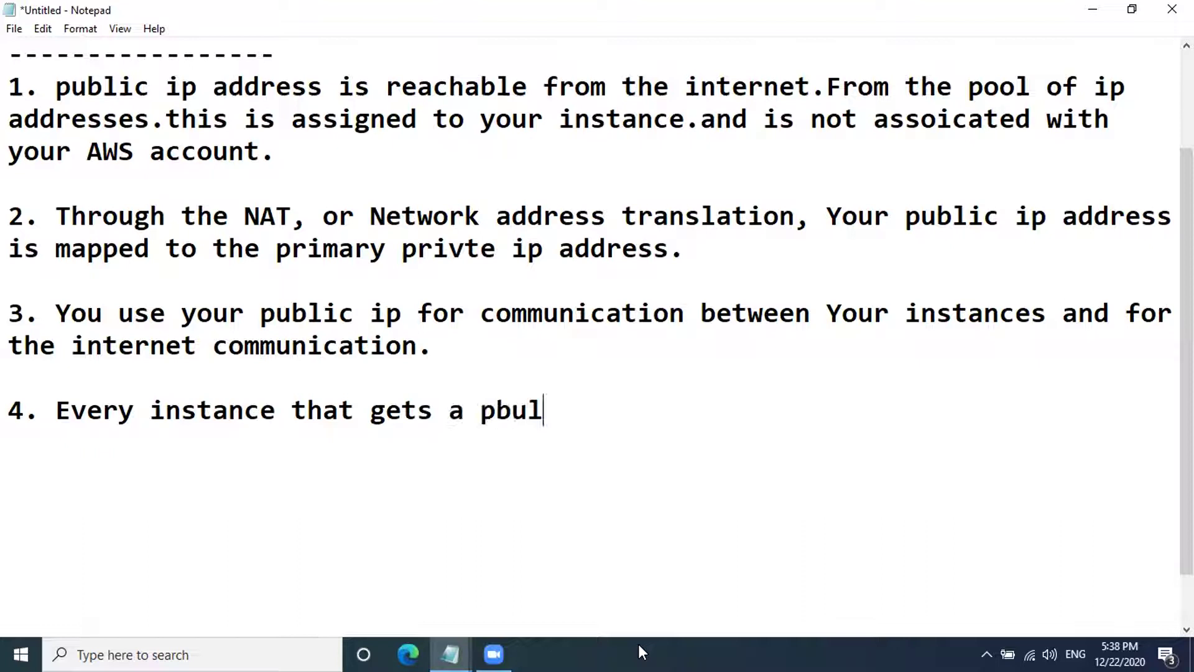
pyautogui.press('BackSpace')
pyautogui.press('BackSpace')
pyautogui.press('BackSpace')
pyautogui.write('ublic ip a')
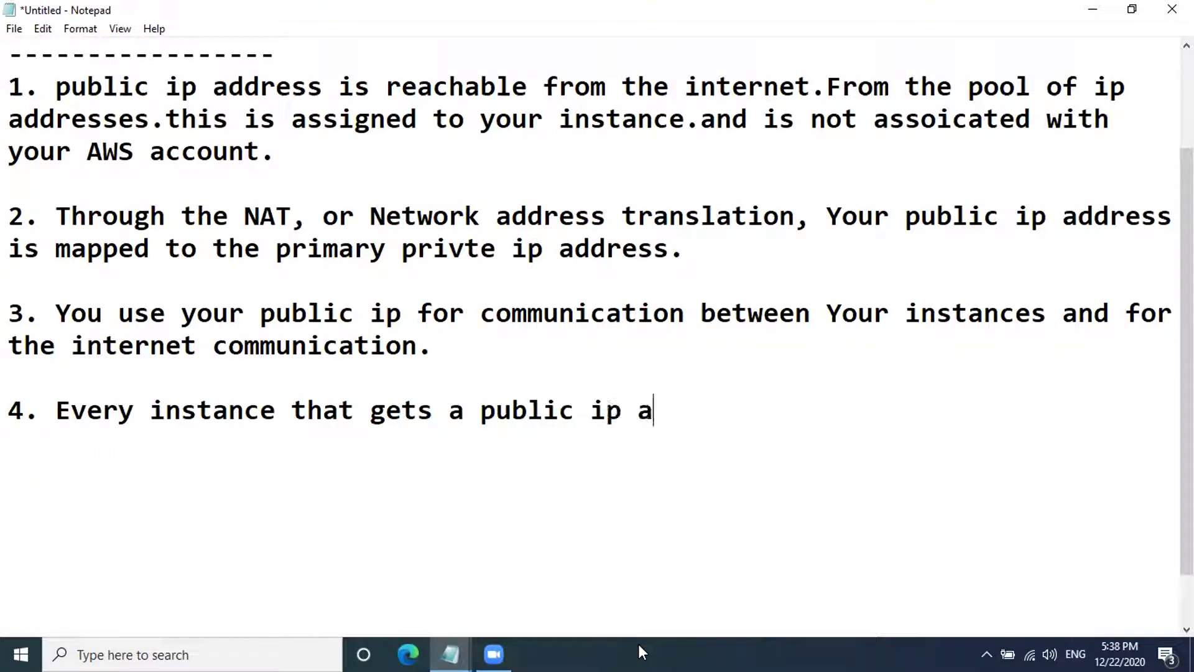
pyautogui.press('BackSpace')
pyautogui.write('aslo gets')
pyautogui.press('BackSpace')
pyautogui.write('s an external DNS hostname.')
pyautogui.press('Return')
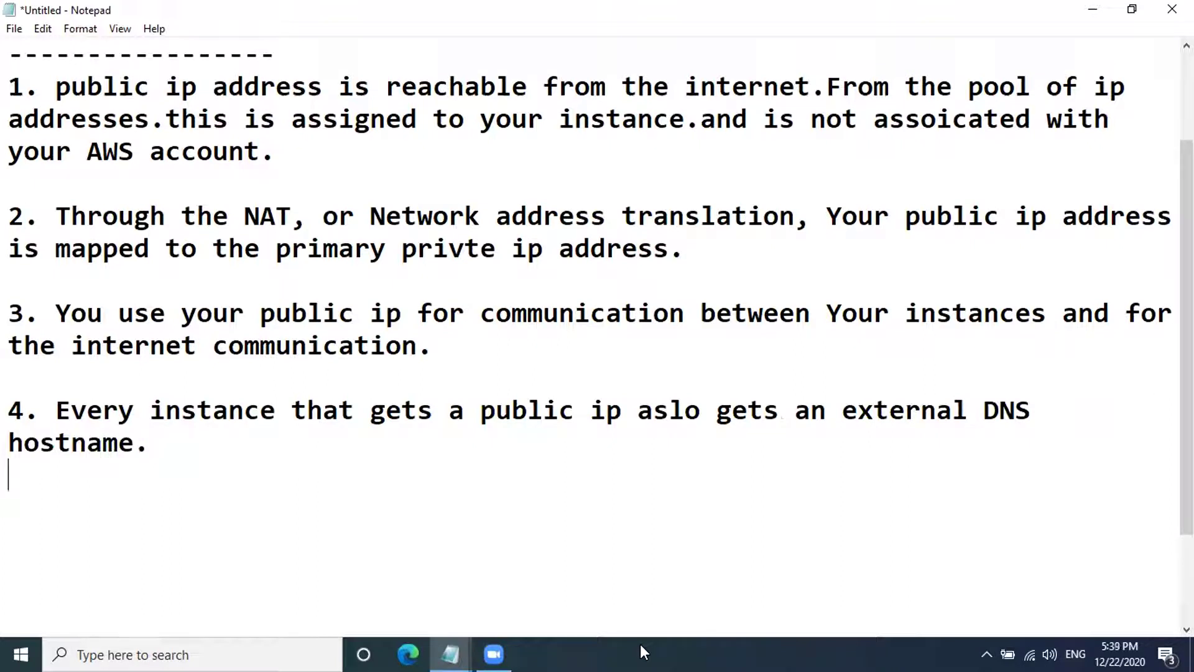
# Start point 5 below point 4 with the words "Public ip can"
pyautogui.press('Return')
pyautogui.write('5.')
pyautogui.write('Publilc')
pyautogui.press('BackSpace')
pyautogui.press('BackSpace')
pyautogui.press('BackSpace')
pyautogui.write('c ip a')
pyautogui.press('BackSpace')
pyautogui.write('can')
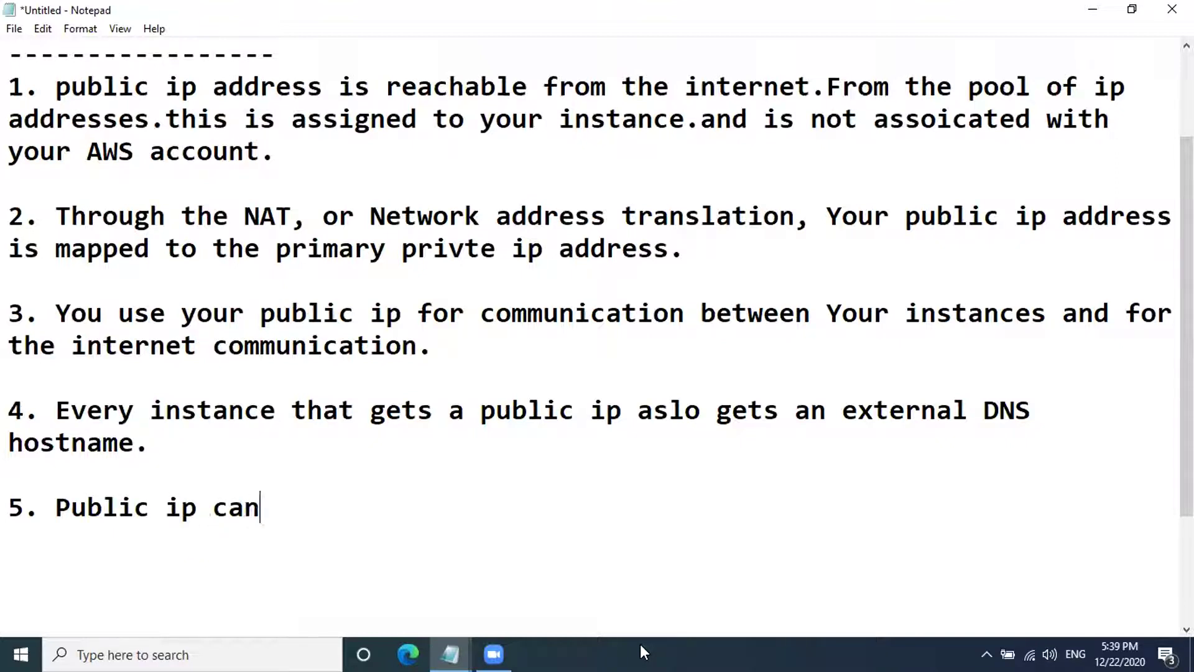
# Complete point 5 so it reads "Public ip can't be manually associated or disassociate from your instance" and add blank lines after it
pyautogui.write("'t be ")
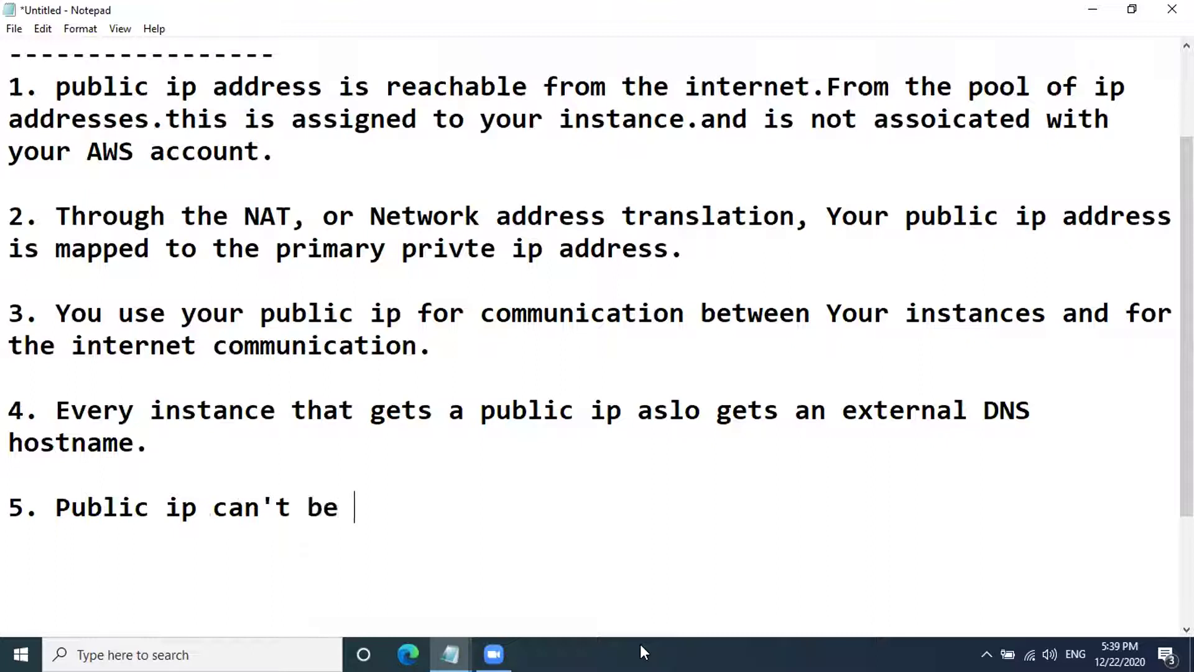
pyautogui.write('manually ')
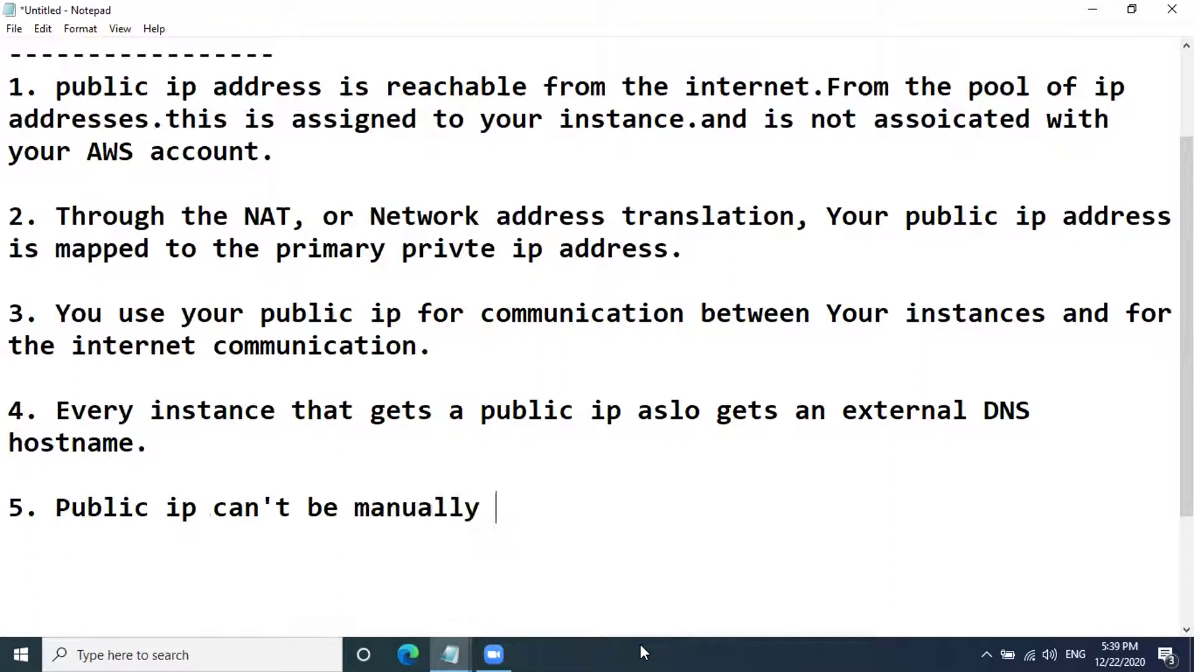
pyautogui.write('associated ')
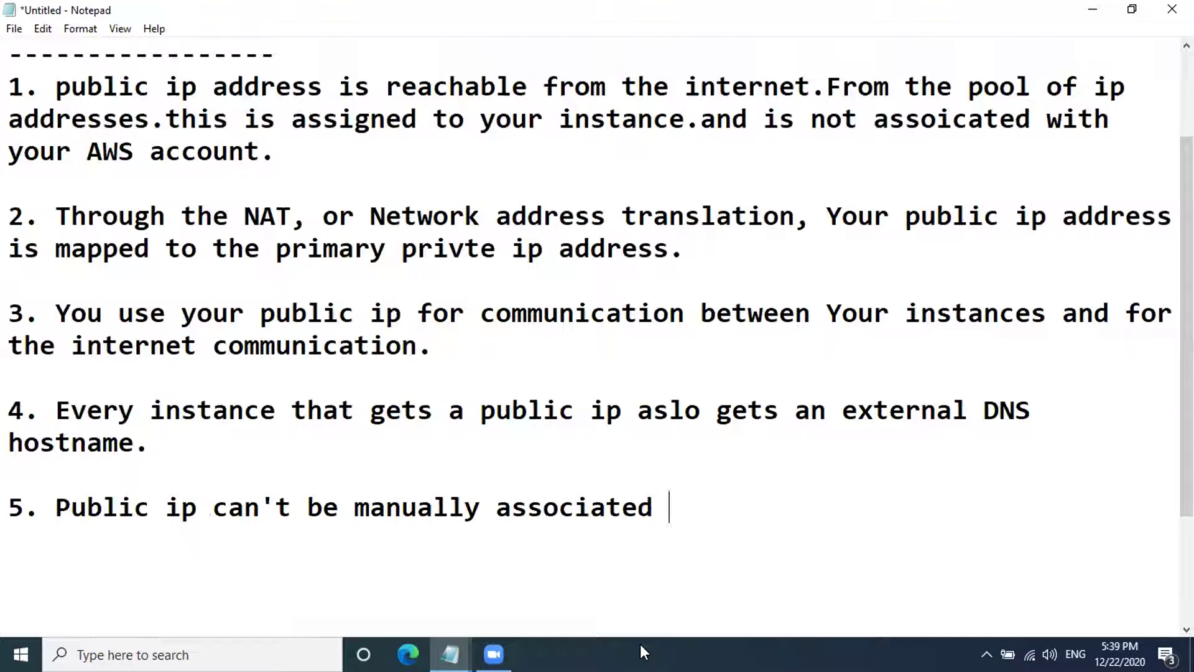
pyautogui.write('or disa')
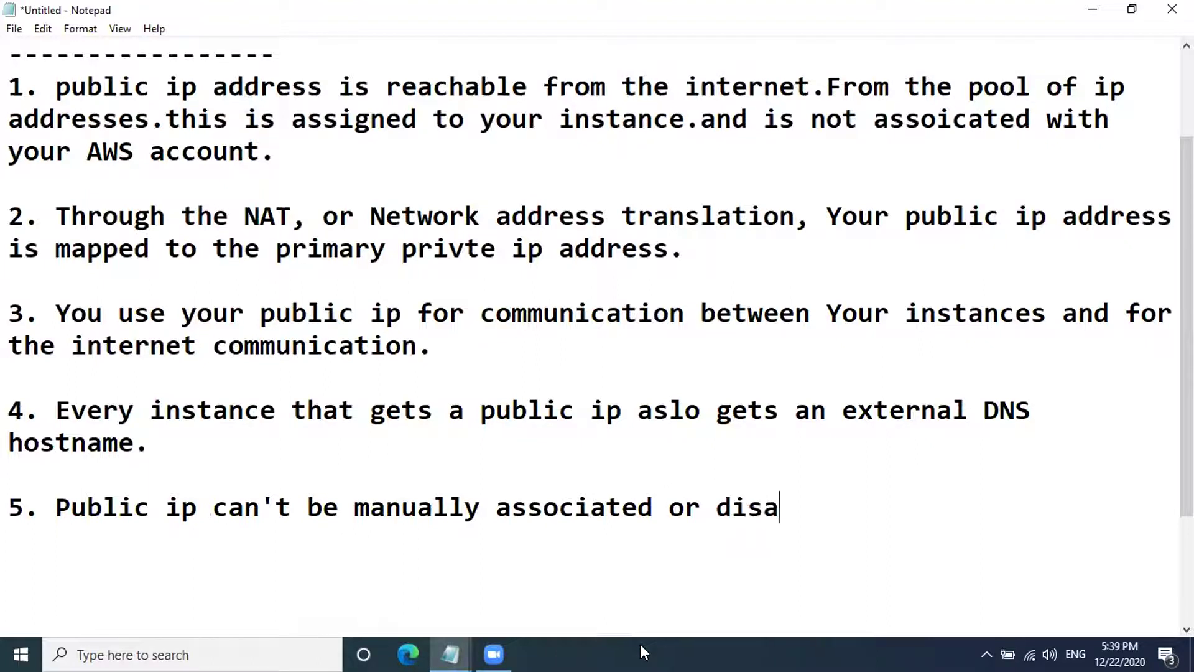
pyautogui.write('ssociate from your inst')
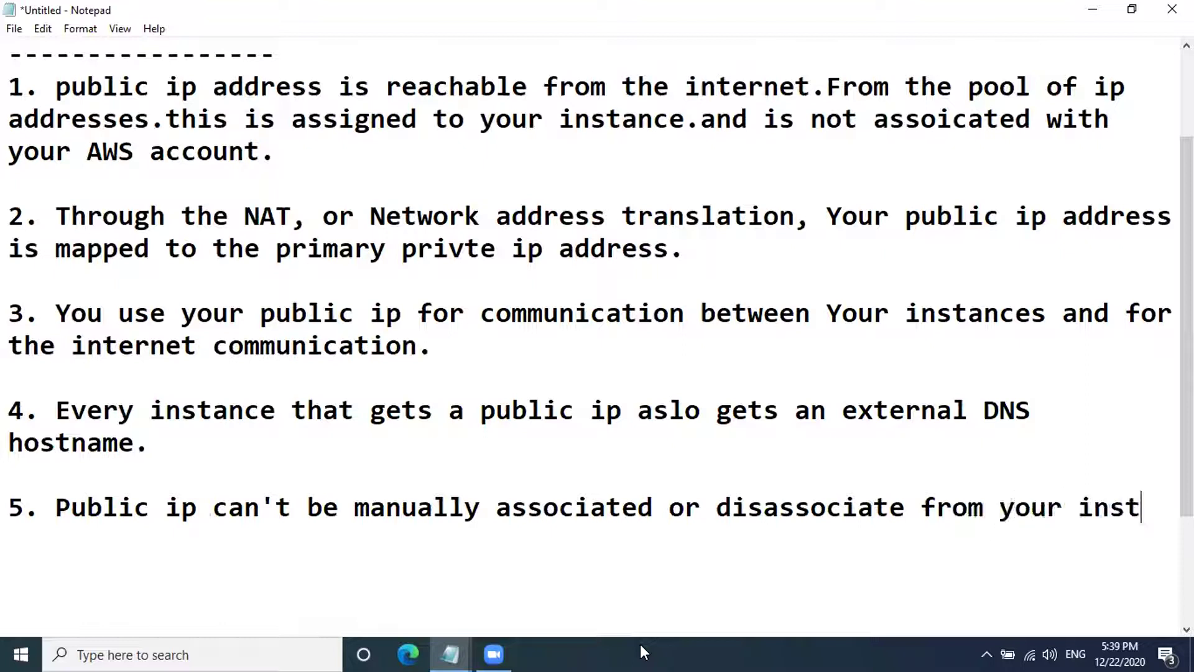
pyautogui.write('ance')
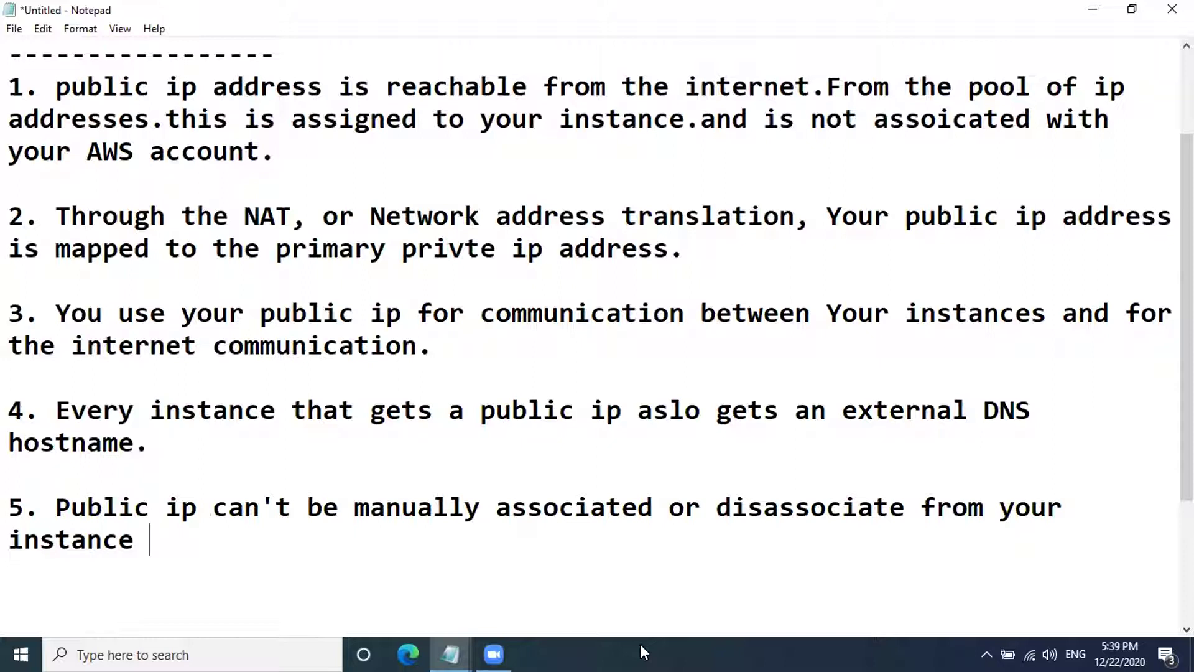
pyautogui.press('Return')
pyautogui.press('Return')
# Switch to Chrome, load the AWS Management Console at console.aws.amazon.com, and highlight its page heading
pyautogui.press('super+r')
pyautogui.write('chrome')
pyautogui.press('Return')
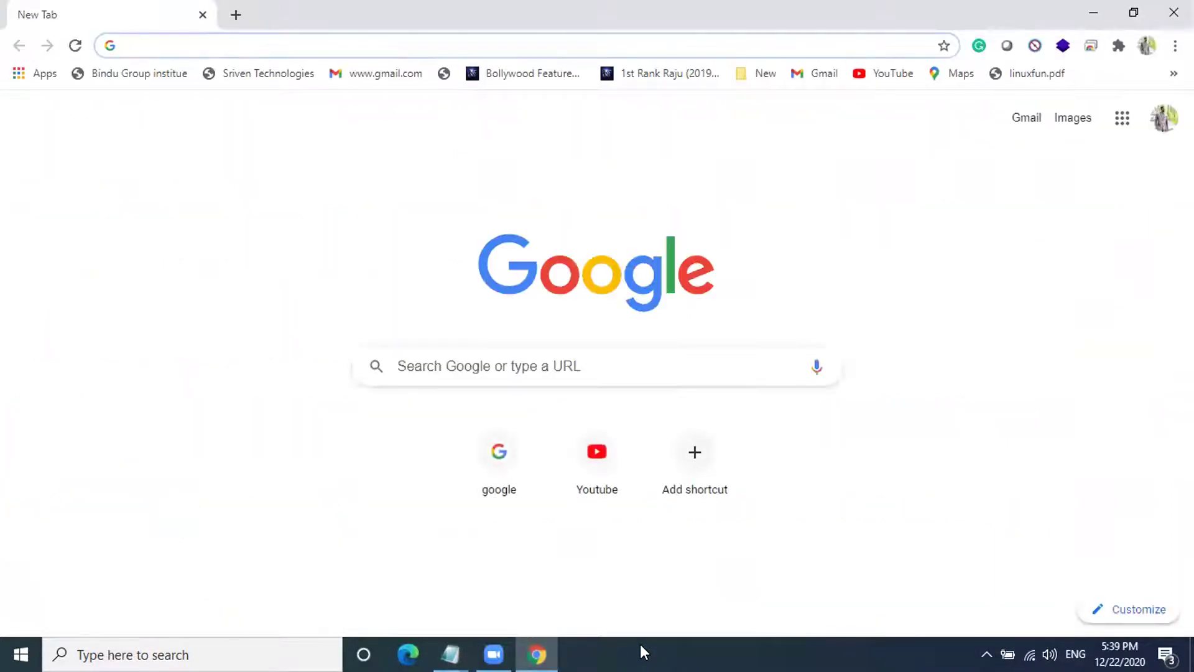
pyautogui.write('console.aws.amazon.com')
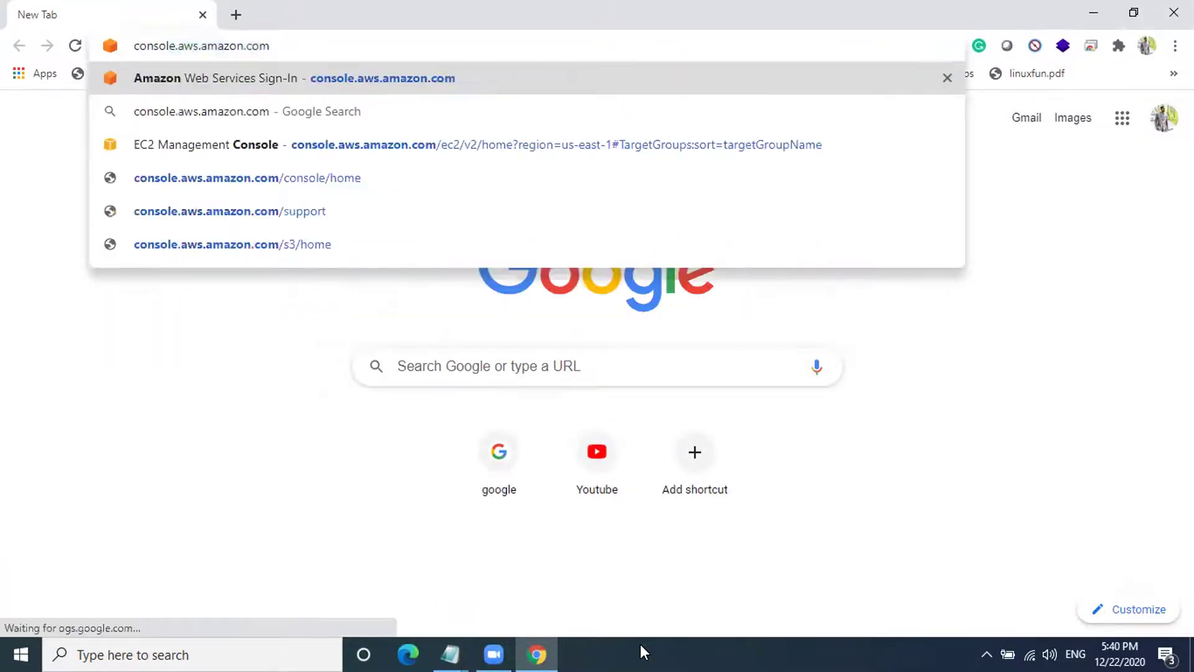
pyautogui.press('Return')
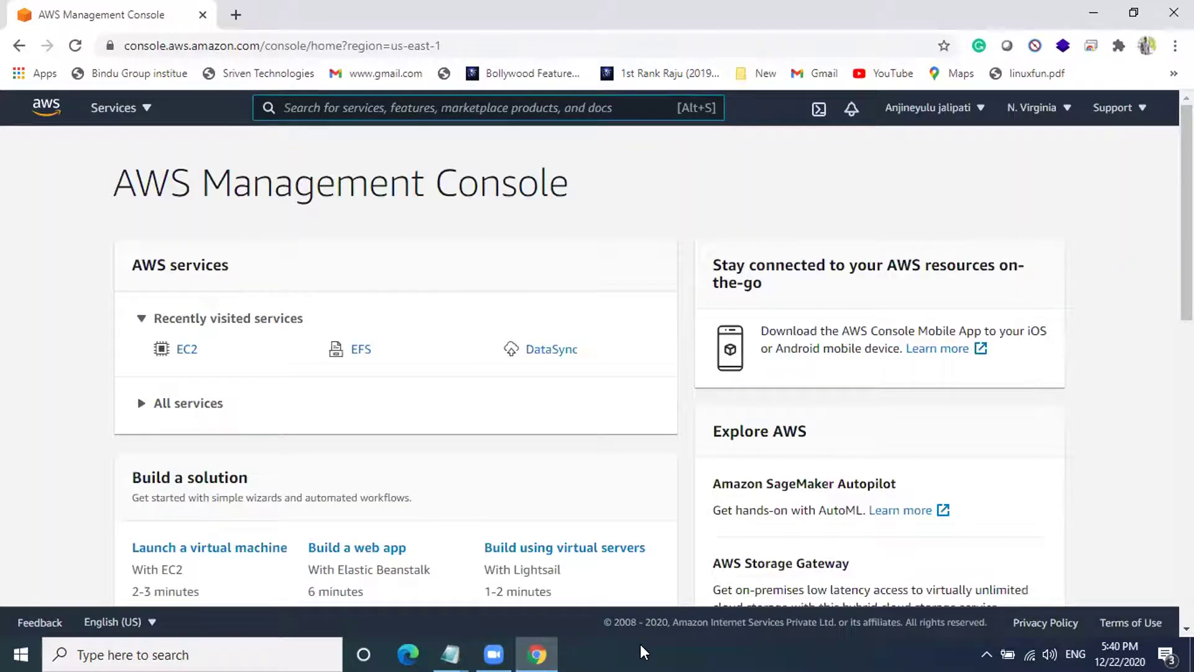
pyautogui.moveTo(112, 184); pyautogui.dragTo(576, 196)
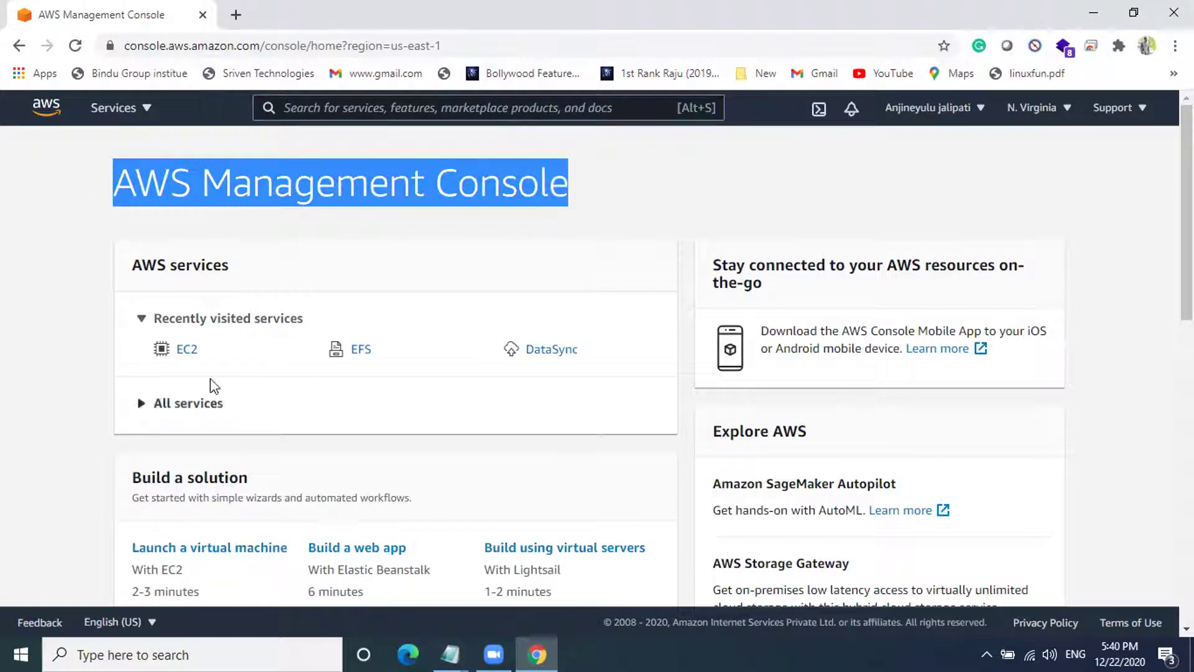
# Open the EC2 service from the recently visited services and look over its dashboard for the N. Virginia region
pyautogui.click(193, 349)
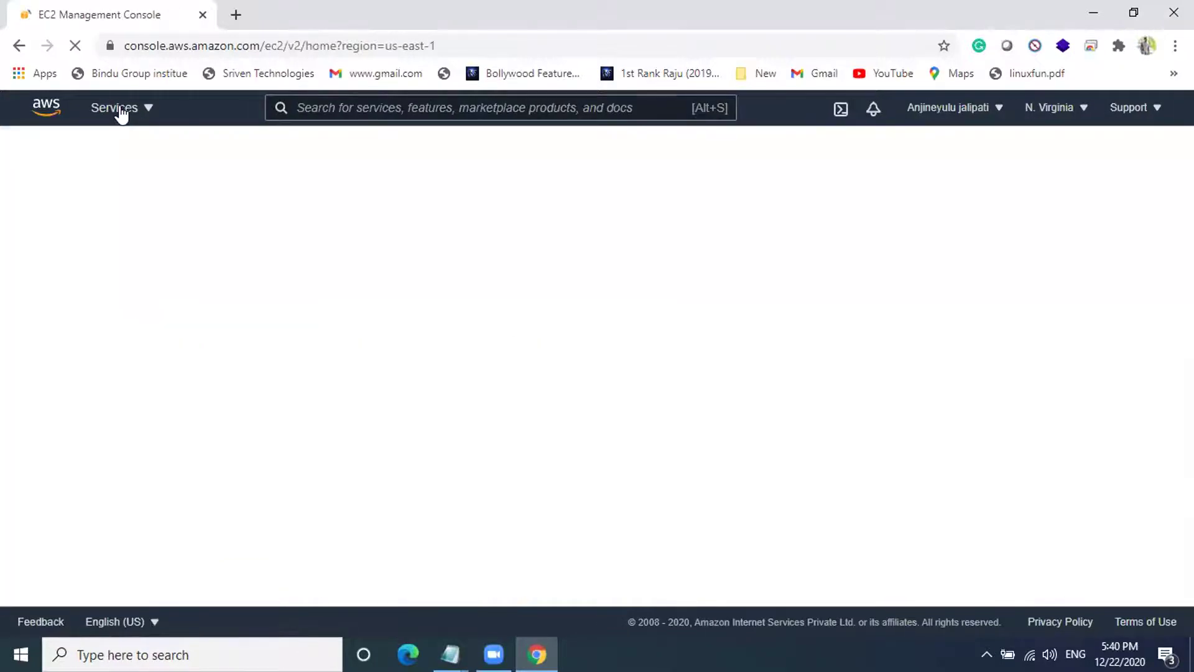
pyautogui.click(121, 112)
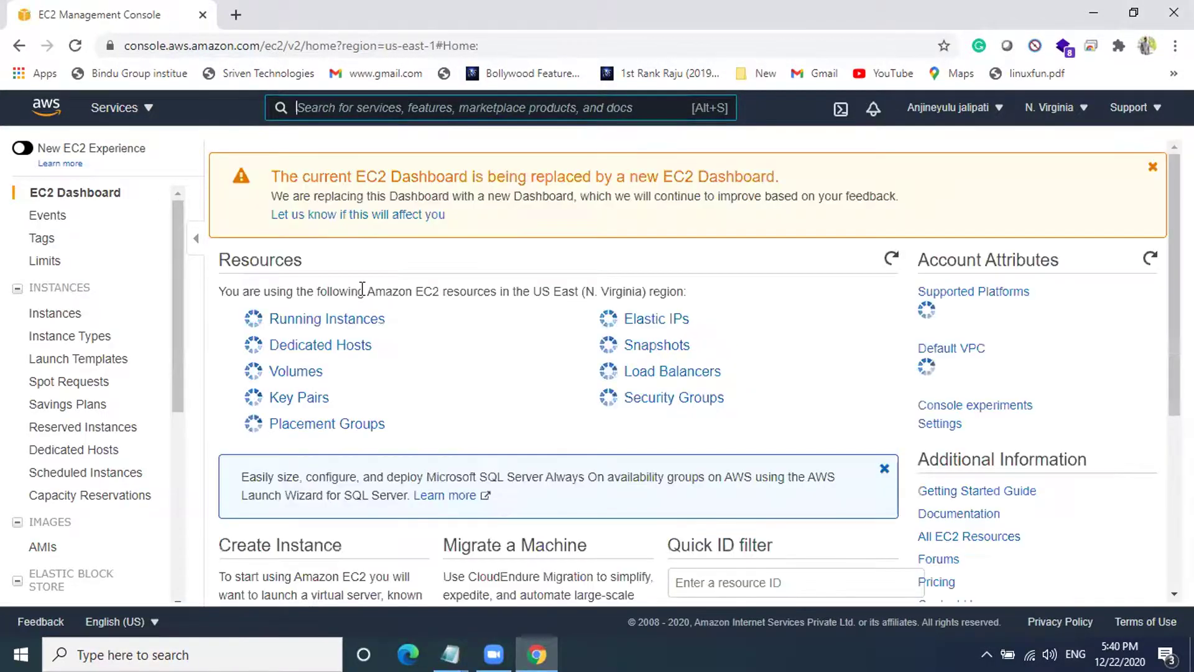
pyautogui.scroll(-4, 318, 383)
pyautogui.scroll(-4, 317, 381)
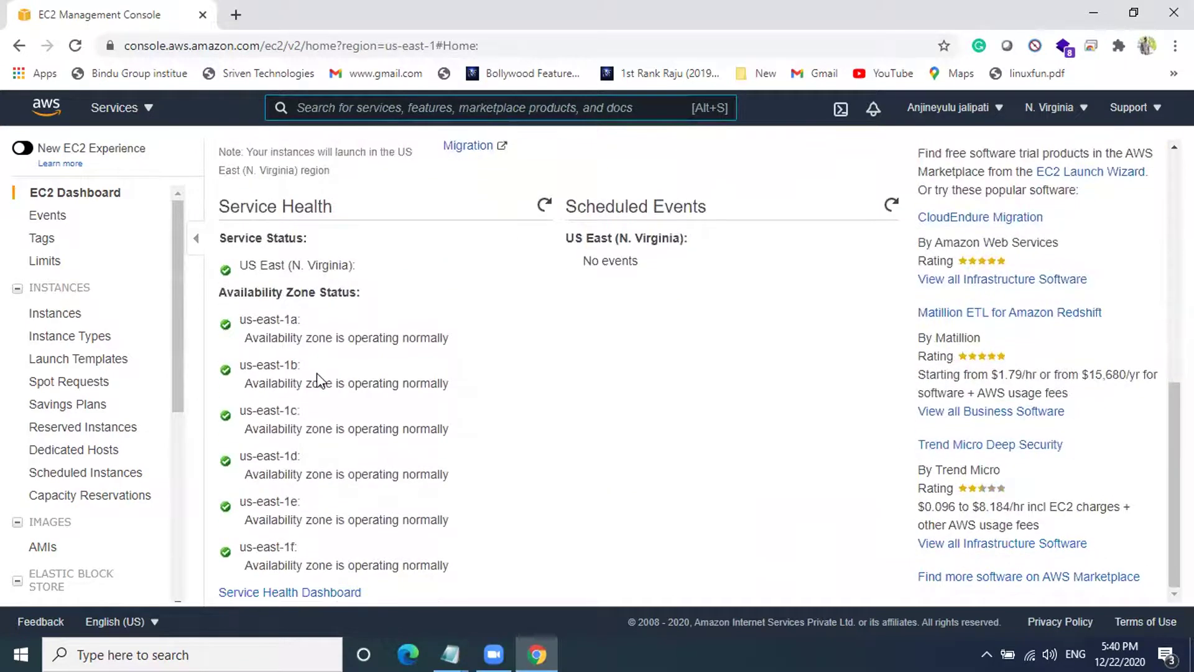
pyautogui.scroll(8, 311, 380)
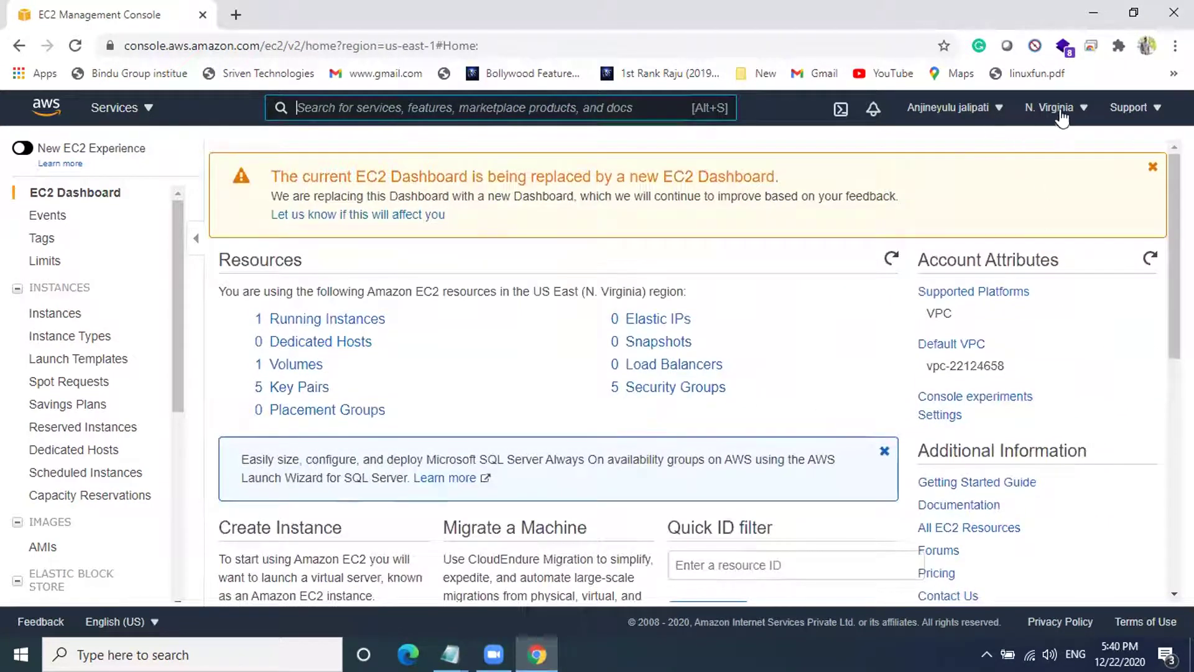
# Start launching an EC2 instance, limit the images to free tier only, and choose Amazon Linux 2 AMI (HVM), SSD Volume Type, 64-bit (x86)
pyautogui.scroll(-3, 290, 434)
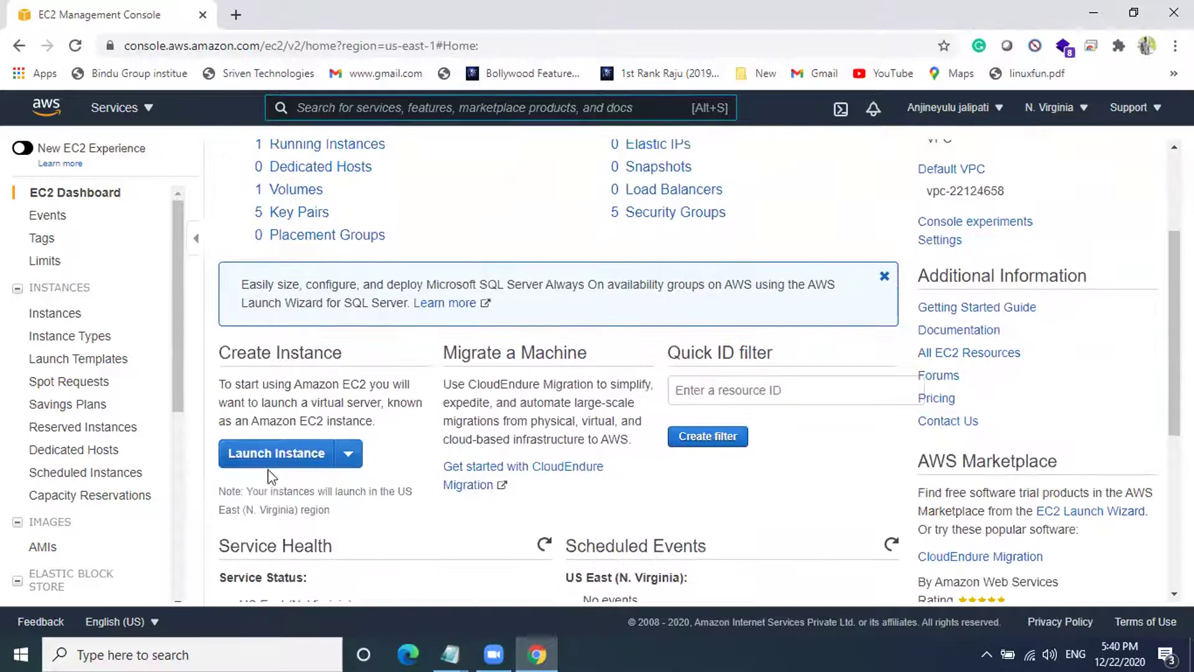
pyautogui.click(282, 454)
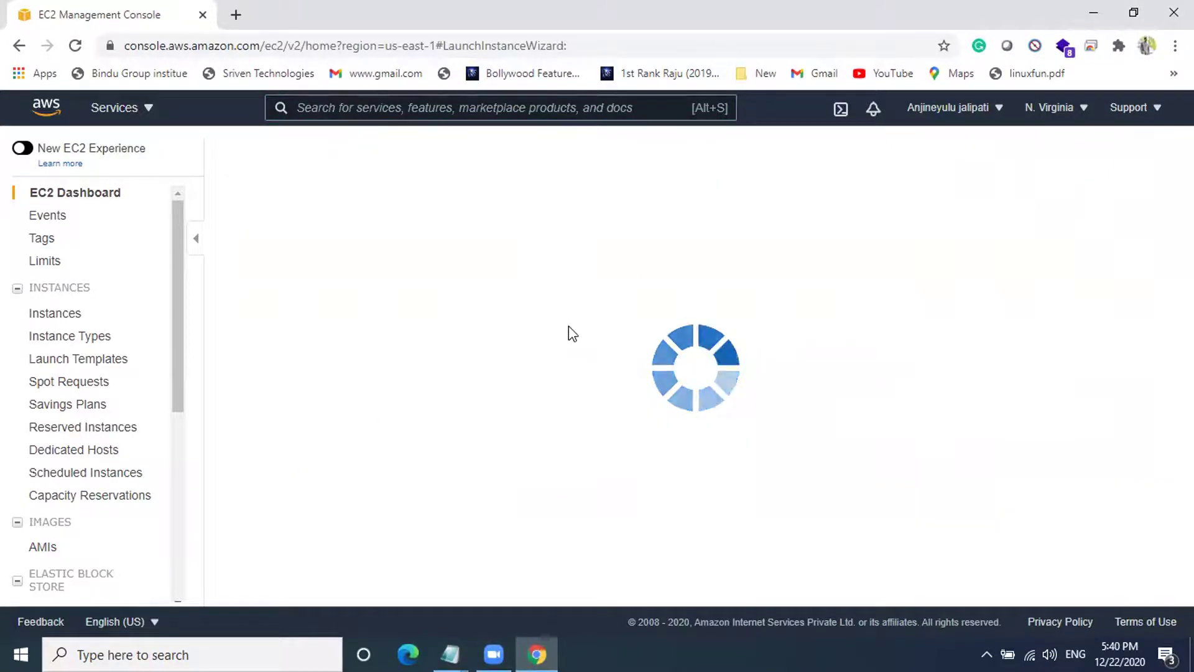
pyautogui.click(42, 481)
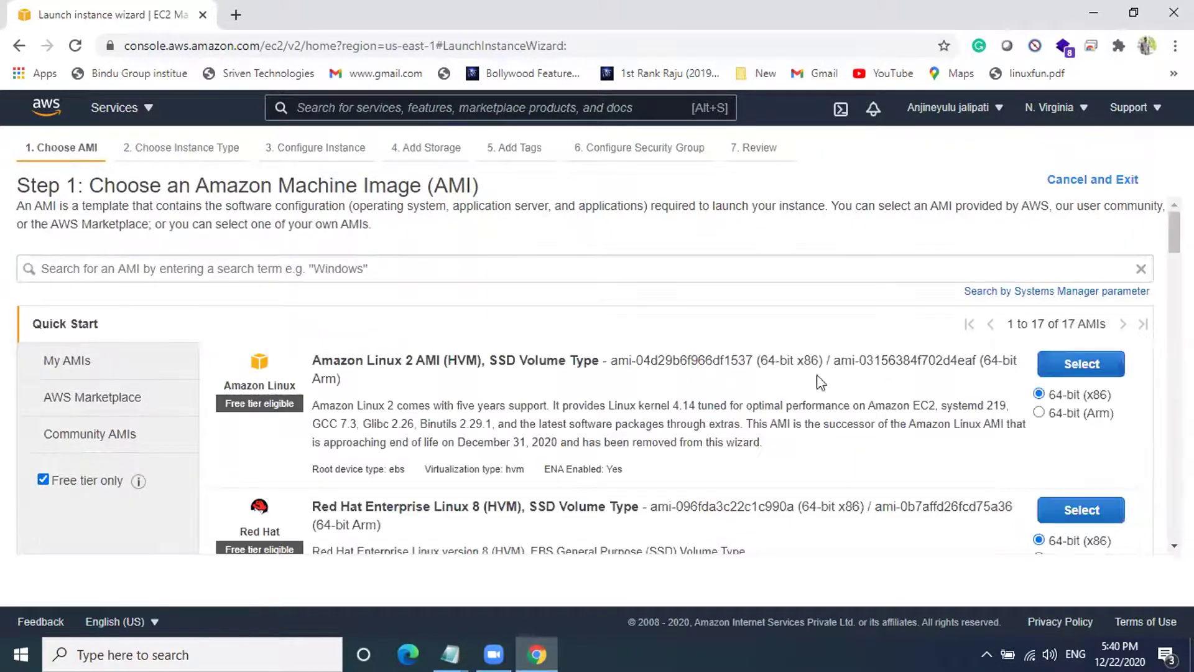
pyautogui.click(1097, 361)
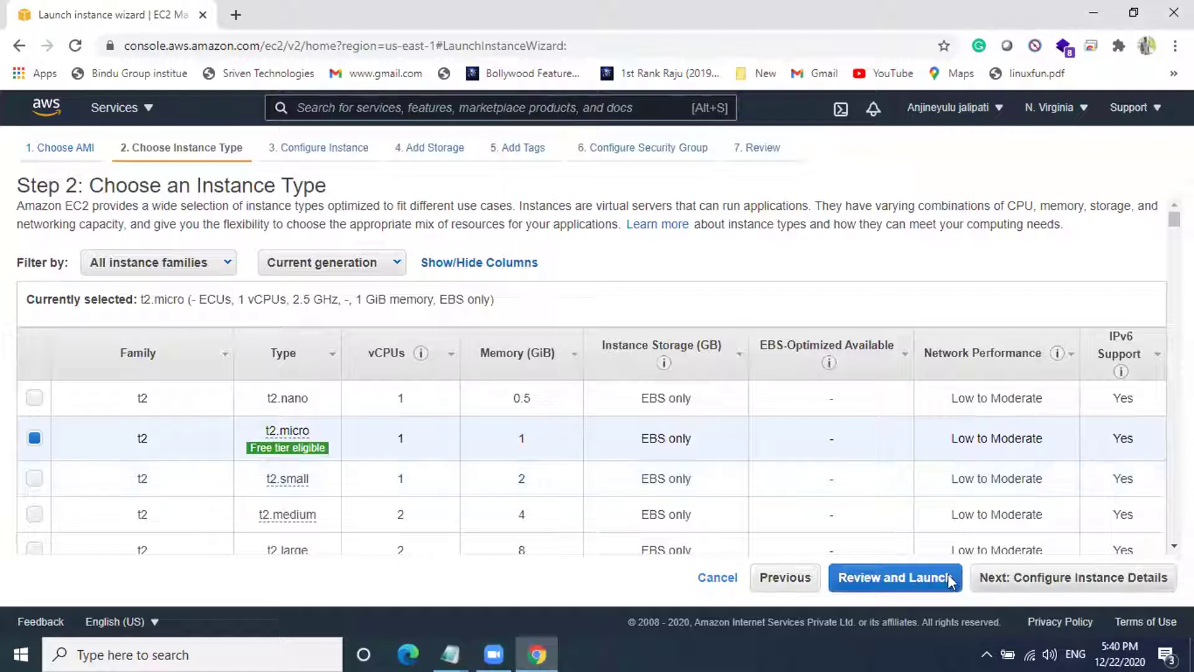
# Review and launch the instance as t2.micro, selecting the second existing key pair and acknowledging access to its private key file
pyautogui.click(918, 577)
pyautogui.click(1133, 578)
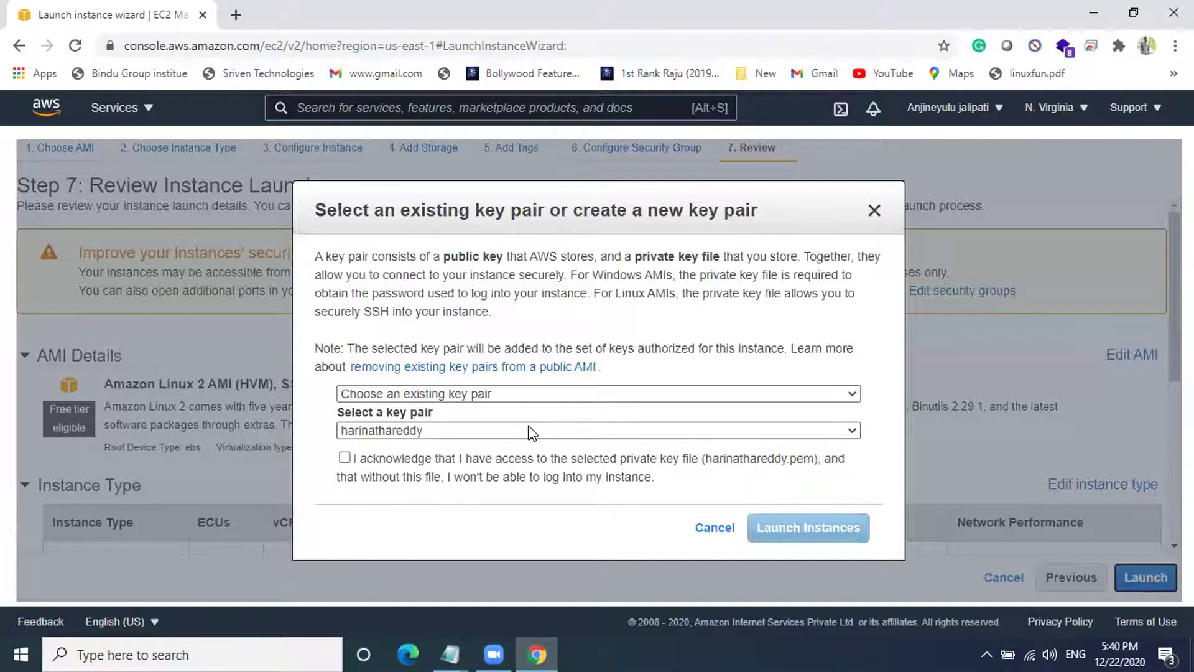
pyautogui.click(530, 430)
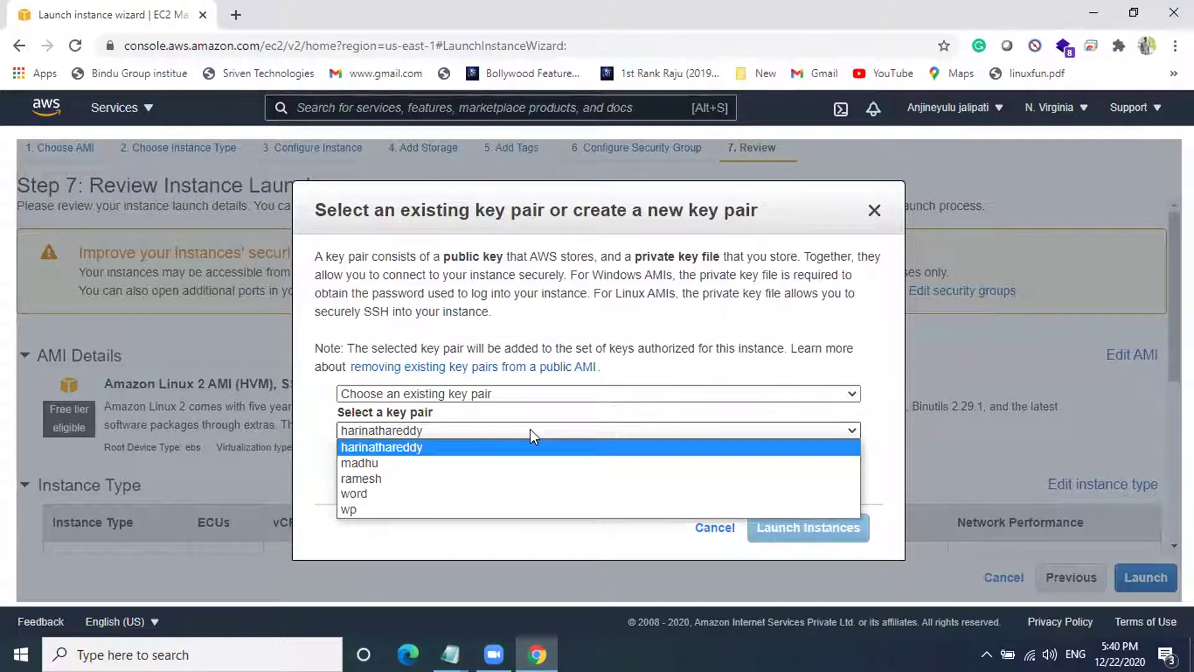
pyautogui.click(485, 464)
pyautogui.click(344, 457)
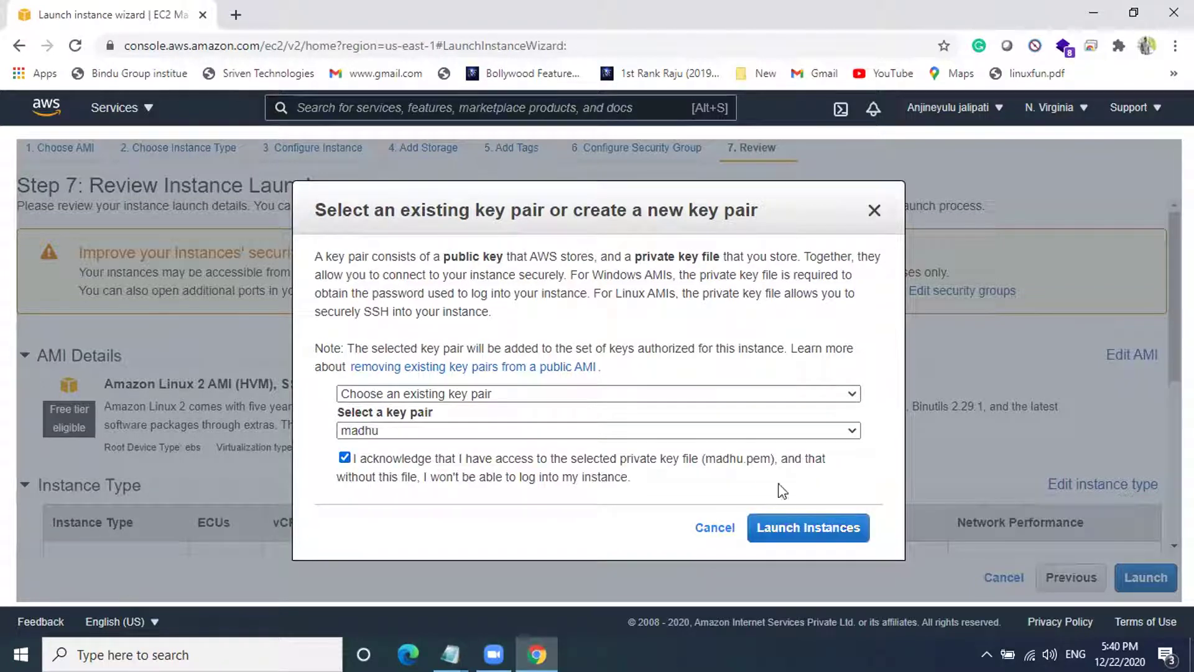
pyautogui.click(804, 528)
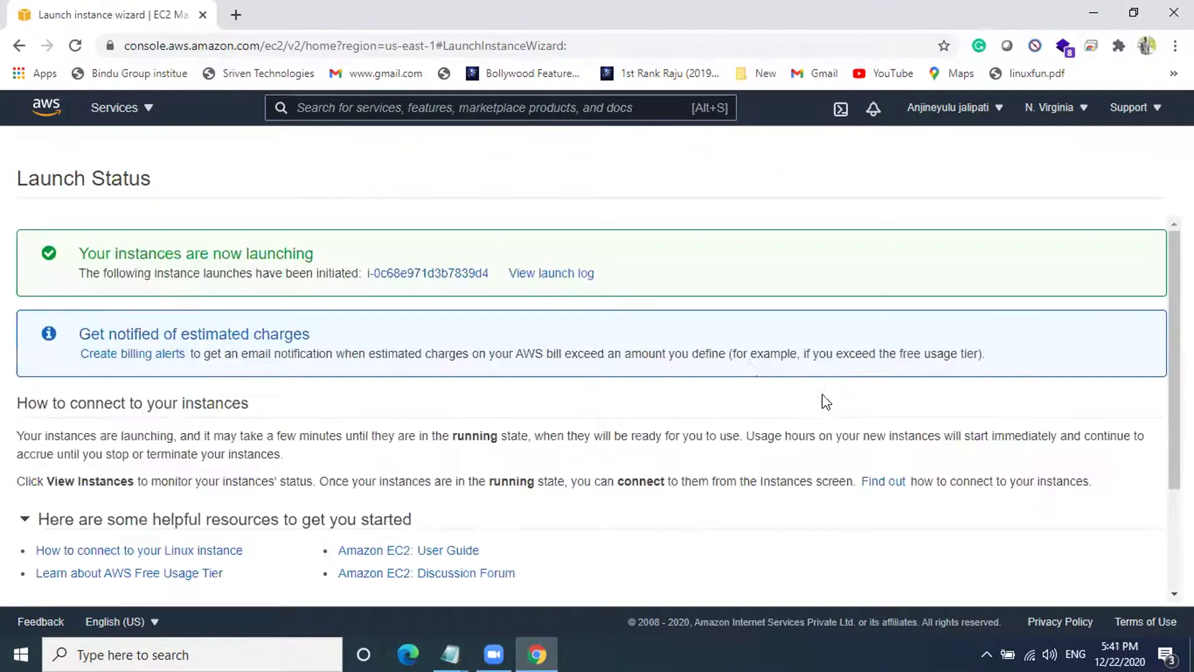
# Open the newly launched instance in the instances list, dismiss the console notification, and check its instance state
pyautogui.click(429, 273)
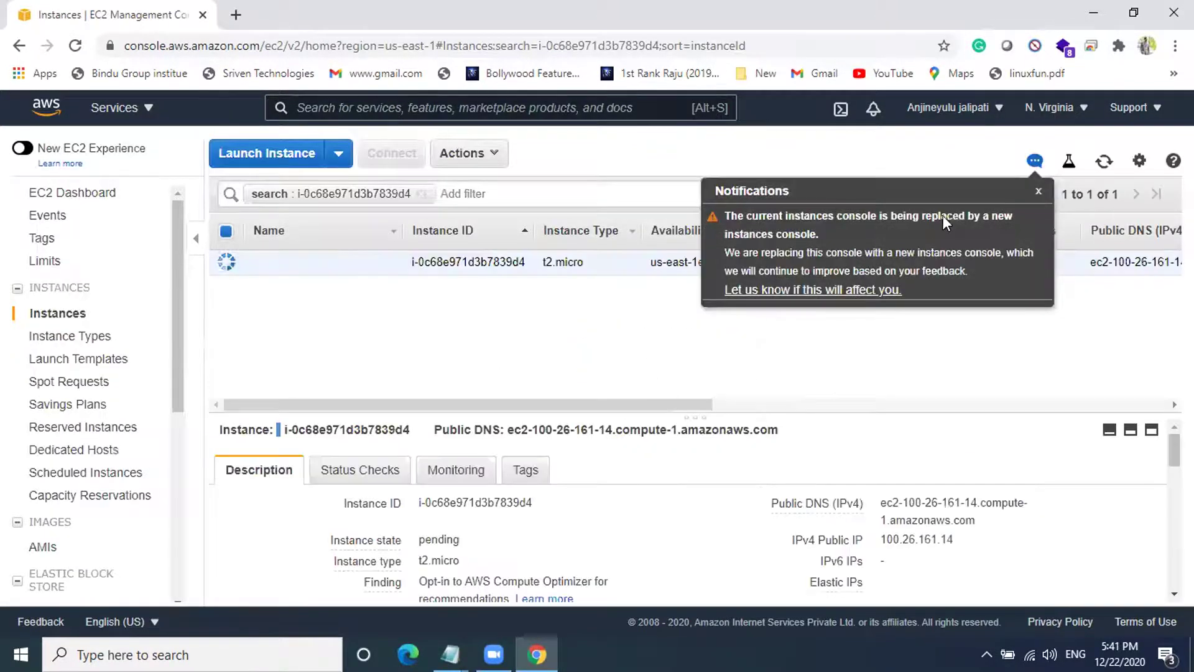
pyautogui.click(1038, 191)
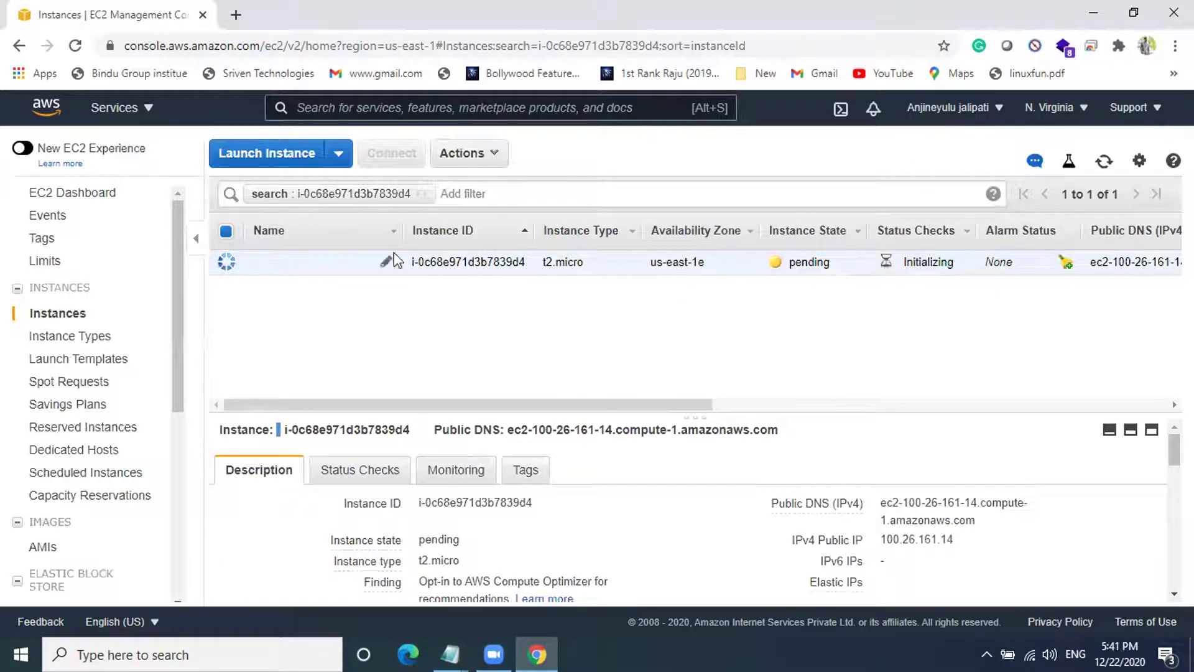
pyautogui.moveTo(831, 262); pyautogui.dragTo(782, 263)
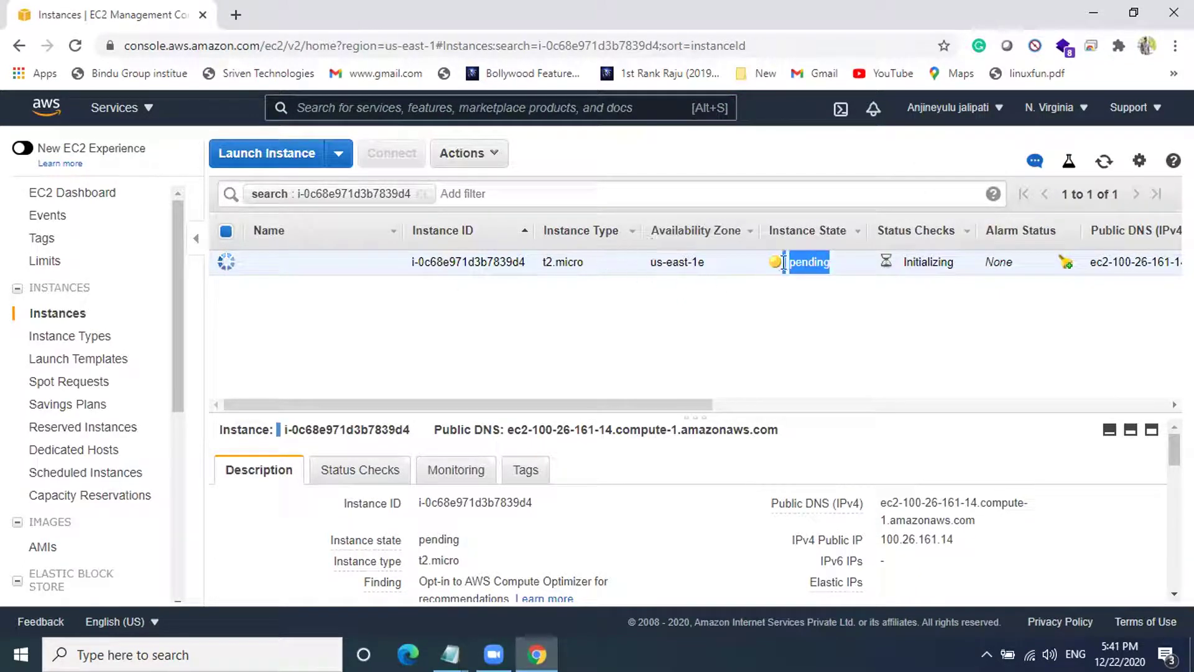
pyautogui.click(835, 260)
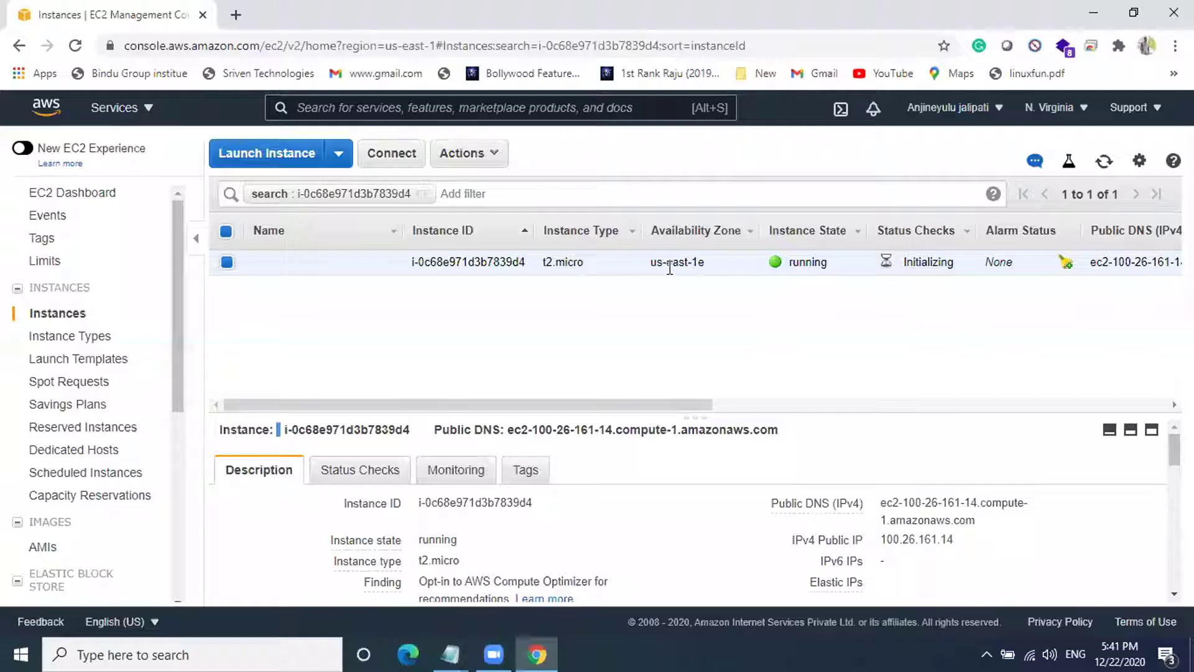
pyautogui.moveTo(826, 264); pyautogui.dragTo(794, 264)
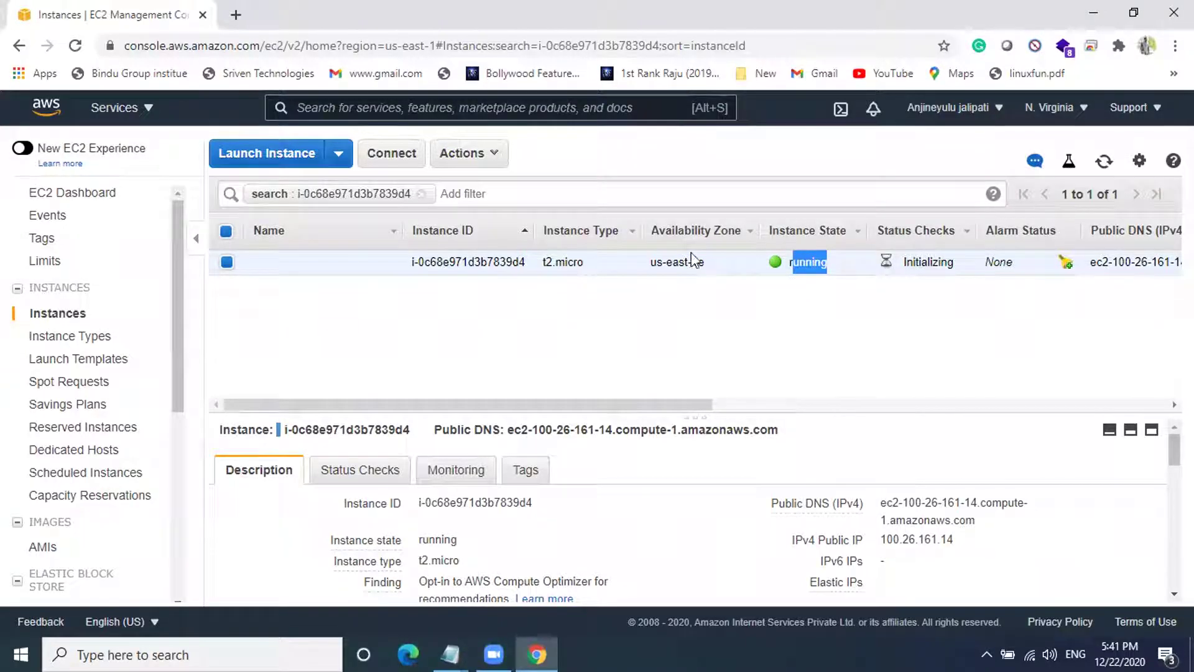
# Name the new instance Web-Server, then enlarge its details area and refresh the instances list
pyautogui.click(384, 268)
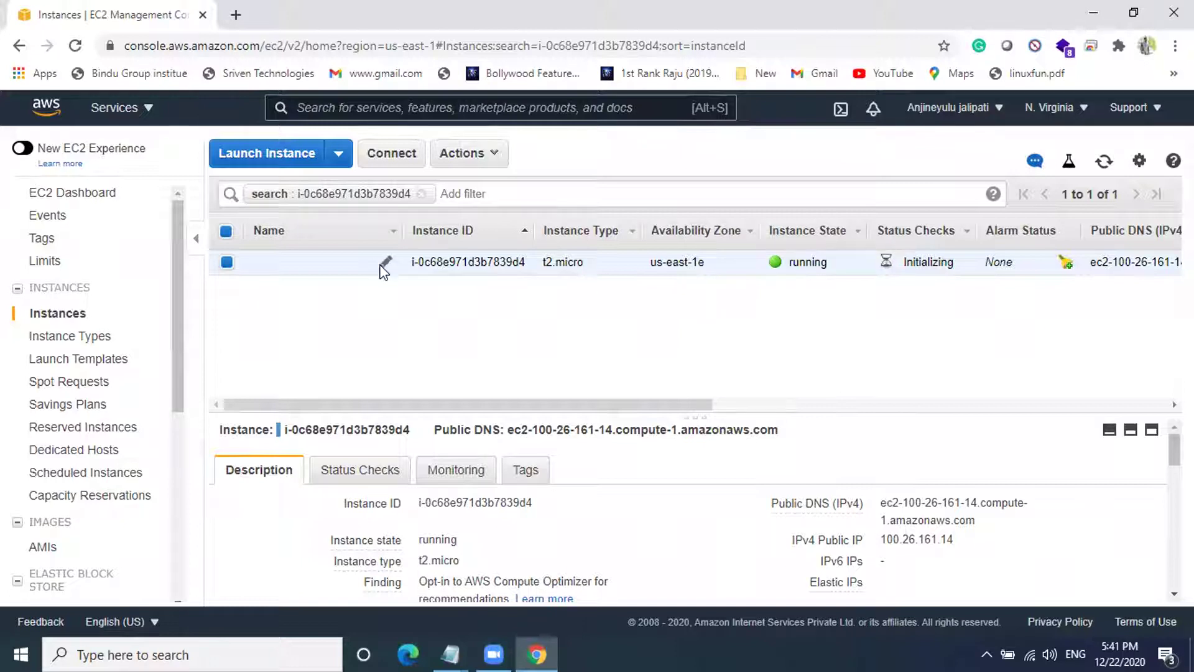
pyautogui.click(385, 262)
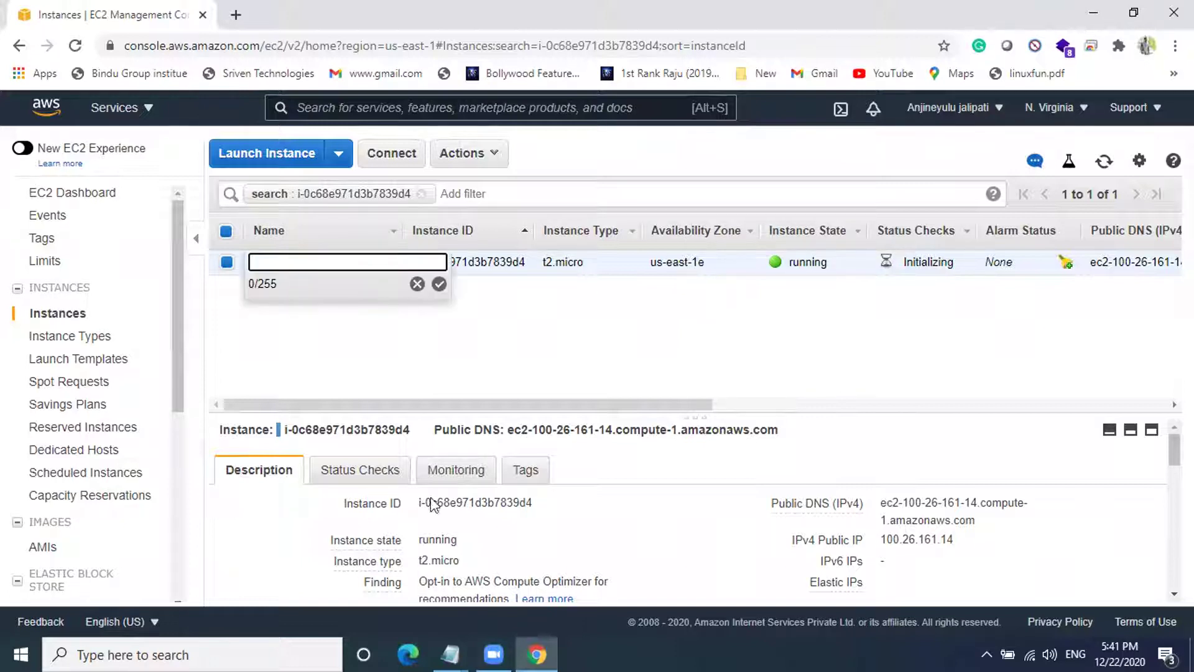
pyautogui.write('Web-Server')
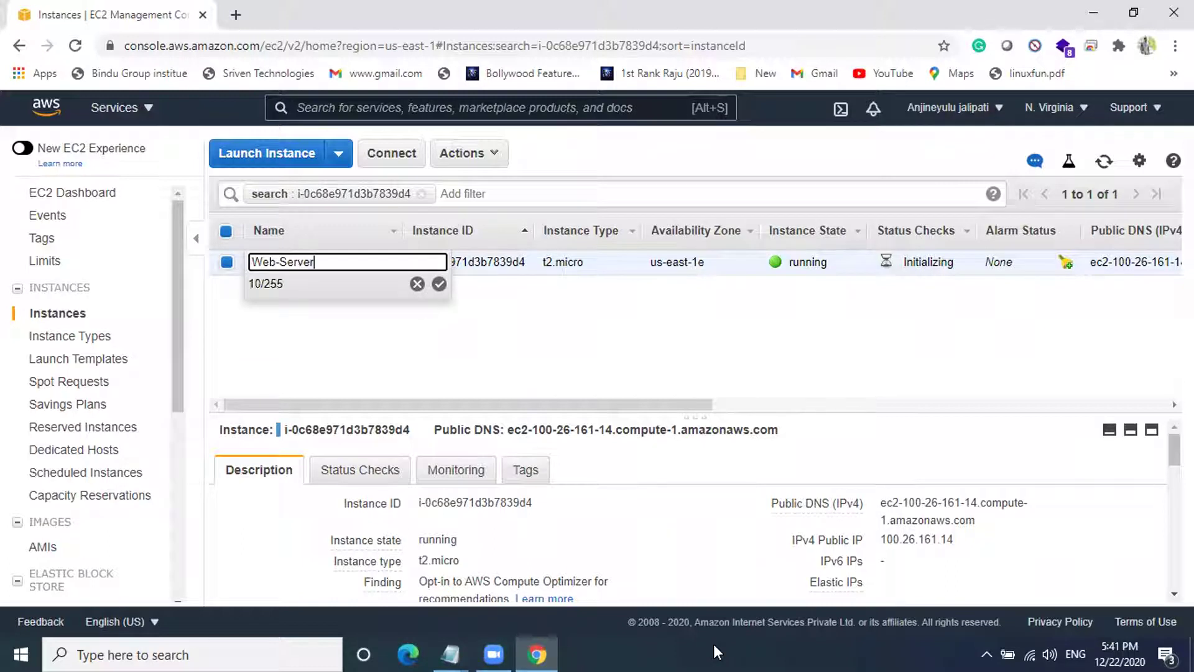
pyautogui.press('Return')
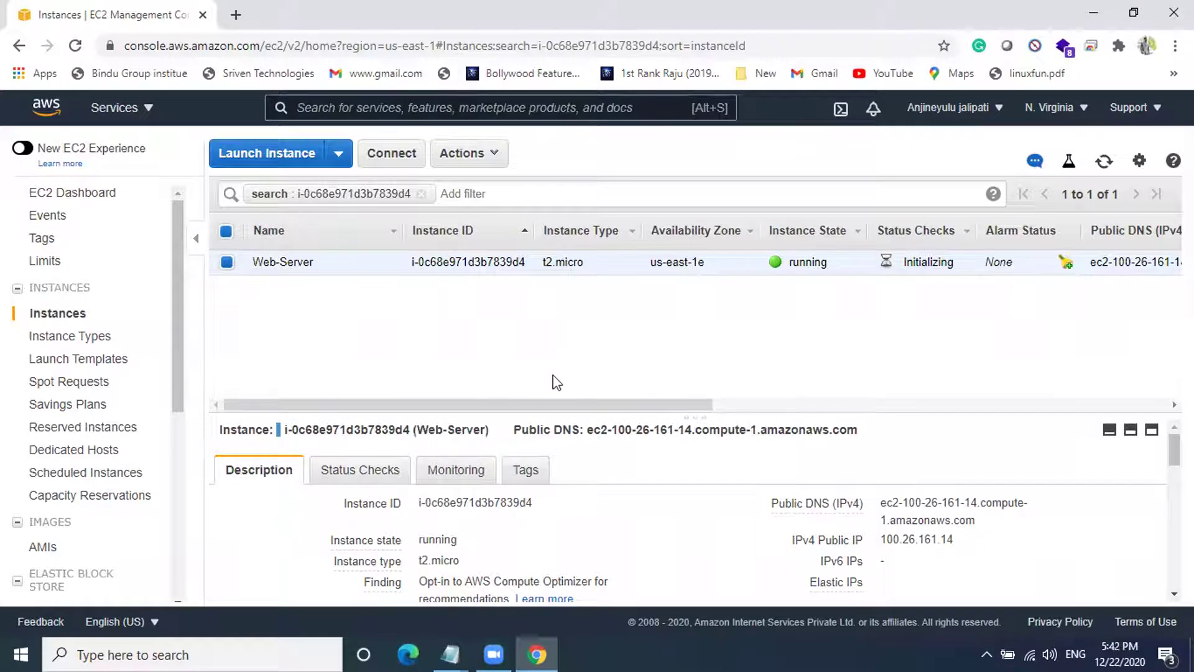
pyautogui.moveTo(556, 412); pyautogui.dragTo(562, 302)
pyautogui.click(1104, 162)
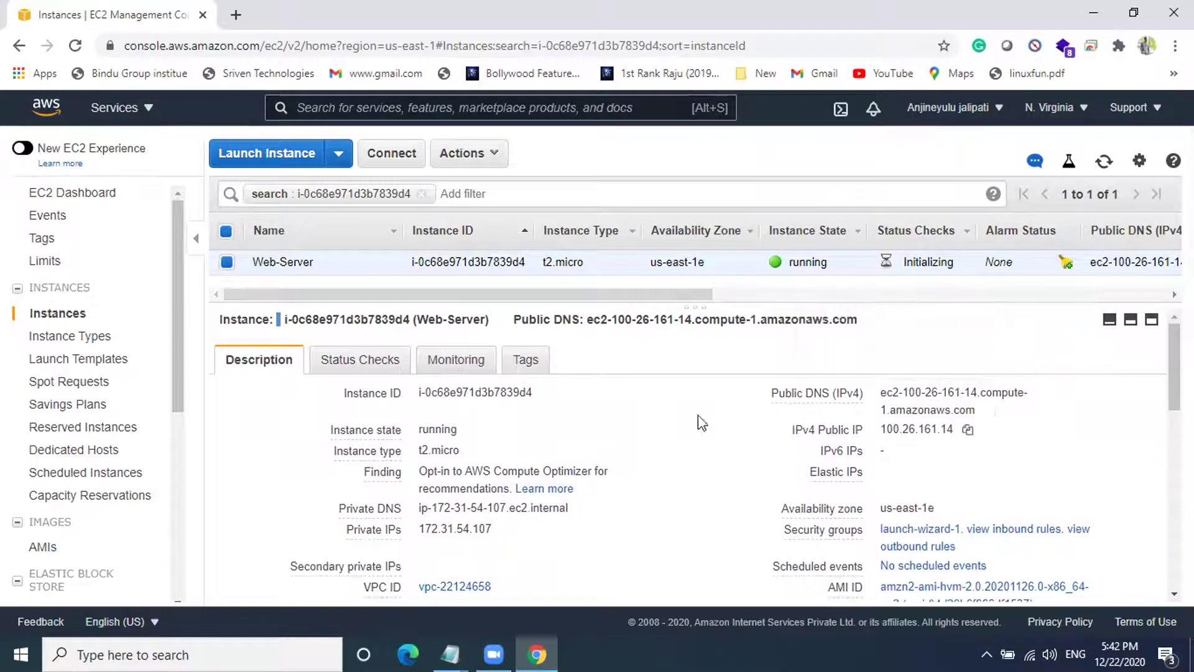
# Switch to Notepad and highlight the words "pool of ip addresses" in point 1 of the public ip notes
pyautogui.hotkey('alt', 'Tab')
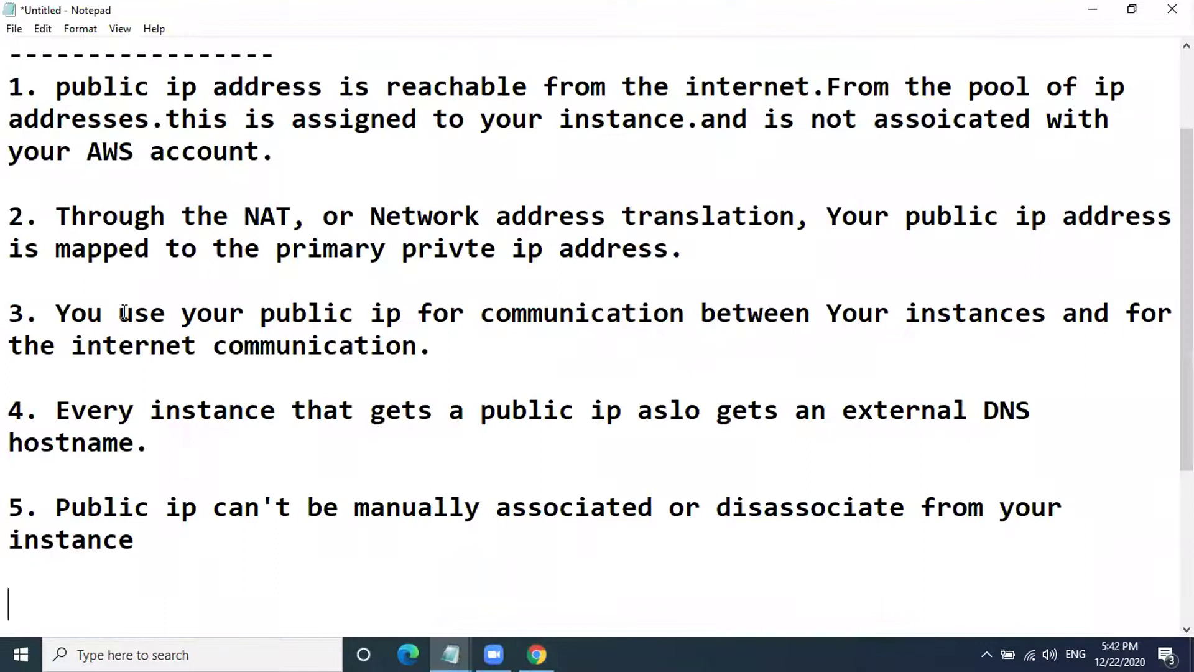
pyautogui.scroll(-1, 348, 329)
pyautogui.scroll(1, 495, 330)
pyautogui.moveTo(953, 91); pyautogui.dragTo(1094, 90)
pyautogui.moveTo(9, 119); pyautogui.dragTo(156, 119)
# Copy the IPv4 Public IP label and address from the instance details in Chrome into Notepad below point 5, on one line
pyautogui.hotkey('alt', 'Tab')
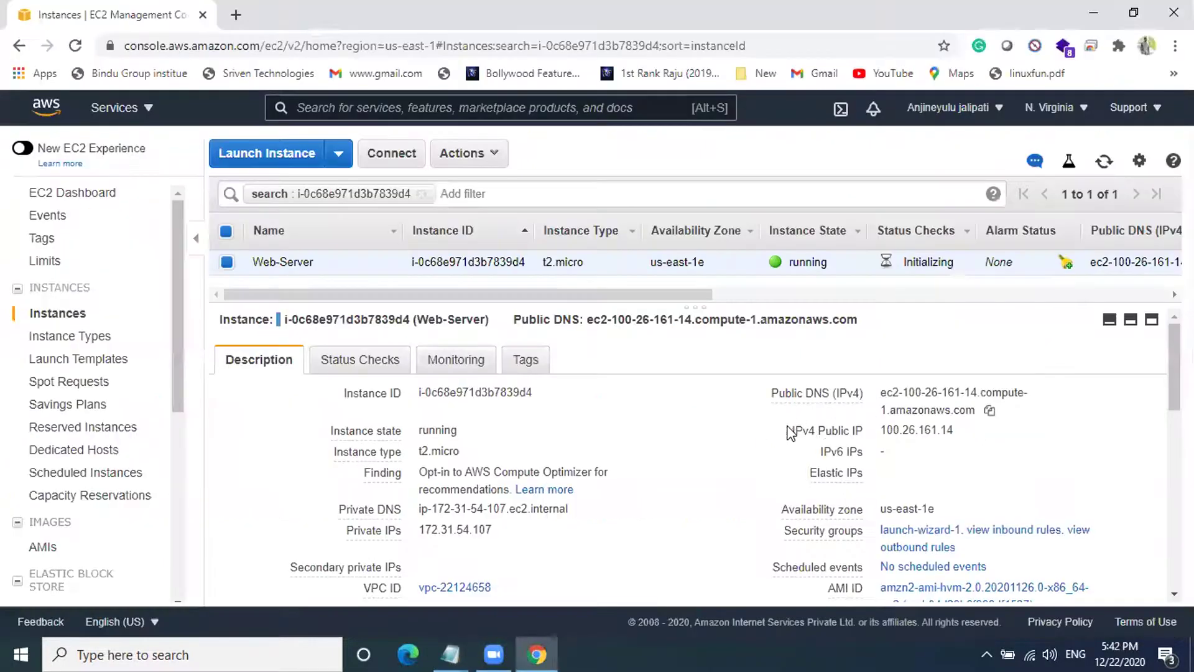
pyautogui.moveTo(789, 433); pyautogui.dragTo(970, 434)
pyautogui.rightClick(933, 436)
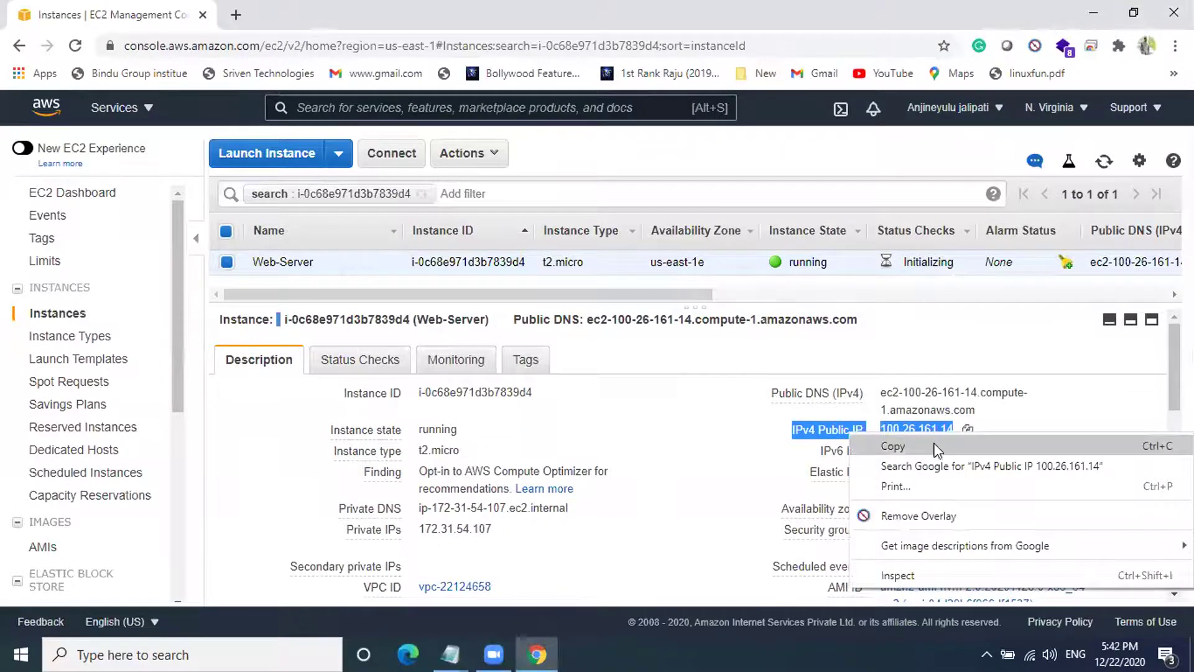
pyautogui.click(935, 447)
pyautogui.hotkey('alt', 'Tab')
pyautogui.scroll(-3, 148, 399)
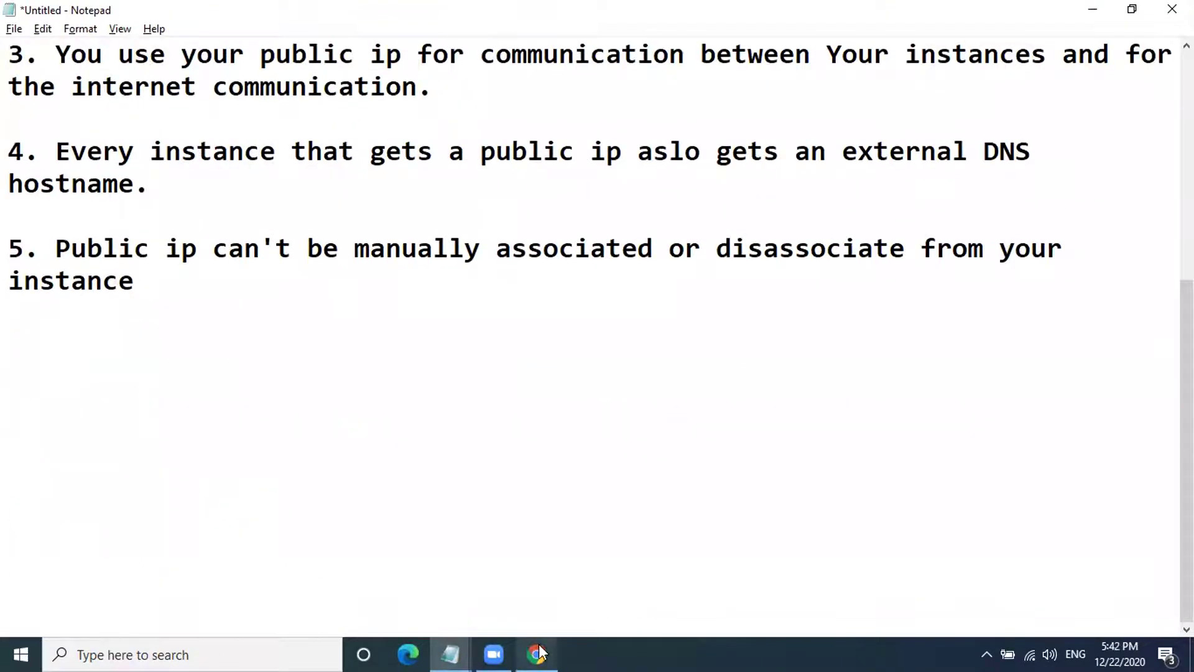
pyautogui.hotkey('ctrl', 'v')
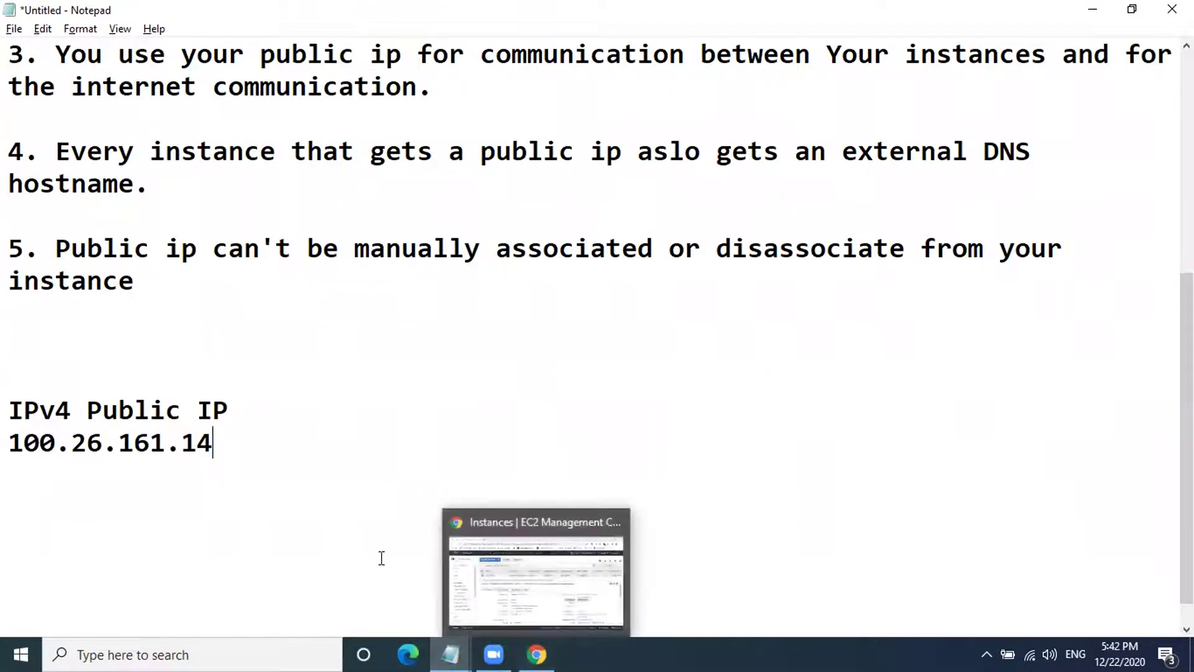
pyautogui.press('Delete')
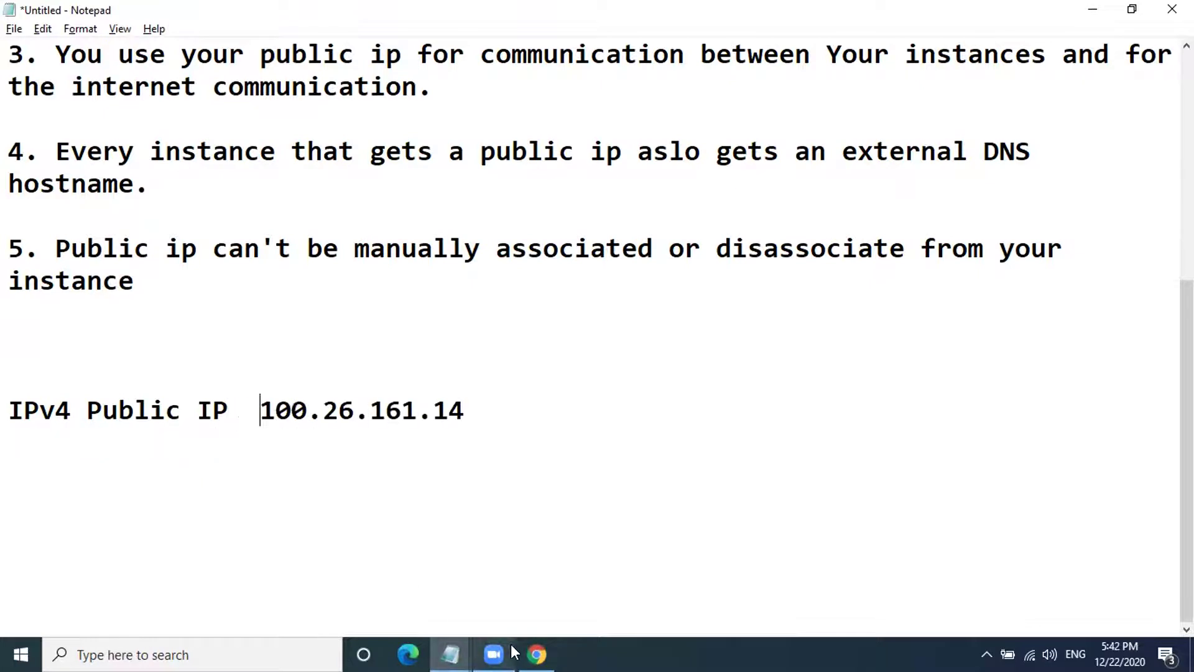
# Copy the Public DNS (IPv4) label and hostname from Chrome into Notepad on the line below the public IP, joined into one line
pyautogui.click(323, 249)
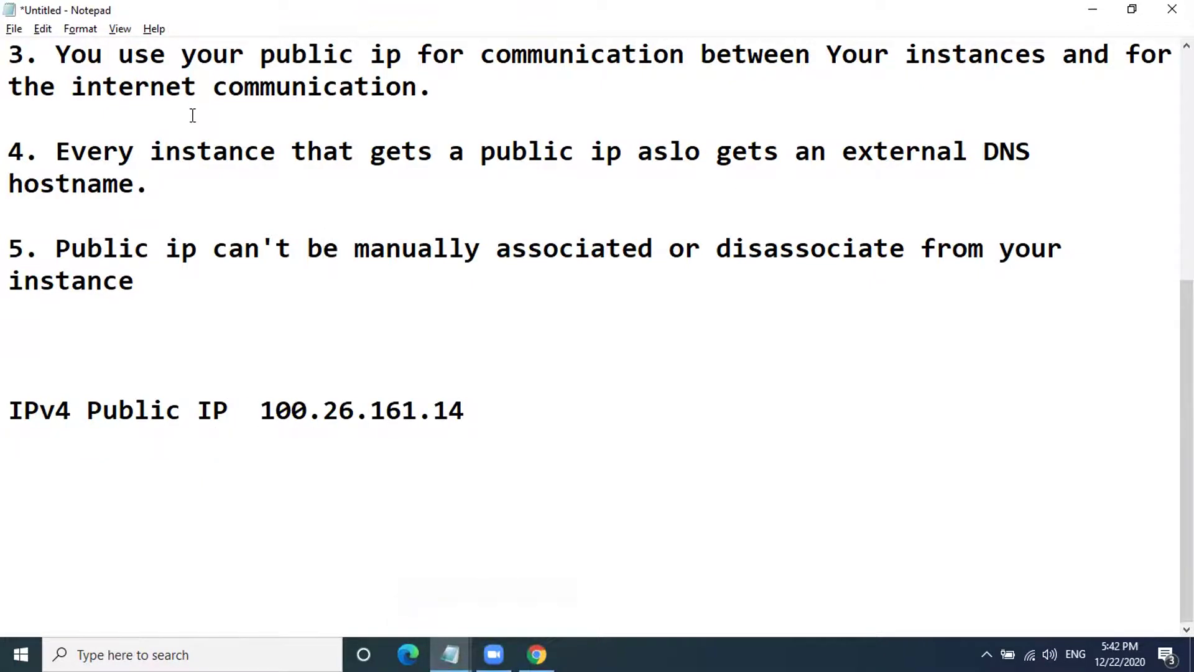
pyautogui.hotkey('alt', 'Tab')
pyautogui.moveTo(773, 396); pyautogui.dragTo(986, 413)
pyautogui.rightClick(987, 404)
pyautogui.click(945, 410)
pyautogui.hotkey('alt', 'Tab')
pyautogui.click(524, 408)
pyautogui.press('Return')
pyautogui.hotkey('ctrl', 'v')
pyautogui.click(283, 442)
pyautogui.press('Delete')
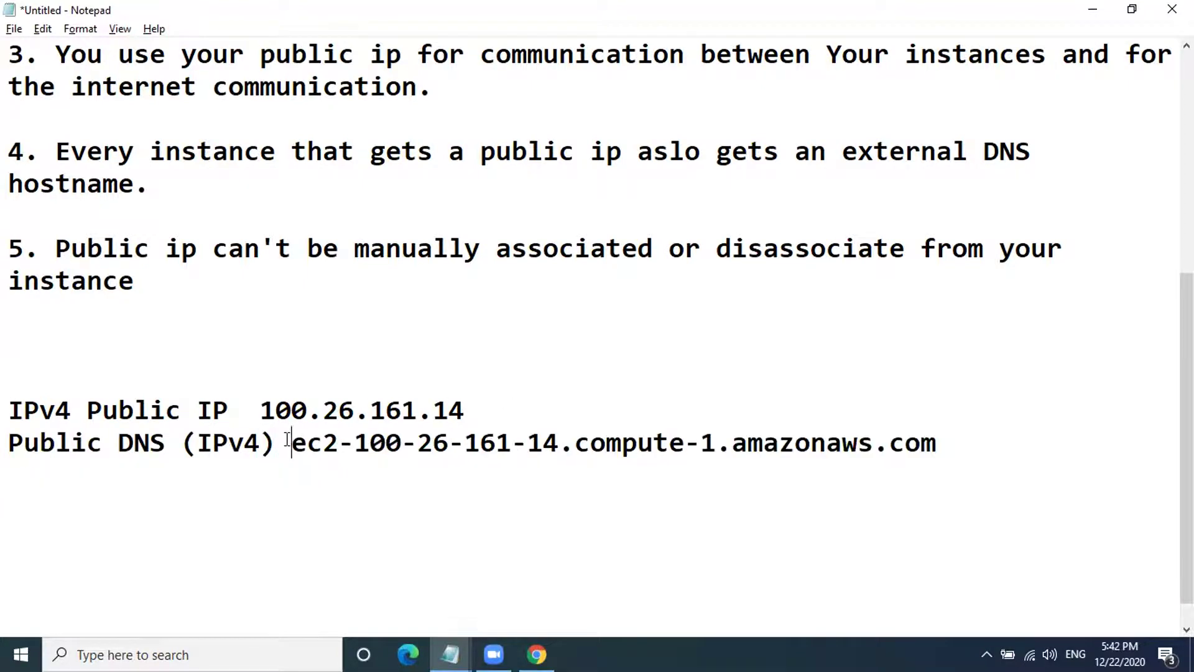
# Separate the labels from the values with a colon on the public IP and public DNS lines and align both columns with spaces
pyautogui.press('Tab')
pyautogui.press('Tab')
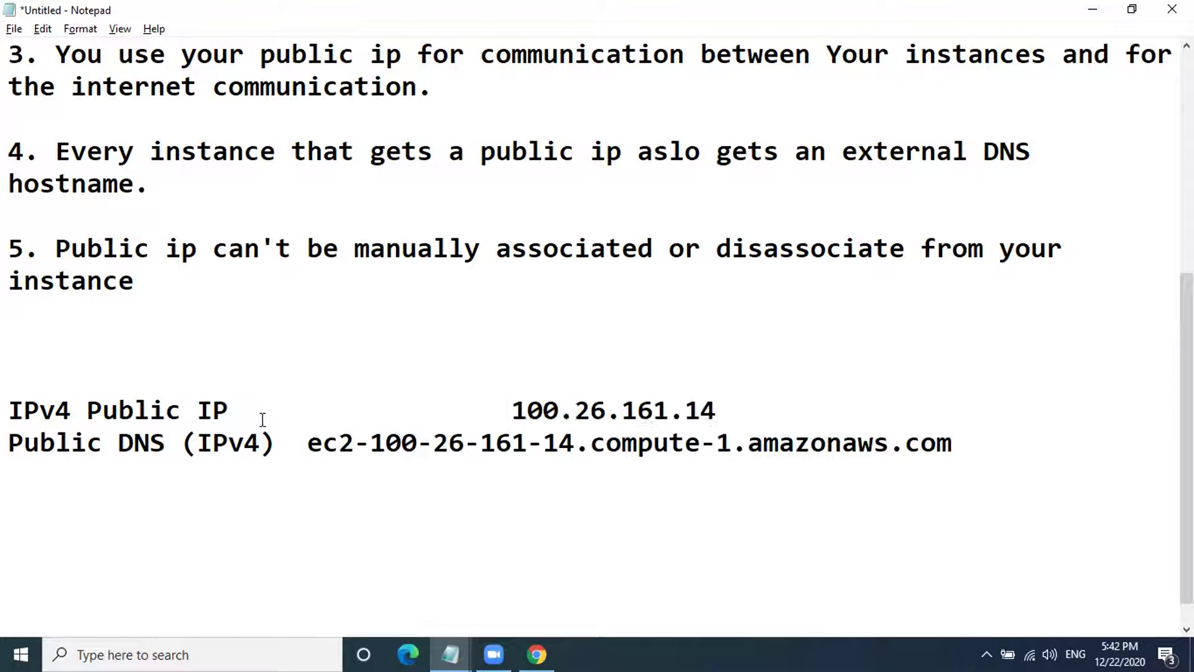
pyautogui.press('BackSpace')
pyautogui.press('BackSpace')
pyautogui.write('L')
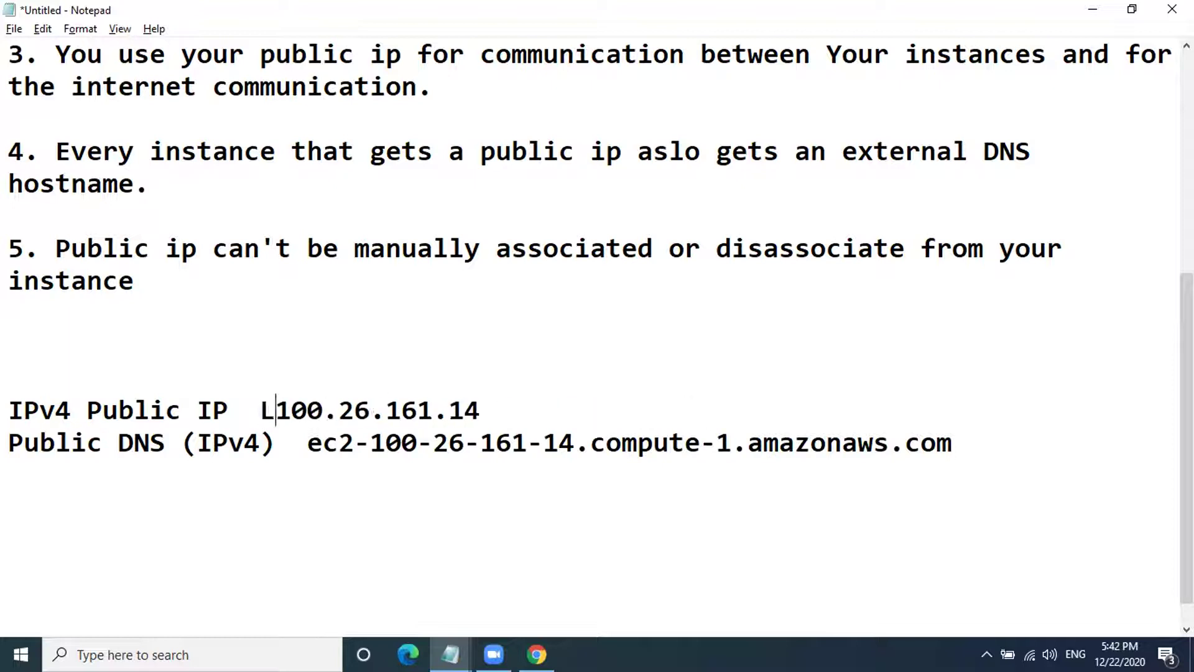
pyautogui.press('BackSpace')
pyautogui.write(':')
pyautogui.click(290, 445)
pyautogui.write(':')
pyautogui.click(268, 418)
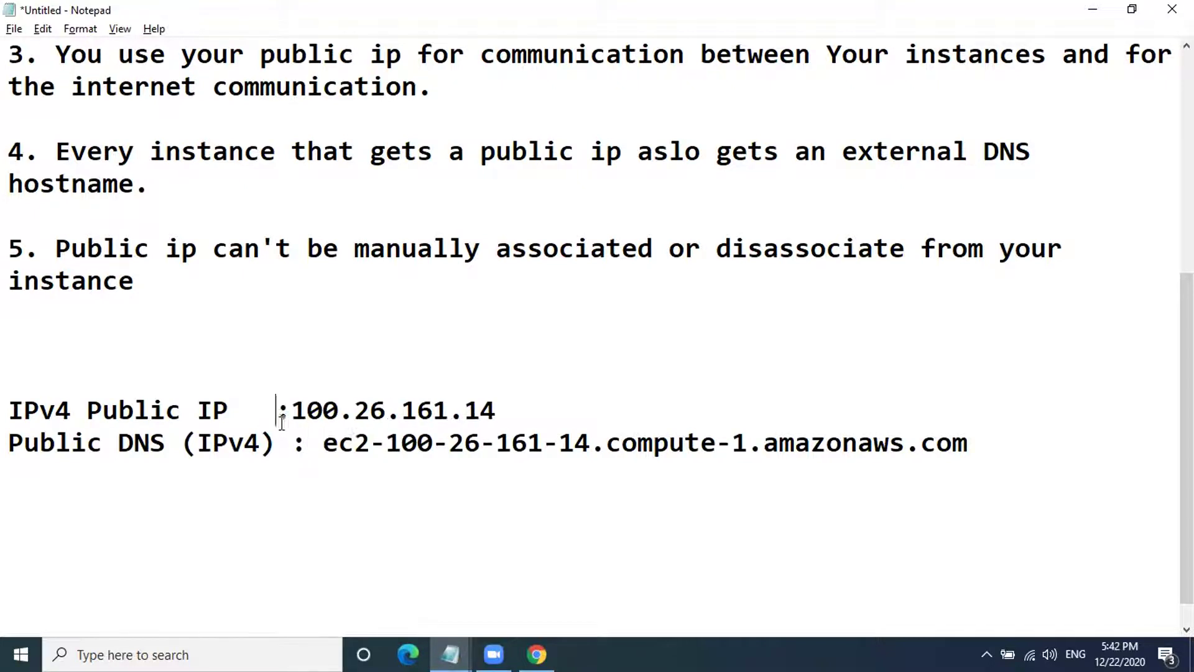
pyautogui.press('Down')
pyautogui.click(308, 418)
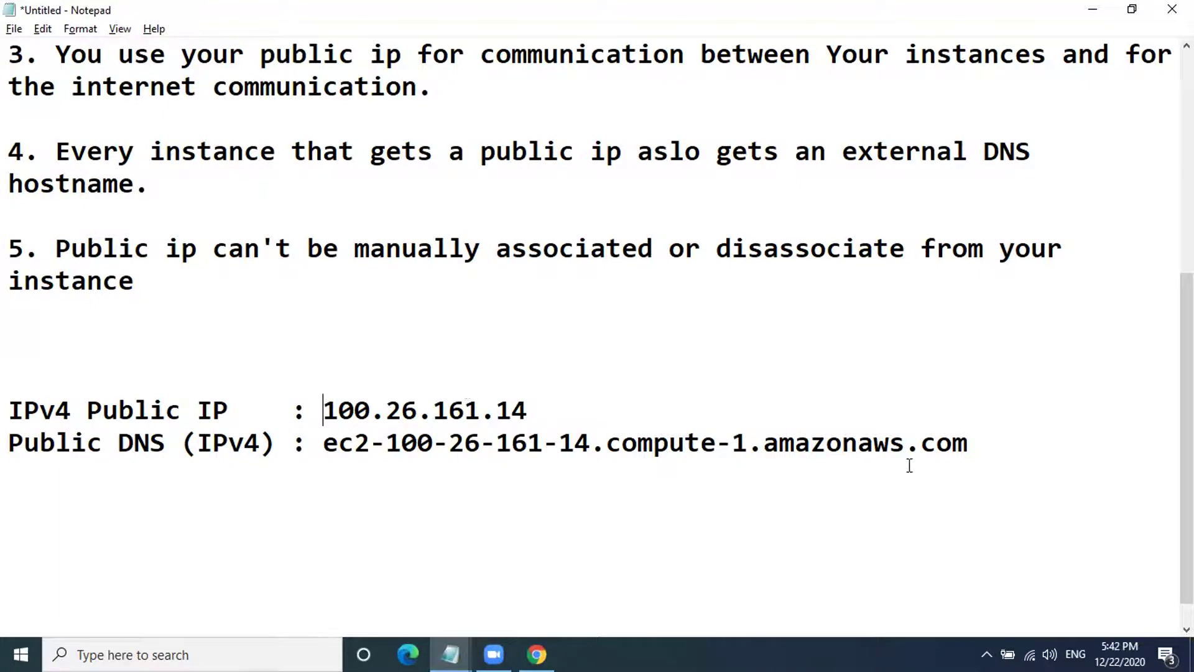
# Copy the Private IPs label and address from Chrome onto a new Notepad line below the public DNS, with an aligned colon between them
pyautogui.press('Return')
pyautogui.hotkey('alt', 'Tab')
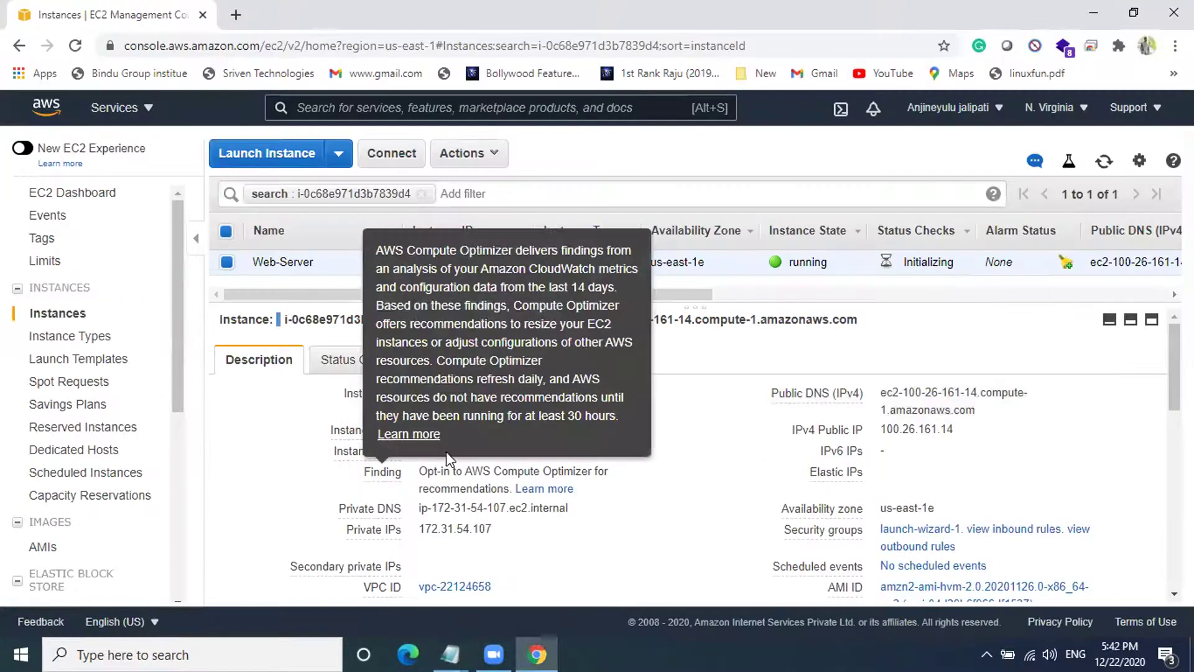
pyautogui.scroll(-1, 603, 442)
pyautogui.moveTo(349, 449)
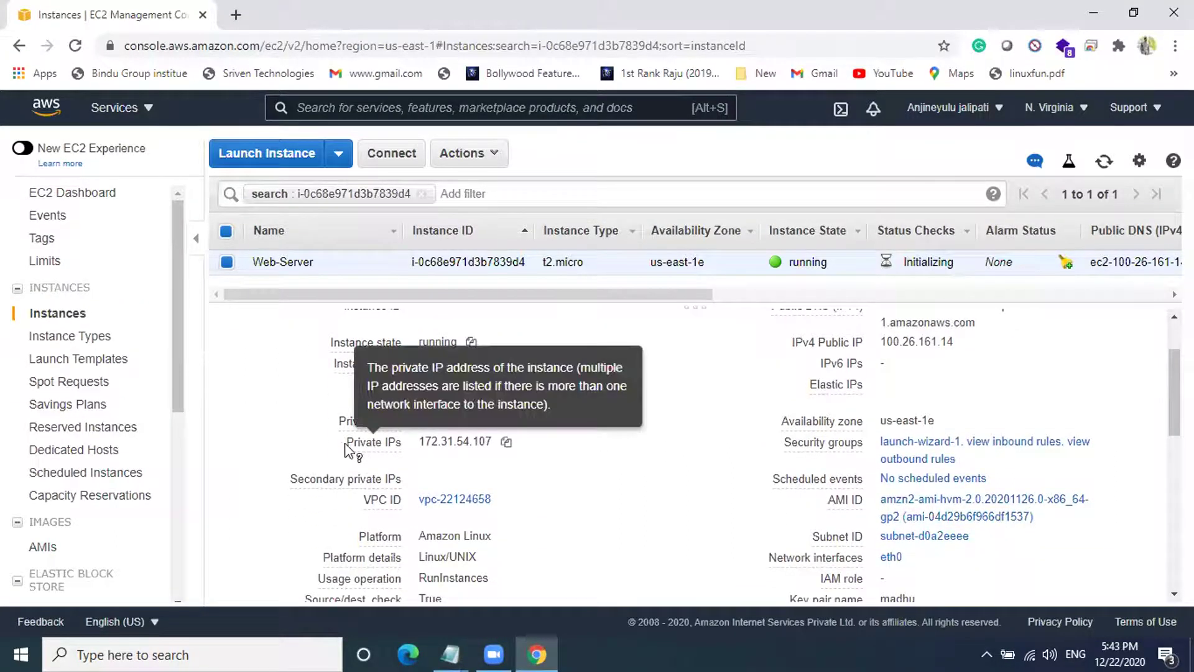
pyautogui.moveTo(347, 449); pyautogui.dragTo(490, 448)
pyautogui.hotkey('alt', 'Tab')
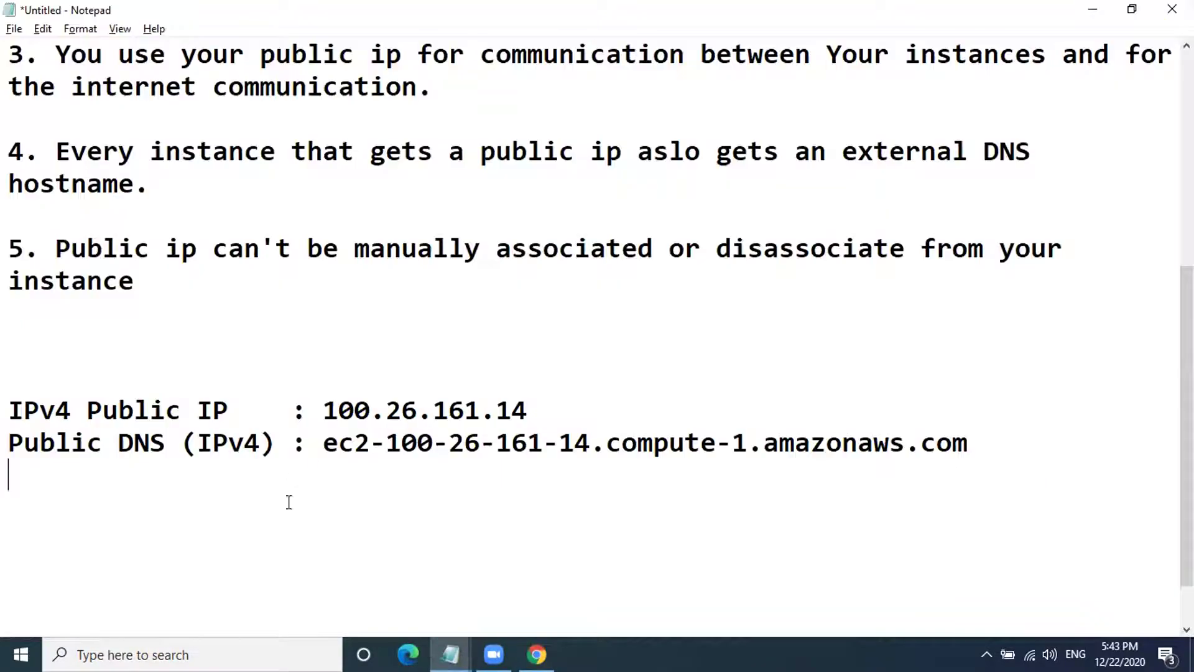
pyautogui.write('Private IPs 172.31.54.107')
pyautogui.press('Up')
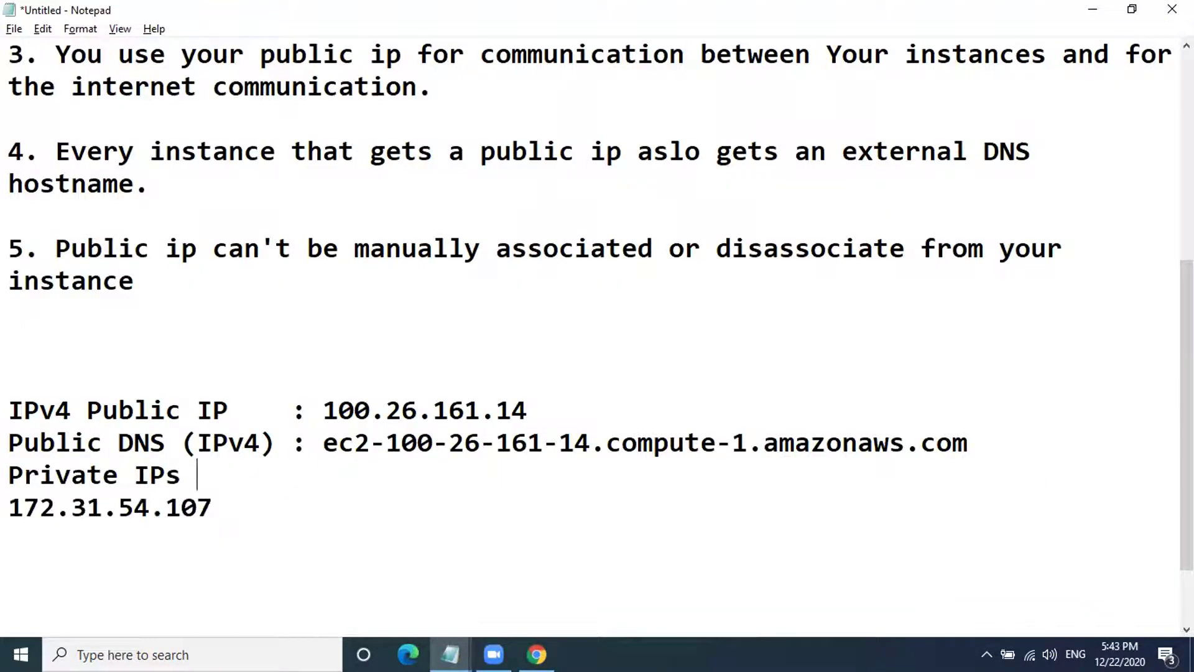
pyautogui.press('Delete')
pyautogui.press('Tab')
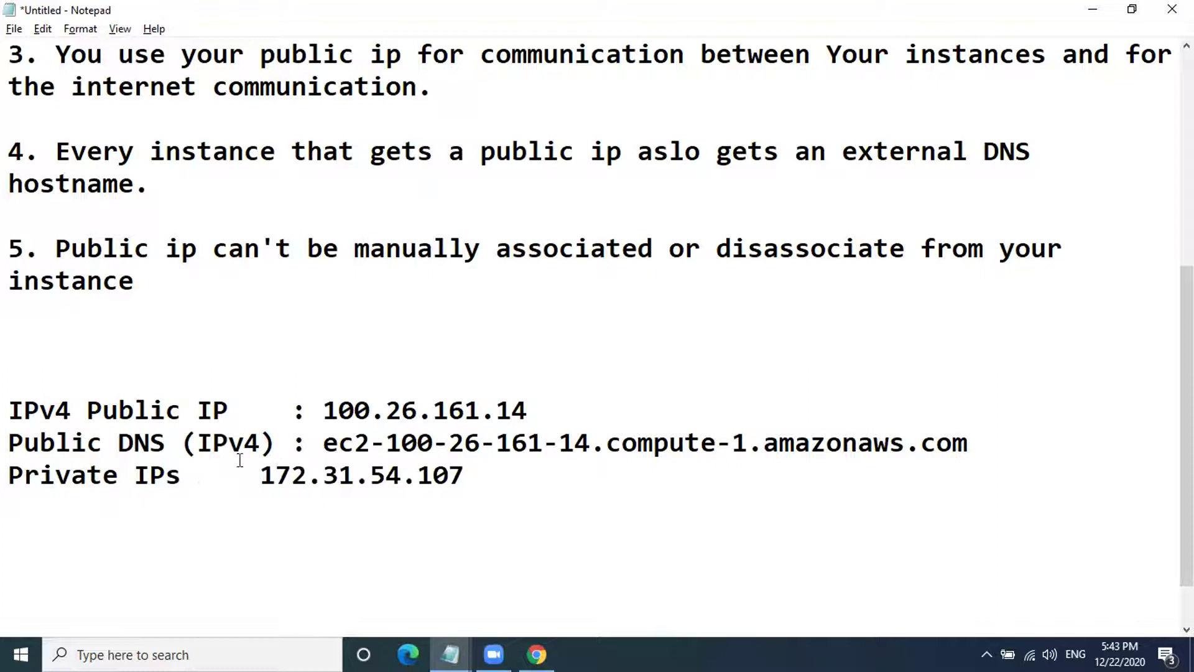
pyautogui.write(':')
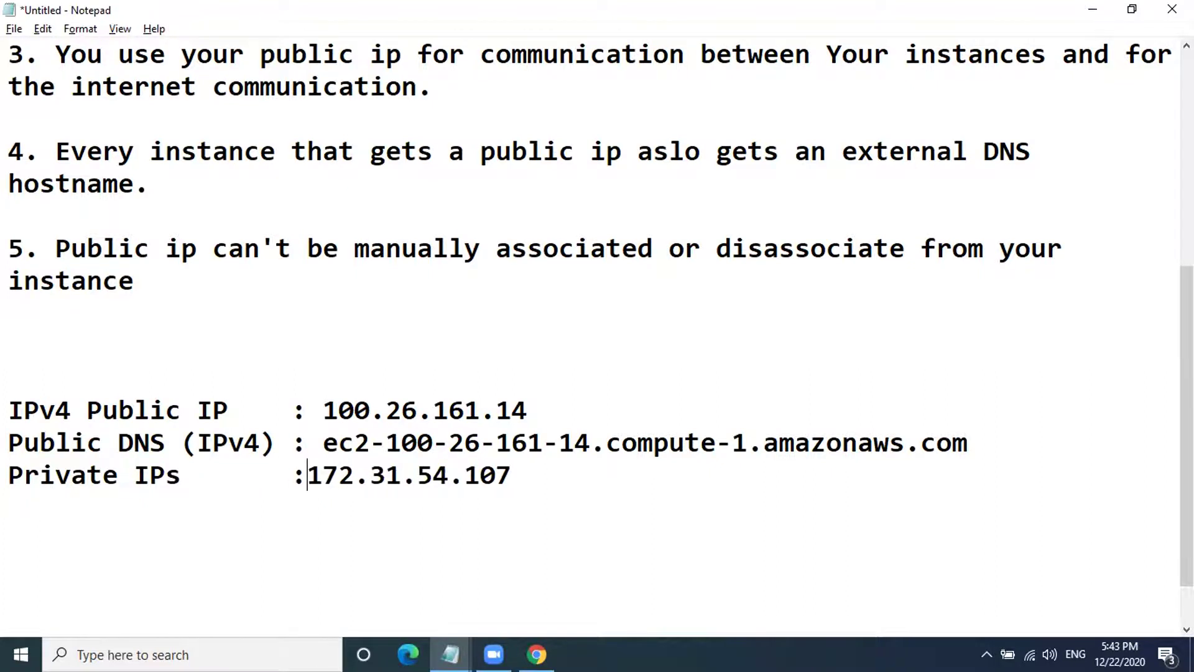
# Return to the beginning of the notes and highlight the words "pool of" in point 1
pyautogui.scroll(1, 109, 283)
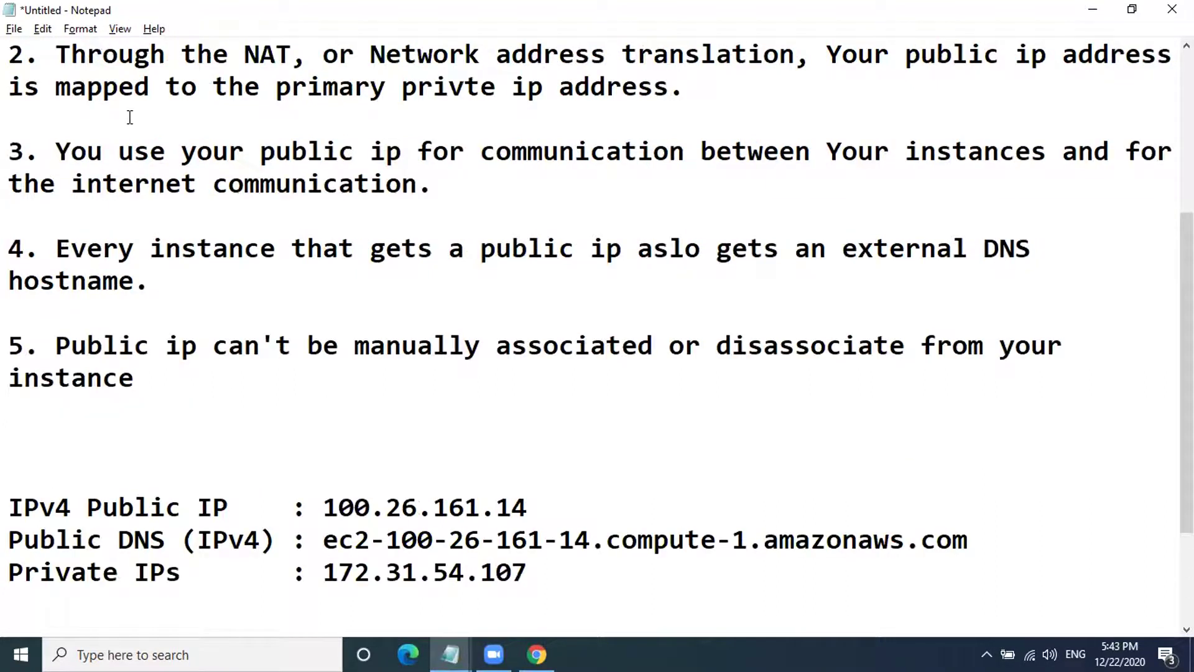
pyautogui.scroll(1, 326, 96)
pyautogui.scroll(2, 961, 77)
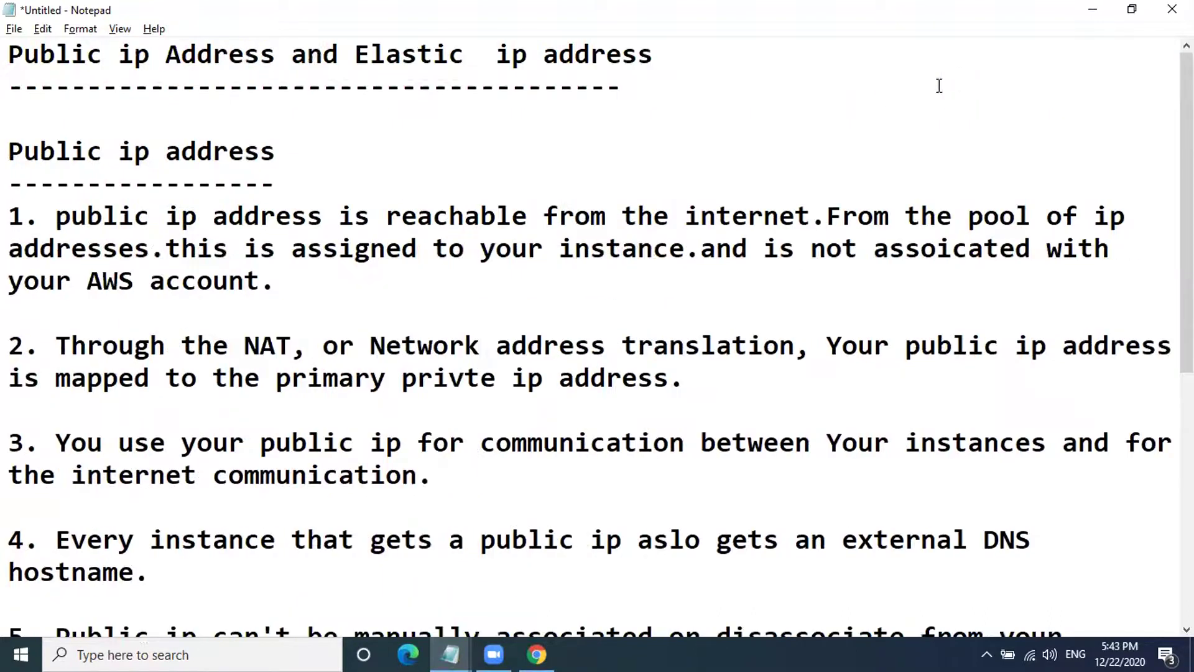
pyautogui.moveTo(954, 217); pyautogui.dragTo(1092, 230)
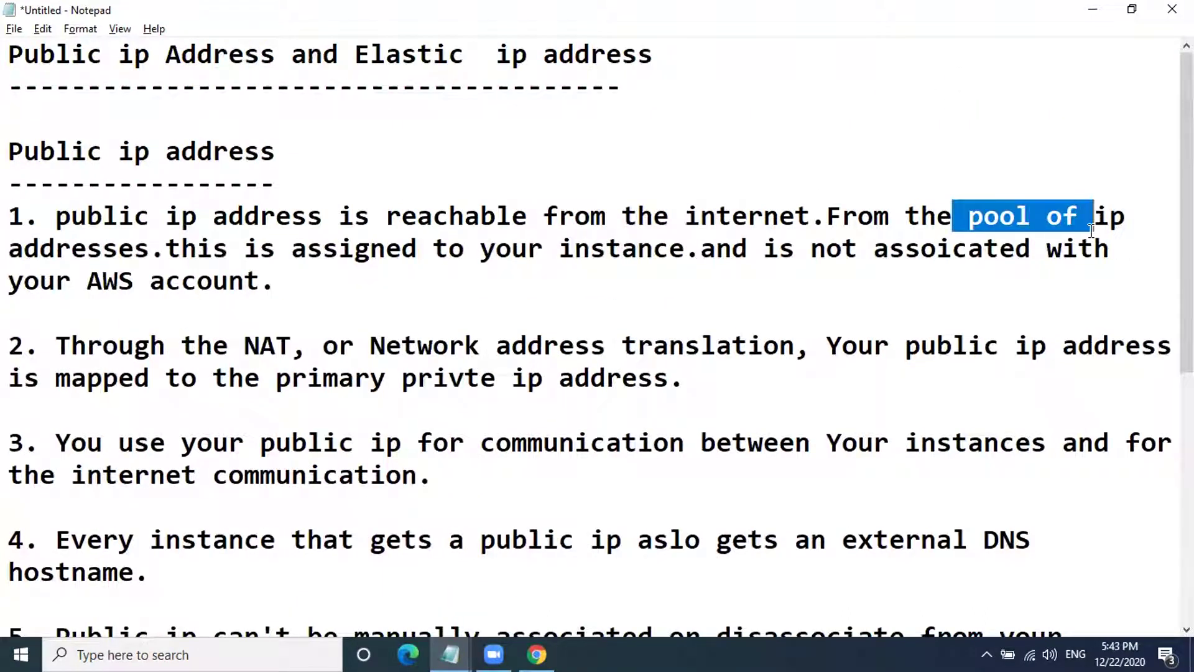
# Highlight the instance assignment and AWS account wording in point 1 and the private IP mapping in point 2, consulting the instance in Chrome
pyautogui.moveTo(171, 249); pyautogui.dragTo(633, 248)
pyautogui.scroll(-1, 632, 249)
pyautogui.hotkey('alt', 'Tab')
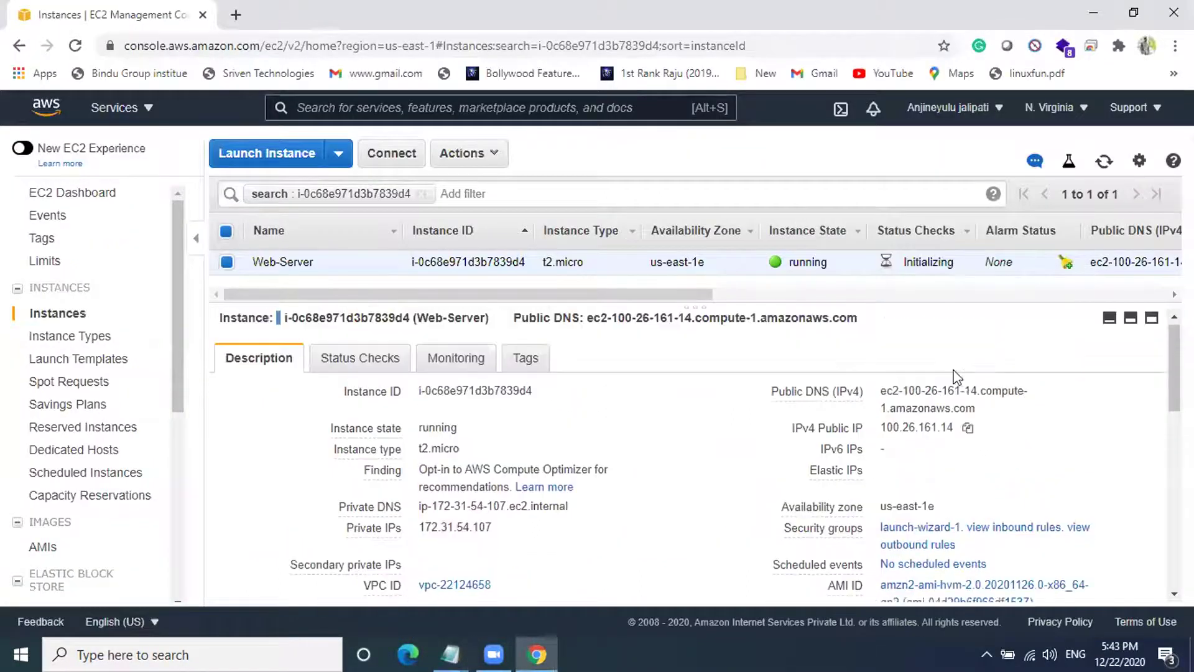
pyautogui.hotkey('alt', 'Tab')
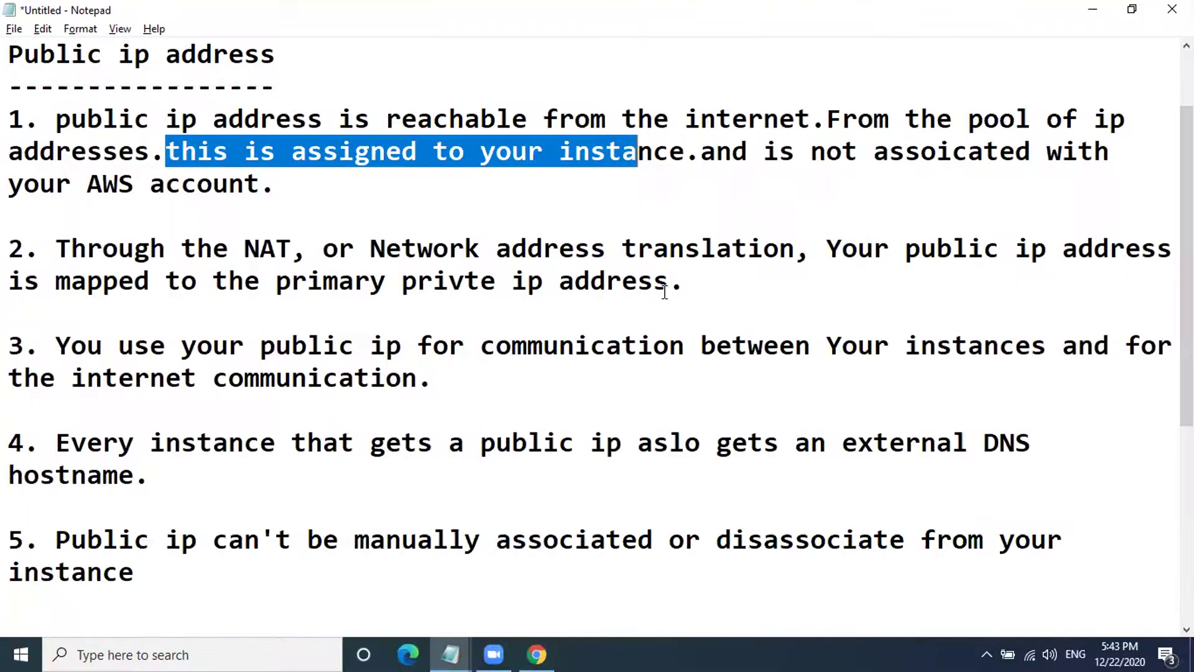
pyautogui.click(646, 201)
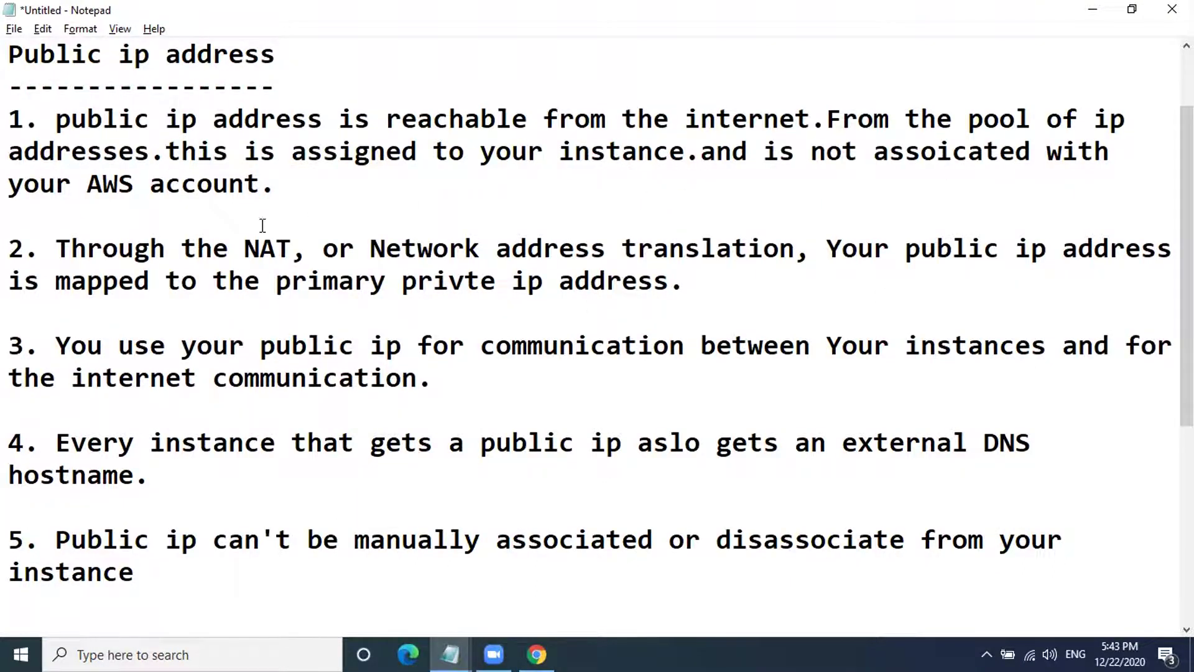
pyautogui.moveTo(281, 187); pyautogui.dragTo(54, 186)
pyautogui.hotkey('alt', 'Tab')
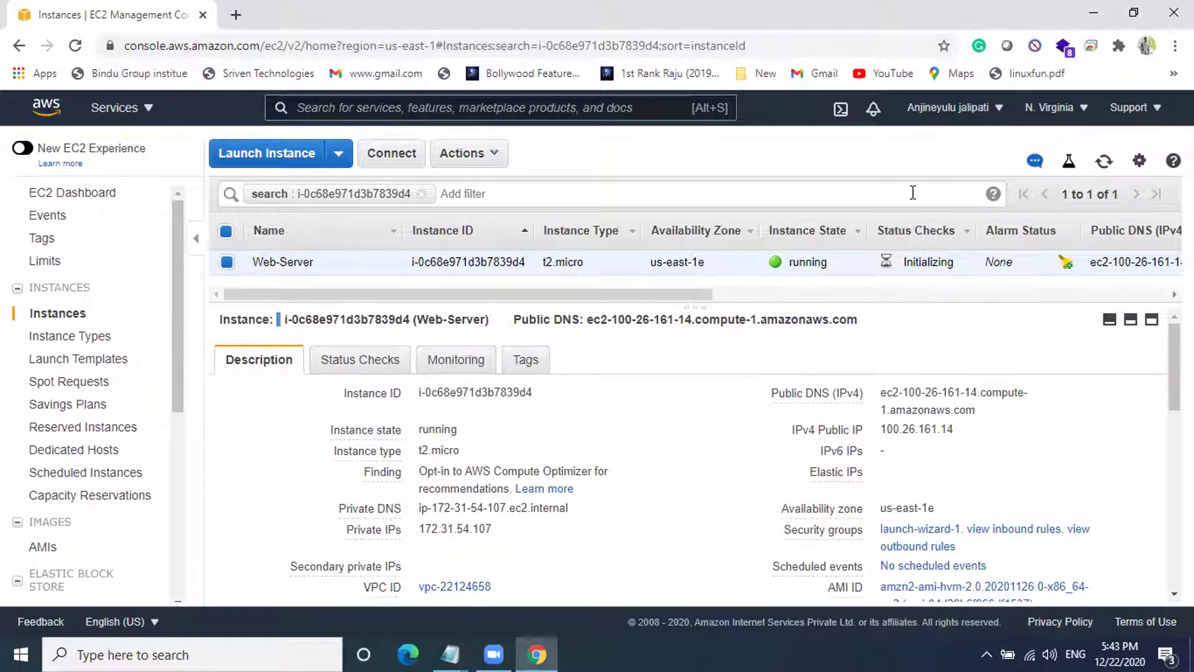
pyautogui.hotkey('alt', 'Tab')
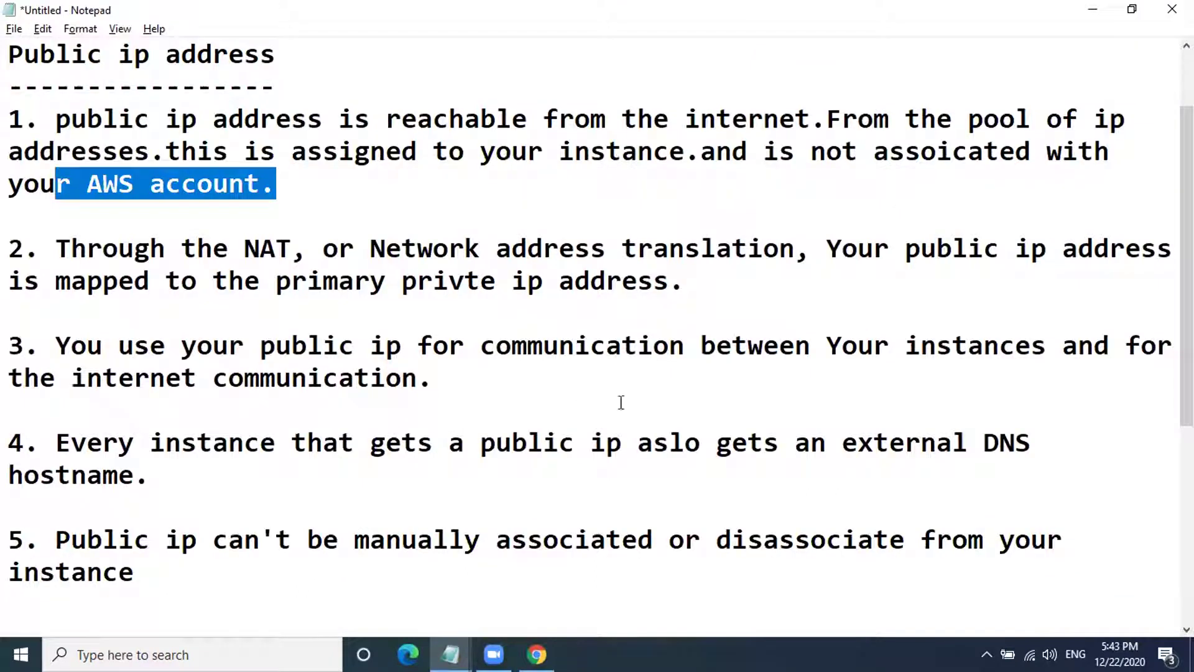
pyautogui.moveTo(812, 249); pyautogui.dragTo(1094, 248)
pyautogui.moveTo(9, 281); pyautogui.dragTo(632, 291)
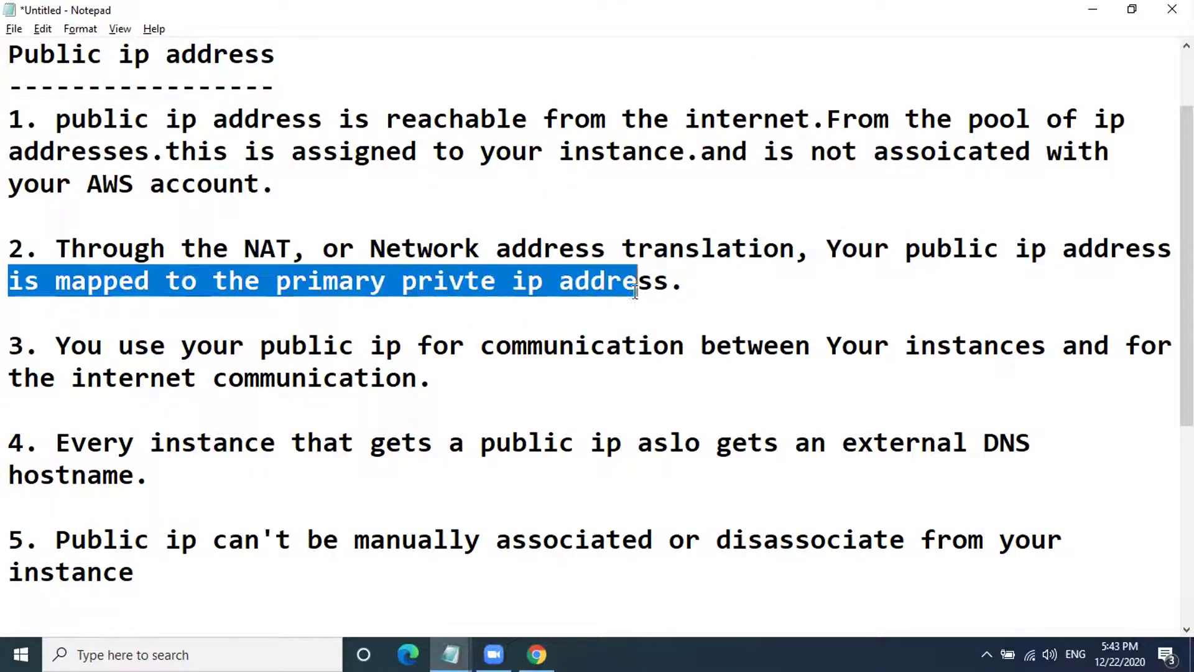
# Copy the example SSH command from the Web-Server instance's connection instructions in Chrome and close the instructions
pyautogui.hotkey('alt', 'Tab')
pyautogui.scroll(-3, 799, 364)
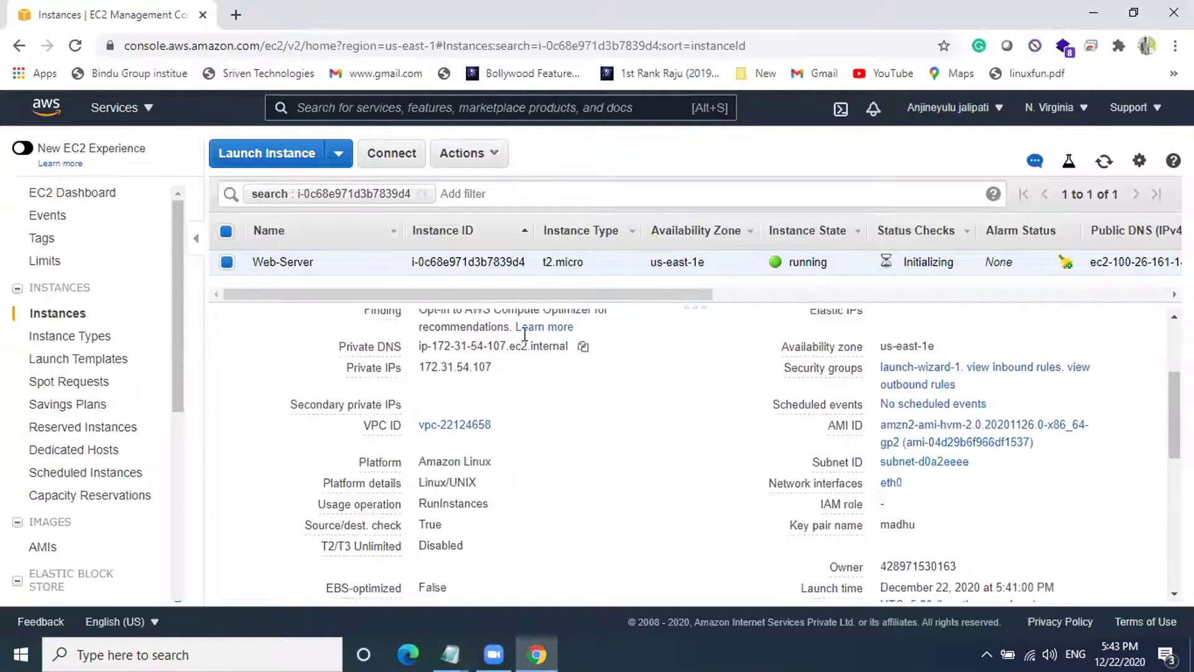
pyautogui.scroll(3, 560, 358)
pyautogui.click(399, 161)
pyautogui.scroll(-5, 541, 427)
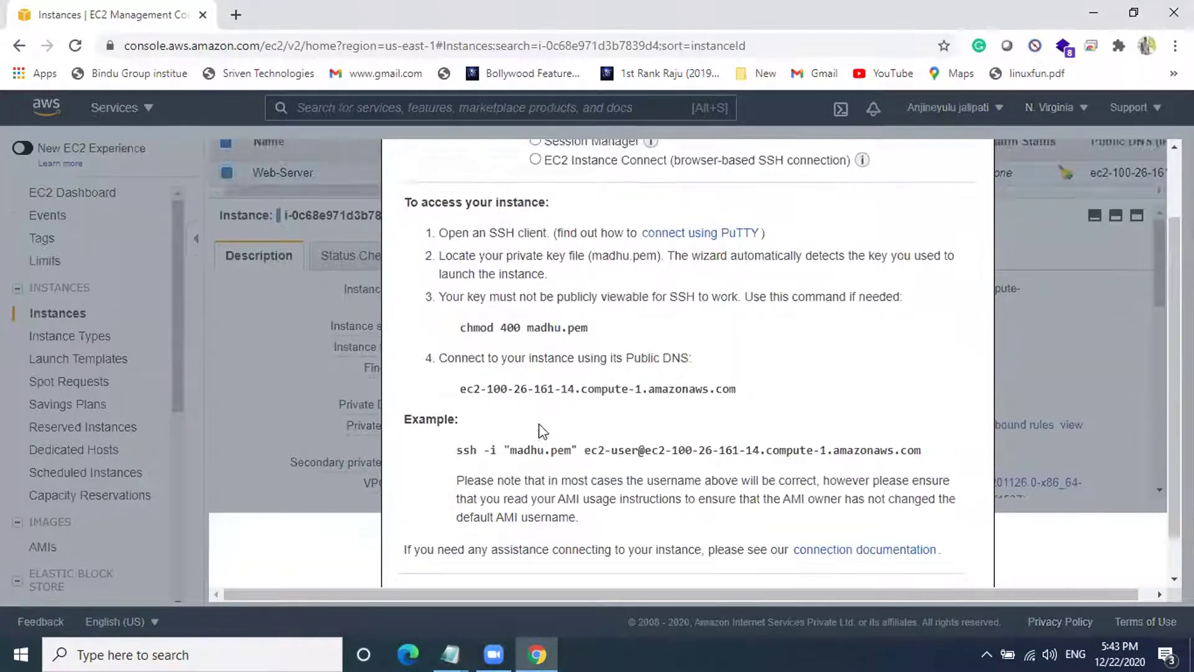
pyautogui.moveTo(457, 403); pyautogui.dragTo(951, 417)
pyautogui.rightClick(852, 401)
pyautogui.click(852, 410)
pyautogui.scroll(3, 949, 343)
pyautogui.click(965, 172)
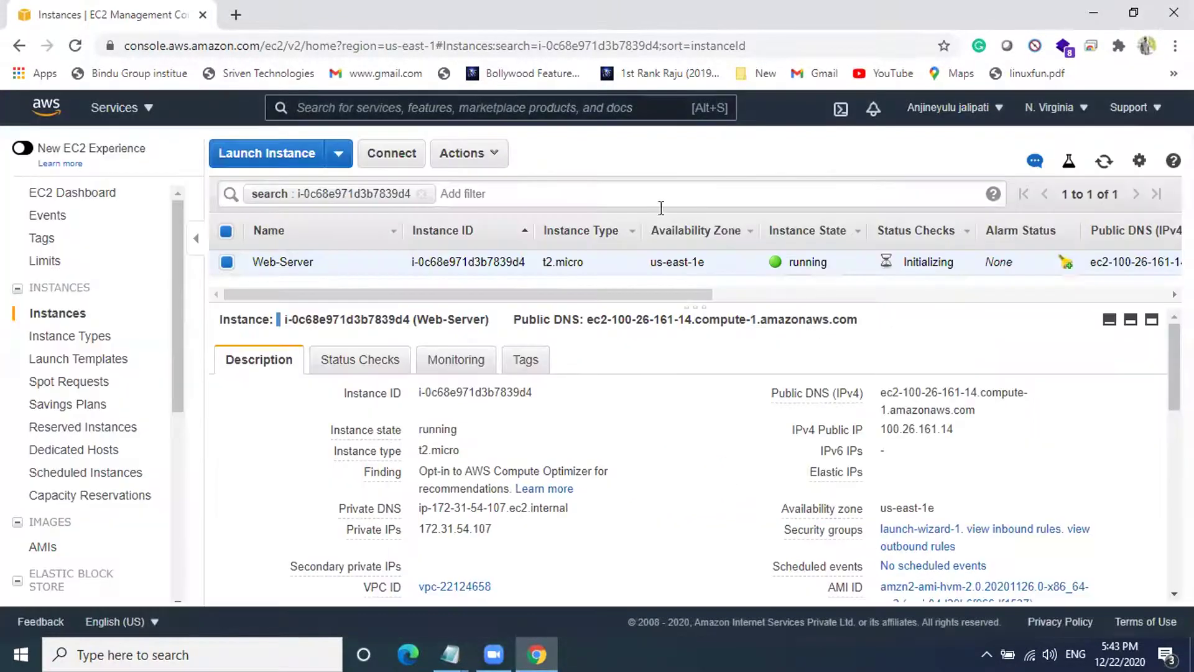
# Open Git Bash and change to the Downloads directory
pyautogui.click(177, 650)
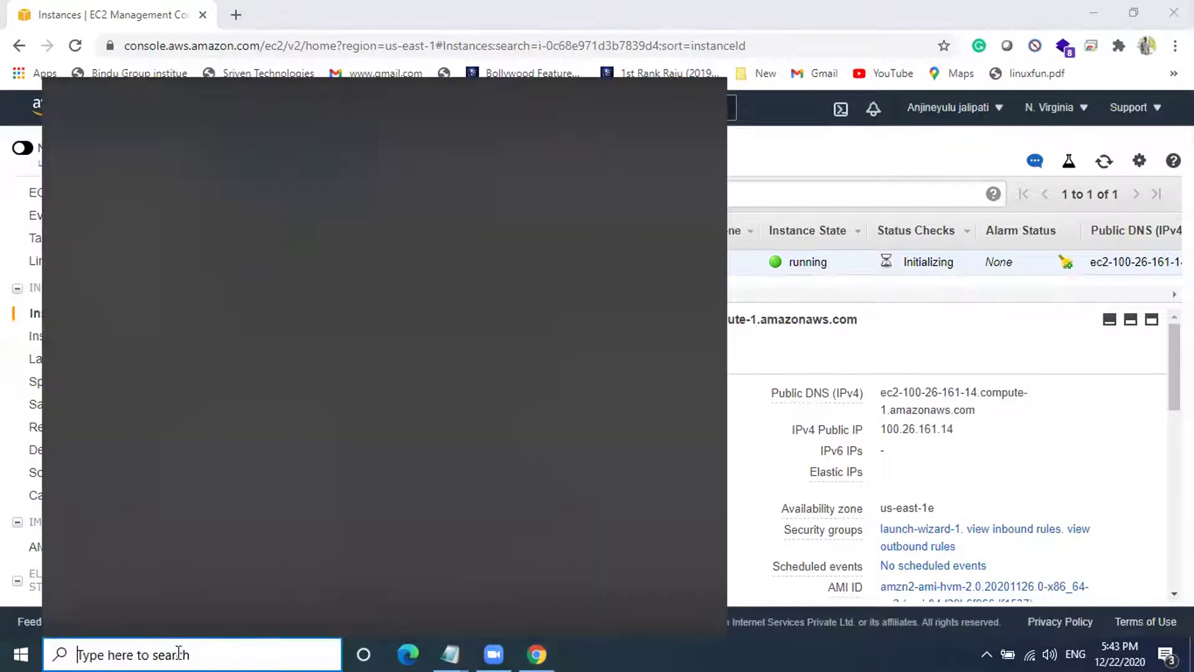
pyautogui.write('git')
pyautogui.press('Return')
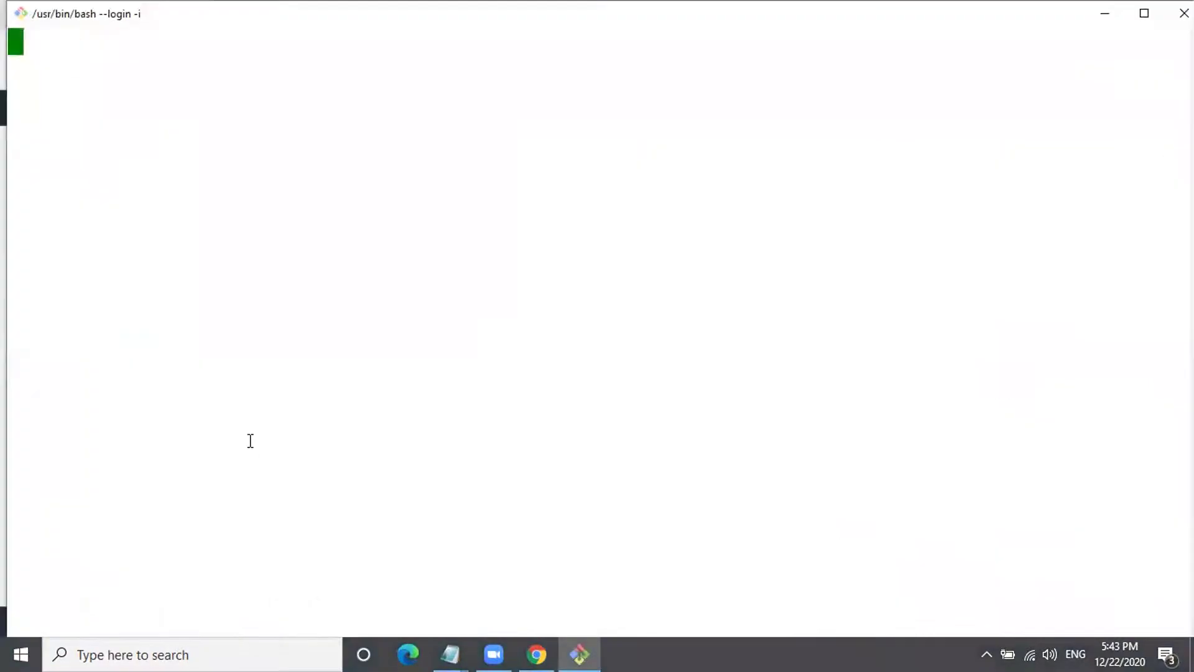
pyautogui.write('cd ')
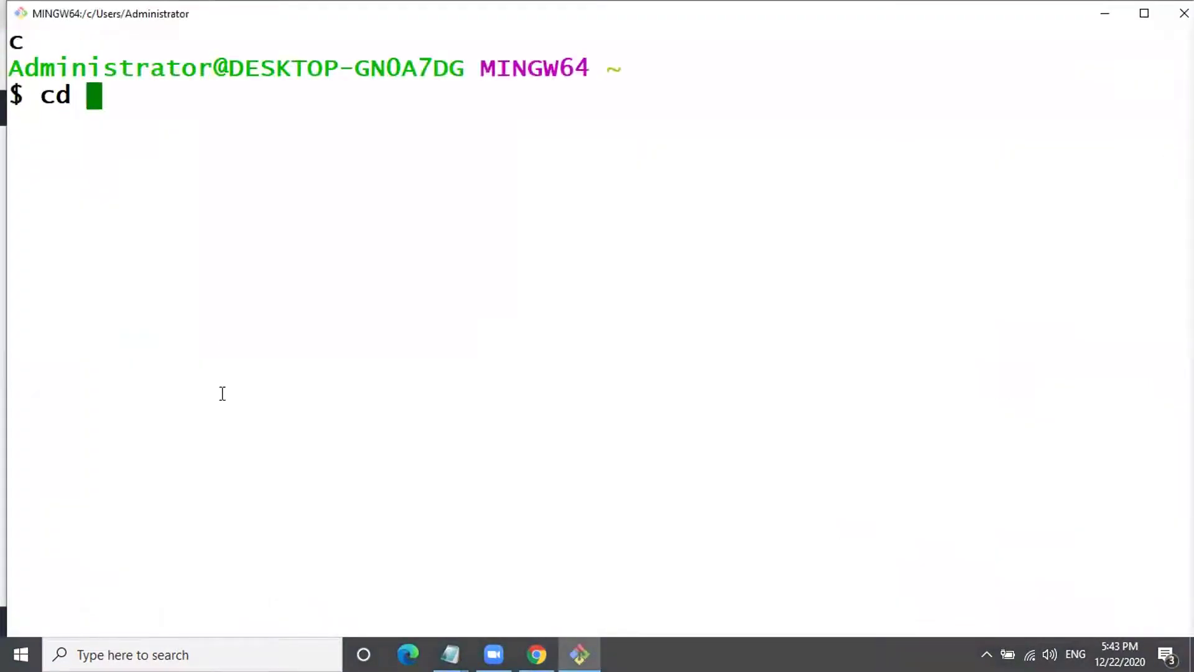
pyautogui.write('dowb')
pyautogui.press('BackSpace')
pyautogui.press('Tab')
pyautogui.press('Return')
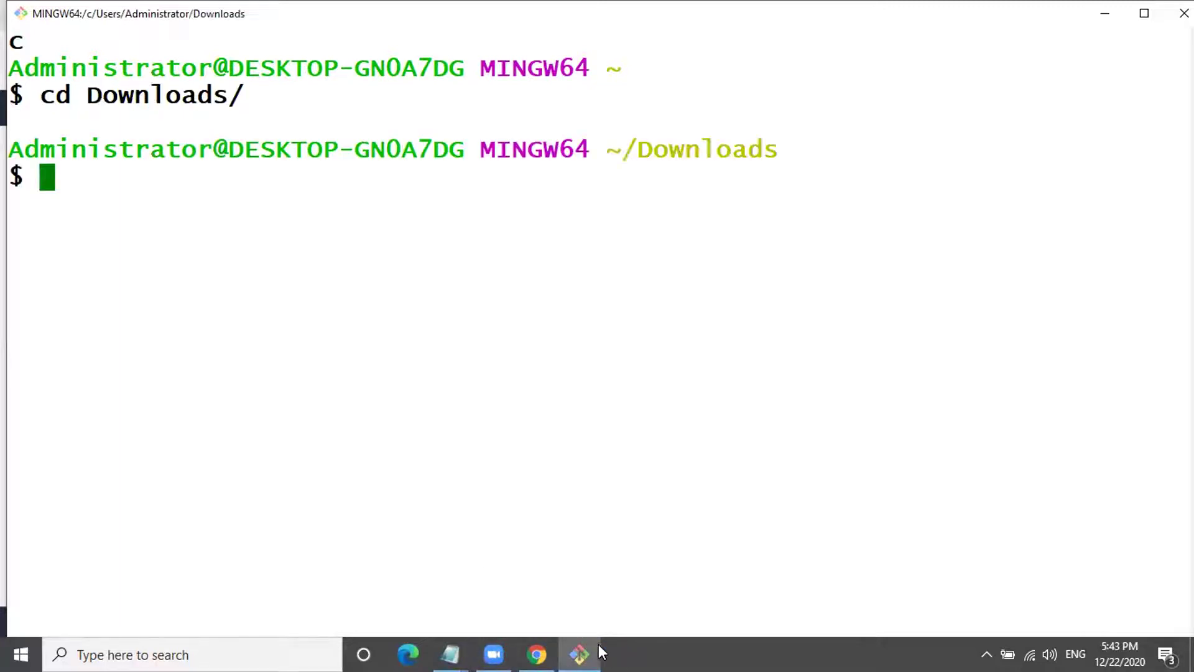
# Run the copied SSH command and answer yes to continue connecting to the instance
pyautogui.rightClick(120, 237)
pyautogui.click(163, 293)
pyautogui.press('Return')
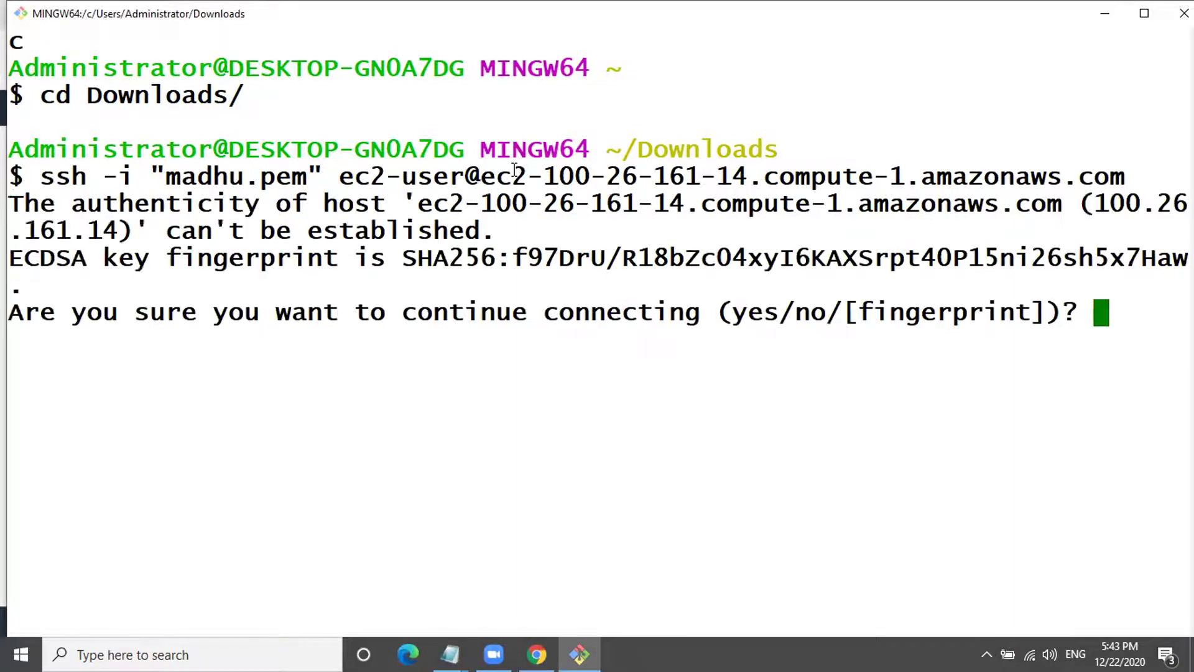
pyautogui.moveTo(514, 172); pyautogui.dragTo(749, 174)
pyautogui.moveTo(545, 177); pyautogui.dragTo(748, 179)
pyautogui.click(747, 182)
pyautogui.write('yes')
pyautogui.press('Return')
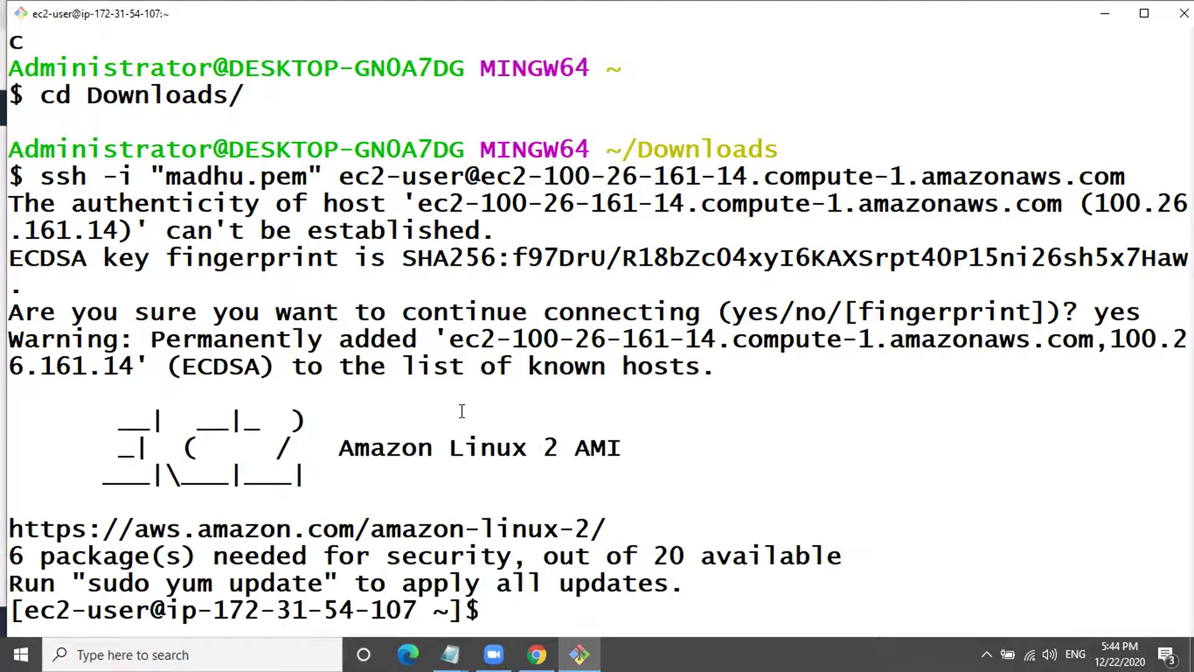
# Clear the terminal and run ifconfig on the connected instance
pyautogui.hotkey('ctrl', 'l')
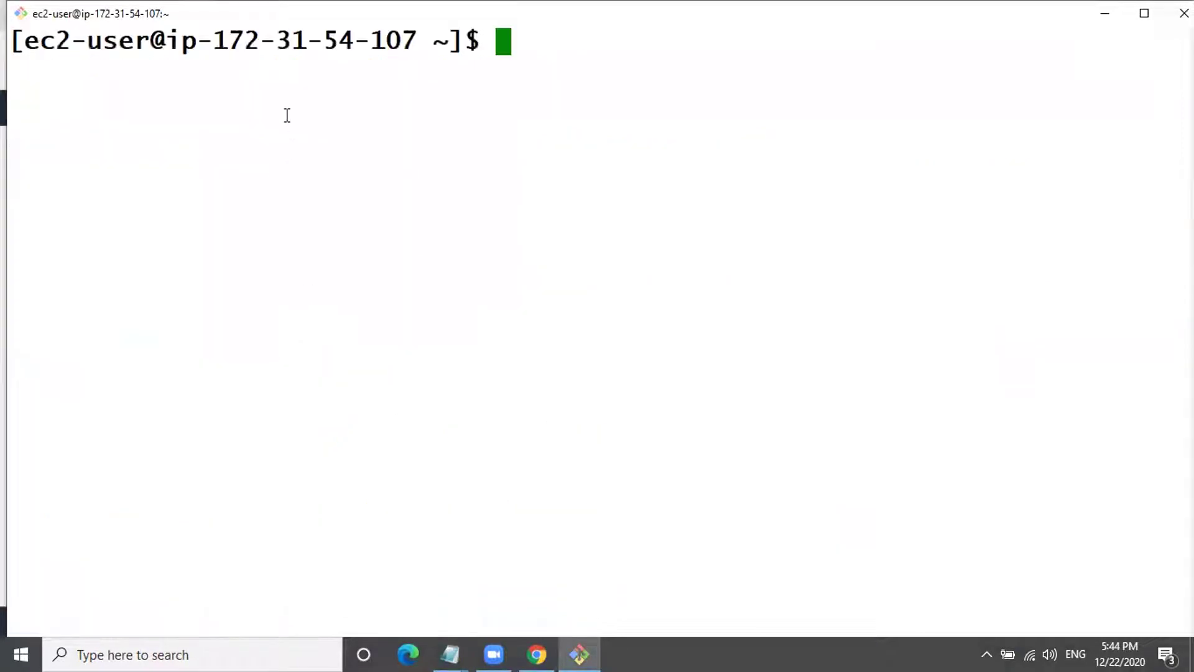
pyautogui.moveTo(212, 40); pyautogui.dragTo(416, 40)
pyautogui.click(414, 108)
pyautogui.write('i')
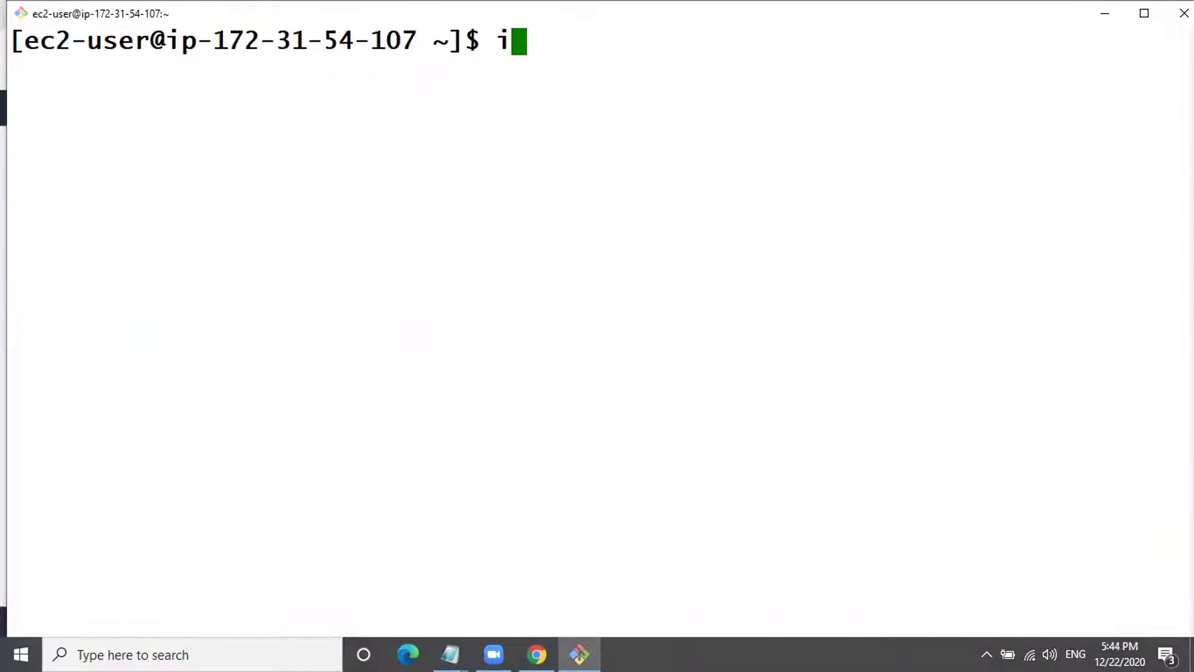
pyautogui.write('fconfih')
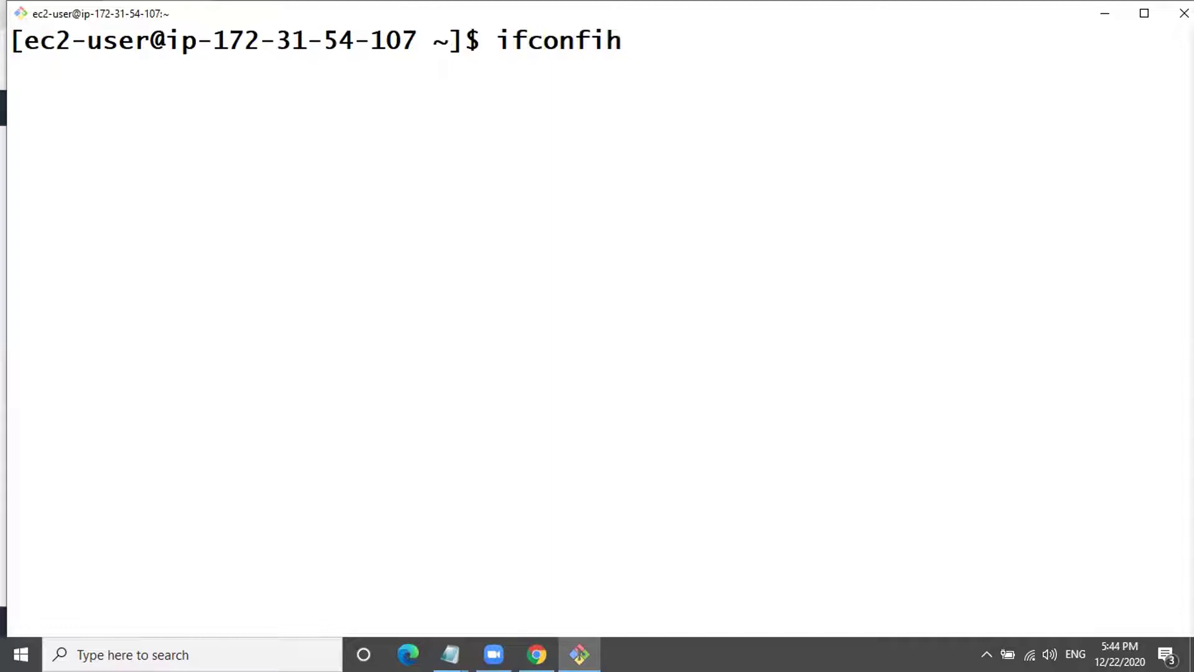
pyautogui.press('BackSpace')
pyautogui.write('g')
pyautogui.press('Return')
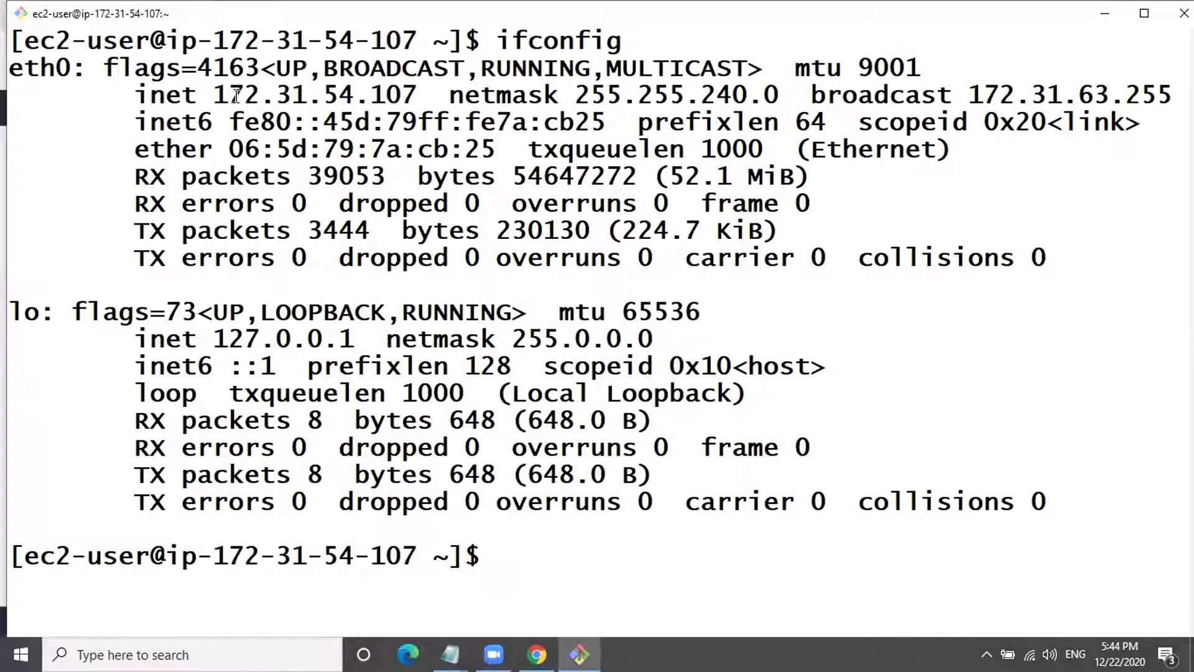
# Highlight the eth0 inet address in the ifconfig output, compare it with the instance details in Chrome, and return to Notepad
pyautogui.moveTo(204, 96); pyautogui.dragTo(407, 102)
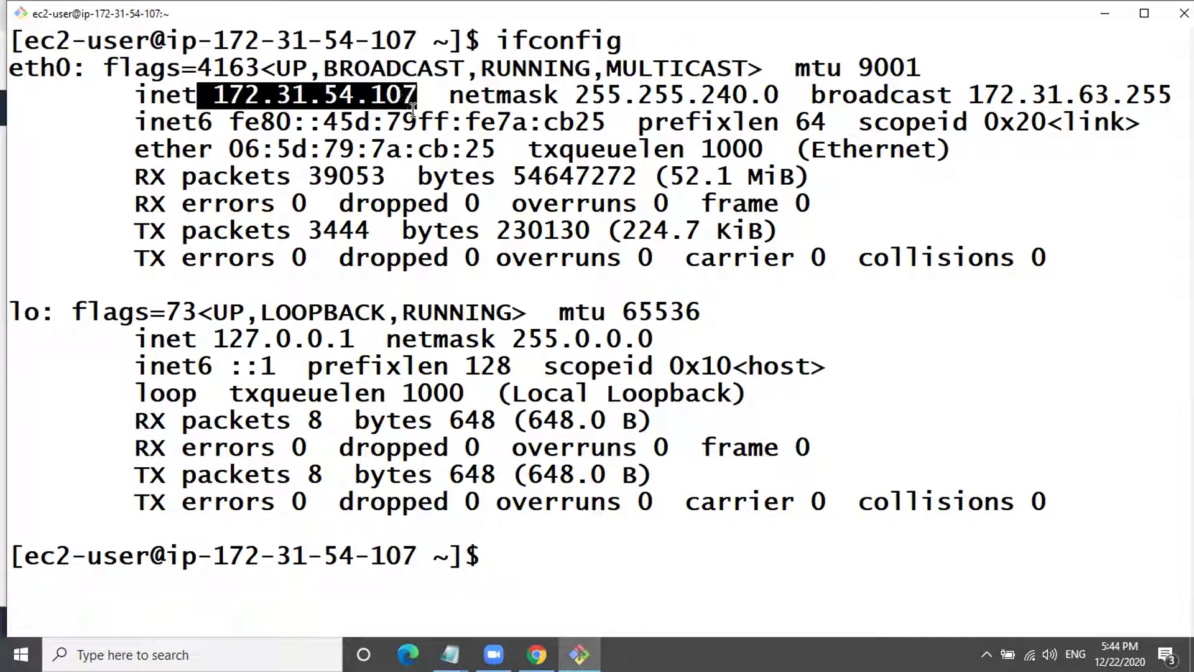
pyautogui.hotkey('alt', 'Tab')
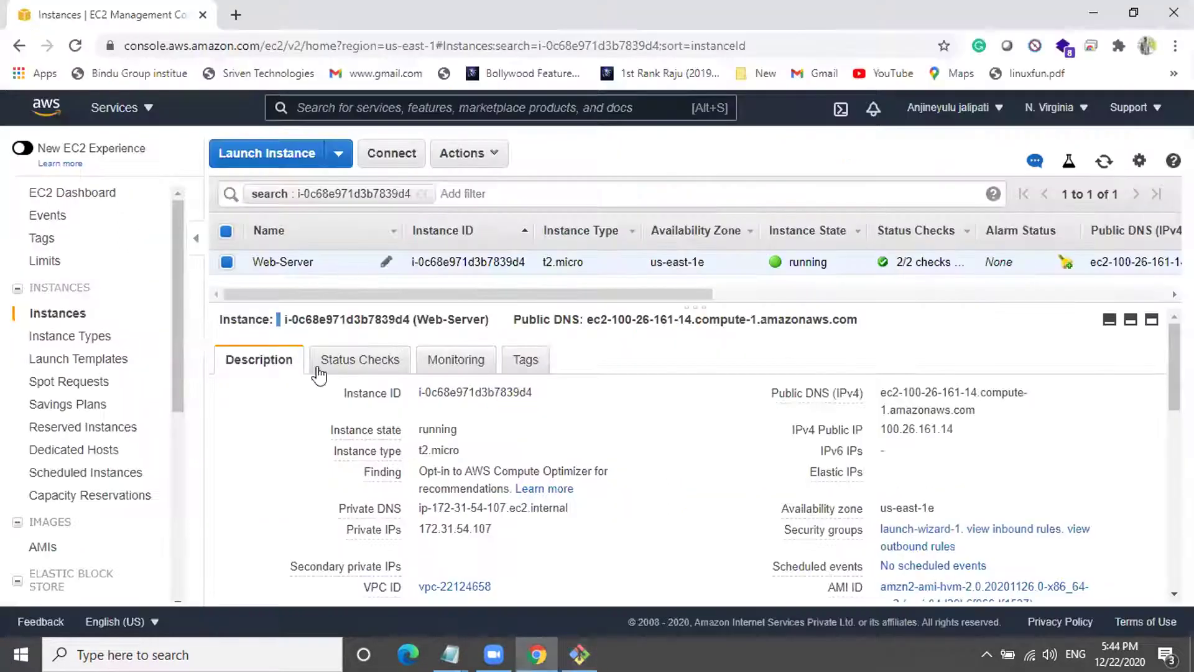
pyautogui.hotkey('alt', 'Tab')
pyautogui.hotkey('alt', 'Tab')
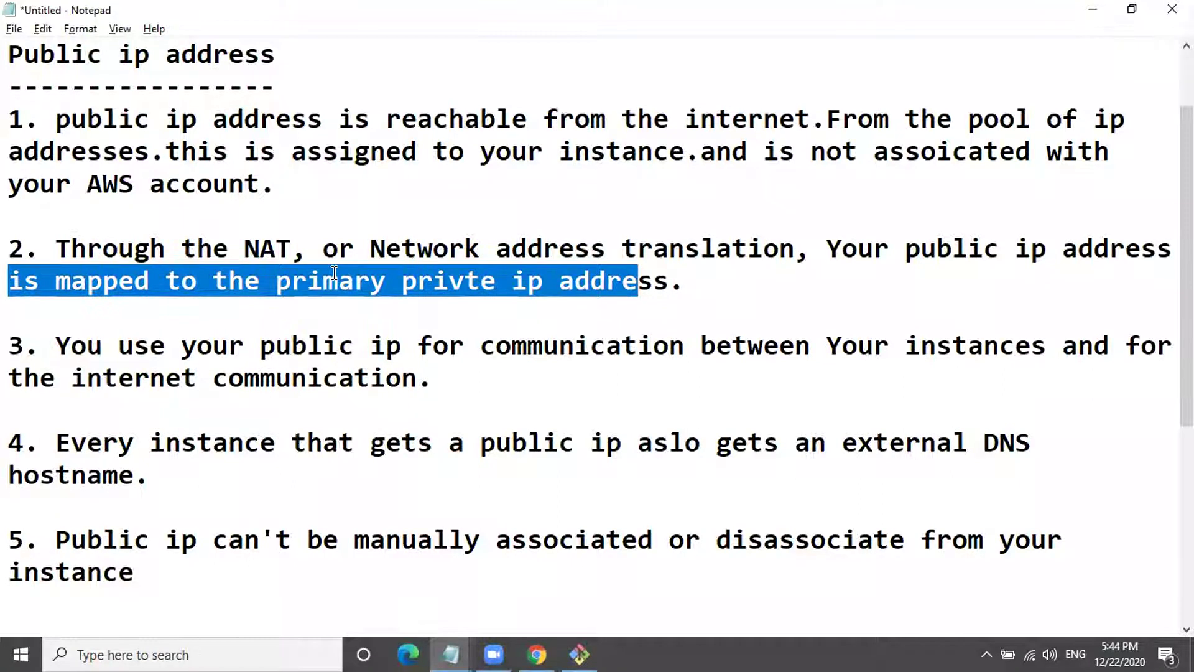
# Highlight the public IP, instances and internet communication wording in point 3, and revisit the instance session in Git Bash
pyautogui.scroll(-1, 334, 271)
pyautogui.scroll(-1, 125, 250)
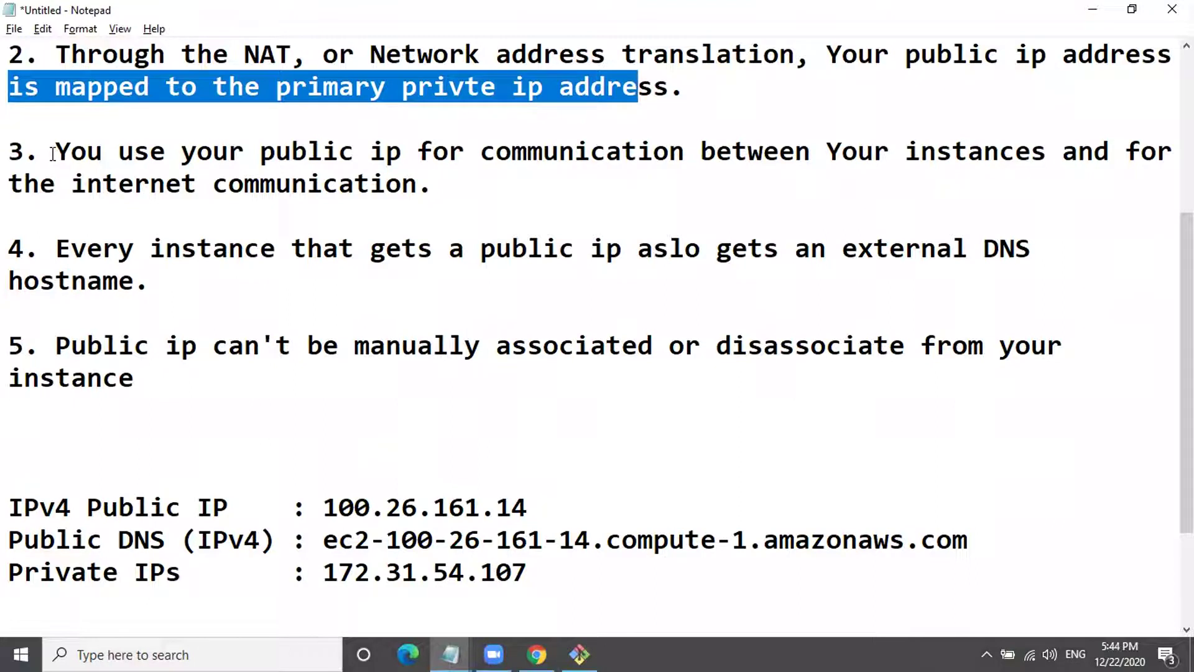
pyautogui.moveTo(54, 154); pyautogui.dragTo(438, 153)
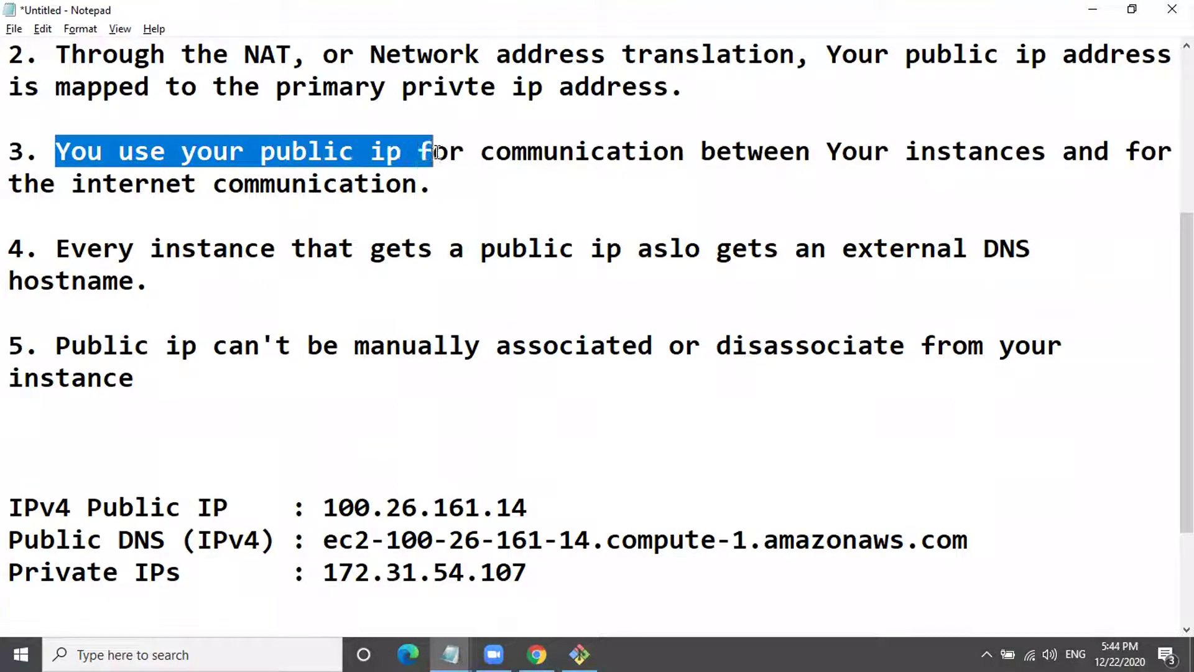
pyautogui.moveTo(684, 152); pyautogui.dragTo(1025, 149)
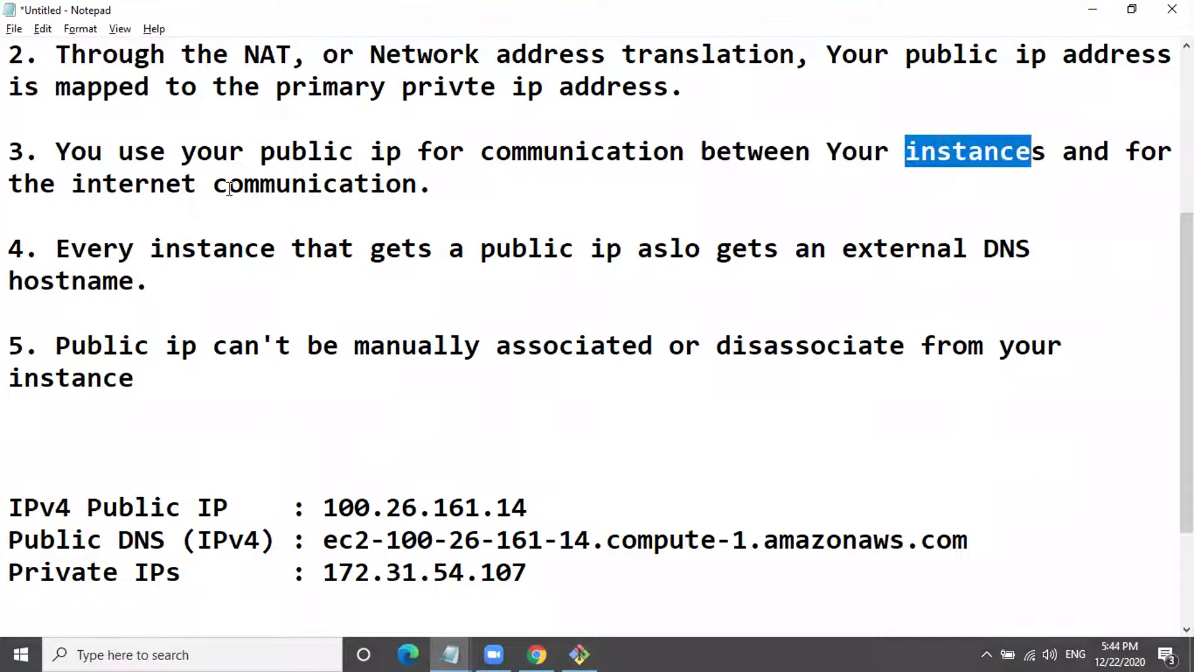
pyautogui.moveTo(9, 183); pyautogui.dragTo(418, 184)
pyautogui.click(418, 183)
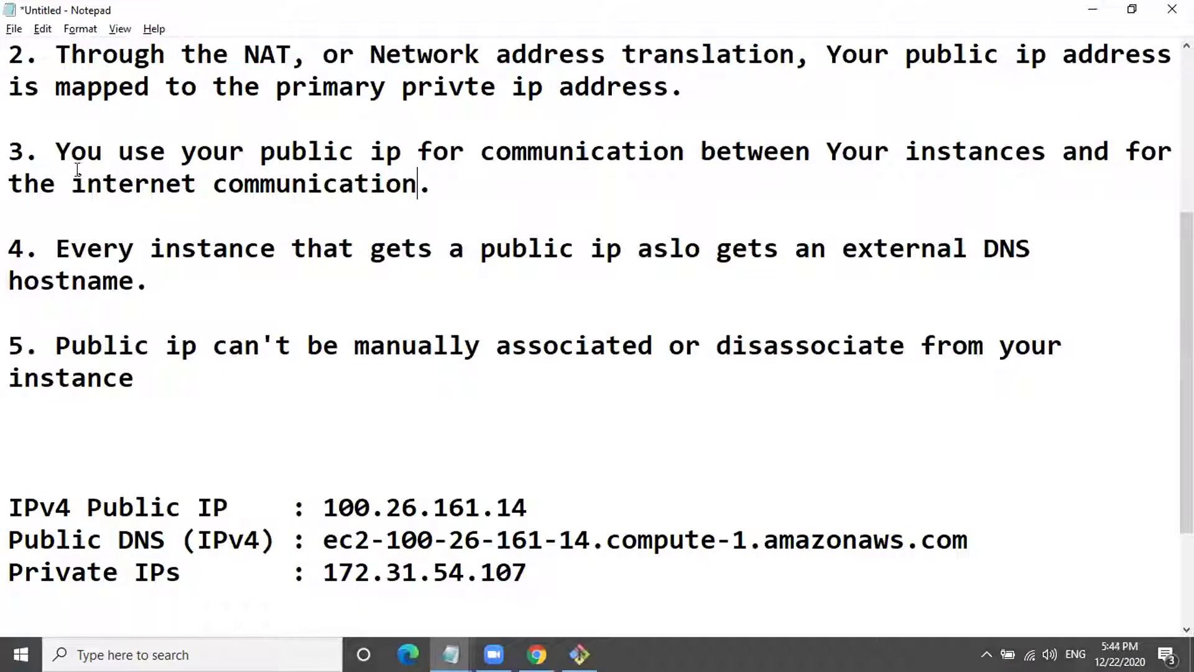
pyautogui.click(579, 655)
pyautogui.click(459, 425)
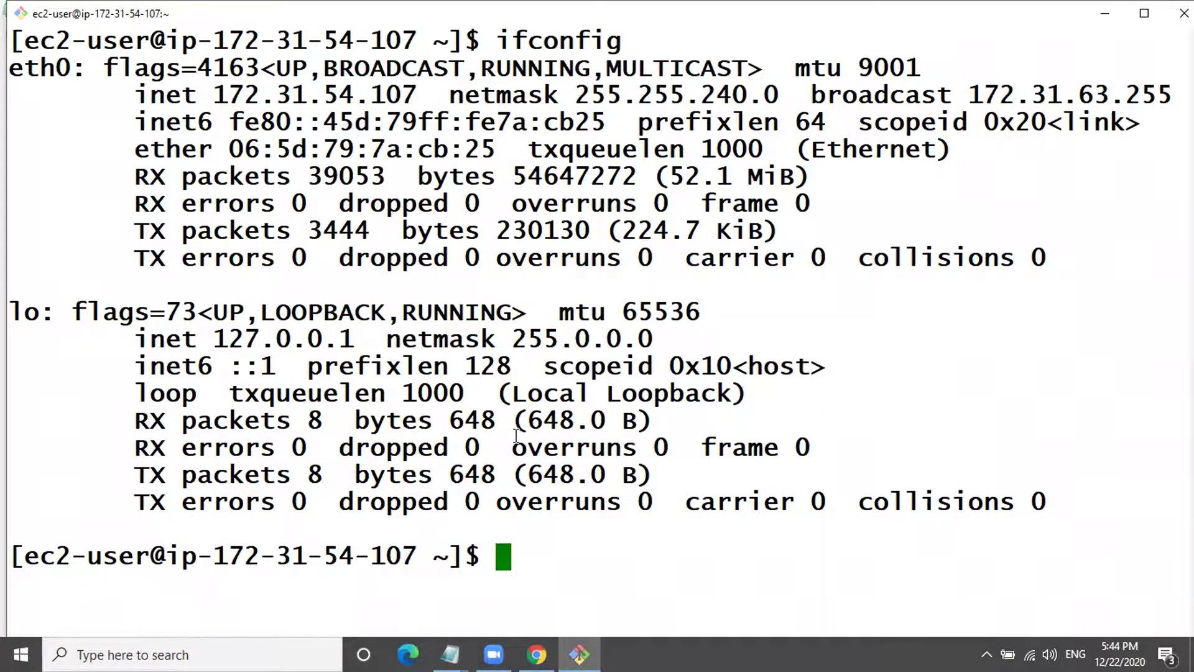
# Return to Notepad and highlight point 4 on the external DNS hostname and the Public DNS label in the recorded addresses
pyautogui.hotkey('alt', 'Tab')
pyautogui.moveTo(47, 247); pyautogui.dragTo(189, 285)
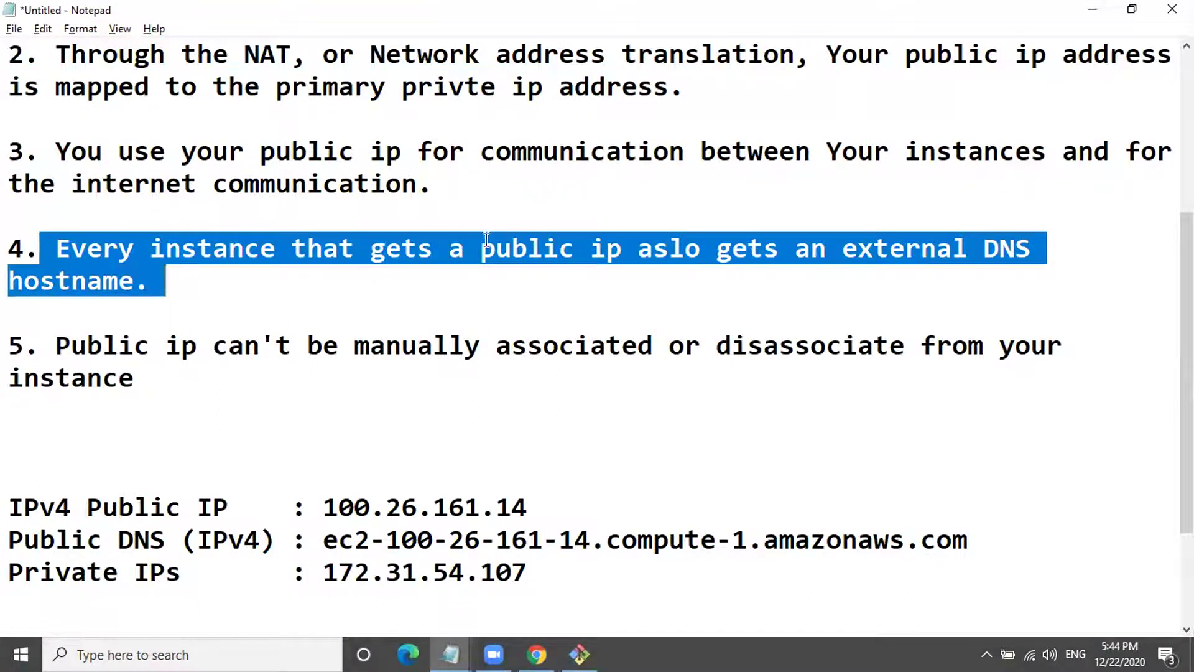
pyautogui.moveTo(482, 247); pyautogui.dragTo(527, 248)
pyautogui.scroll(-1, 884, 290)
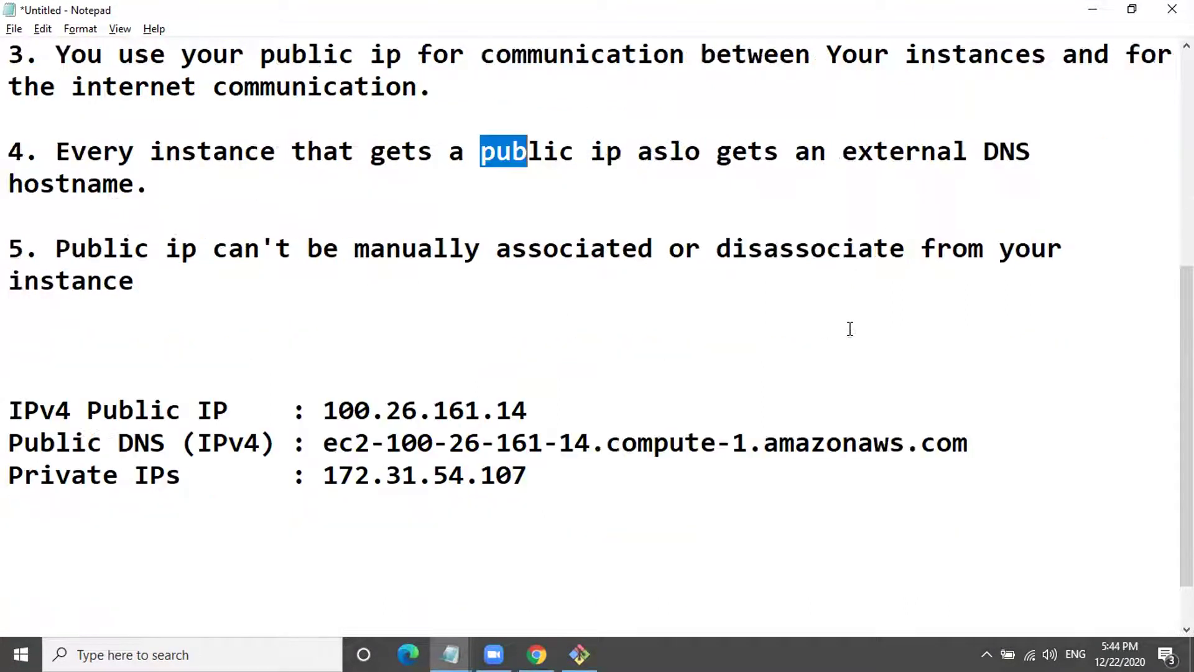
pyautogui.click(483, 386)
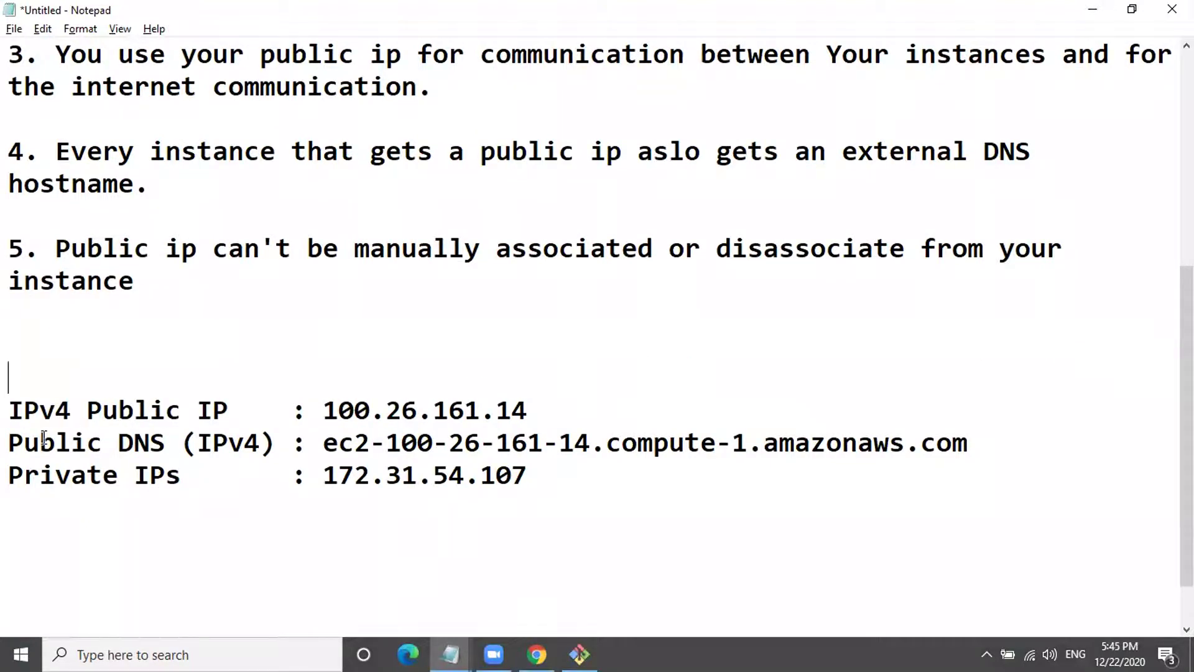
pyautogui.moveTo(23, 442); pyautogui.dragTo(120, 442)
pyautogui.scroll(-1, 120, 442)
pyautogui.click(256, 411)
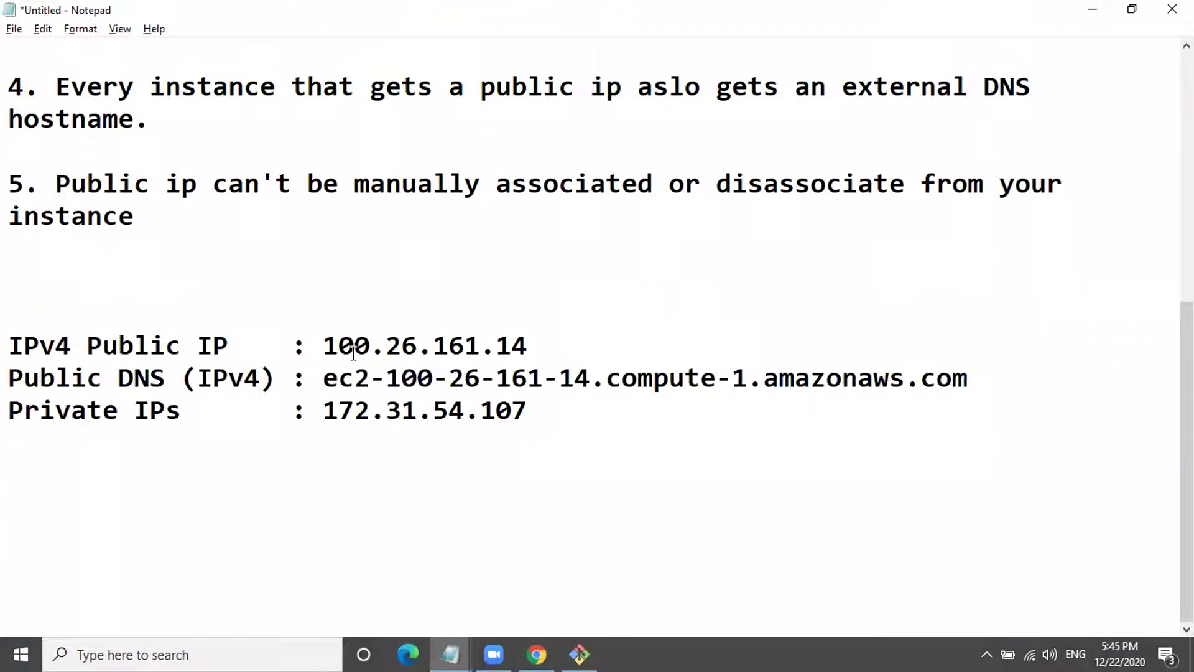
pyautogui.click(589, 418)
# Add the heading "Starting of Instance:" above the recorded IP addresses and place the cursor back in the address lines
pyautogui.click(97, 288)
pyautogui.write('Star')
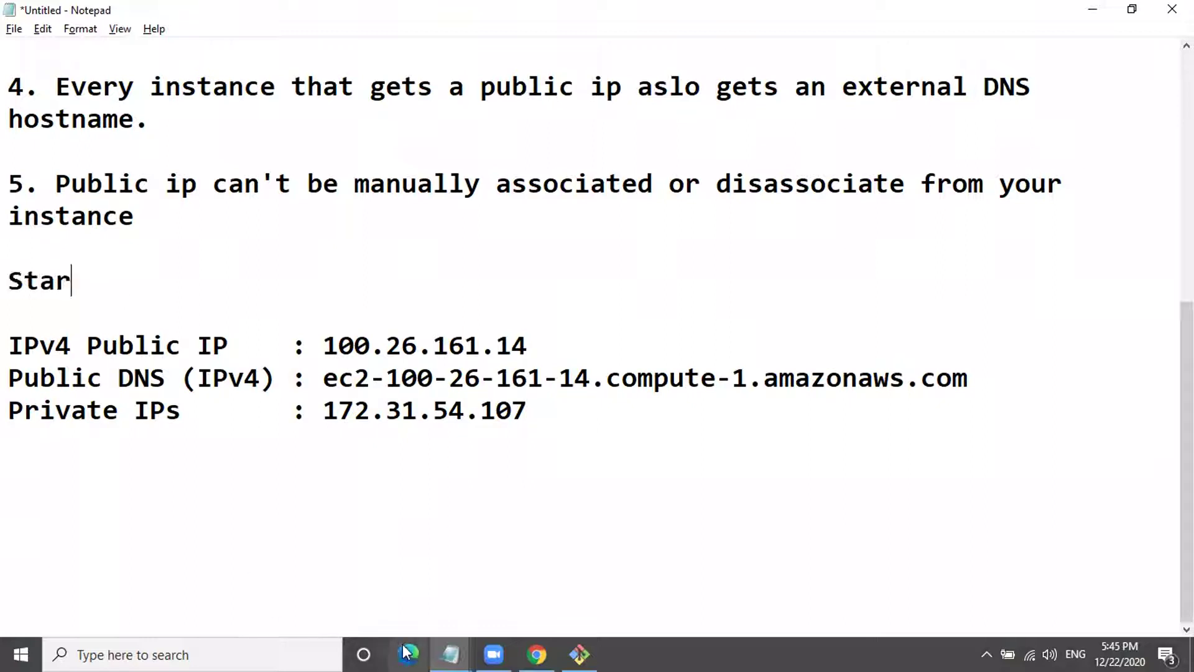
pyautogui.write('ting of Ins')
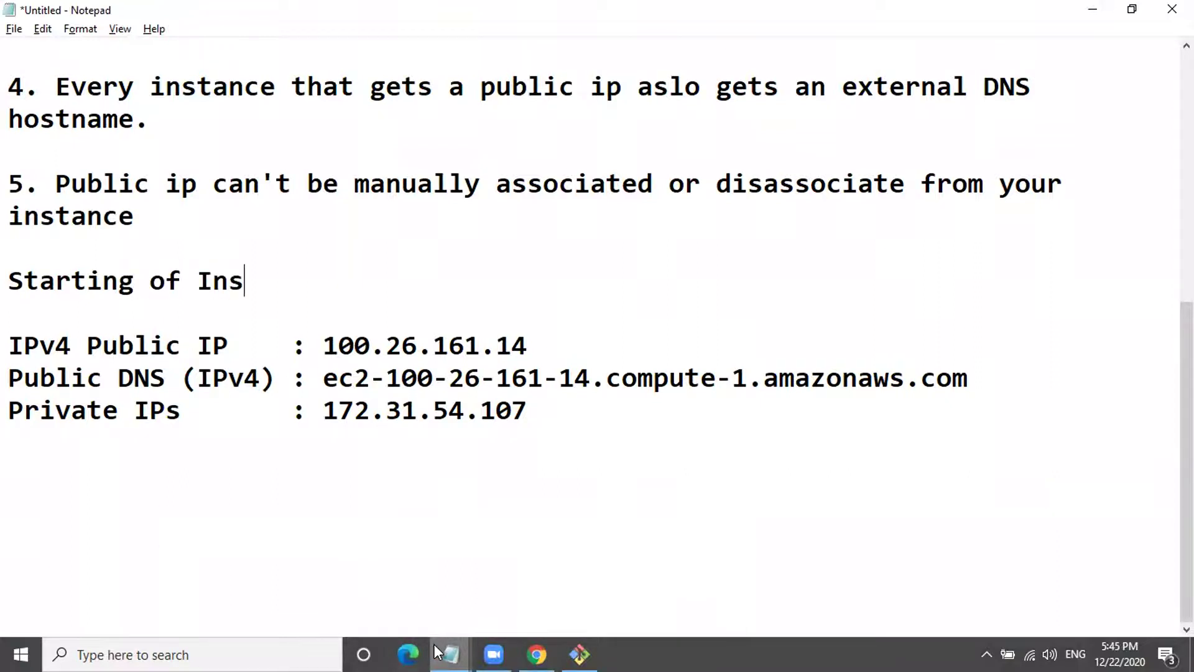
pyautogui.write('tance')
pyautogui.press('BackSpace')
pyautogui.write(':')
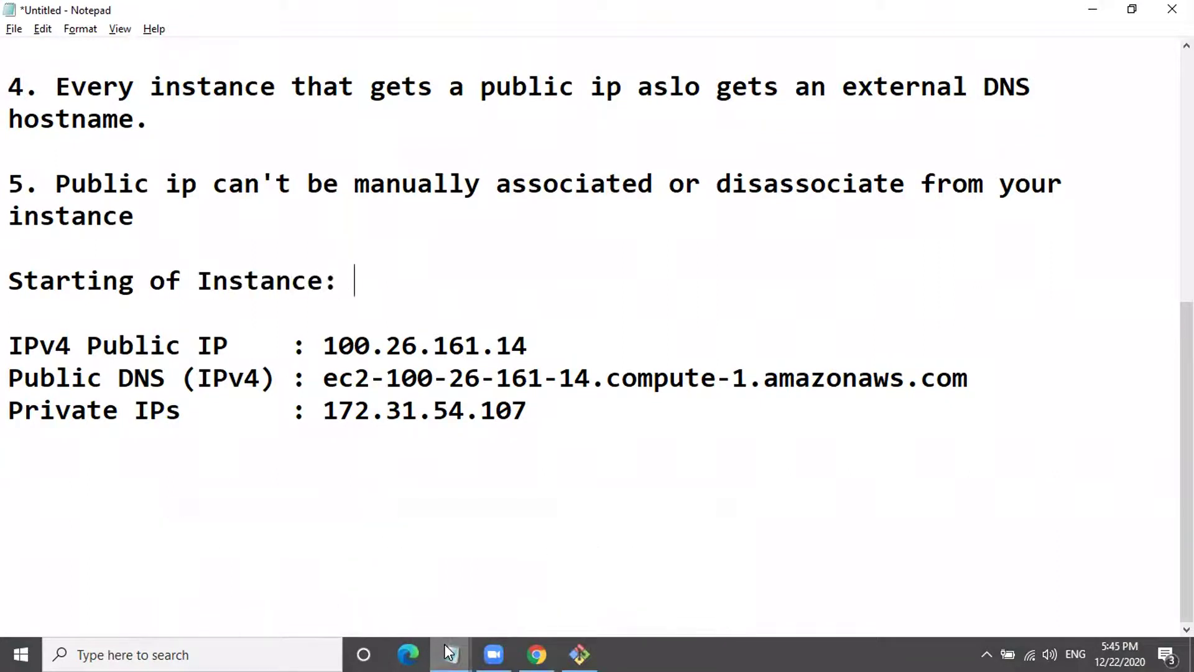
pyautogui.click(480, 379)
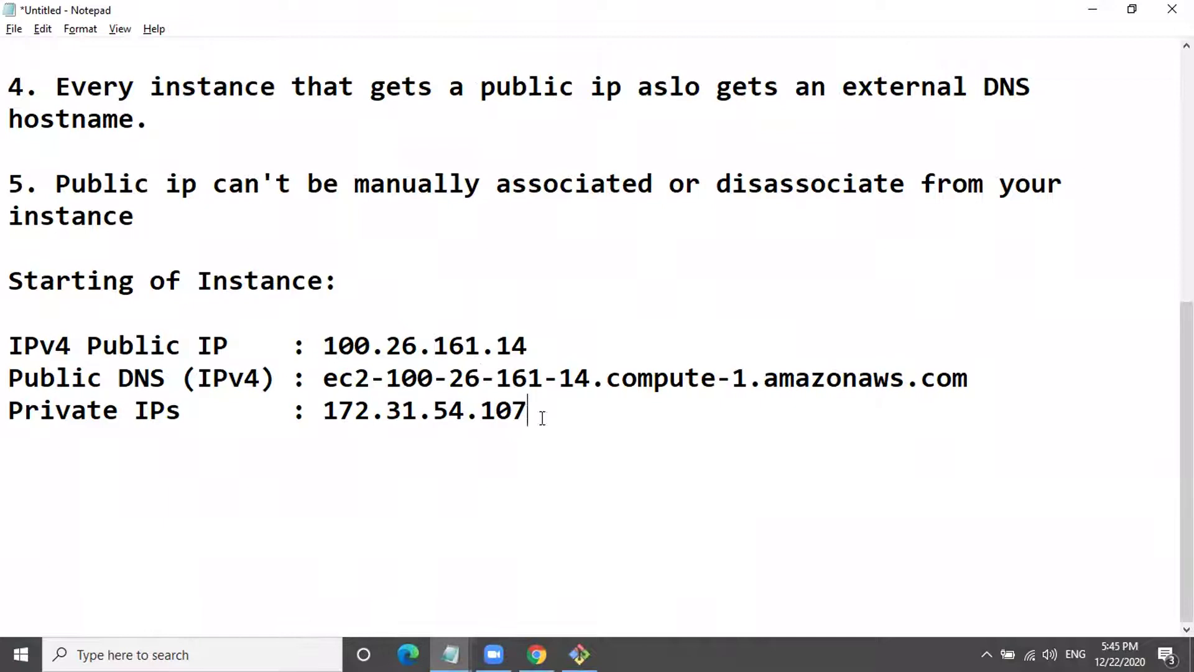
# Add the heading "Stop the instances:" with a dashed underline below the recorded address lines
pyautogui.press('Return')
pyautogui.write('S')
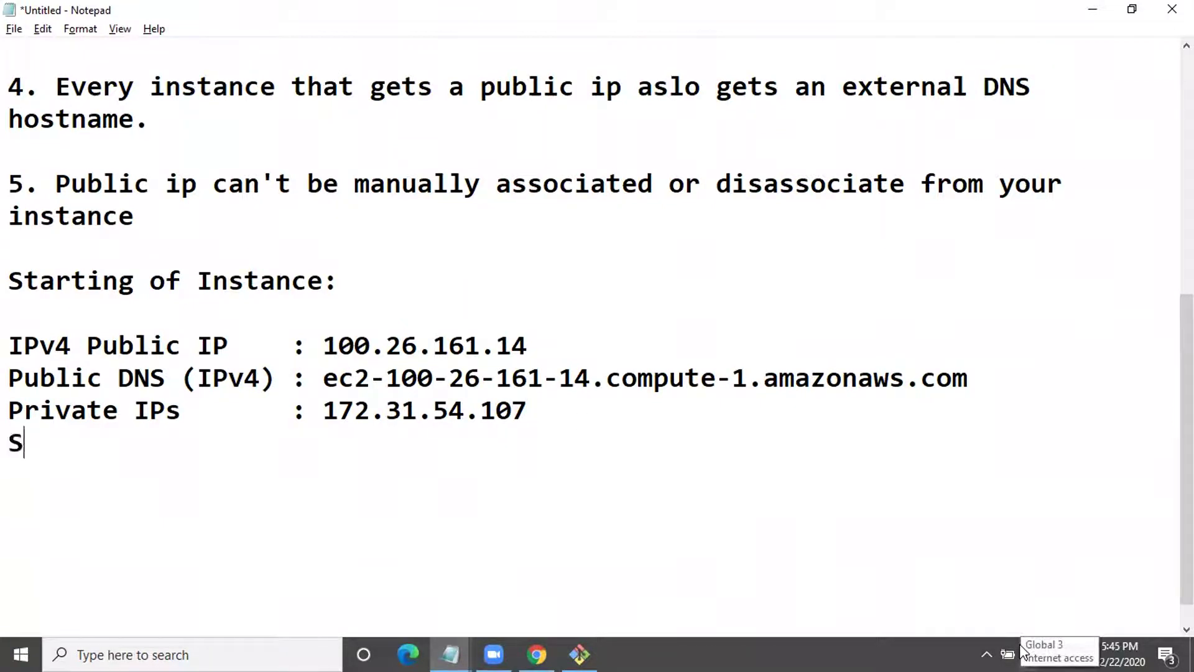
pyautogui.write('top the insts')
pyautogui.press('Return')
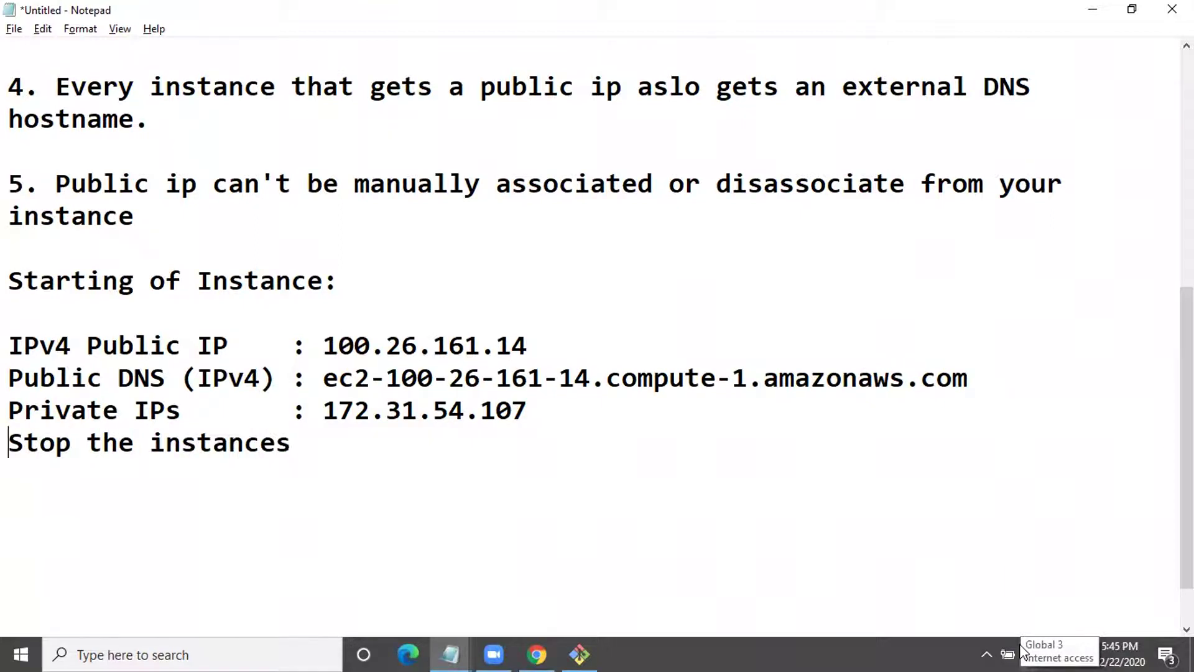
pyautogui.press('Return')
pyautogui.write(':')
pyautogui.press('Return')
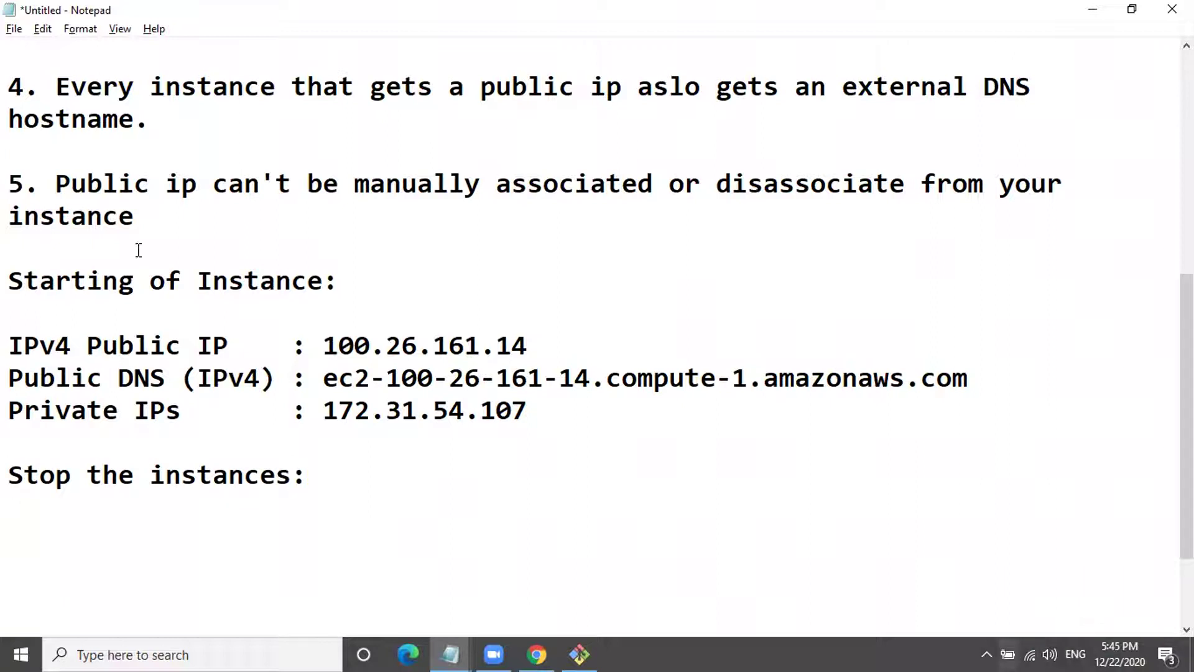
pyautogui.click(30, 500)
pyautogui.write('-----------------------')
pyautogui.press('BackSpace')
pyautogui.press('BackSpace')
pyautogui.press('BackSpace')
# Copy the IPv4 Public IP, Public DNS and Private IPs lines under the "Stop the instances:" heading and add blank lines after them
pyautogui.moveTo(503, 425); pyautogui.dragTo(7, 346)
pyautogui.rightClick(43, 345)
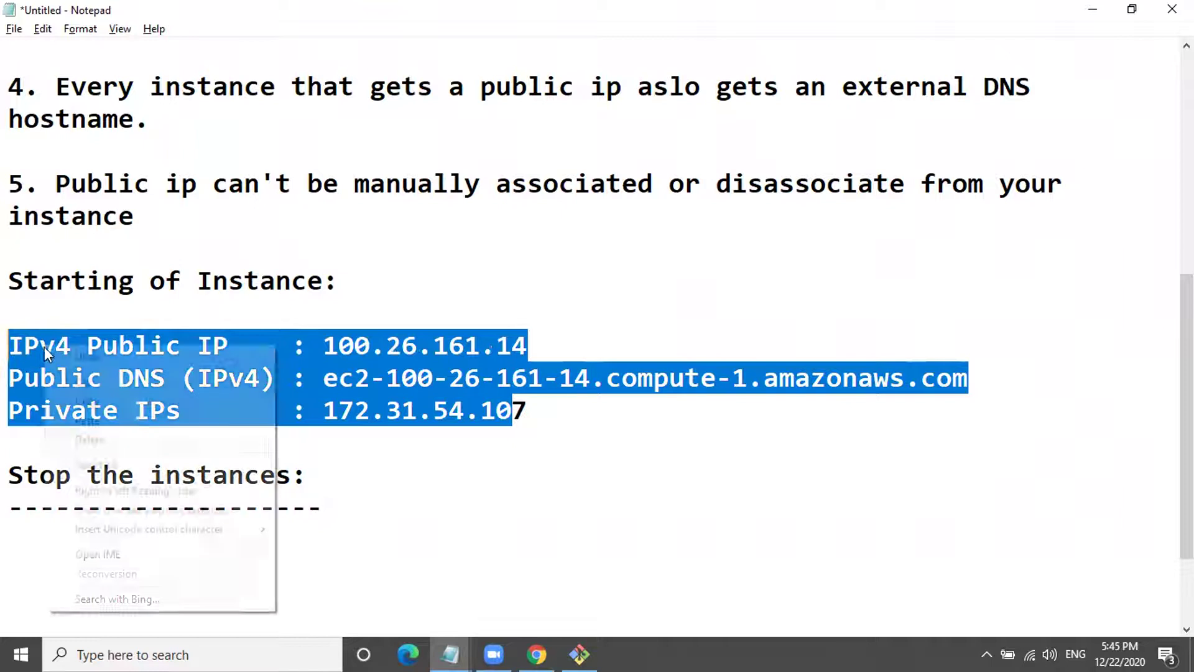
pyautogui.click(81, 401)
pyautogui.click(53, 534)
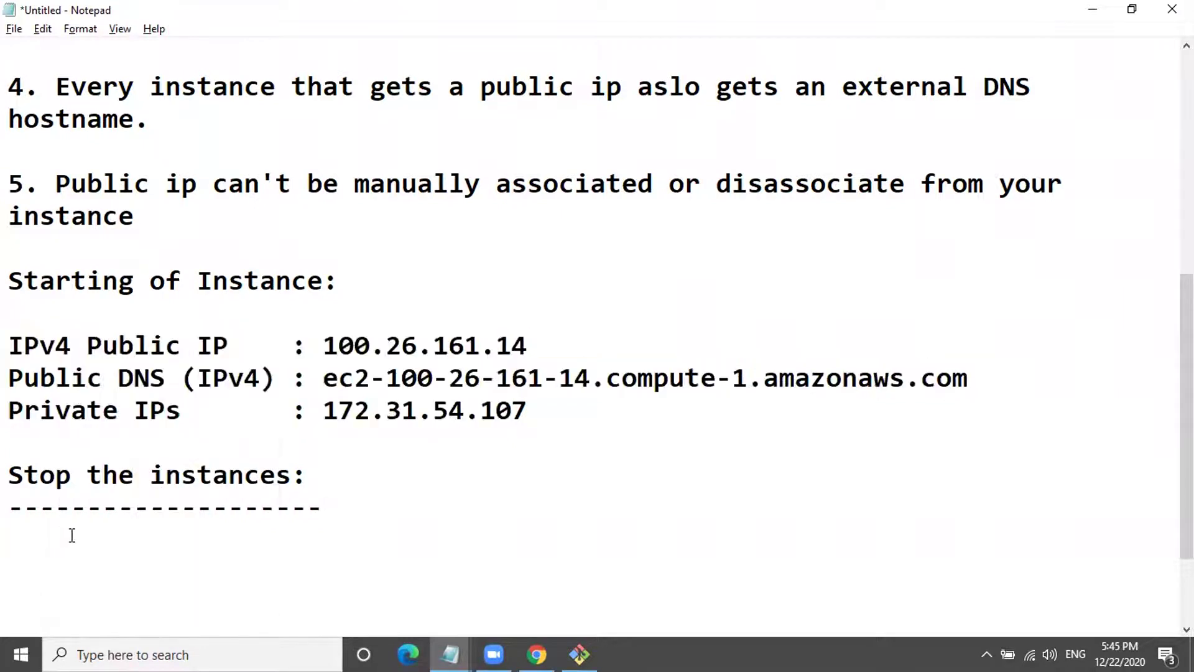
pyautogui.hotkey('ctrl', 'v')
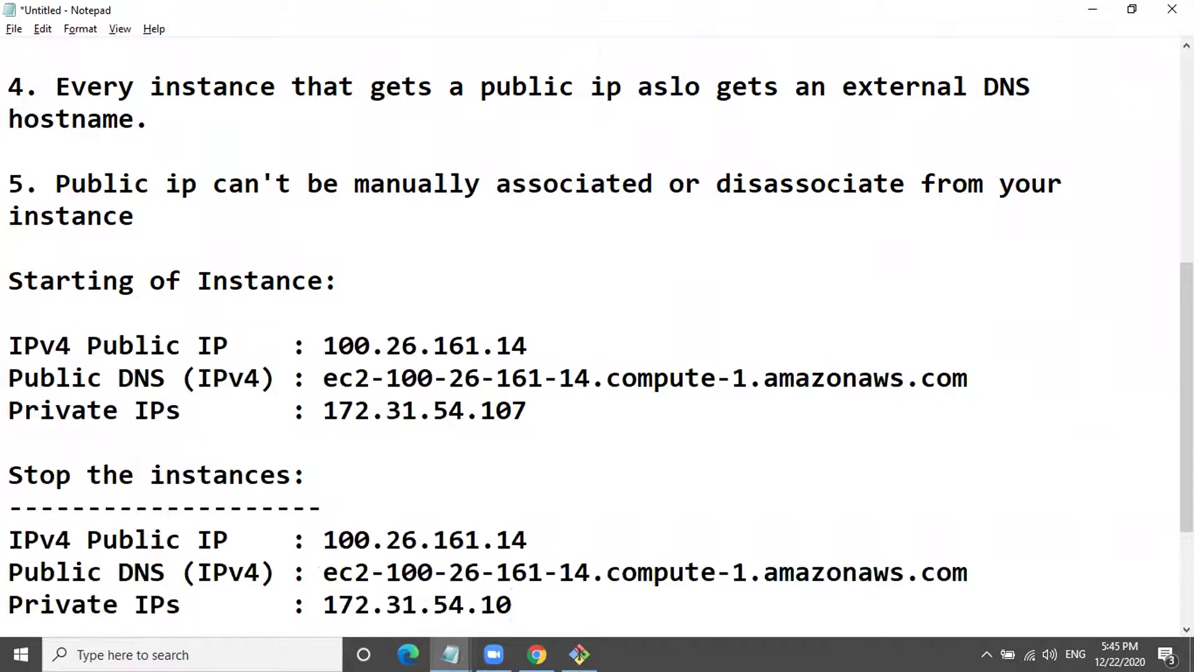
pyautogui.press('Return')
pyautogui.press('Return')
pyautogui.press('alt')
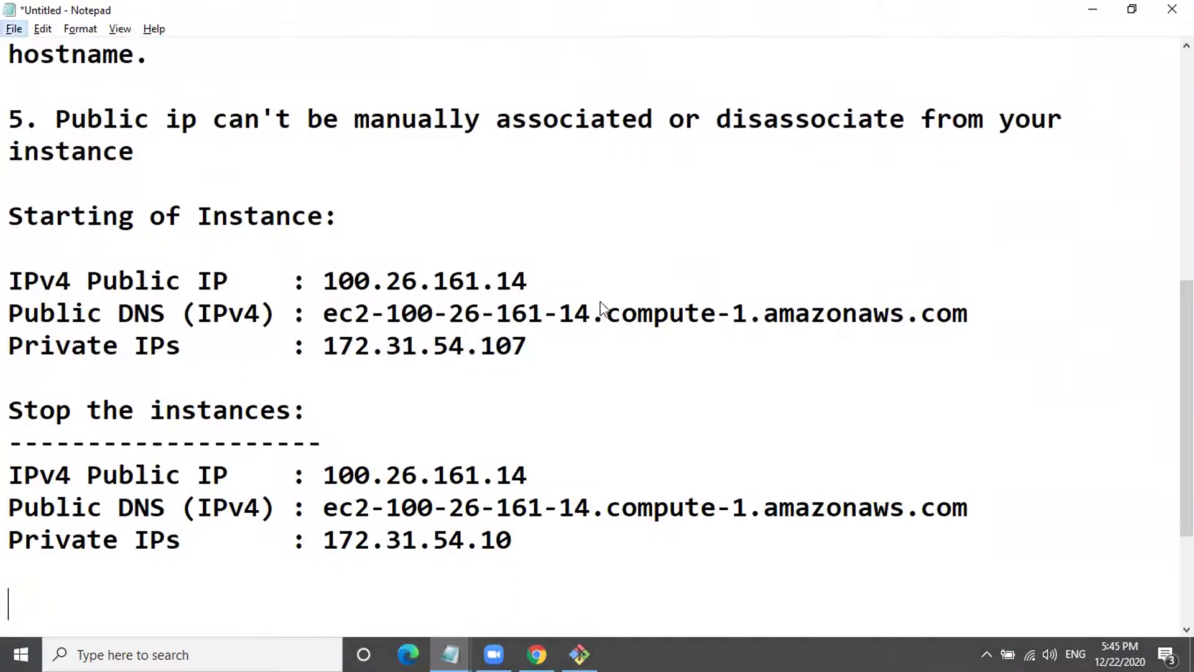
# Switch to the EC2 console in Chrome and stop the Web-Server instance, confirming the request
pyautogui.click(537, 654)
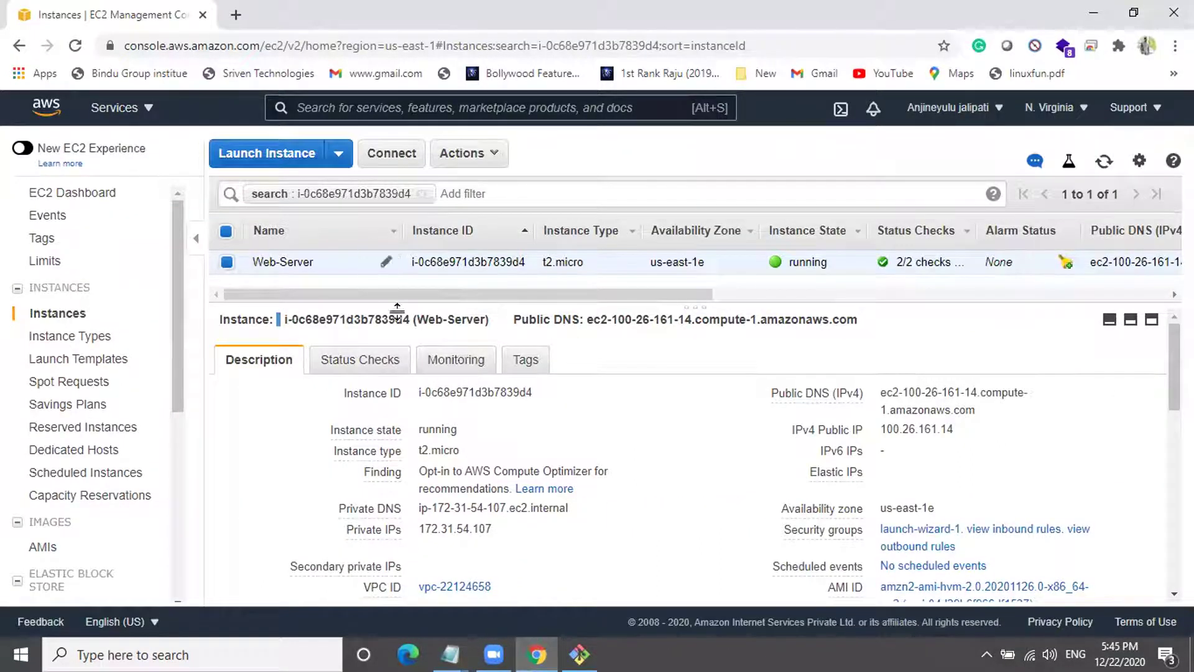
pyautogui.click(464, 153)
pyautogui.moveTo(493, 271)
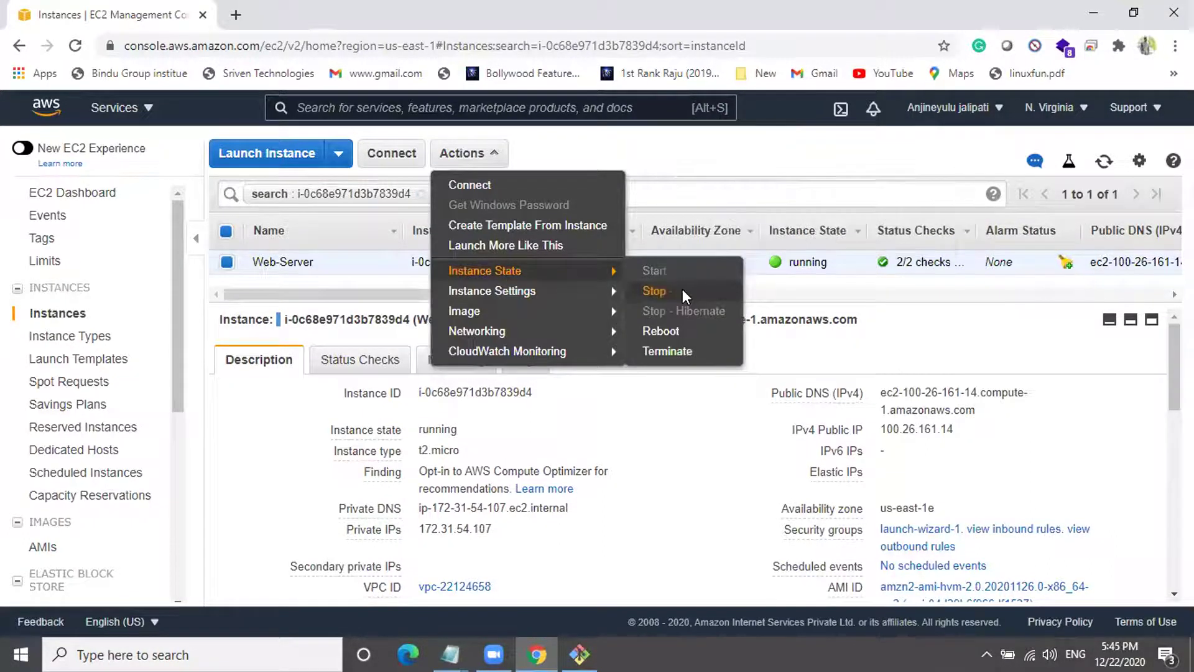
pyautogui.click(653, 290)
pyautogui.click(871, 482)
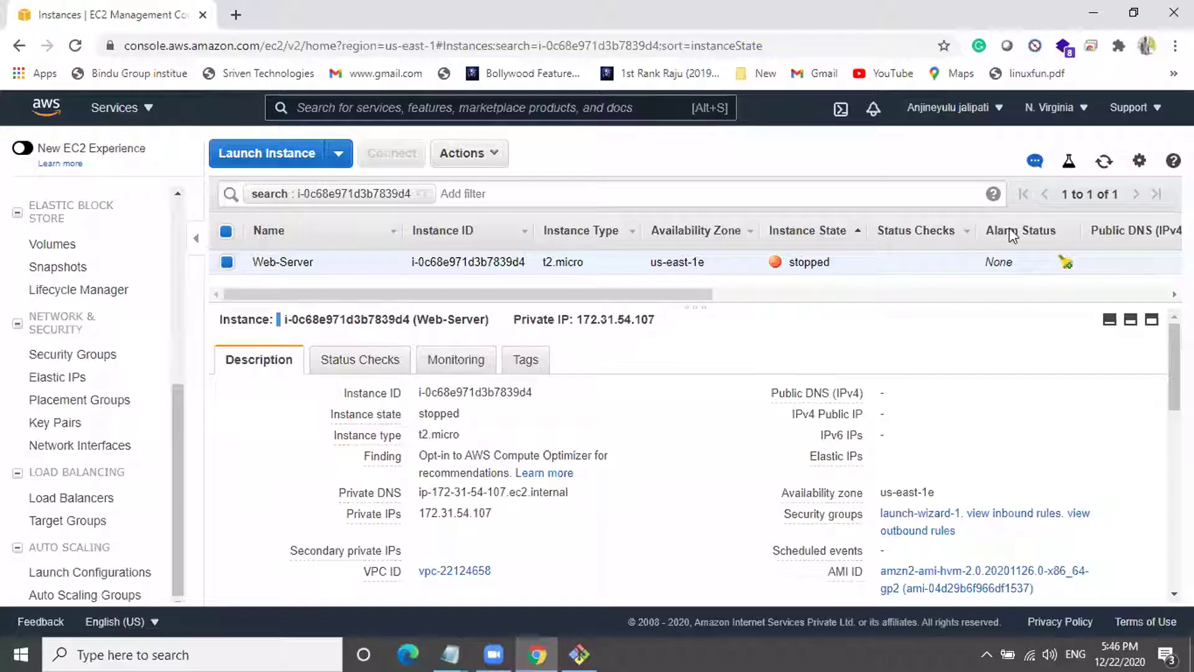
# Highlight the instance state and examine the Public DNS and IPv4 Public IP fields of the Web-Server instance
pyautogui.doubleClick(838, 257)
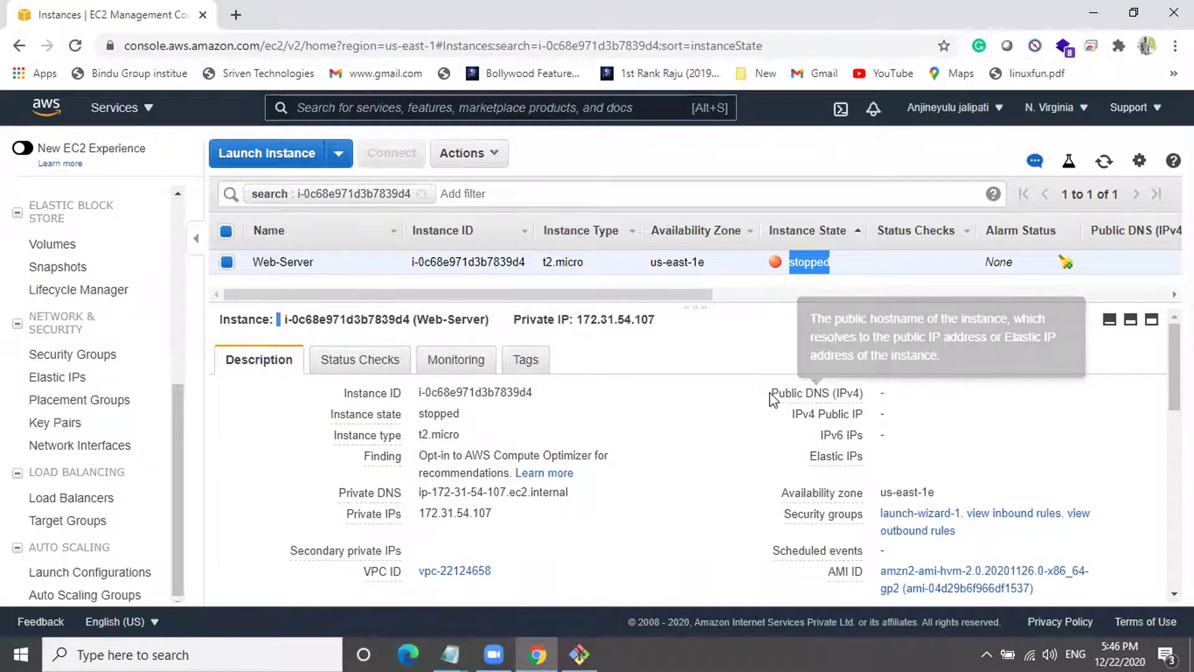
pyautogui.moveTo(773, 395); pyautogui.dragTo(925, 398)
pyautogui.moveTo(794, 414); pyautogui.dragTo(881, 414)
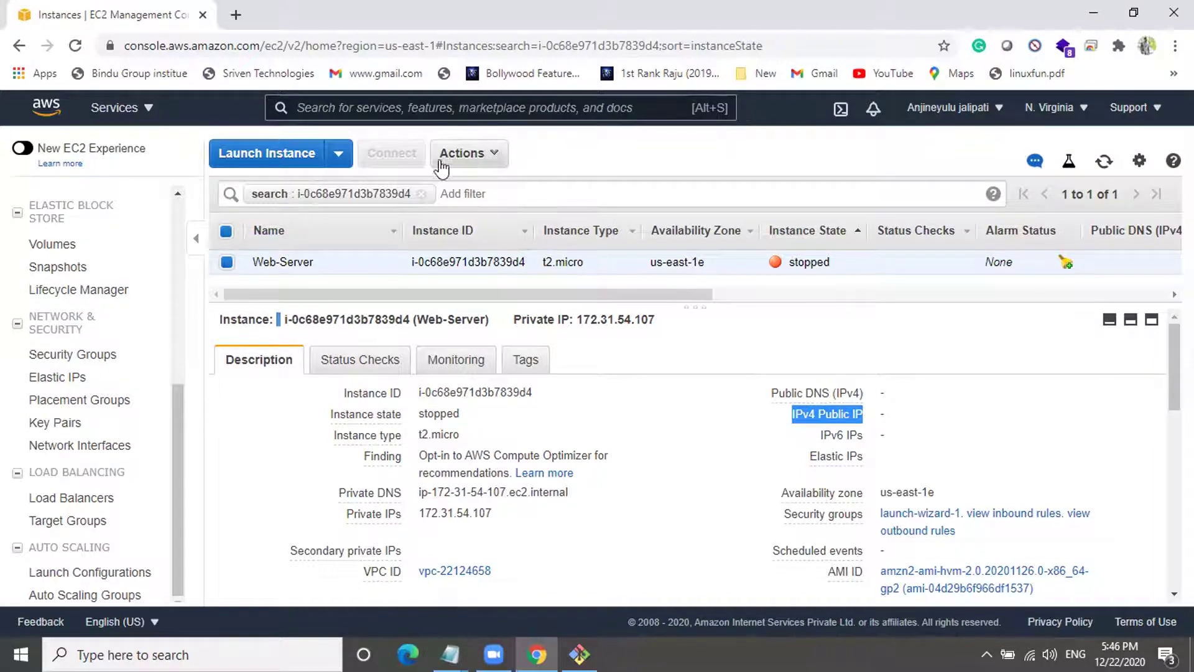
# Start the Web-Server instance again and confirm the request
pyautogui.click(225, 262)
pyautogui.click(225, 261)
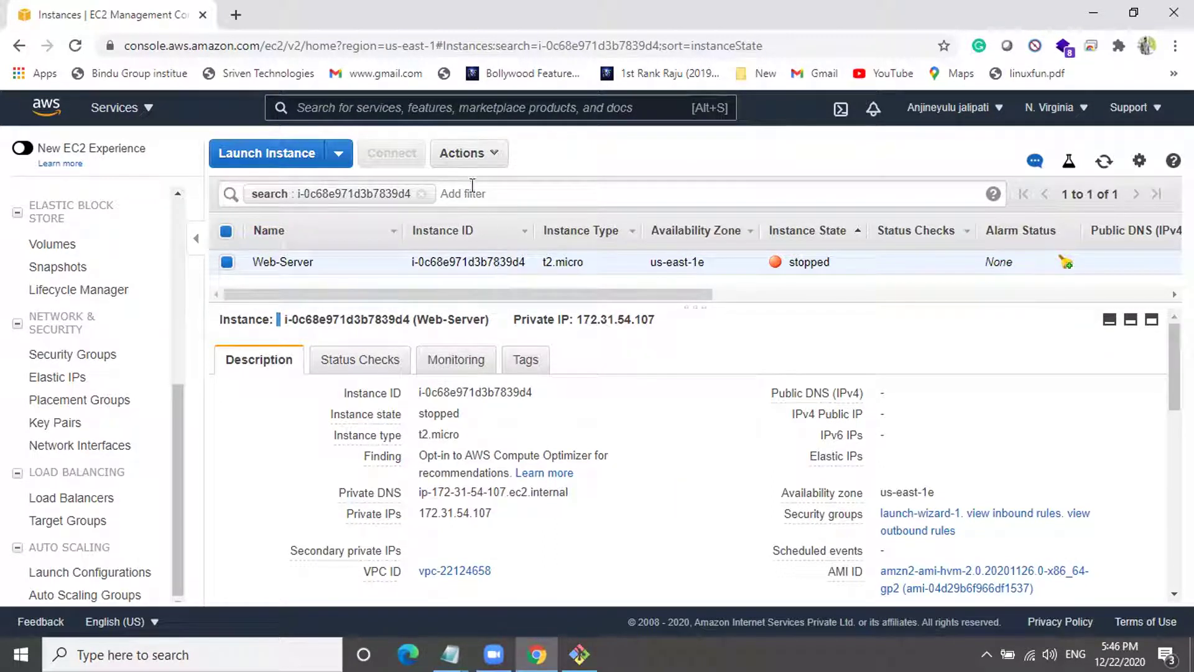
pyautogui.click(464, 159)
pyautogui.moveTo(495, 279)
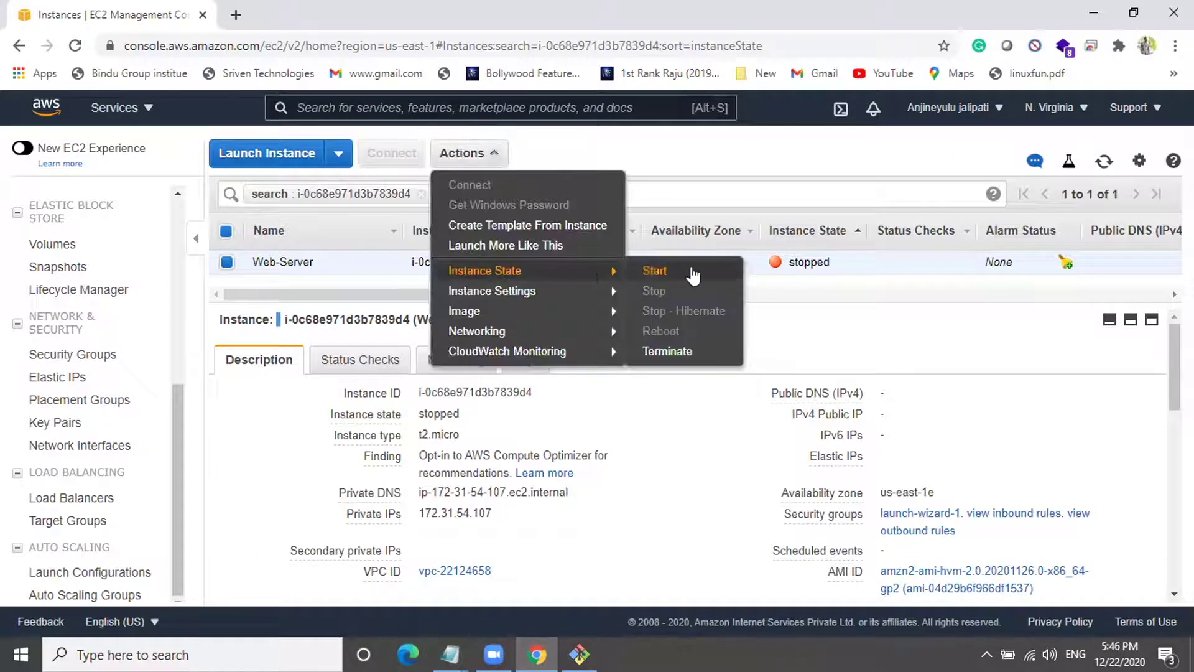
pyautogui.click(685, 271)
pyautogui.click(812, 431)
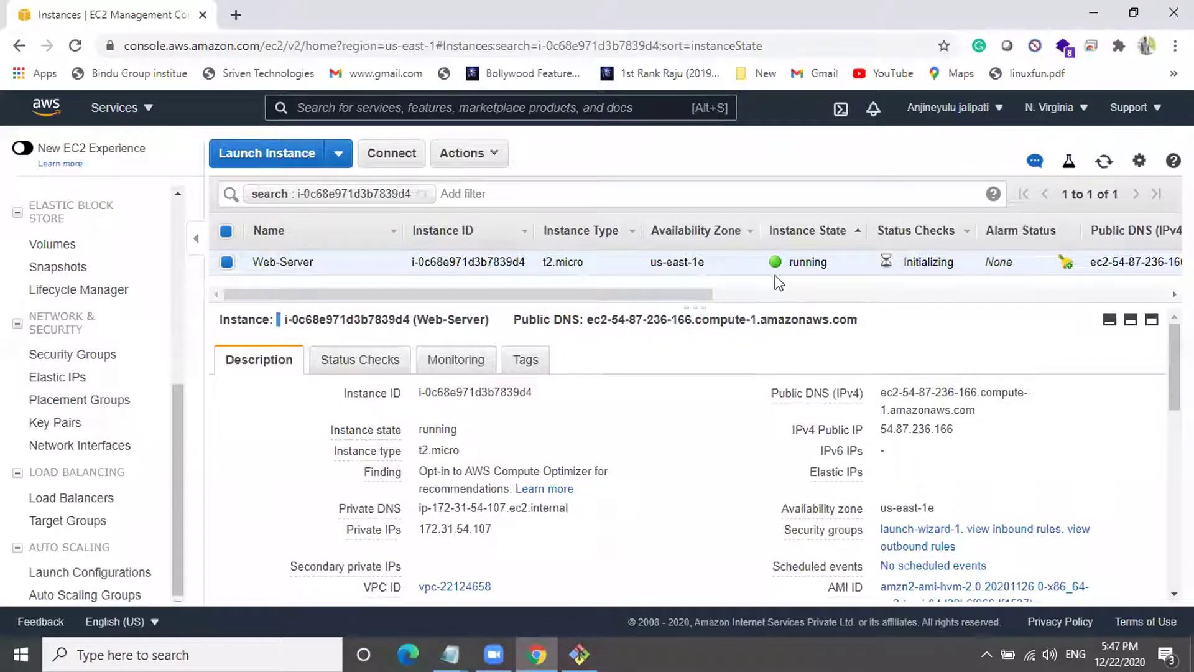
# Highlight the restarted instance's state and its Public DNS value in the description
pyautogui.moveTo(829, 263); pyautogui.dragTo(794, 266)
pyautogui.click(805, 395)
pyautogui.moveTo(880, 398); pyautogui.dragTo(955, 413)
# Copy the instance's IPv4 Public IP and set it as 54.87.236.166 under "Stop the instances:" in the Notepad notes
pyautogui.moveTo(881, 428); pyautogui.dragTo(953, 429)
pyautogui.rightClick(915, 431)
pyautogui.click(946, 442)
pyautogui.click(966, 430)
pyautogui.click(439, 644)
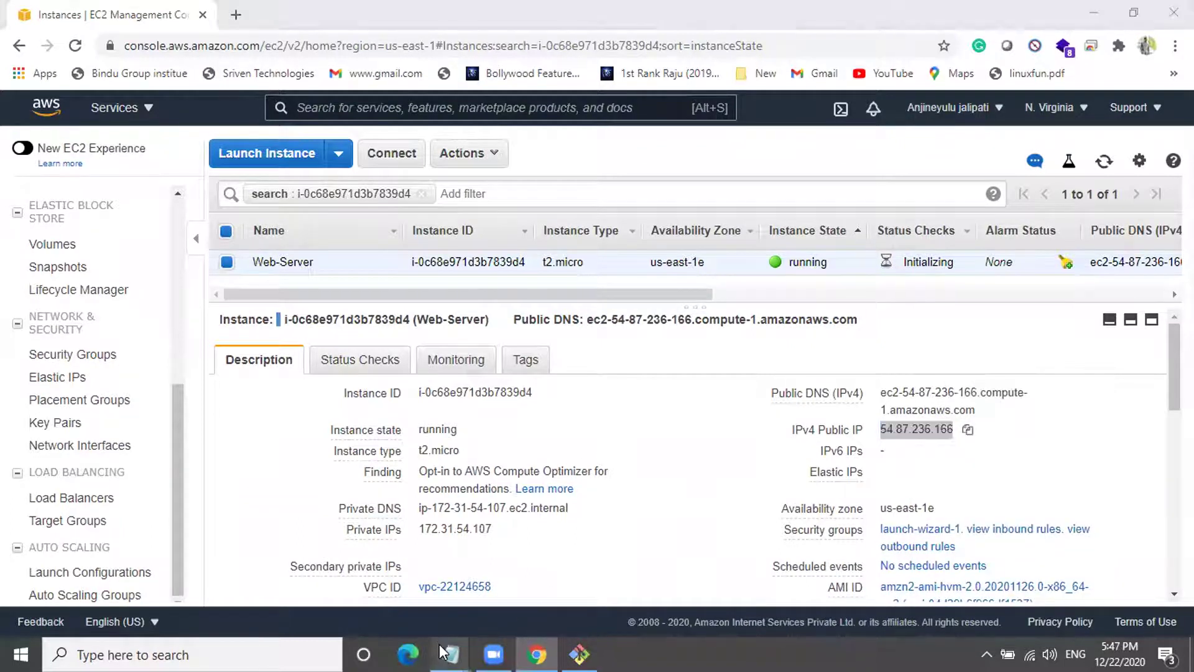
pyautogui.click(622, 578)
pyautogui.scroll(-1, 301, 447)
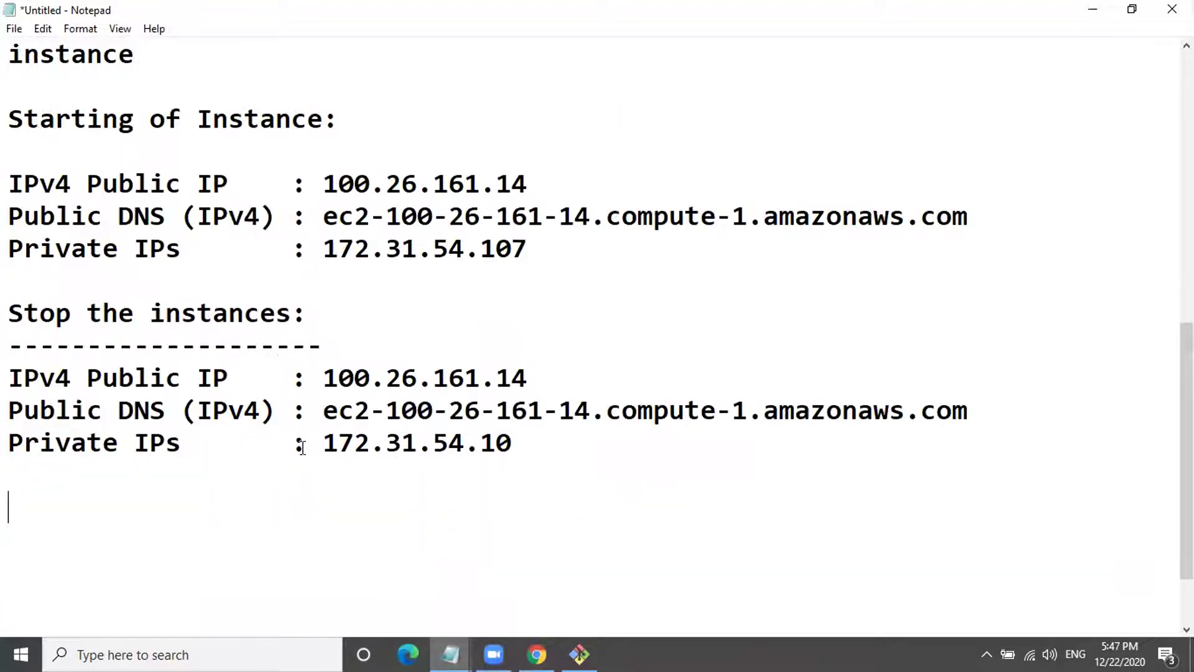
pyautogui.moveTo(323, 377); pyautogui.dragTo(527, 377)
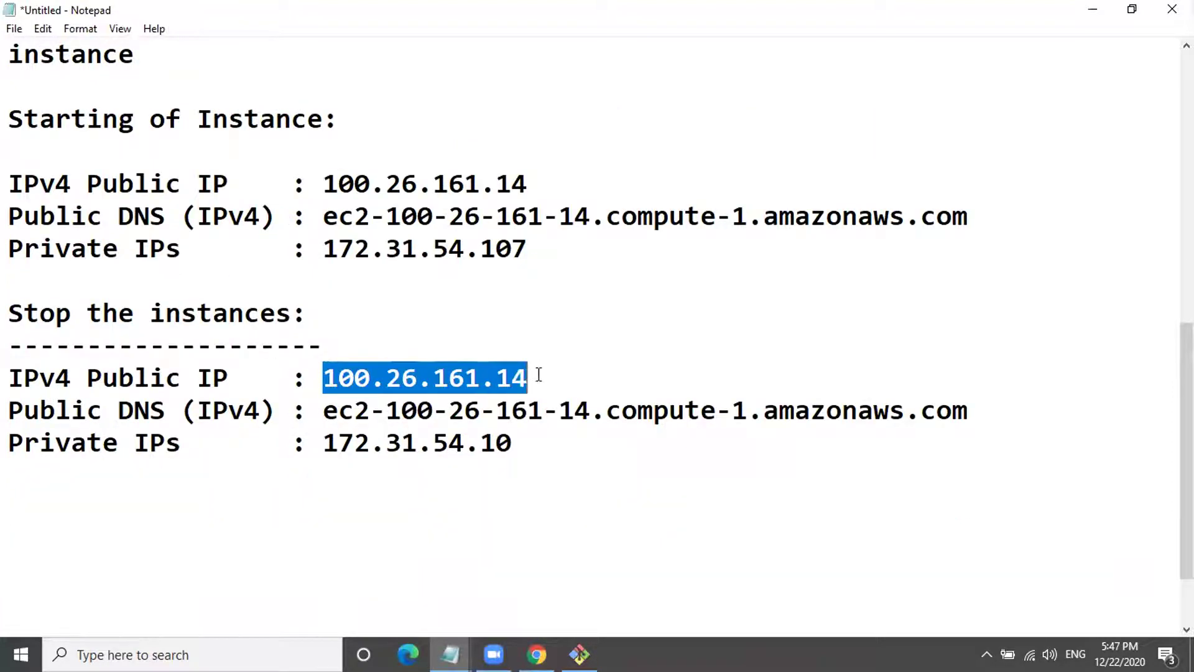
pyautogui.hotkey('ctrl', 'v')
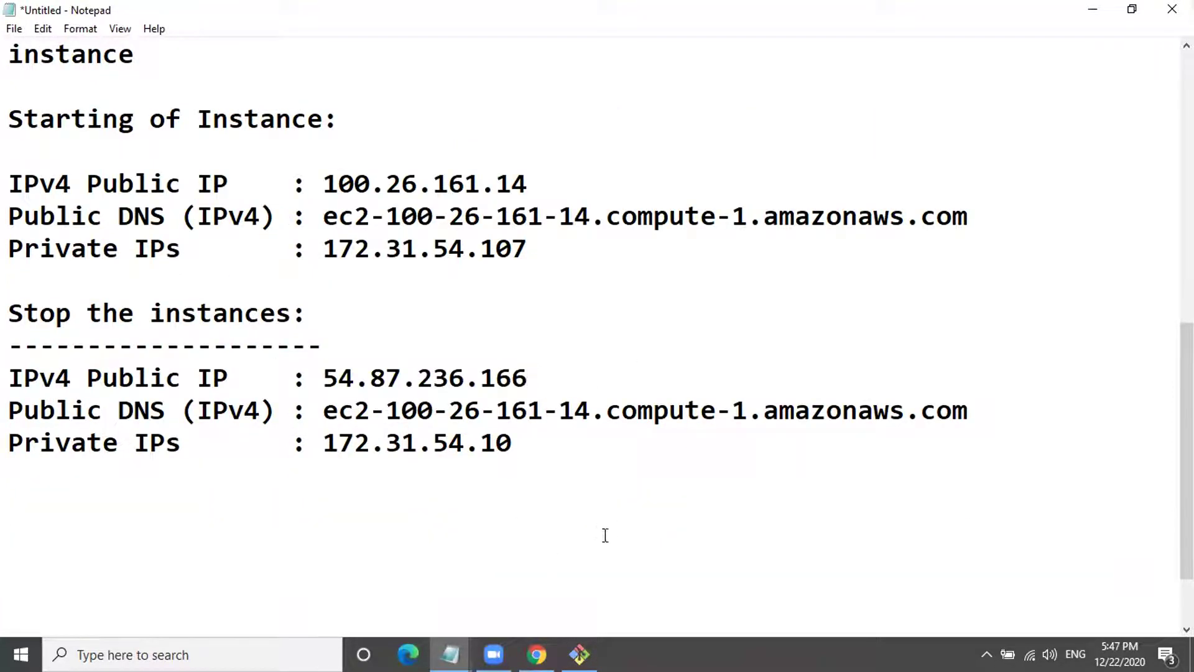
# Copy the instance's Public DNS from its description in Chrome and return to the Notepad notes
pyautogui.click(536, 654)
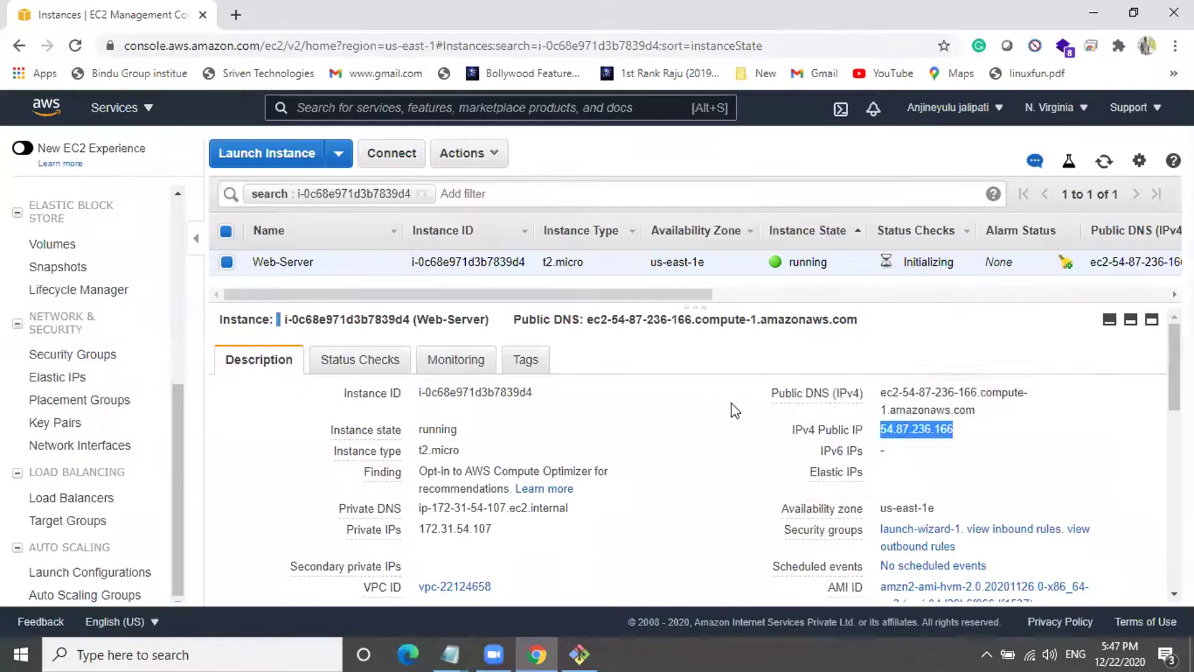
pyautogui.moveTo(883, 392); pyautogui.dragTo(975, 411)
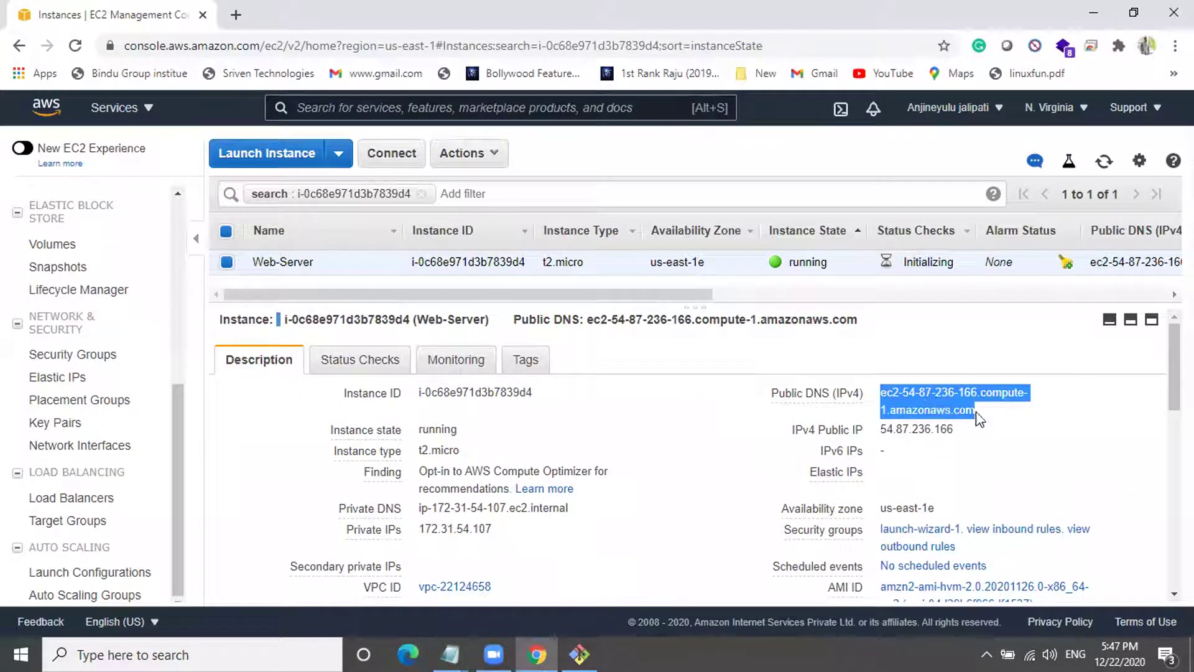
pyautogui.rightClick(933, 401)
pyautogui.click(936, 412)
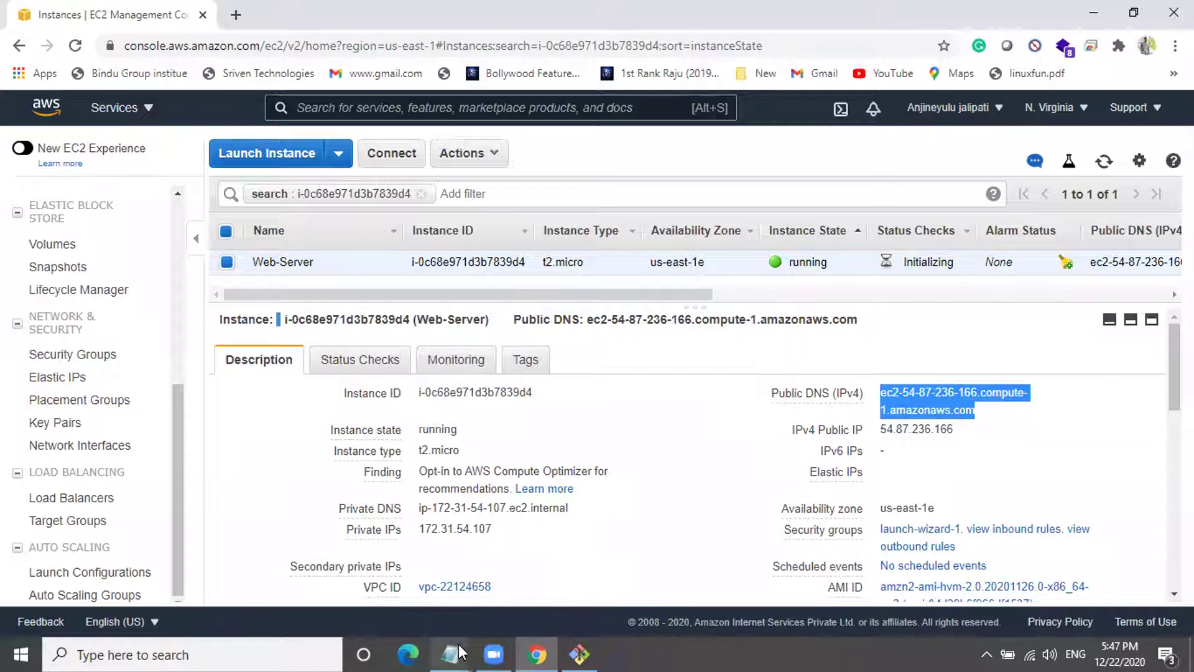
pyautogui.moveTo(458, 647)
pyautogui.click(618, 525)
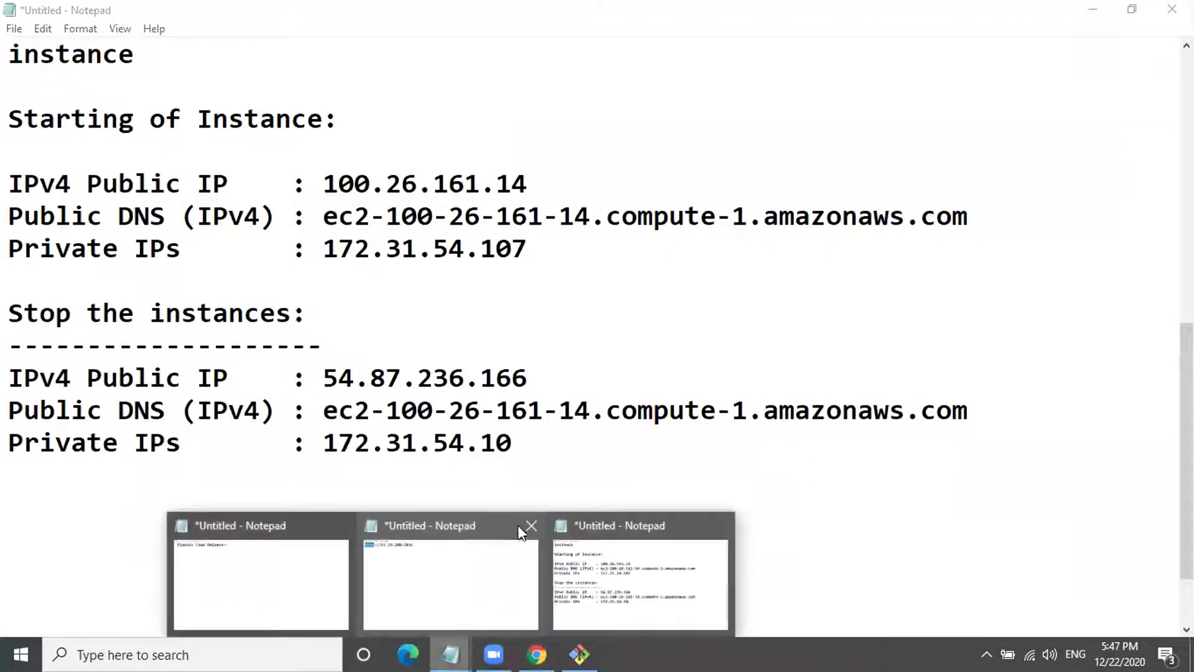
# Close the two other untitled Notepad windows without saving their changes
pyautogui.click(342, 526)
pyautogui.click(629, 327)
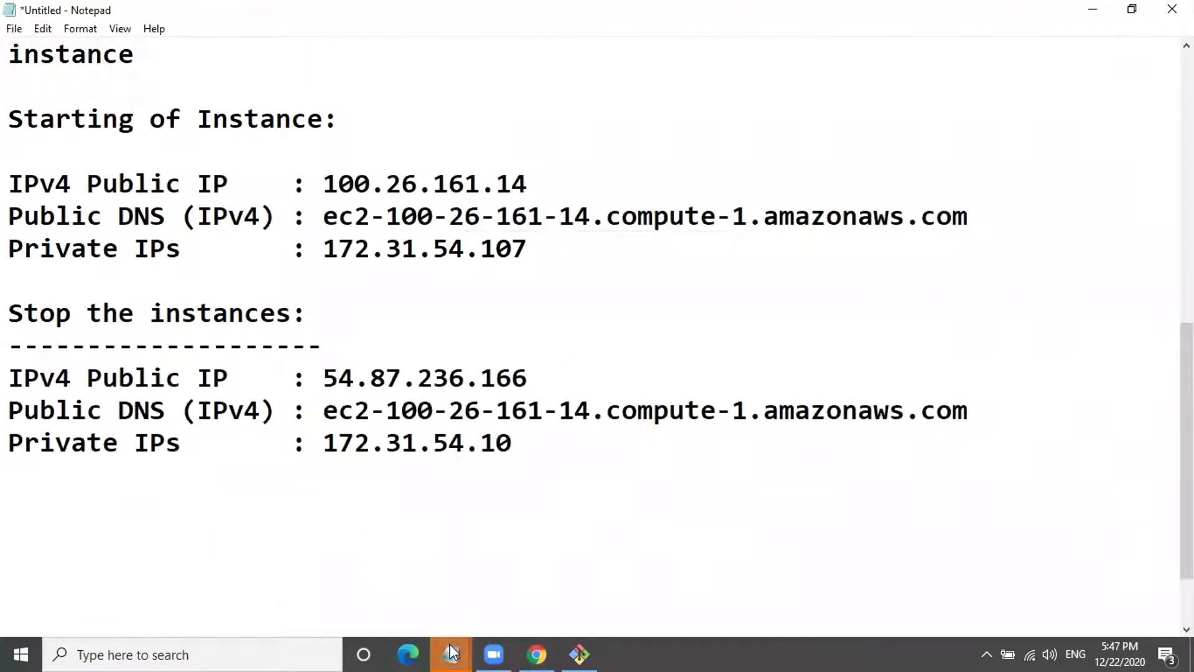
pyautogui.moveTo(452, 652)
pyautogui.click(441, 521)
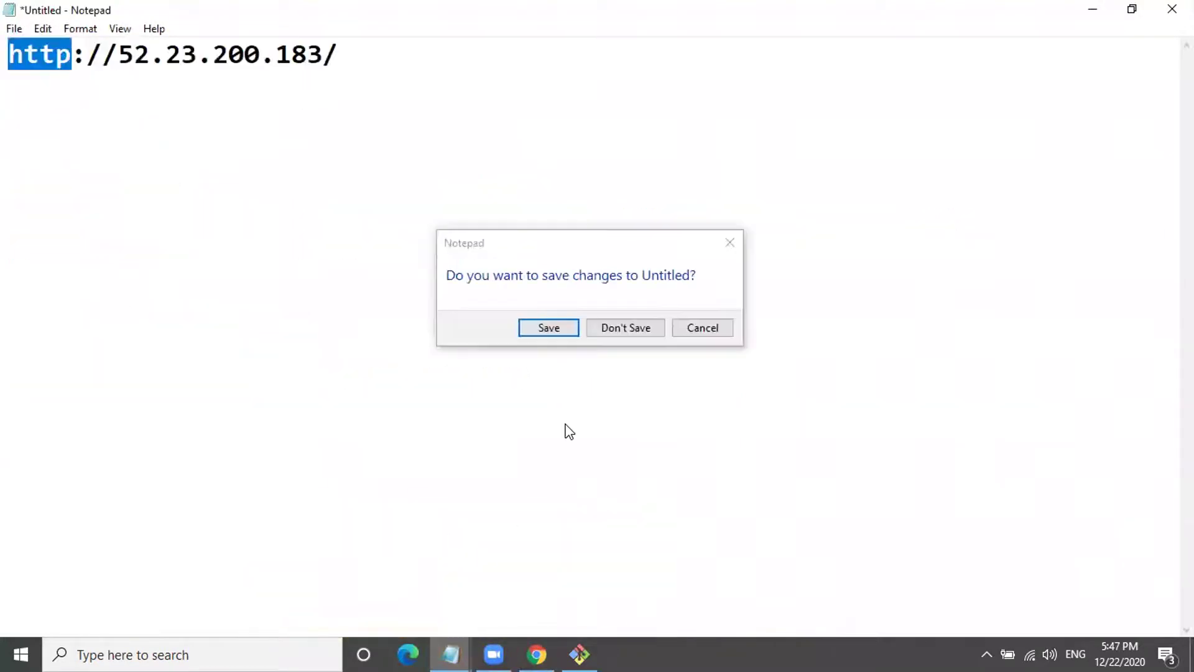
pyautogui.click(626, 328)
# Set the second block's Public DNS to ec2-54-87-236-166.compute-1.amazonaws.com and place the cursor at the end of its Private IPs line
pyautogui.moveTo(323, 412); pyautogui.dragTo(1005, 421)
pyautogui.hotkey('ctrl', 'v')
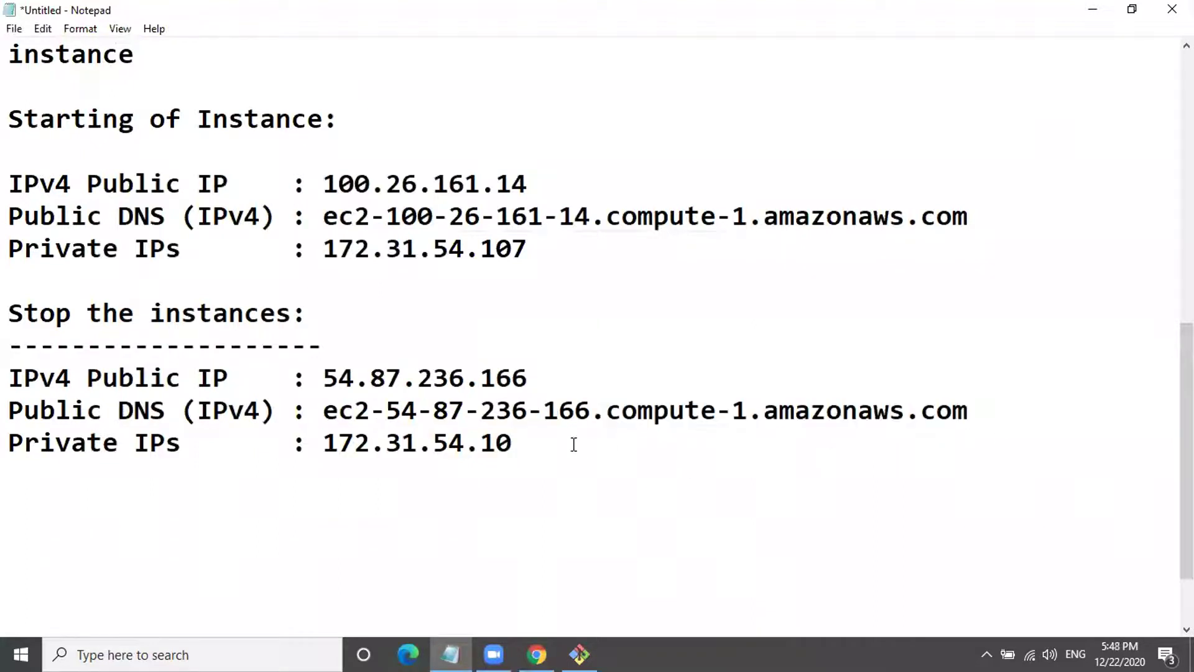
pyautogui.moveTo(13, 446); pyautogui.dragTo(453, 454)
pyautogui.click(618, 451)
# Copy the instance's private IP from Chrome and append "| 172.31.54.107" to the second block's Private IPs line in Notepad
pyautogui.click(536, 654)
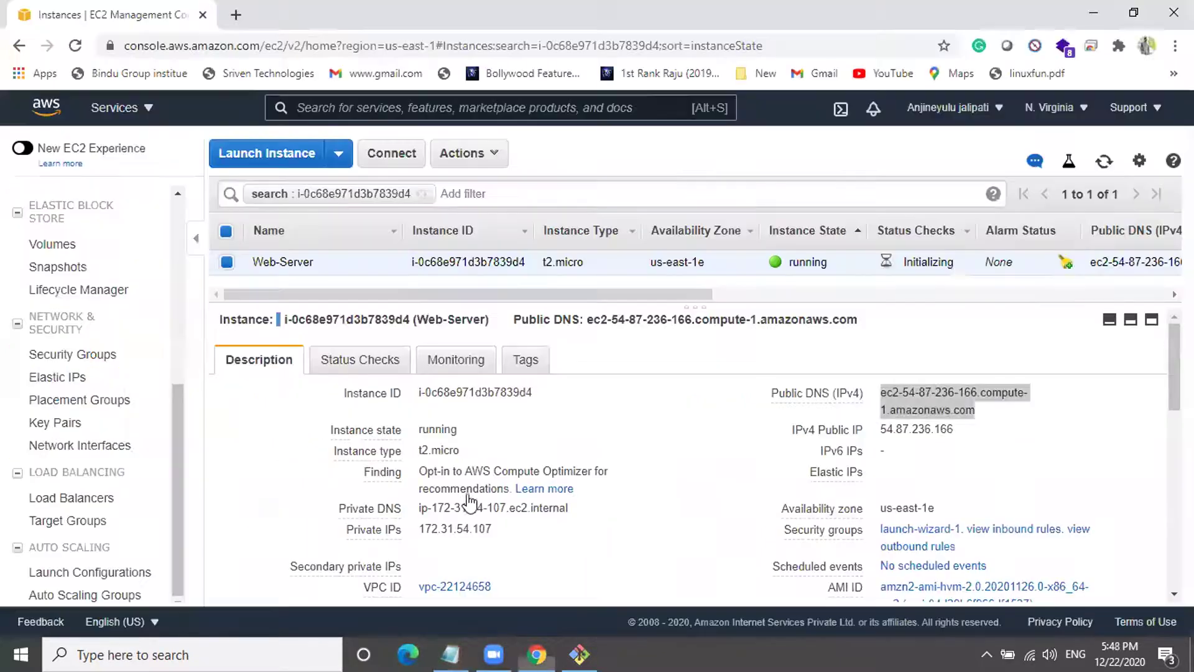
pyautogui.click(506, 529)
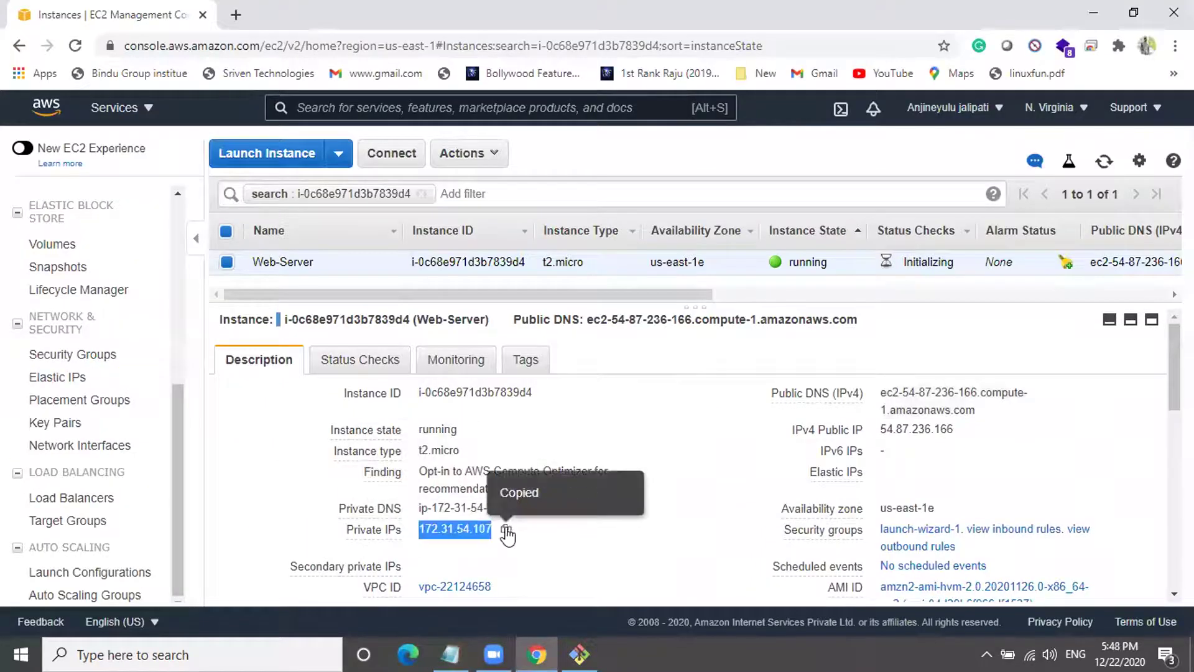
pyautogui.hotkey('alt', 'Tab')
pyautogui.write('|')
pyautogui.hotkey('ctrl', 'v')
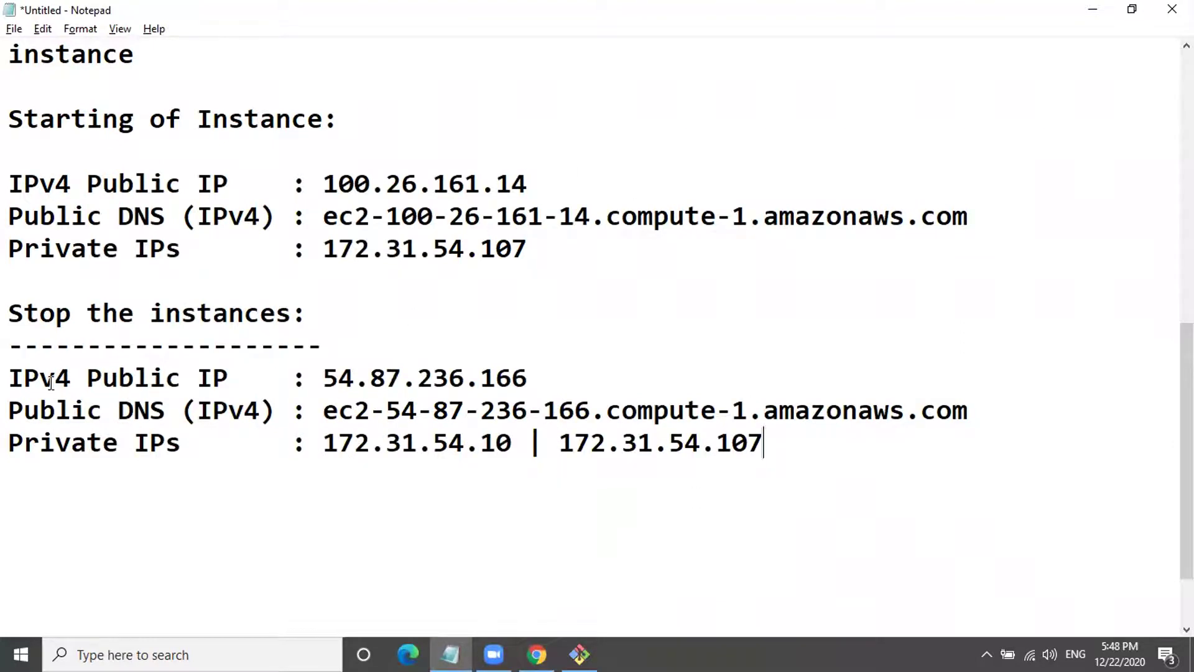
# Highlight the second block's IPv4 Public IP line and remove the appended "| 172.31.54.107" from its Private IPs line
pyautogui.moveTo(13, 376); pyautogui.dragTo(536, 376)
pyautogui.click(558, 379)
pyautogui.click(754, 442)
pyautogui.press('BackSpace')
pyautogui.press('BackSpace')
pyautogui.press('BackSpace')
pyautogui.press('BackSpace')
pyautogui.press('BackSpace')
pyautogui.press('BackSpace')
pyautogui.press('BackSpace')
pyautogui.press('BackSpace')
pyautogui.press('BackSpace')
pyautogui.press('BackSpace')
pyautogui.press('BackSpace')
pyautogui.press('BackSpace')
pyautogui.press('BackSpace')
pyautogui.press('BackSpace')
pyautogui.press('BackSpace')
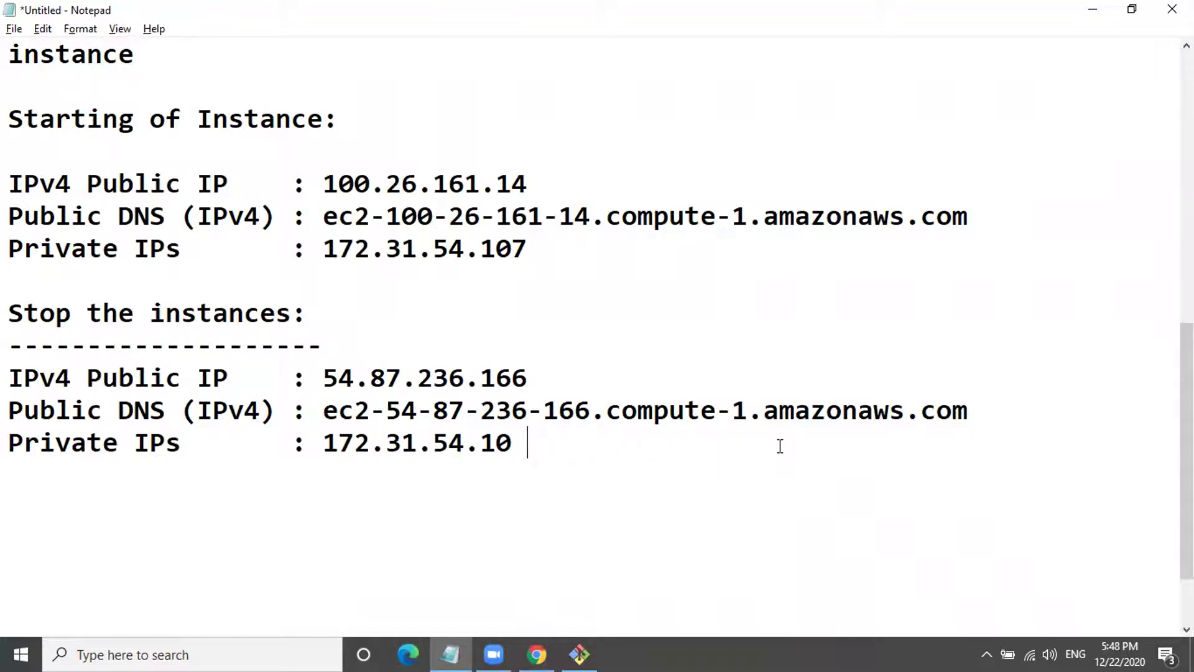
# Check the Web-Server instance's state in Chrome and return to the end of the Notepad notes
pyautogui.hotkey('alt', 'Tab')
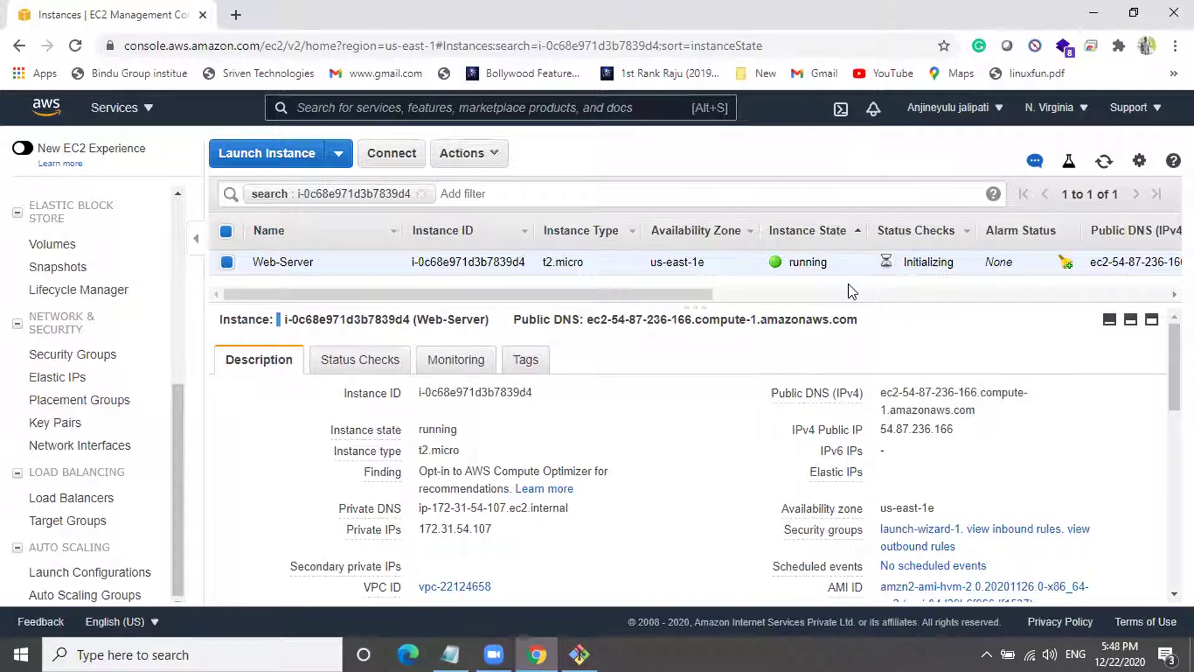
pyautogui.hotkey('alt', 'Tab')
pyautogui.scroll(-1, 521, 415)
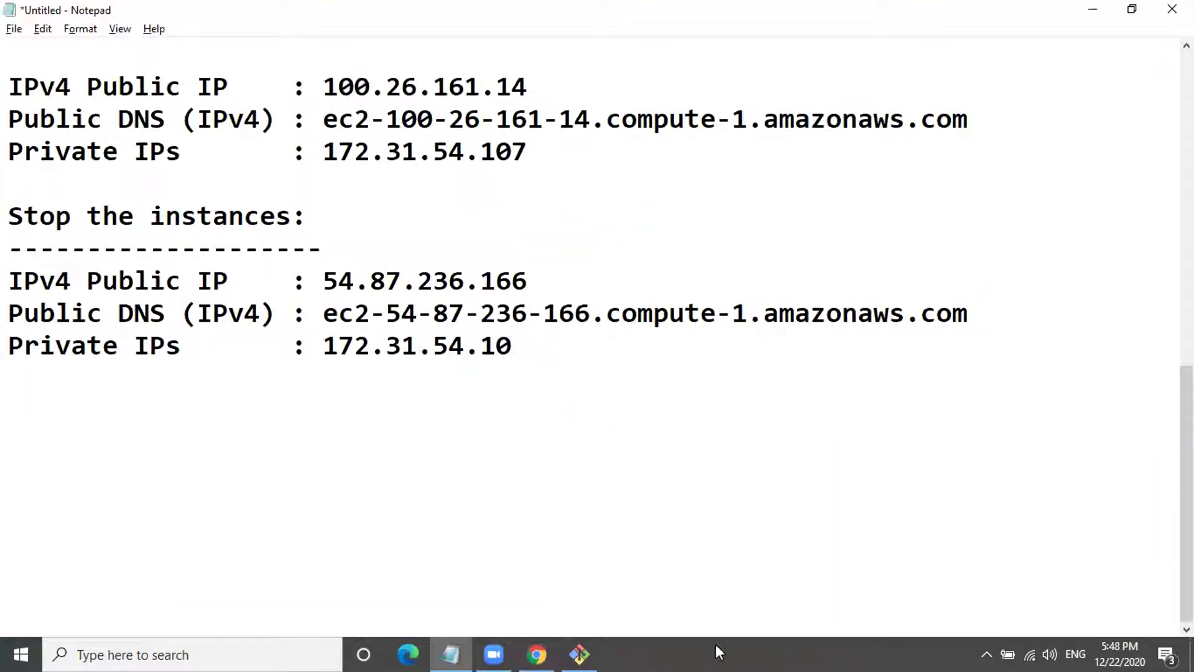
# Write the heading "After releasing of the public ip address" below the second block, leaving a blank line above it
pyautogui.press('Return')
pyautogui.press('Return')
pyautogui.write('After releasing ')
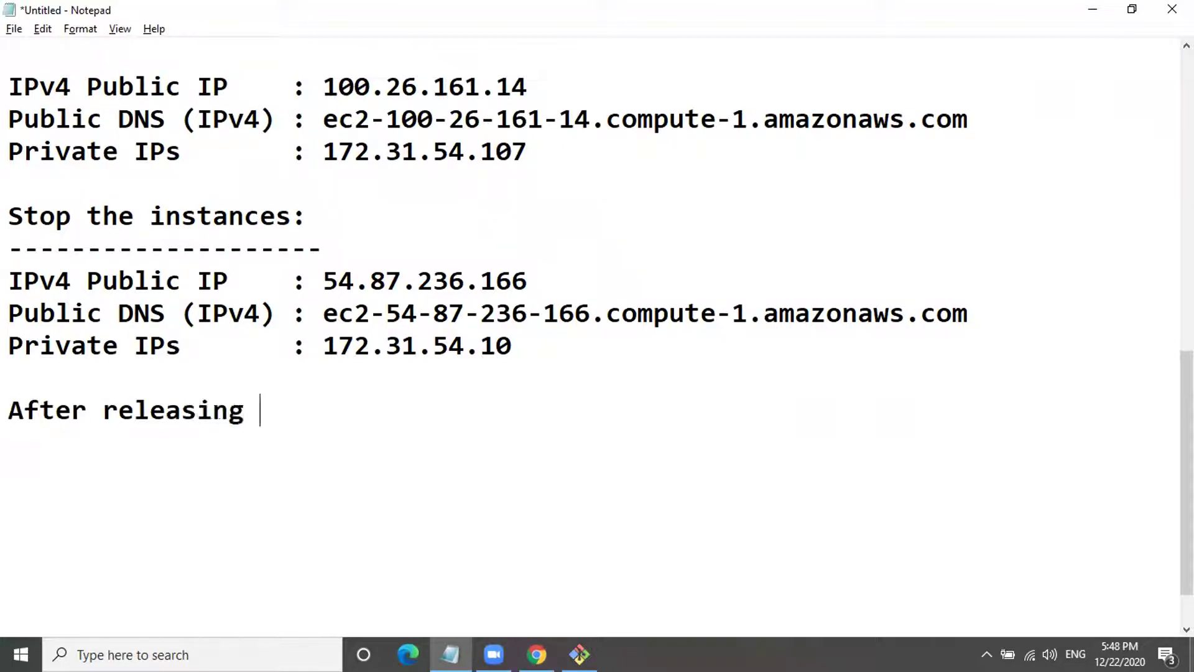
pyautogui.write('ofthe pr')
pyautogui.press('BackSpace')
pyautogui.press('BackSpace')
pyautogui.press('BackSpace')
pyautogui.press('BackSpace')
pyautogui.press('BackSpace')
pyautogui.press('BackSpace')
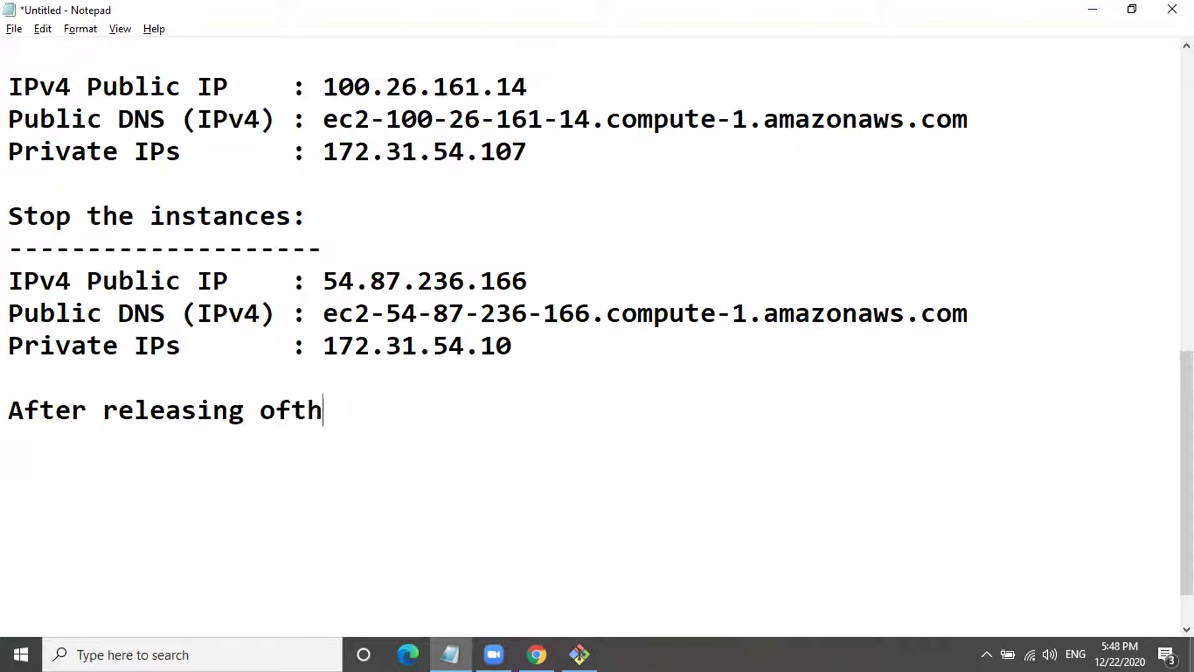
pyautogui.write('the public p ad')
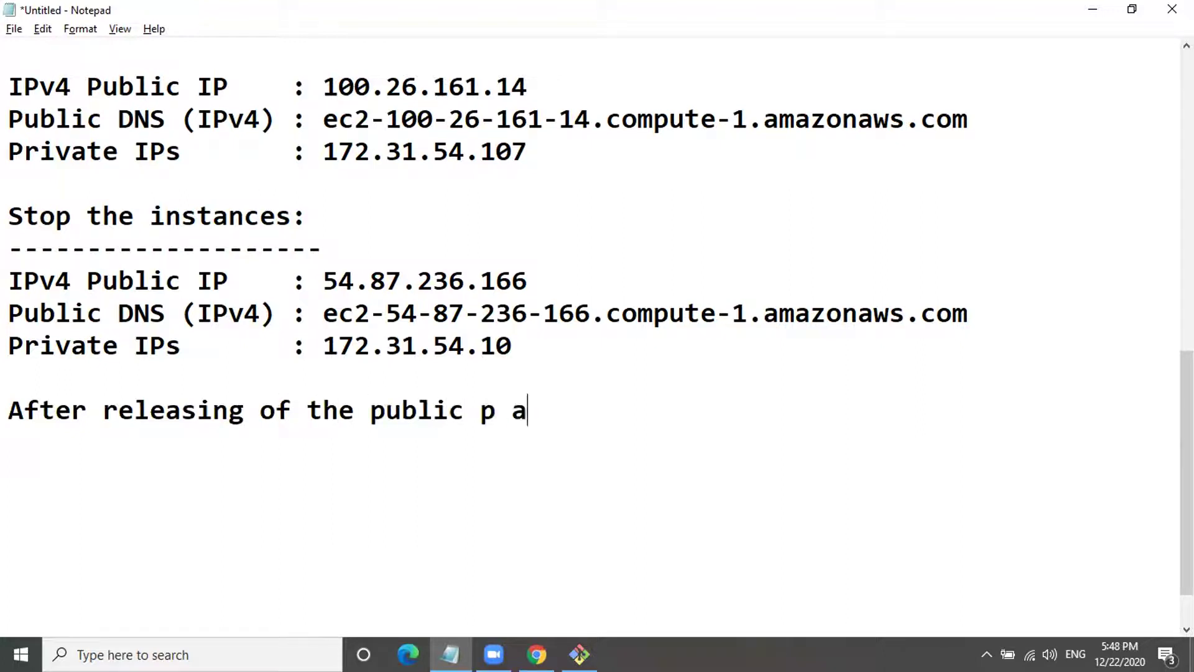
pyautogui.press('BackSpace')
pyautogui.press('BackSpace')
pyautogui.press('BackSpace')
pyautogui.press('BackSpace')
pyautogui.write('ip address')
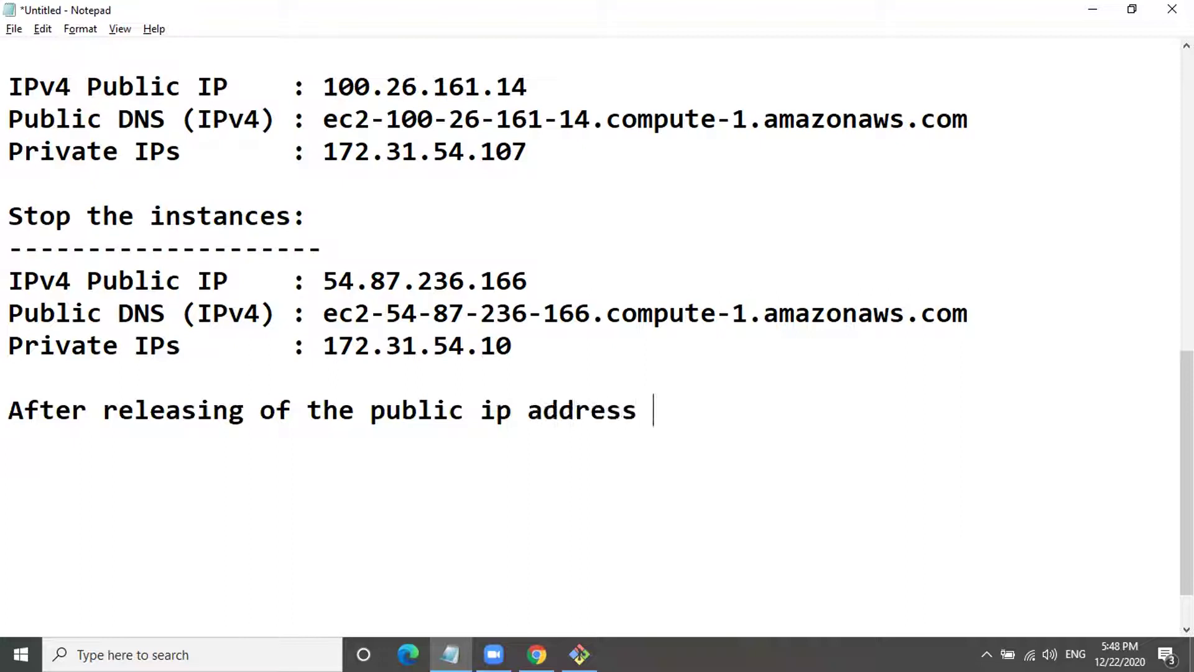
# End the new heading with a colon and underline it with a row of dashes
pyautogui.press('BackSpace')
pyautogui.write(':')
pyautogui.press('Return')
pyautogui.write('-------------------------------------------')
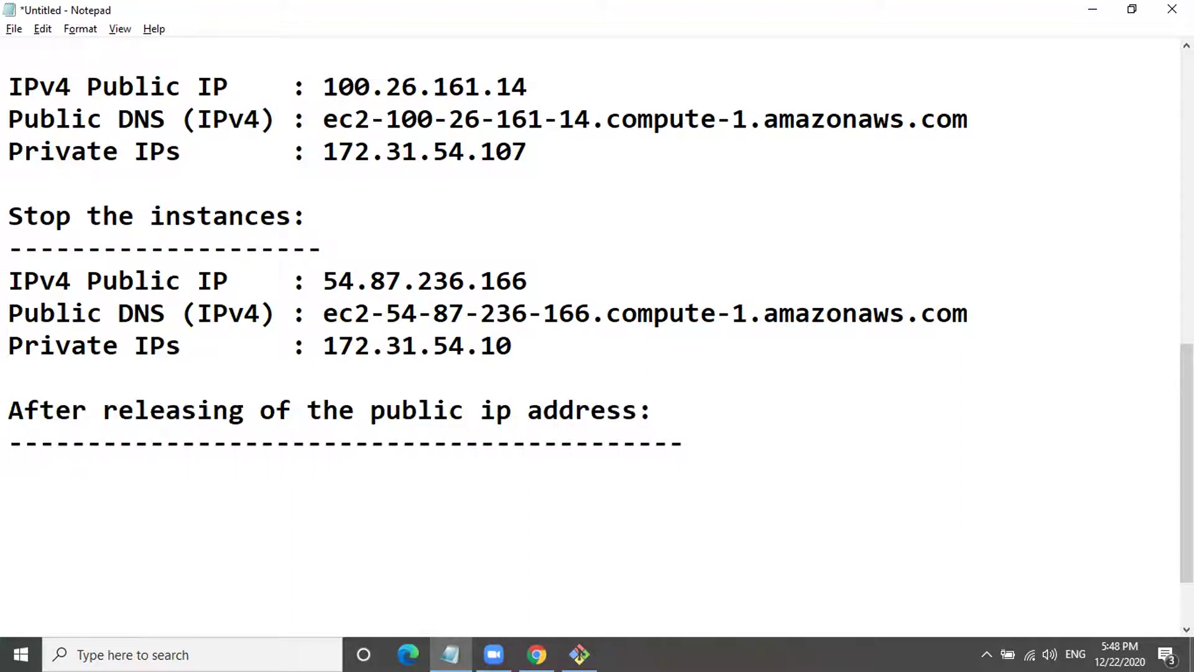
# Start the sentence "You can't reuse your public ip" on a new line under the dashes
pyautogui.press('Return')
pyautogui.write('You can')
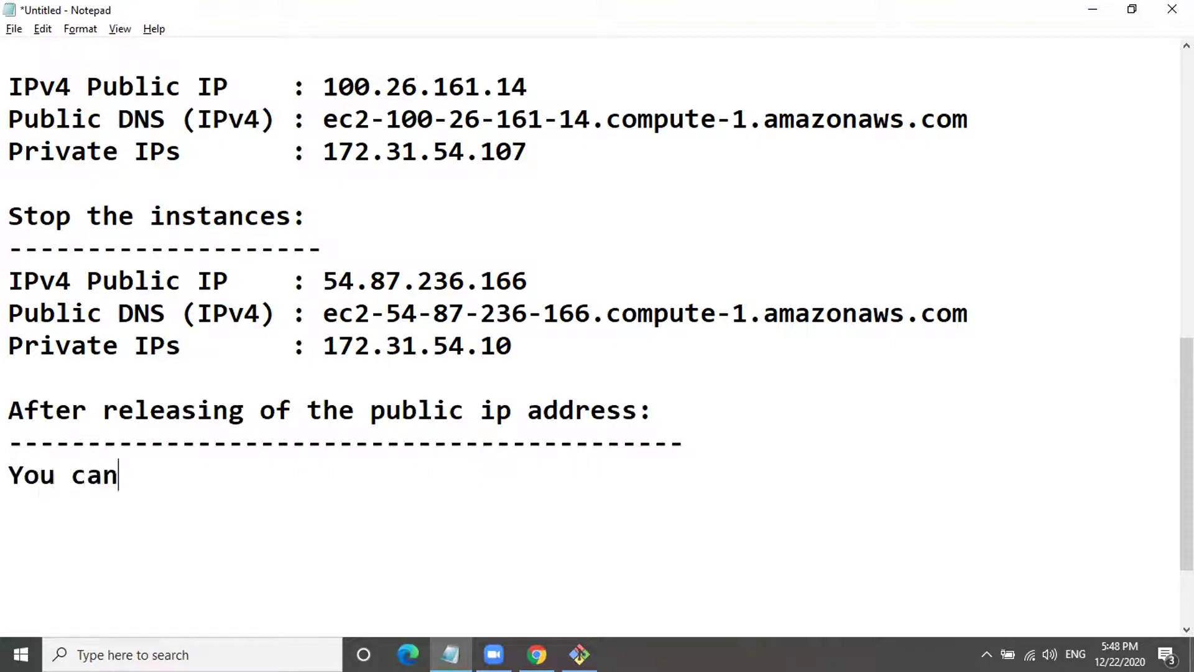
pyautogui.write("'t")
pyautogui.write(' resu')
pyautogui.press('BackSpace')
pyautogui.press('BackSpace')
pyautogui.write('use')
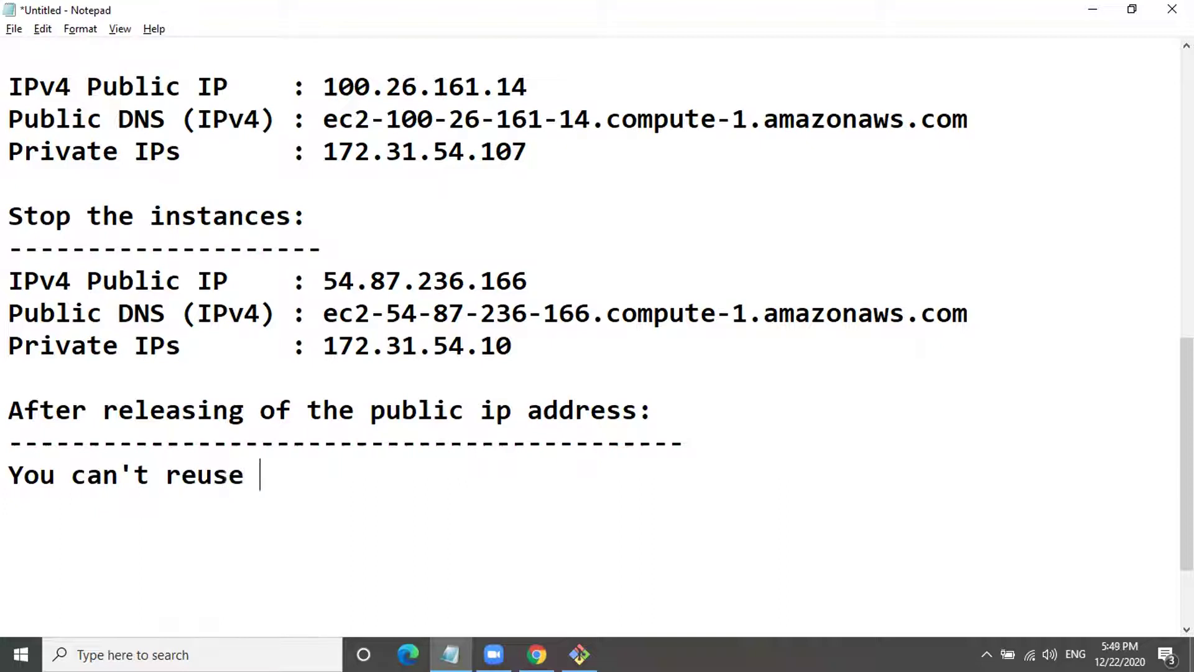
pyautogui.write(' your public p addres')
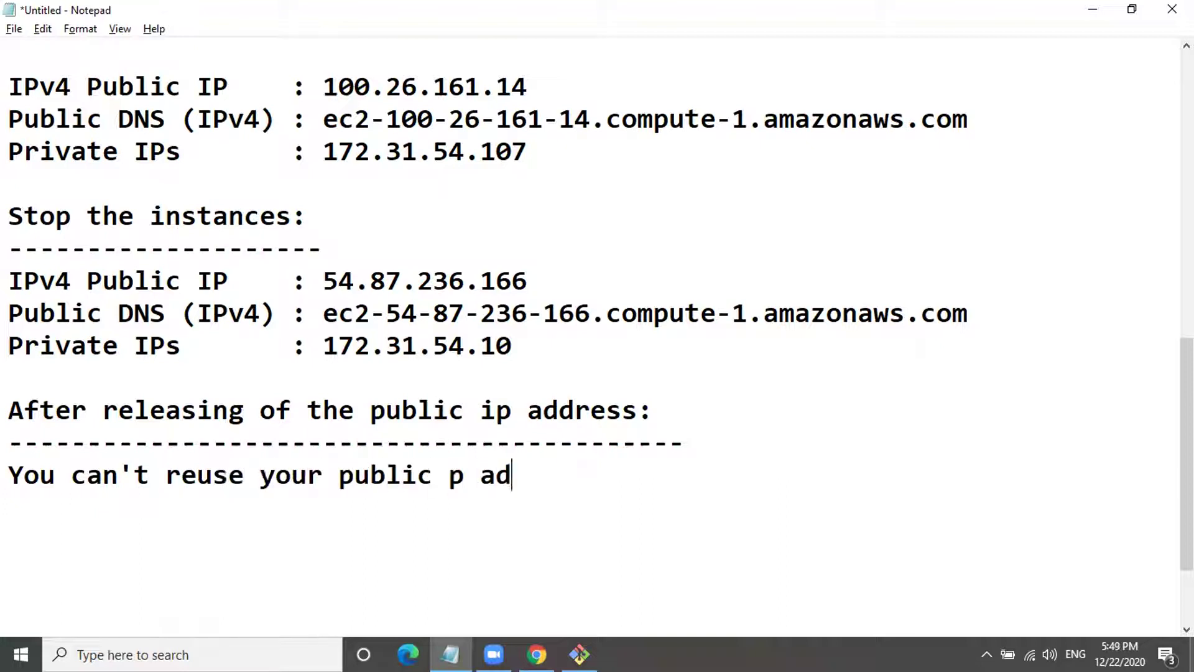
pyautogui.press('BackSpace')
pyautogui.press('BackSpace')
pyautogui.press('BackSpace')
pyautogui.press('BackSpace')
pyautogui.press('BackSpace')
pyautogui.press('BackSpace')
pyautogui.press('BackSpace')
pyautogui.press('BackSpace')
pyautogui.write('ip')
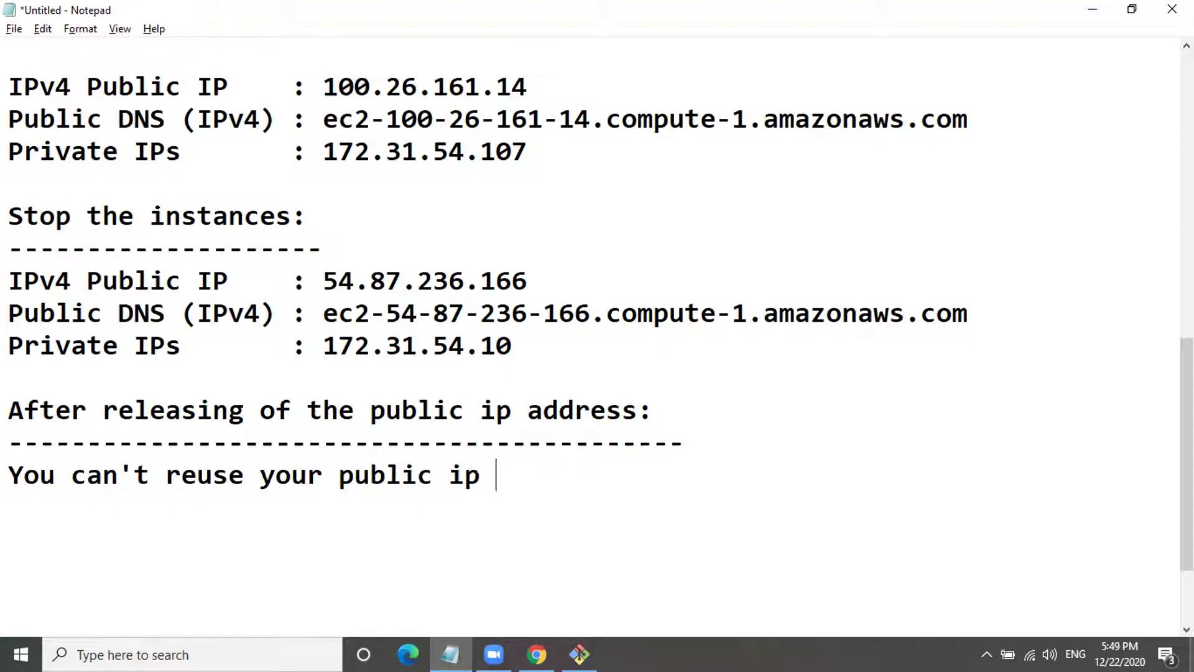
# Complete the sentence with "onces it's disassociated from the instances." and add a new line after it
pyautogui.write(' onces')
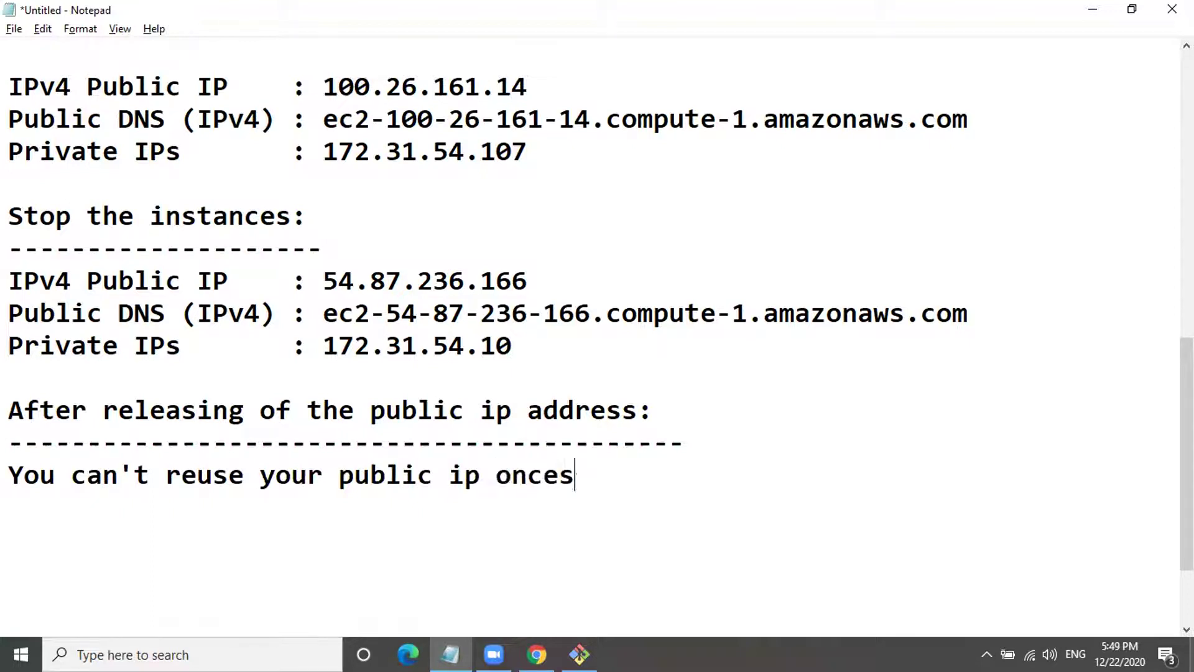
pyautogui.press('BackSpace')
pyautogui.press('BackSpace')
pyautogui.write("s it's dis")
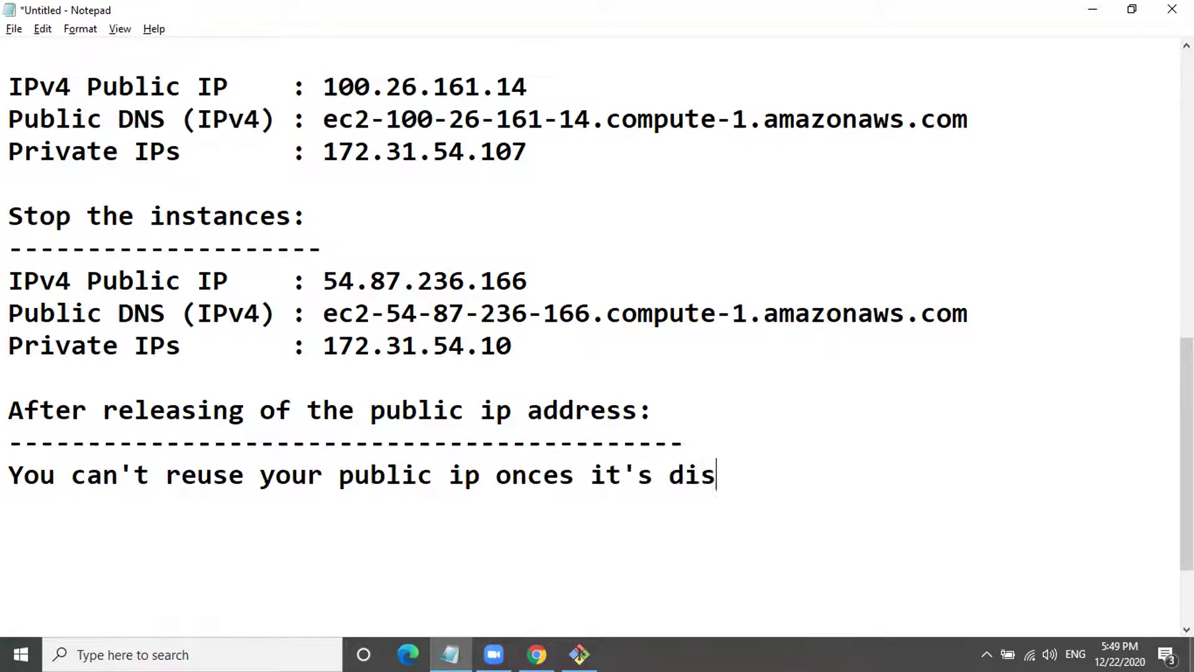
pyautogui.write('asso')
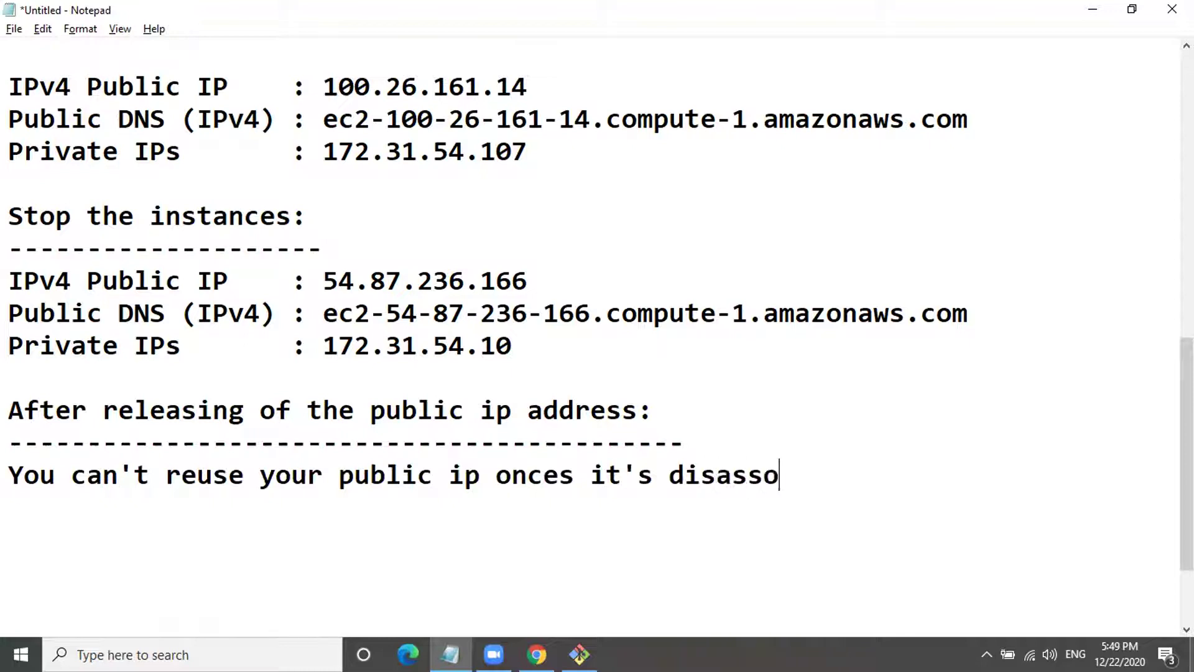
pyautogui.write('cAted from the')
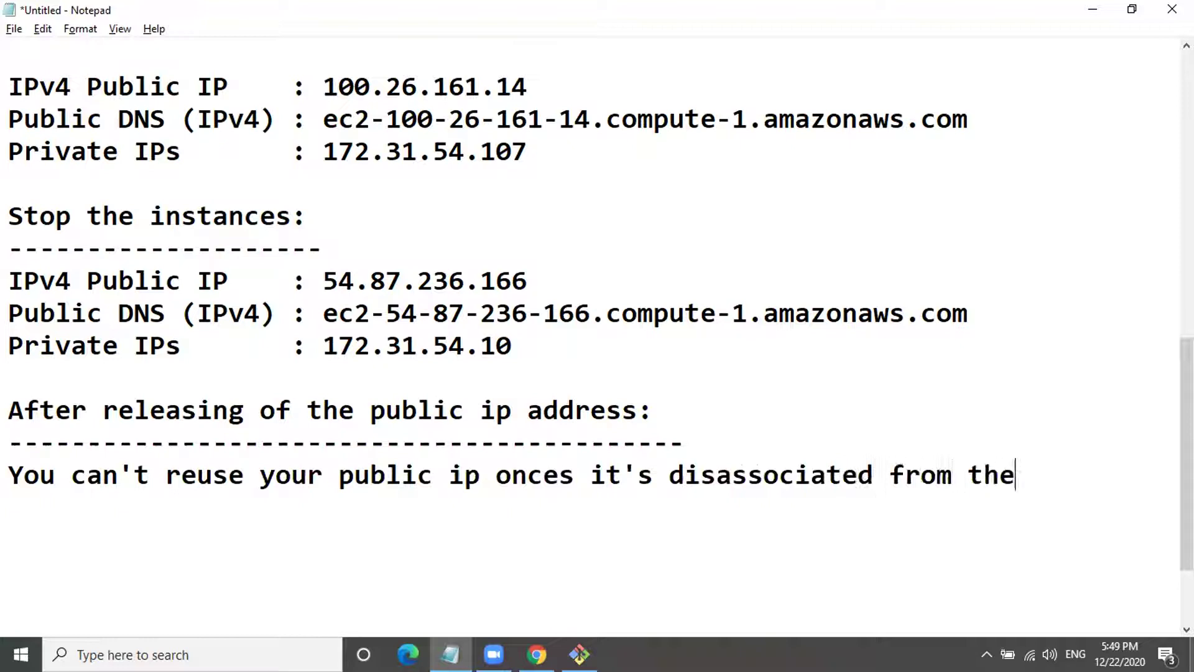
pyautogui.write(' instances.')
pyautogui.press('Return')
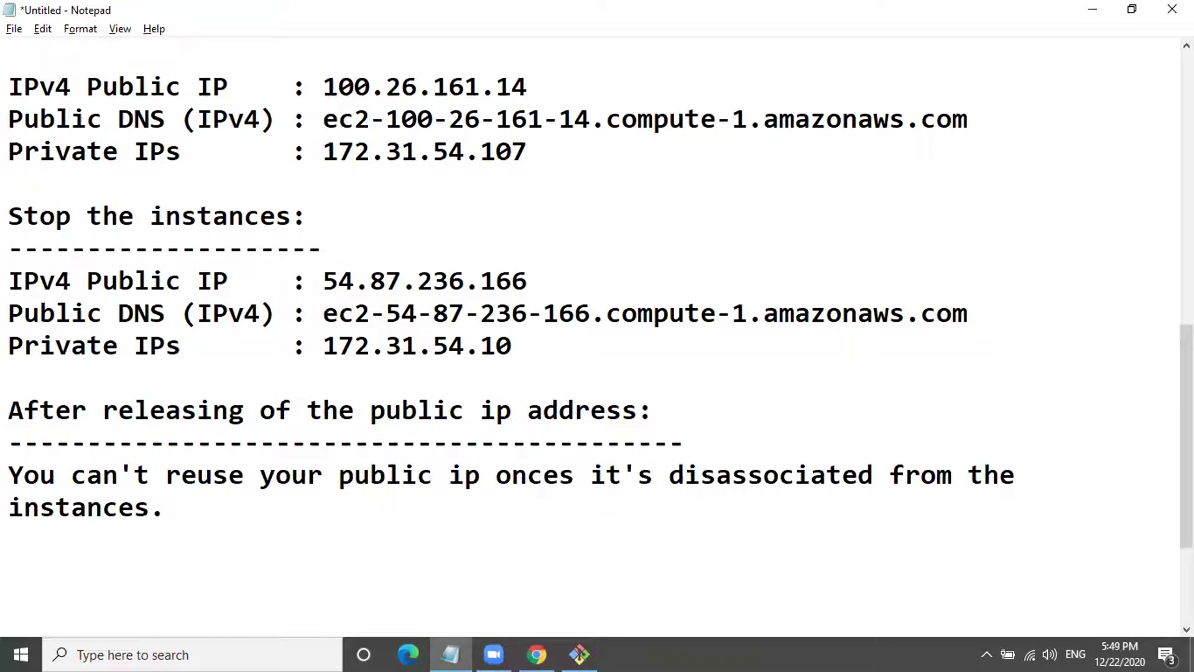
# Highlight the second and first blocks' public IPs for comparison and number the "You can't reuse" sentence as "1."
pyautogui.moveTo(319, 281); pyautogui.dragTo(511, 314)
pyautogui.moveTo(336, 87); pyautogui.dragTo(536, 84)
pyautogui.click(436, 512)
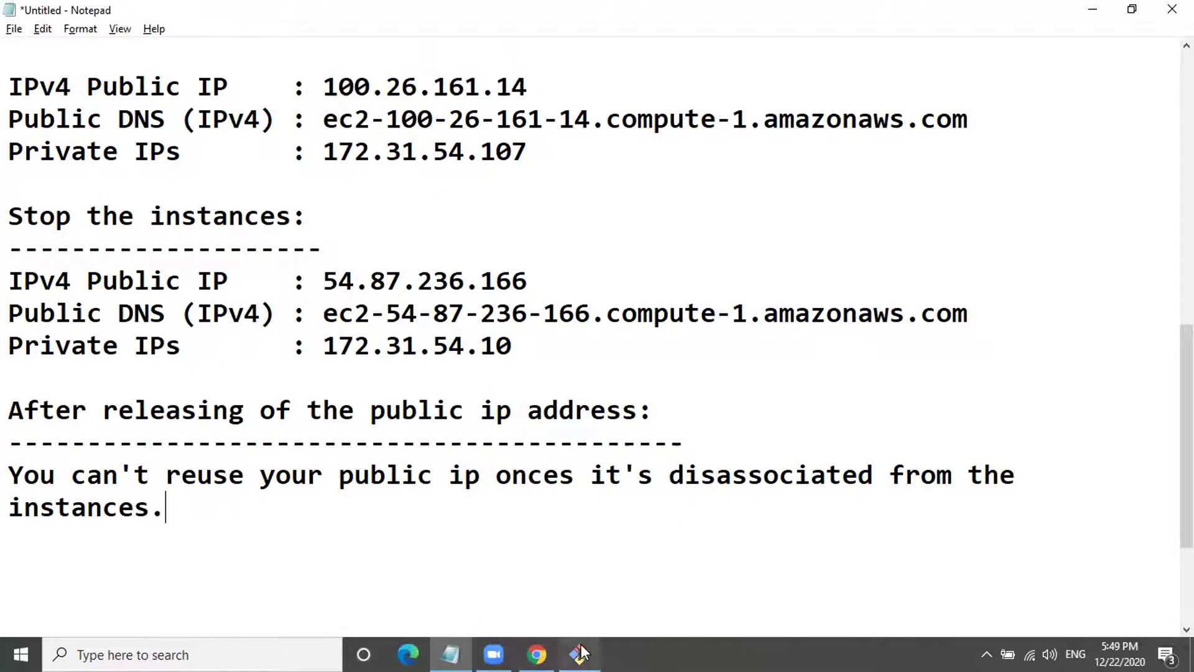
pyautogui.press('Return')
pyautogui.write('1.')
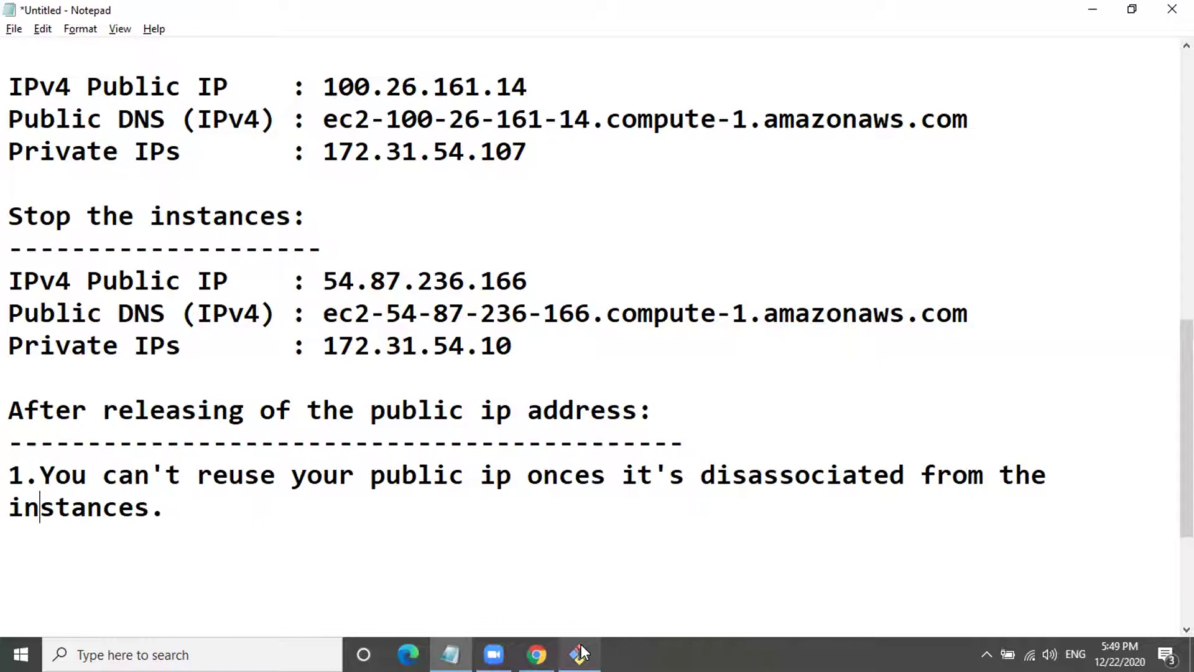
# Add point "2.the public ip address gets back to the address pool" after a blank line, followed by several empty lines
pyautogui.press('Return')
pyautogui.write('2.')
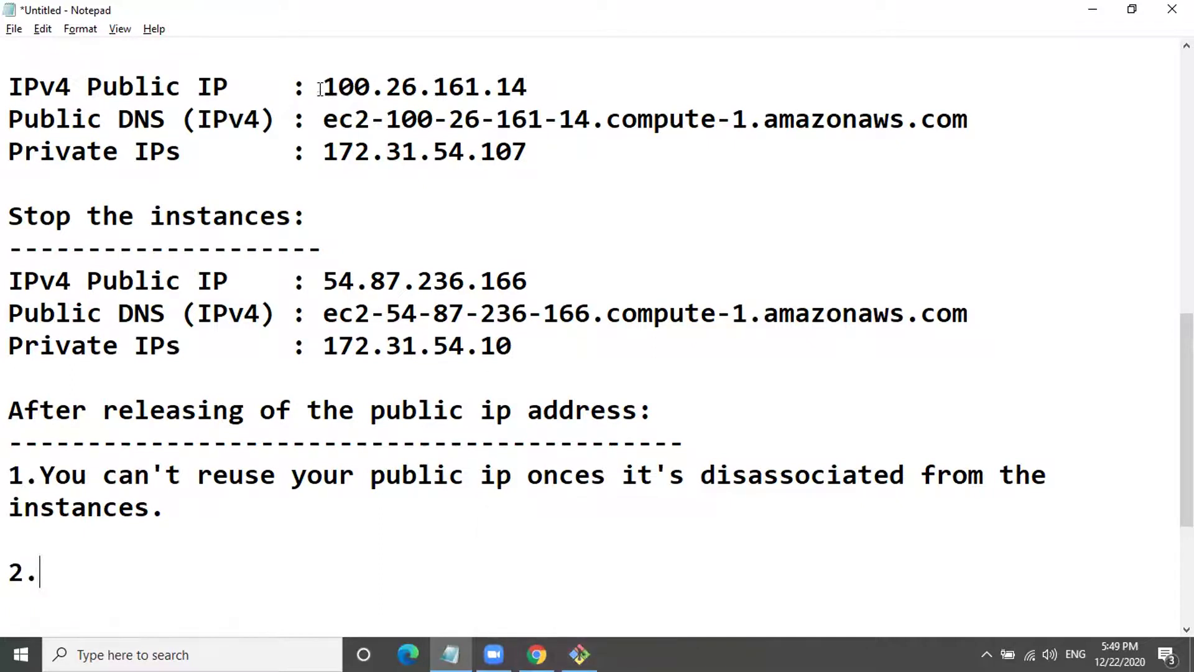
pyautogui.moveTo(322, 87); pyautogui.dragTo(527, 87)
pyautogui.click(134, 573)
pyautogui.write('the public ')
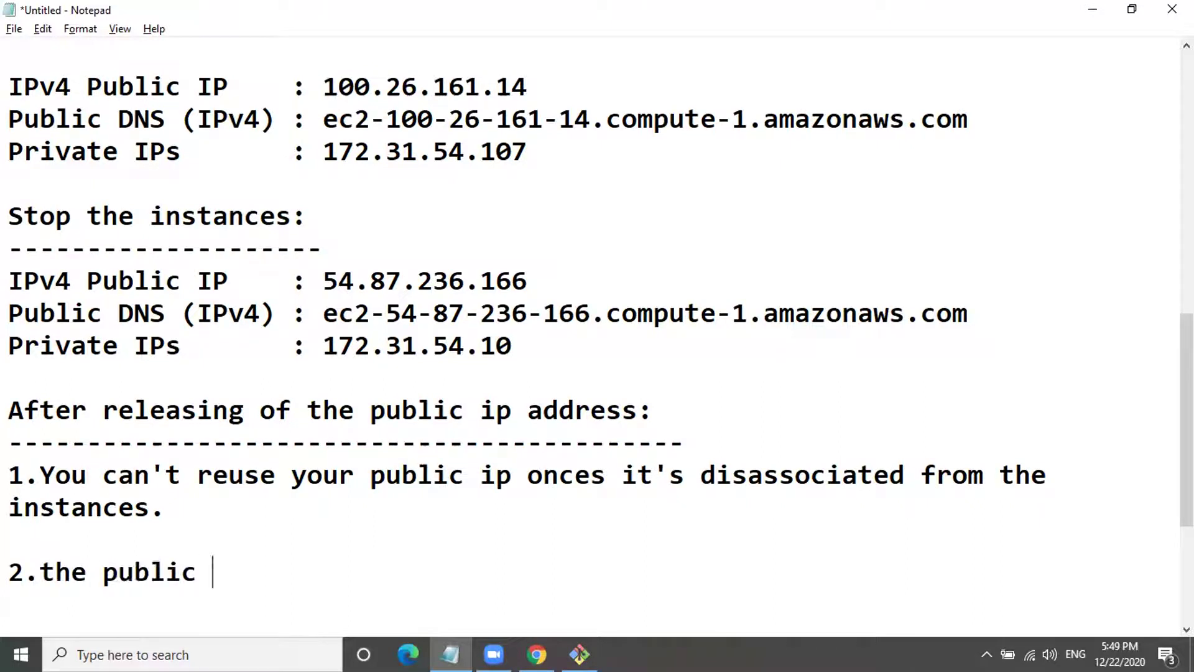
pyautogui.write('ip address ge')
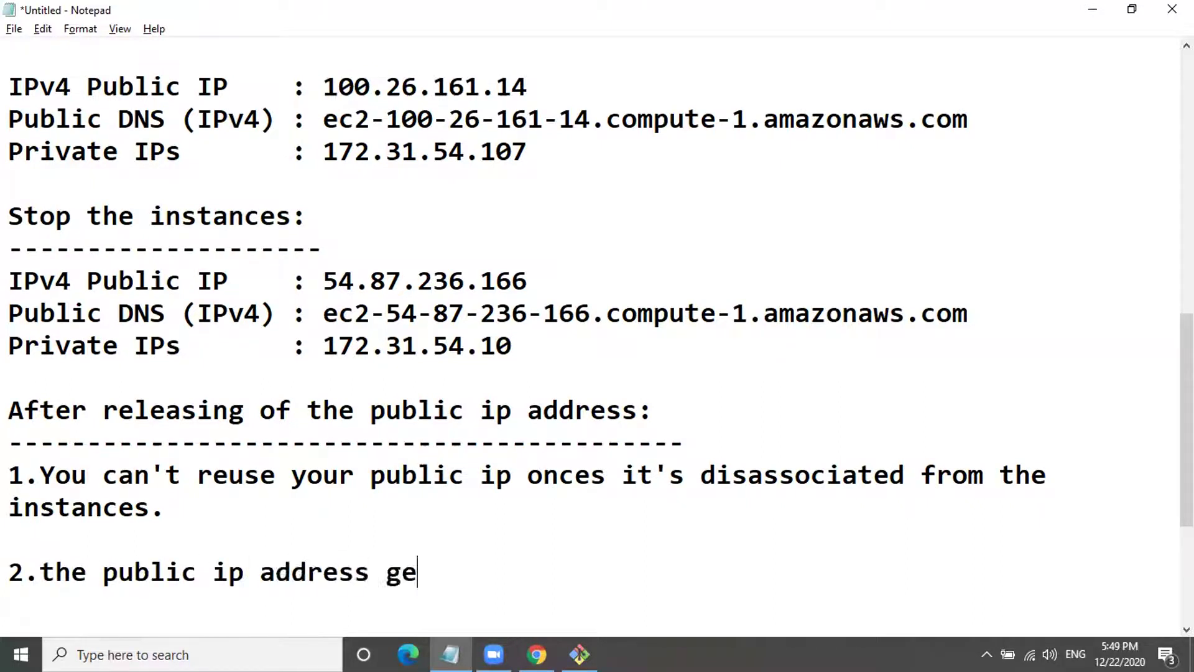
pyautogui.write('ts back t')
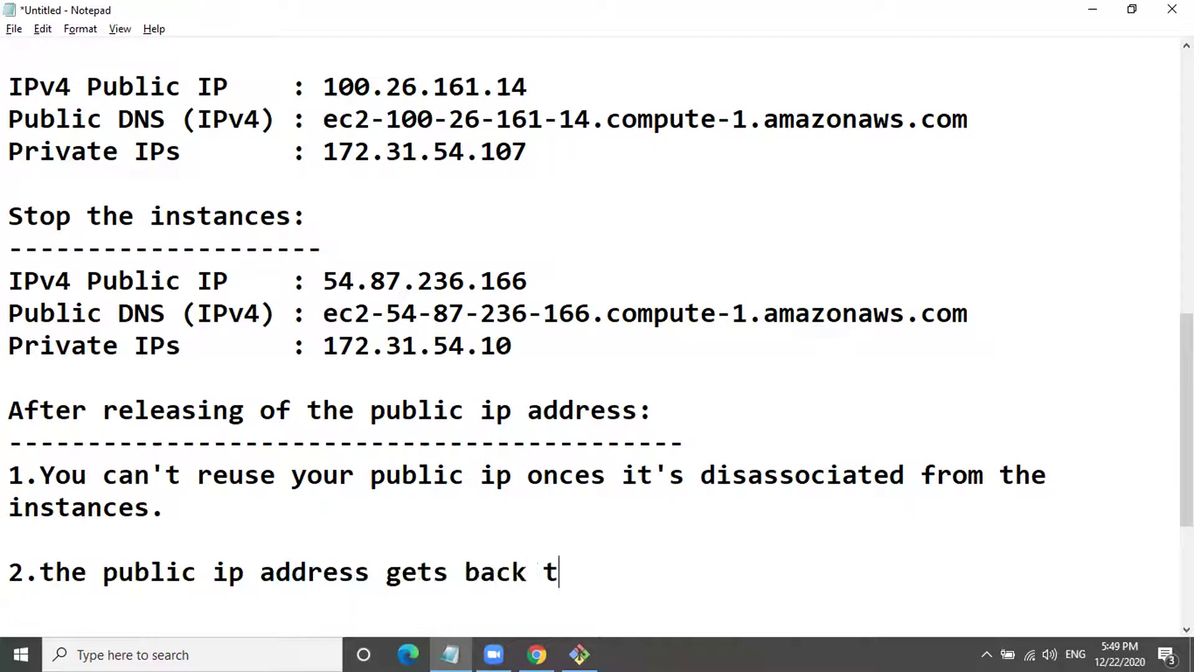
pyautogui.write('o the addr')
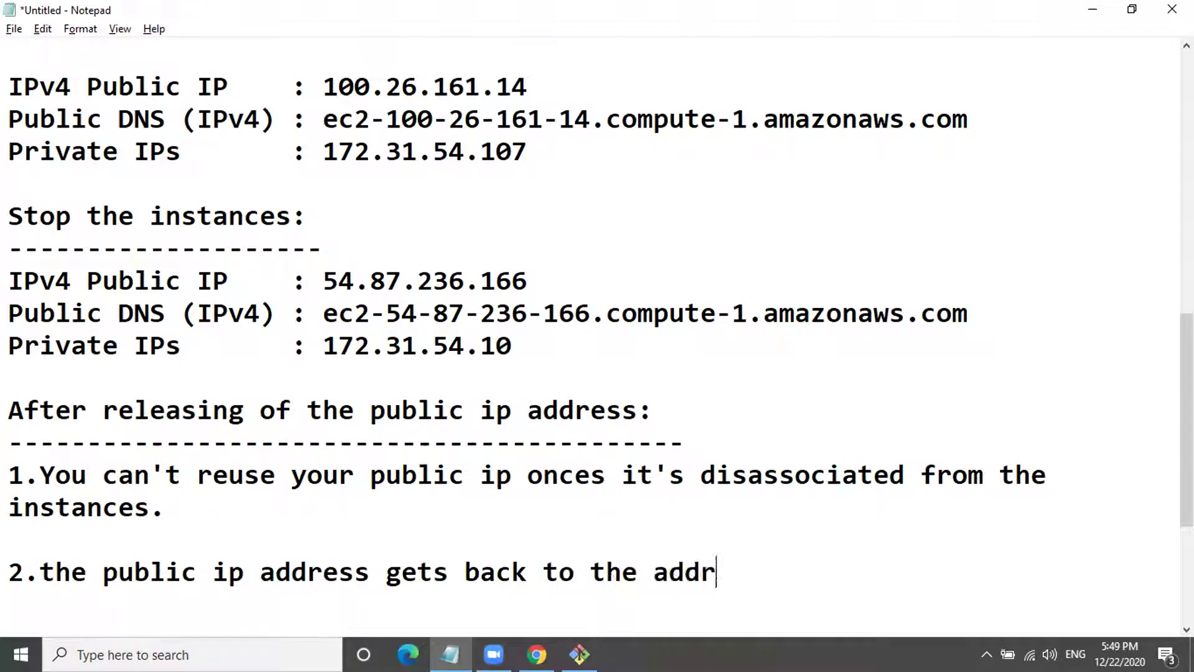
pyautogui.write('ess pool')
pyautogui.press('Return')
pyautogui.press('Return')
pyautogui.press('Return')
pyautogui.press('Return')
pyautogui.press('Return')
pyautogui.press('Return')
pyautogui.press('Return')
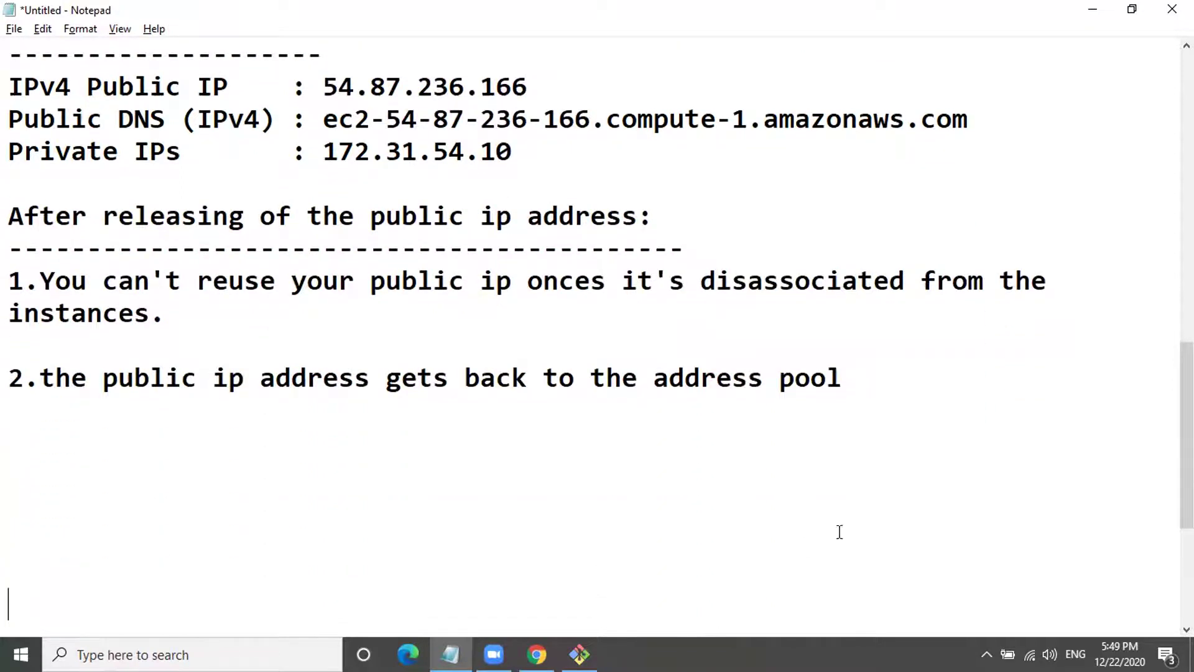
# Begin the third point below point 2 with "3. whe you stop instances", leaving a blank line between them
pyautogui.click(877, 375)
pyautogui.press('Return')
pyautogui.press('Return')
pyautogui.write('3. ')
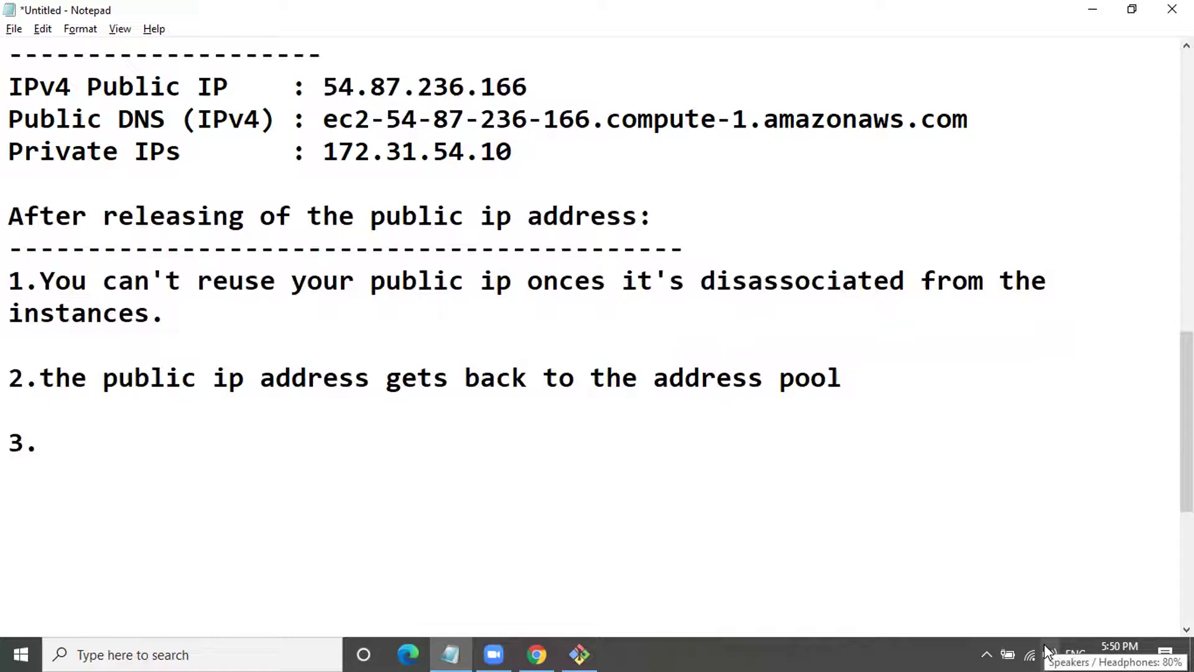
pyautogui.write('whe yo')
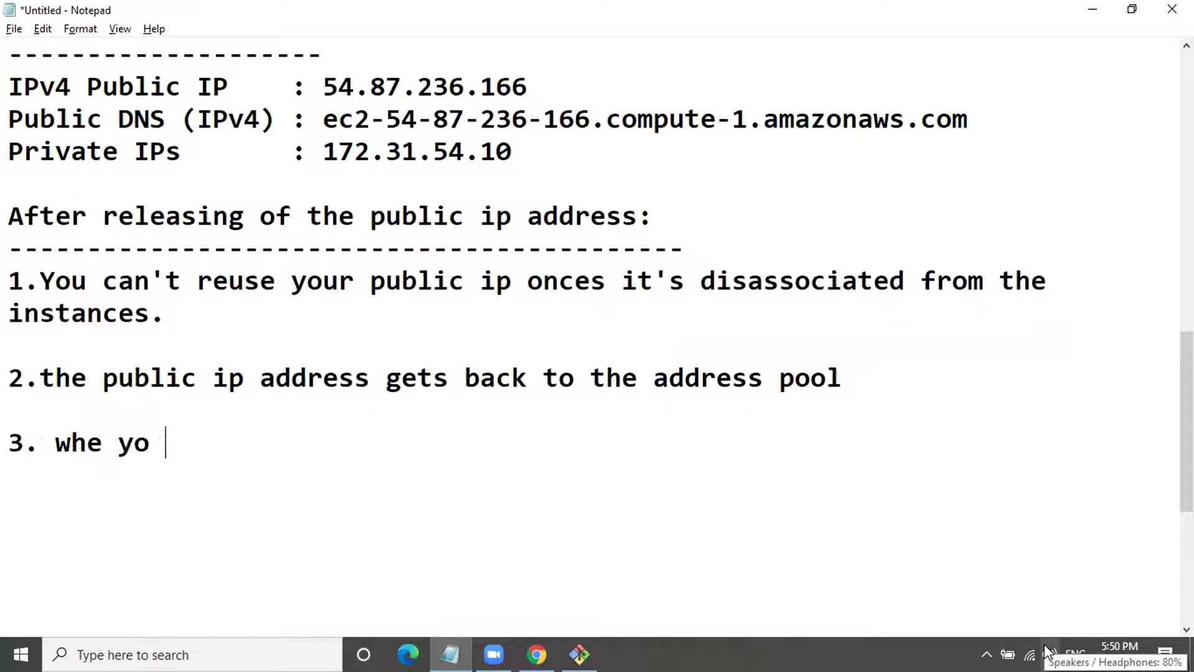
pyautogui.write('u stop i')
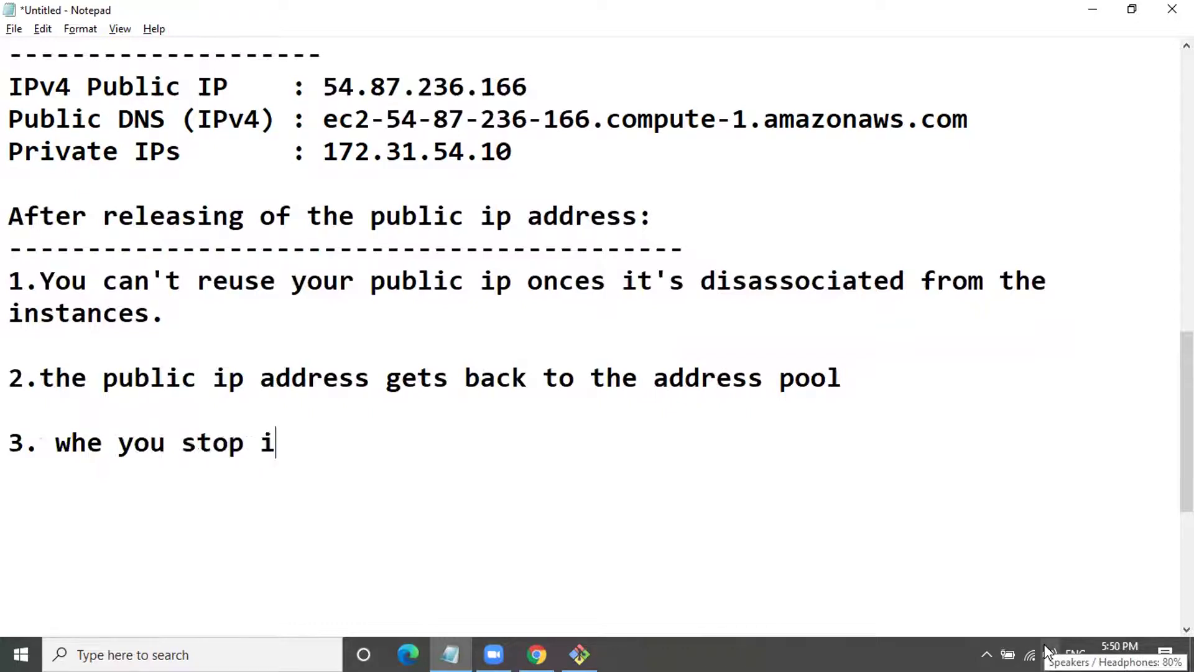
pyautogui.write('nstances')
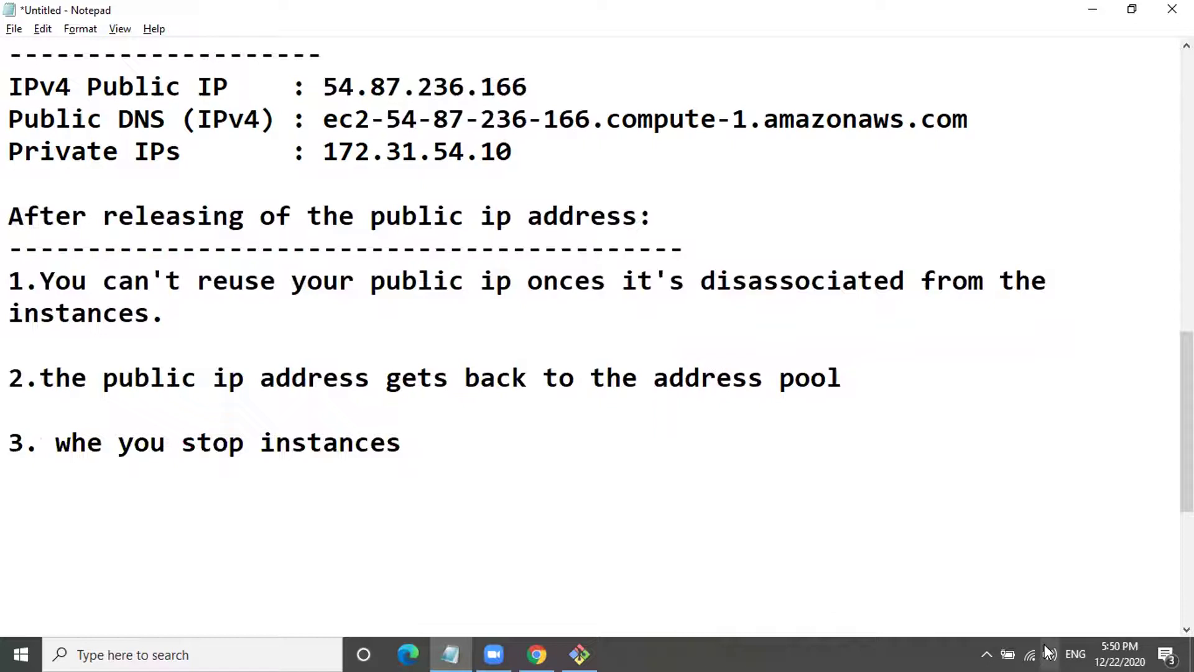
# Complete point 3 with ", when you start instances you can get new public ip address" and add a new line
pyautogui.write(', whe')
pyautogui.press('BackSpace')
pyautogui.write('n you start instances ')
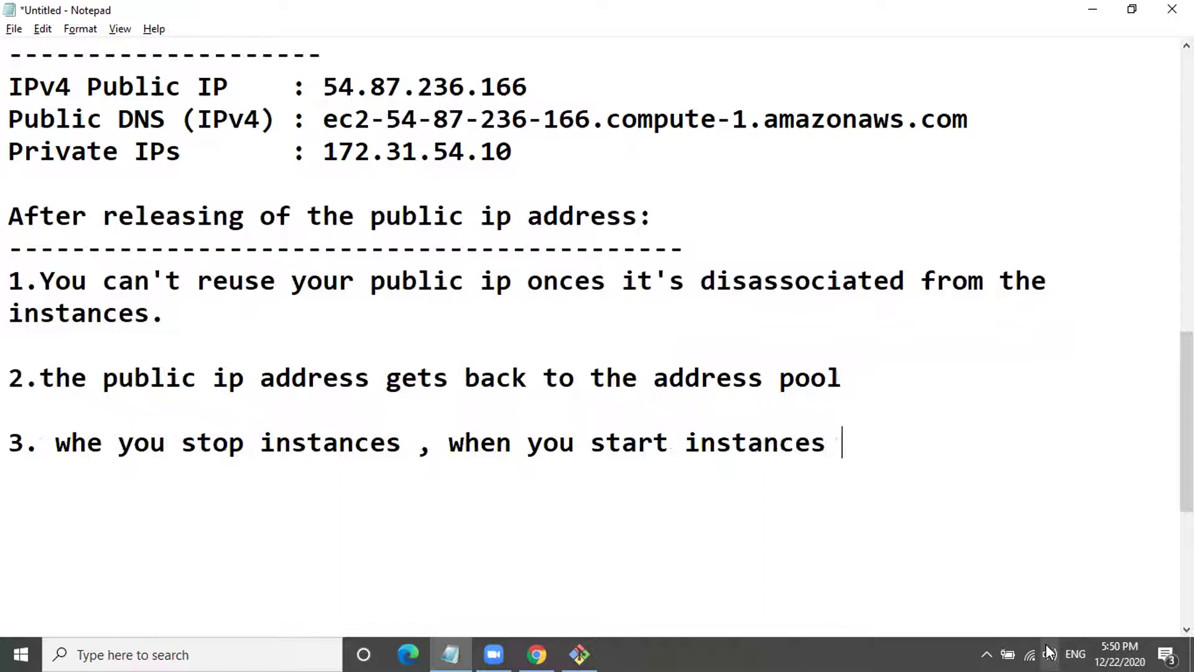
pyautogui.write('you can ge')
pyautogui.press('BackSpace')
pyautogui.write('et new pu')
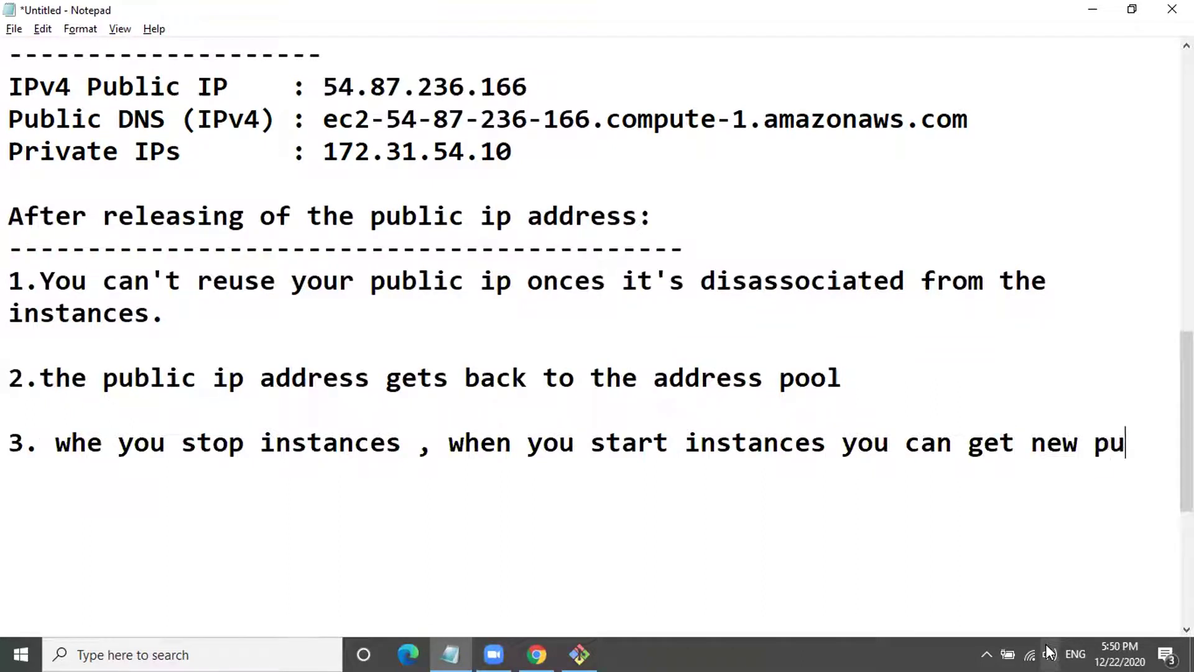
pyautogui.write('blic ip address')
pyautogui.press('Return')
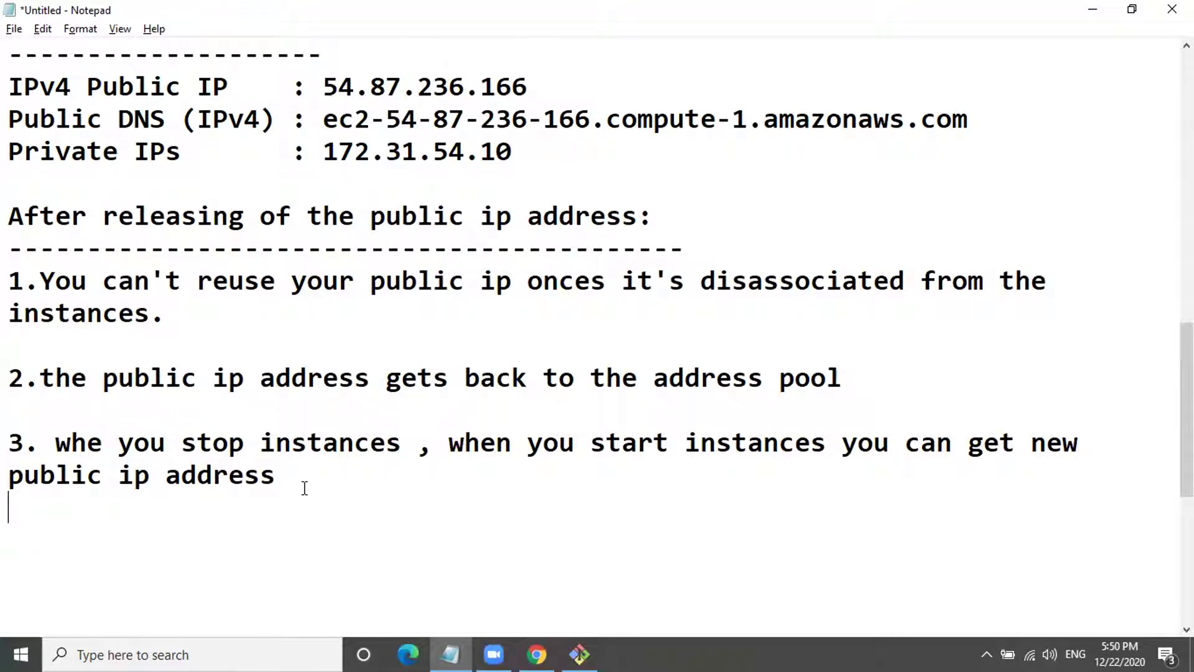
# Move point 3's wrapped "public ip address" text down by a blank line and add empty lines below it
pyautogui.click(10, 479)
pyautogui.press('Return')
pyautogui.click(315, 528)
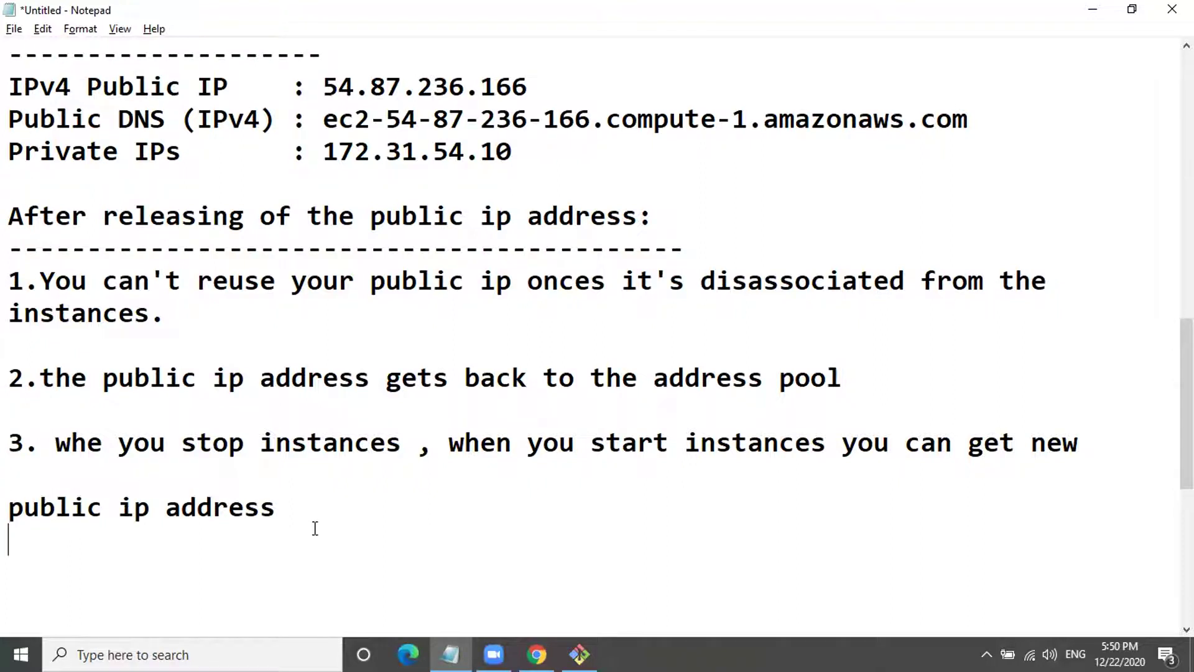
pyautogui.click(314, 507)
pyautogui.press('Return')
pyautogui.press('Return')
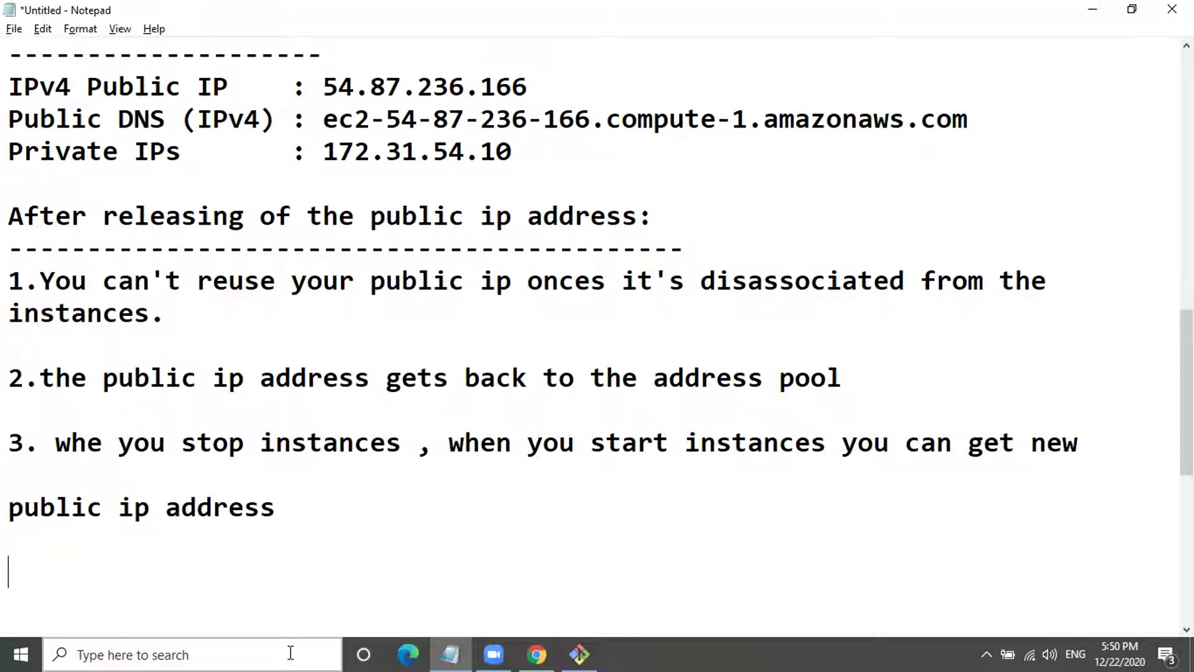
# Add more empty lines at the end of the notes and write "Elastic ip address" a blank line below point 3
pyautogui.press('Return')
pyautogui.press('Return')
pyautogui.press('Return')
pyautogui.press('Return')
pyautogui.press('Return')
pyautogui.press('Return')
pyautogui.press('Return')
pyautogui.press('Return')
pyautogui.press('Return')
pyautogui.press('Return')
pyautogui.press('Return')
pyautogui.press('Return')
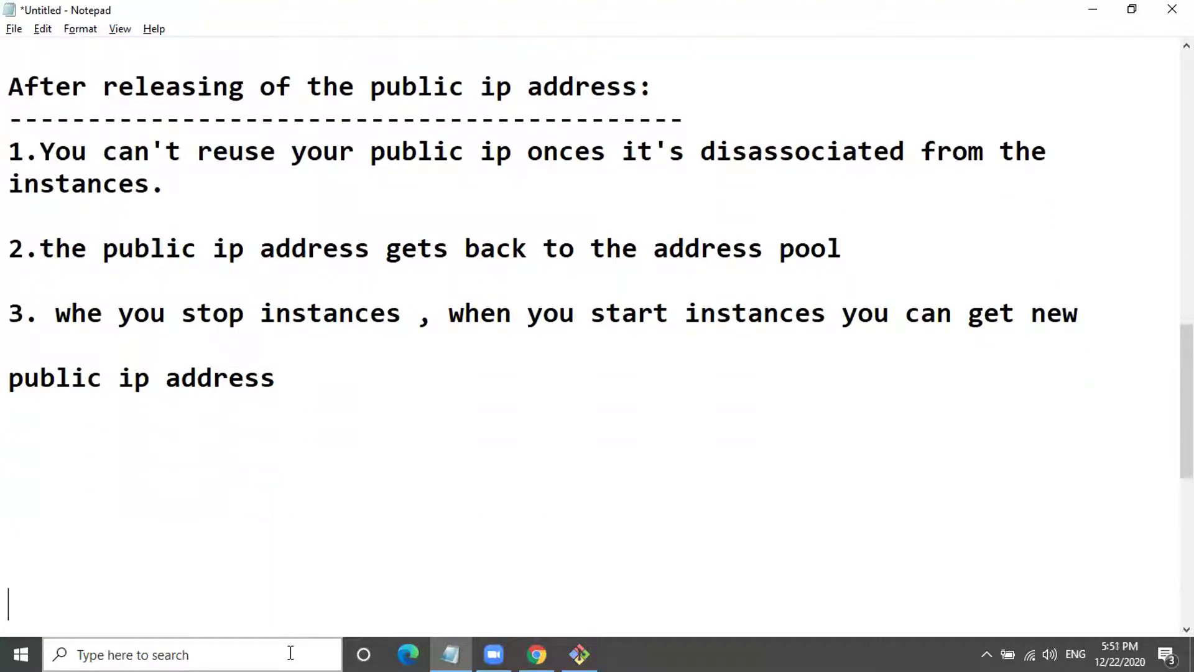
pyautogui.click(62, 240)
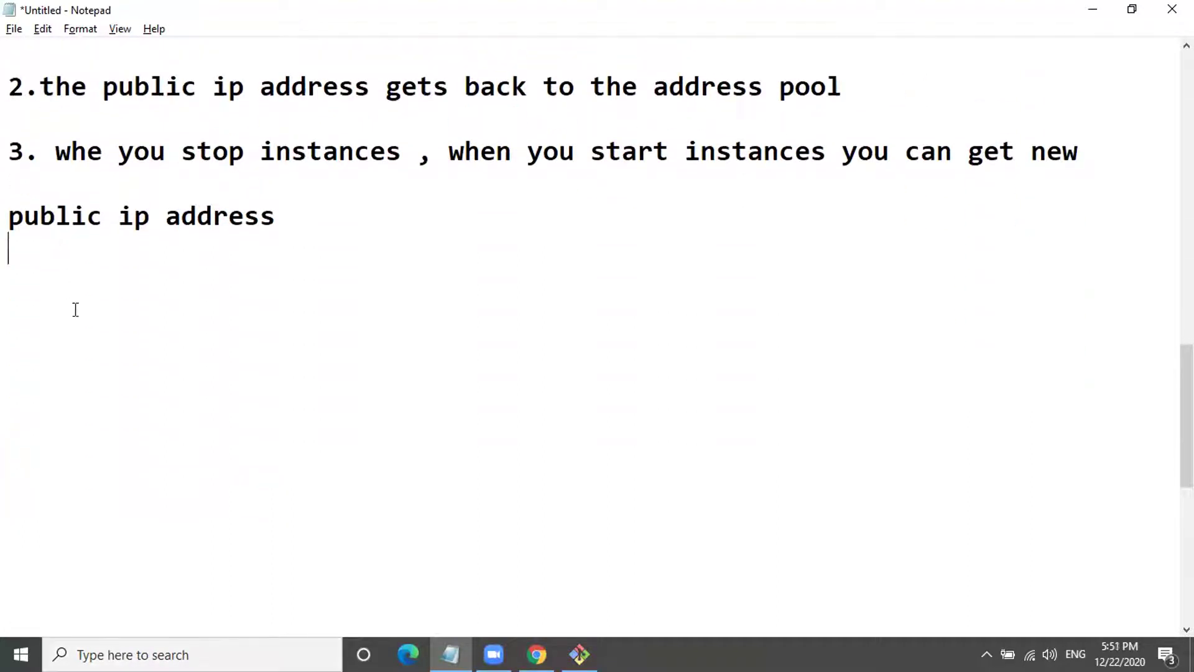
pyautogui.press('Return')
pyautogui.write('Elas')
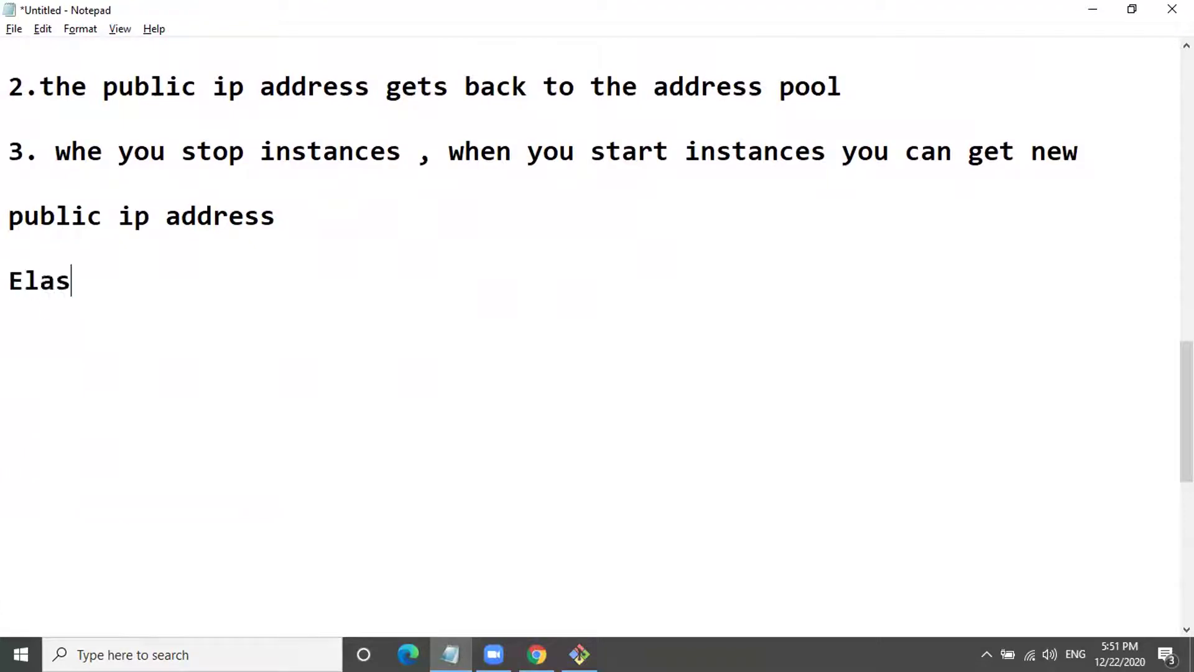
pyautogui.write('tic ip address')
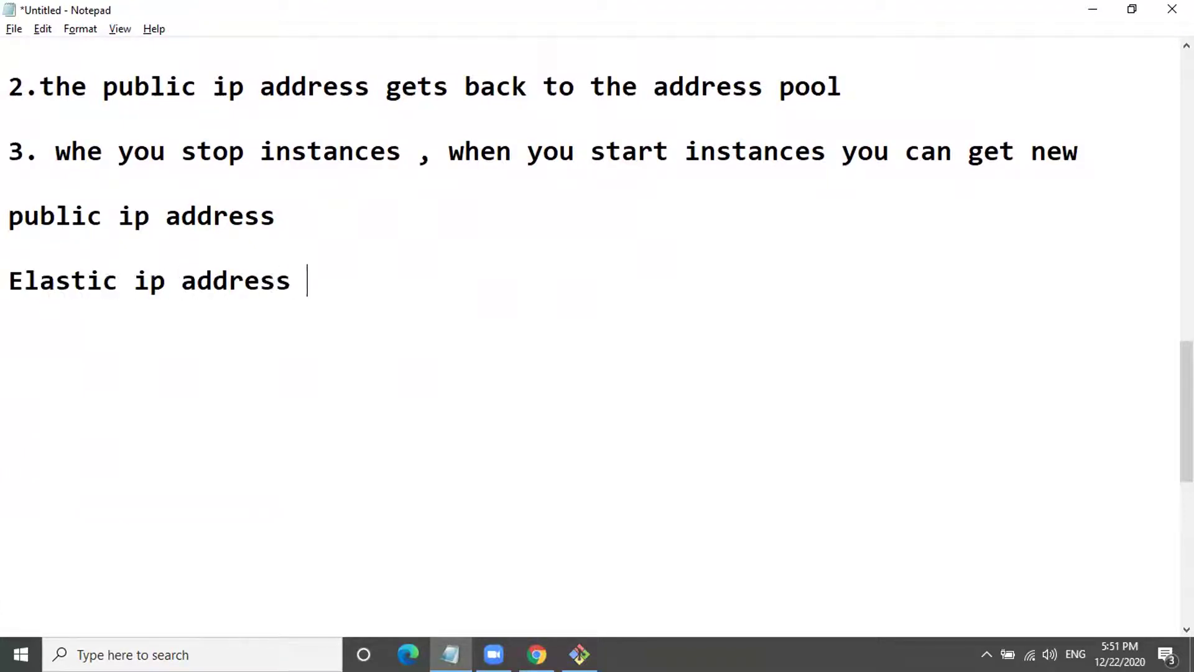
# Underline the "Elastic ip address" heading with a row of dashes and write "1. Elastic ip address is a public ip." below it
pyautogui.press('Return')
pyautogui.write('-----------------')
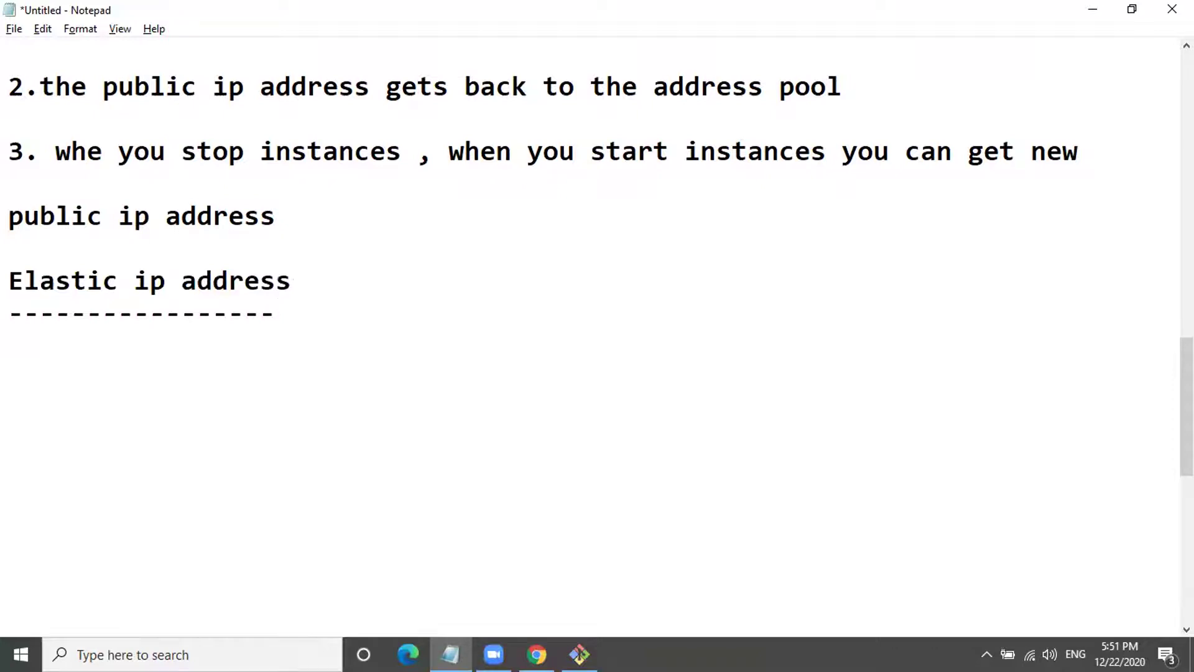
pyautogui.write('Ea')
pyautogui.press('BackSpace')
pyautogui.press('BackSpace')
pyautogui.press('Return')
pyautogui.write('1. Elastic ')
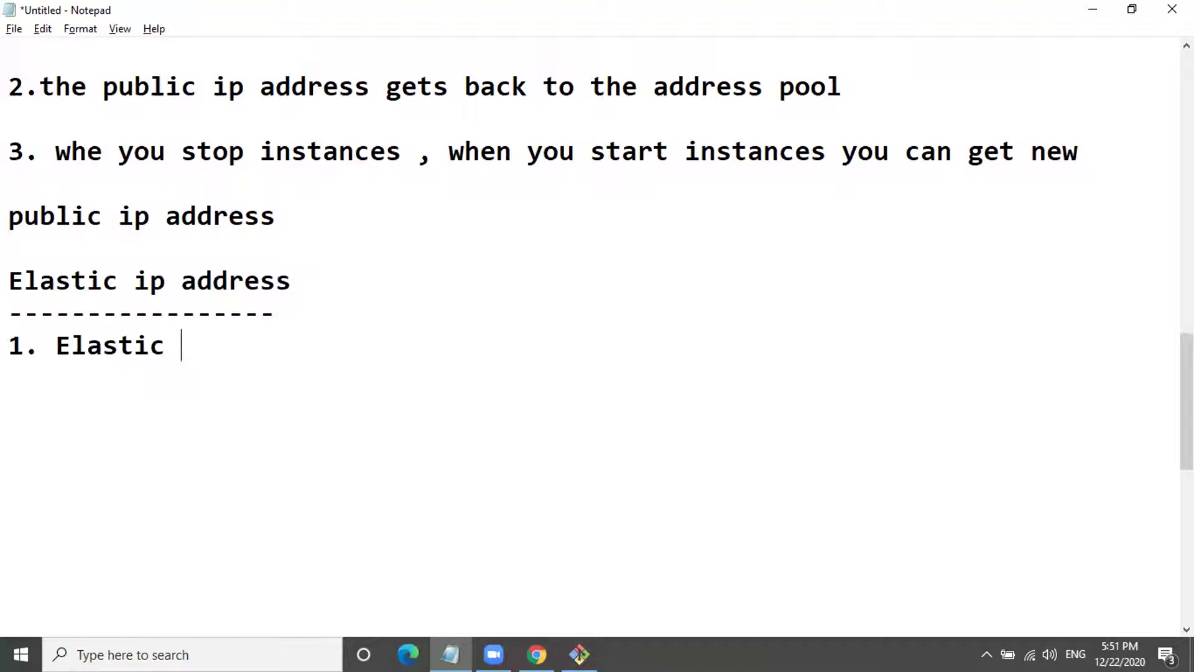
pyautogui.write('ip address is a pu')
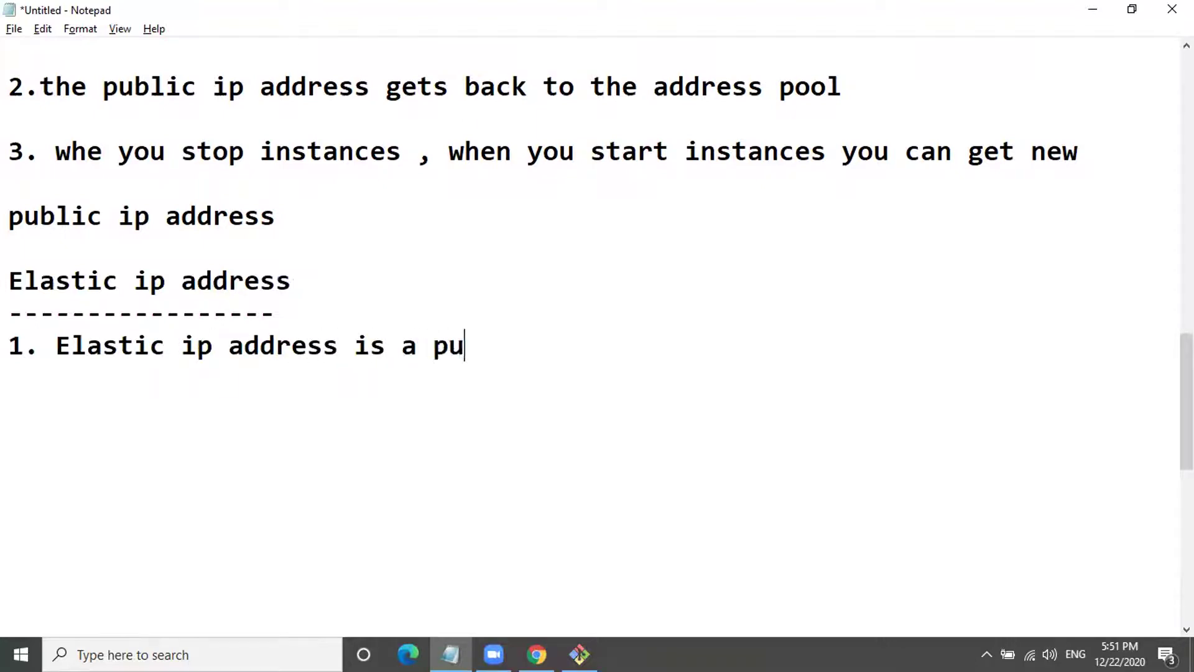
pyautogui.write('blic ip')
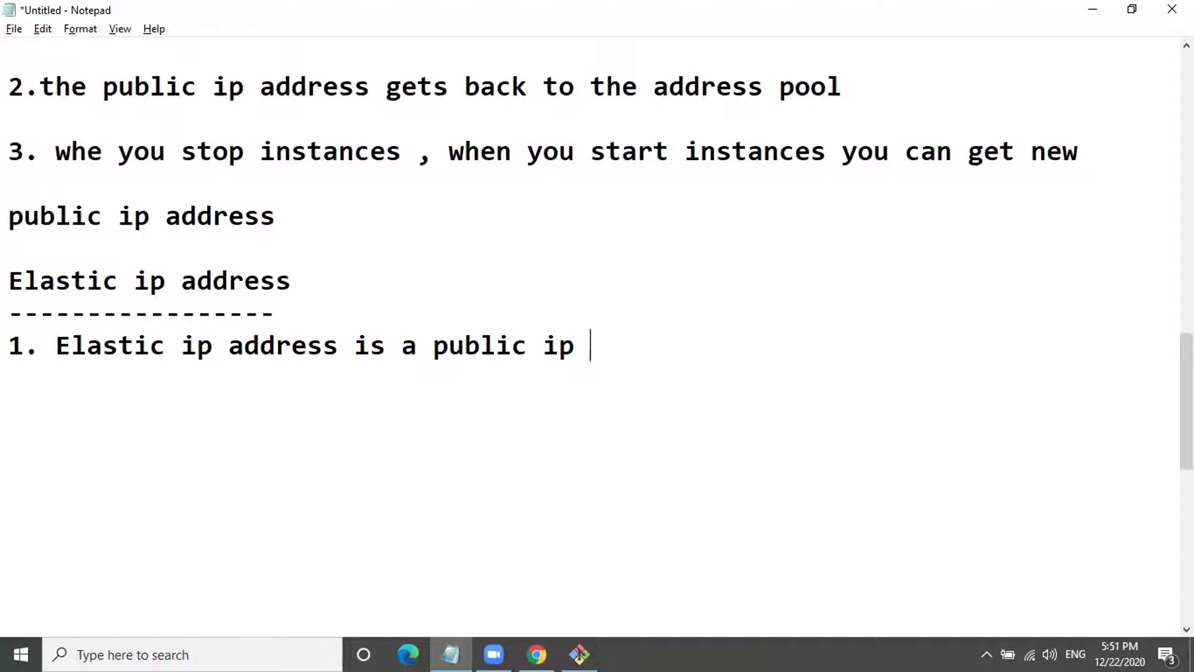
pyautogui.press('BackSpace')
pyautogui.write('.')
# Begin the second Elastic IP point with "2. That elastic ip a", leaving a blank line below point 1
pyautogui.press('Return')
pyautogui.press('Return')
pyautogui.write('2. that ')
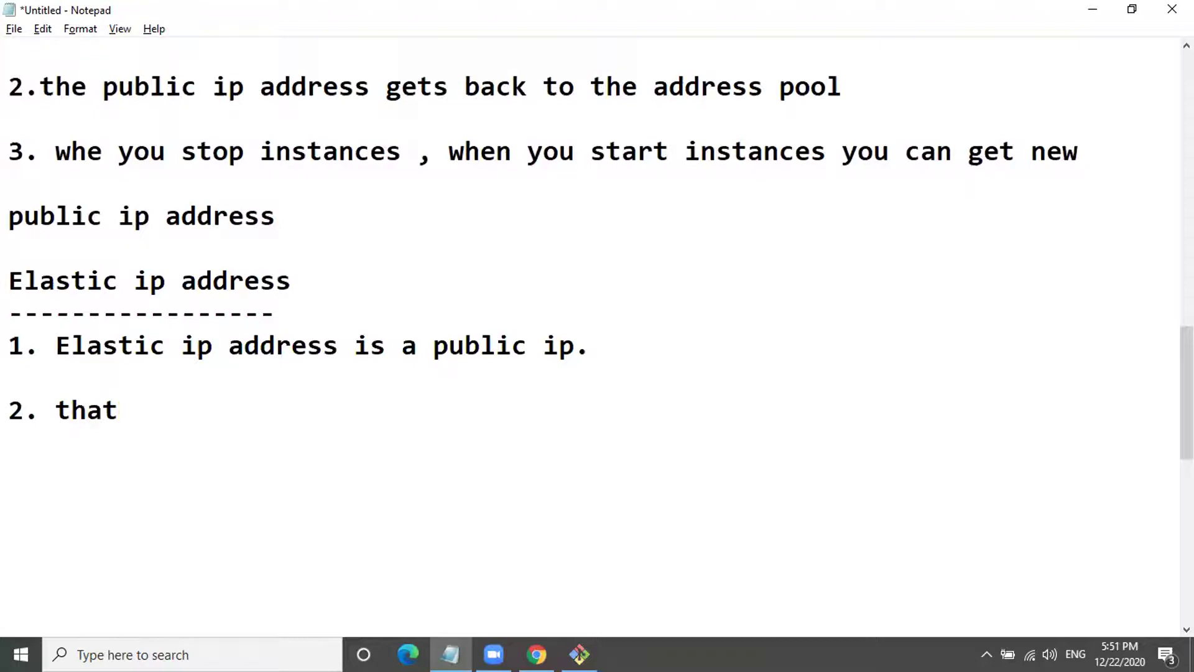
pyautogui.write('yo m')
pyautogui.press('BackSpace')
pyautogui.press('BackSpace')
pyautogui.press('BackSpace')
pyautogui.press('BackSpace')
pyautogui.press('BackSpace')
pyautogui.press('BackSpace')
pyautogui.press('BackSpace')
pyautogui.press('BackSpace')
pyautogui.press('BackSpace')
pyautogui.write('That elastip i')
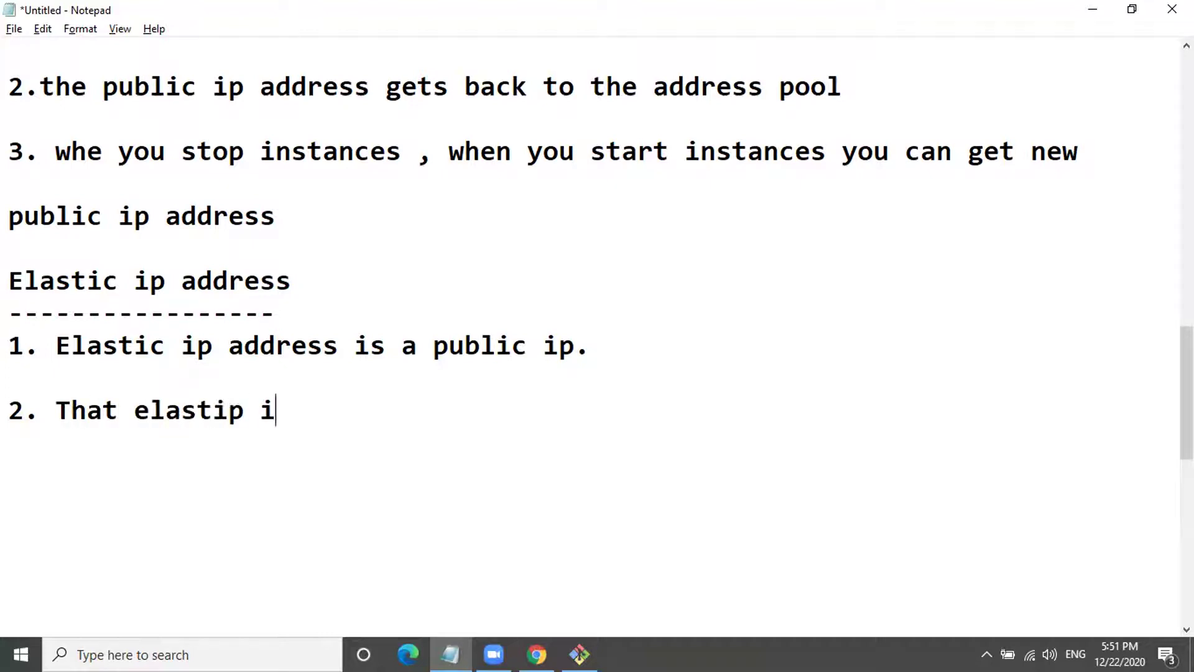
pyautogui.press('BackSpace')
pyautogui.press('BackSpace')
pyautogui.press('BackSpace')
pyautogui.write('c ip a')
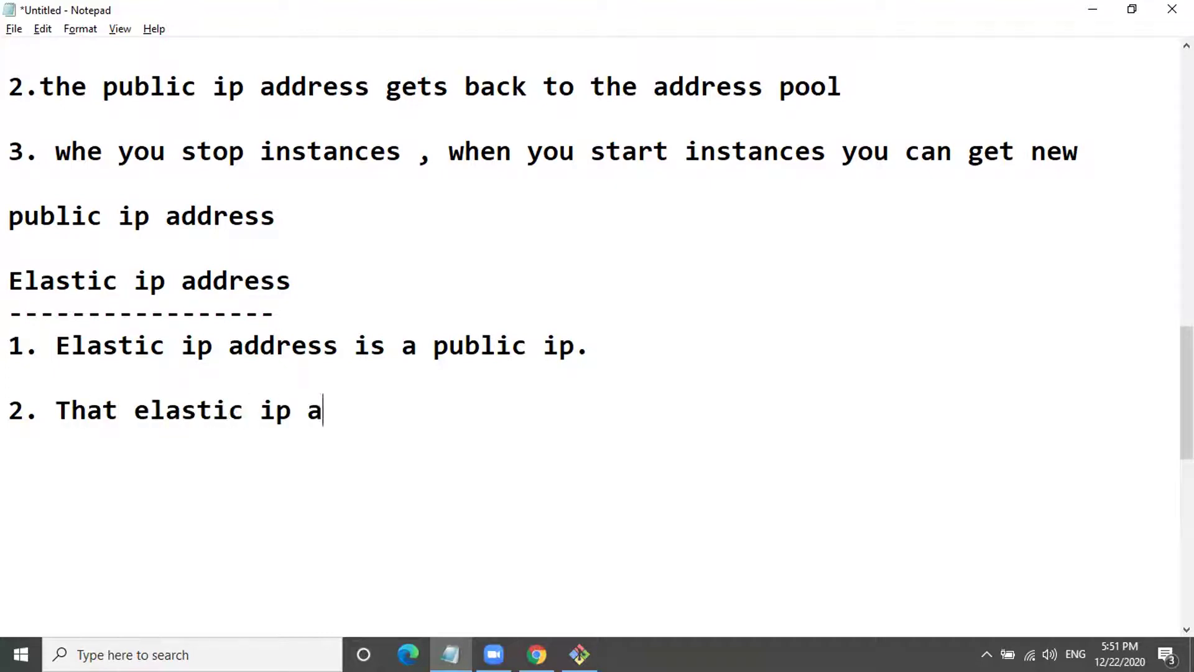
# Complete point 2 so it reads "That elastic ip address you may allocate to your account." and add a new line
pyautogui.write('ddress you may allocate to ')
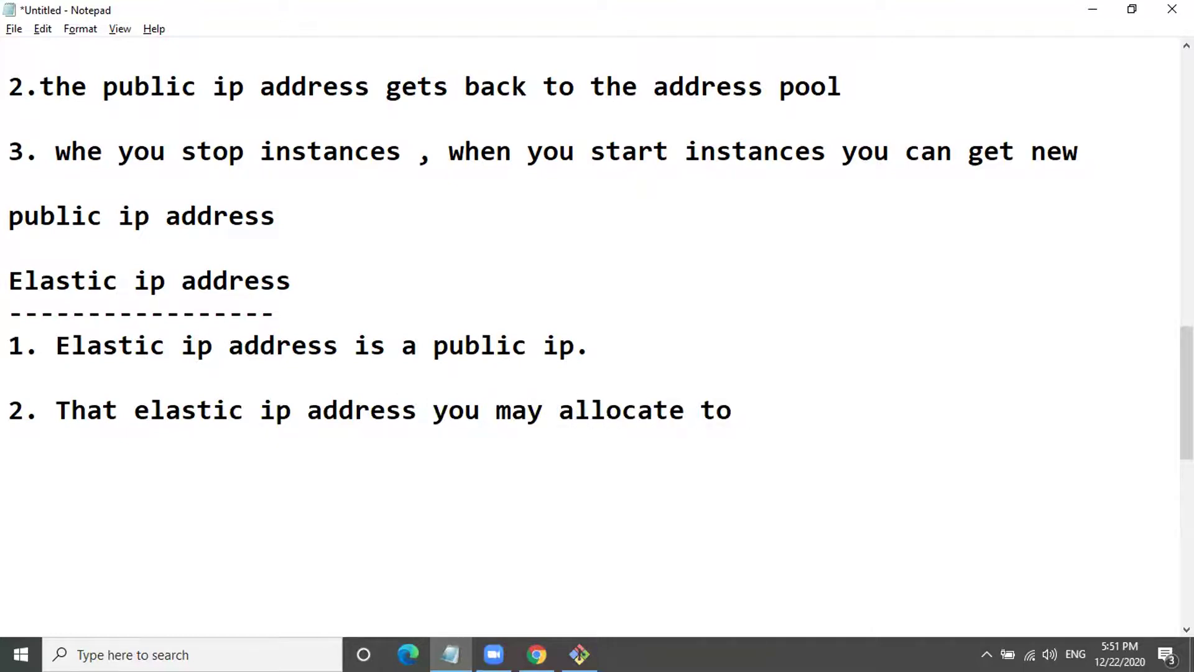
pyautogui.write('you')
pyautogui.press('BackSpace')
pyautogui.write('r account')
pyautogui.press('BackSpace')
pyautogui.write('.')
pyautogui.press('Return')
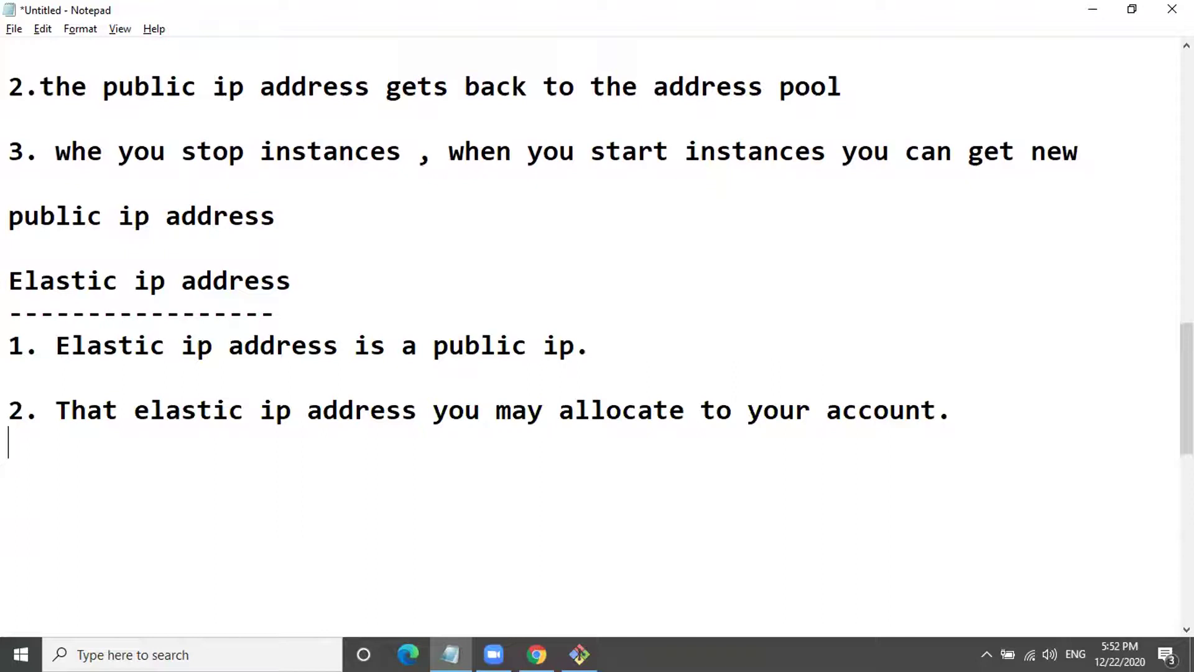
# Write "3. EIP is allocate to your account unless release it." a blank line below point 2 and add a new line
pyautogui.press('Return')
pyautogui.write('3. EIP is allocate to your account unless ')
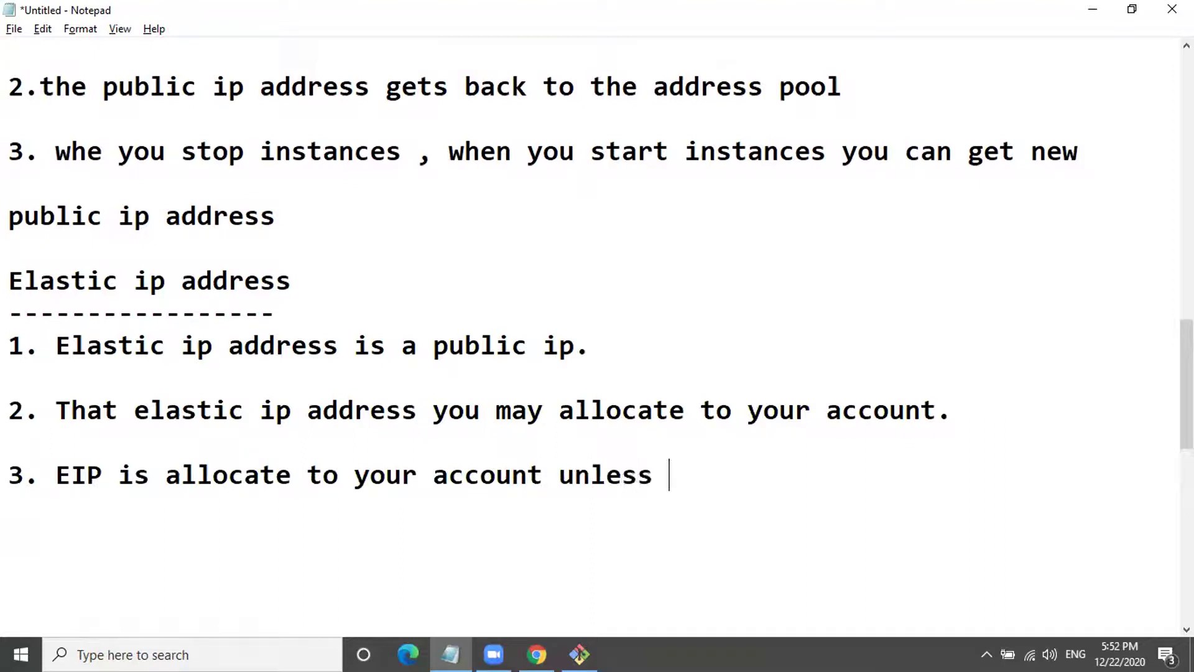
pyautogui.write('release')
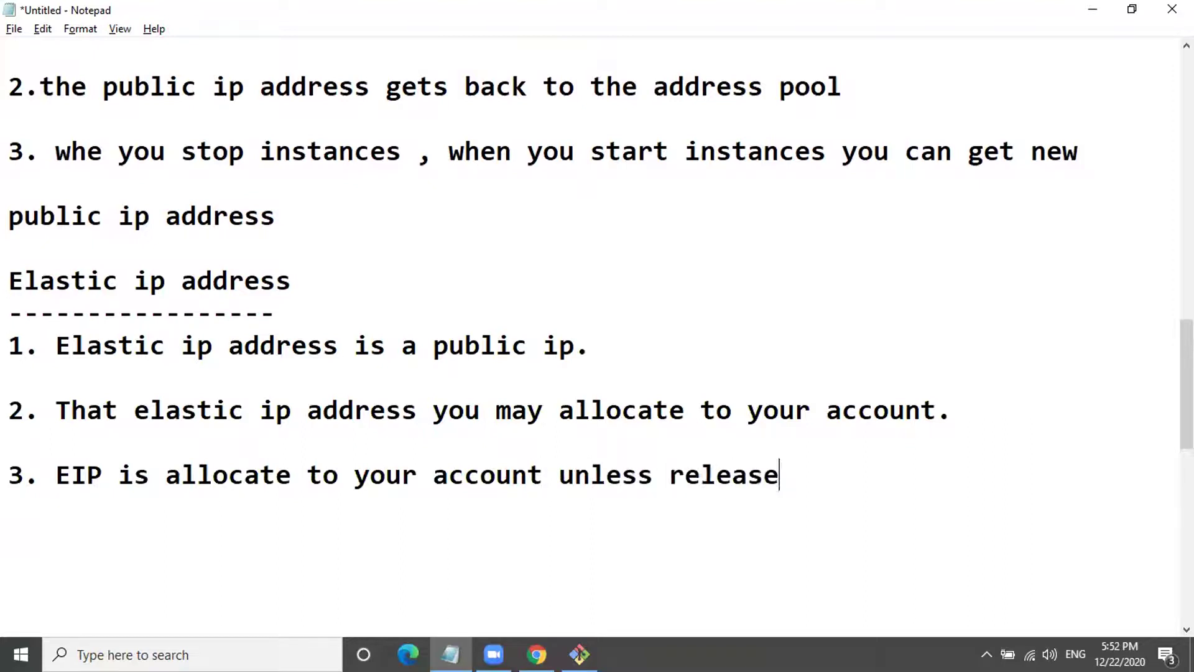
pyautogui.write(' it.')
pyautogui.press('Return')
# Switch to the EC2 console in Chrome and open the Elastic IPs page in a new browser tab
pyautogui.hotkey('alt', 'Tab')
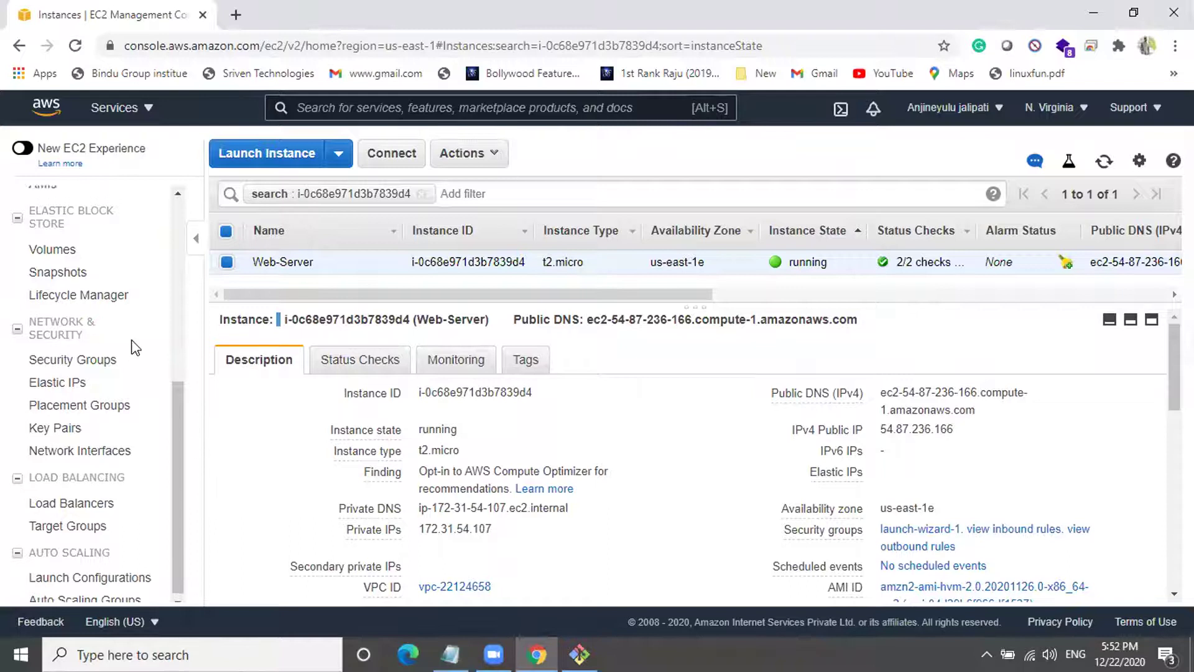
pyautogui.scroll(4, 133, 336)
pyautogui.scroll(-3, 133, 317)
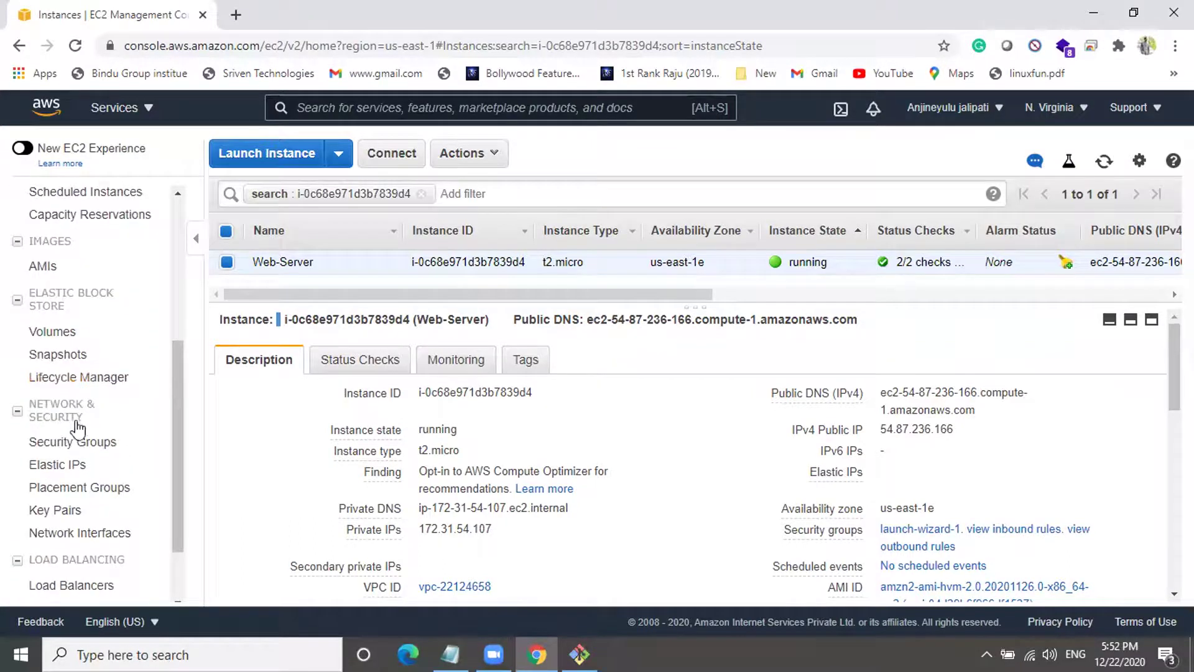
pyautogui.rightClick(58, 464)
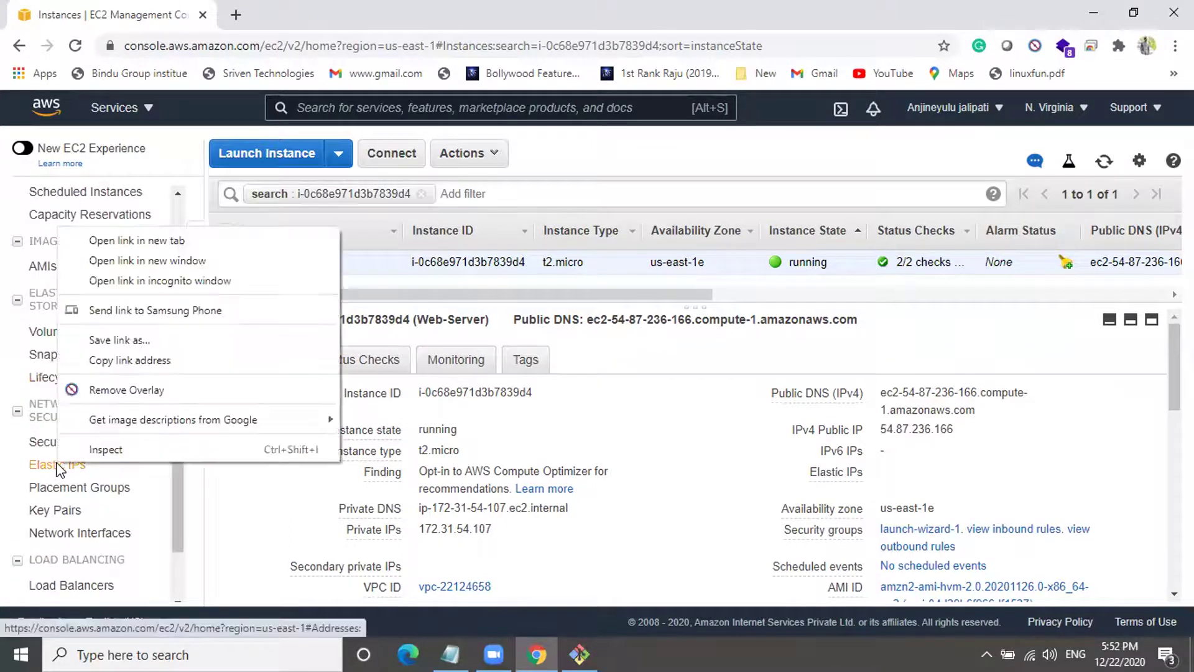
pyautogui.click(131, 240)
pyautogui.click(290, 25)
# Refresh the instances list and check the Elastic IPs field in the Web-Server instance's description
pyautogui.click(115, 16)
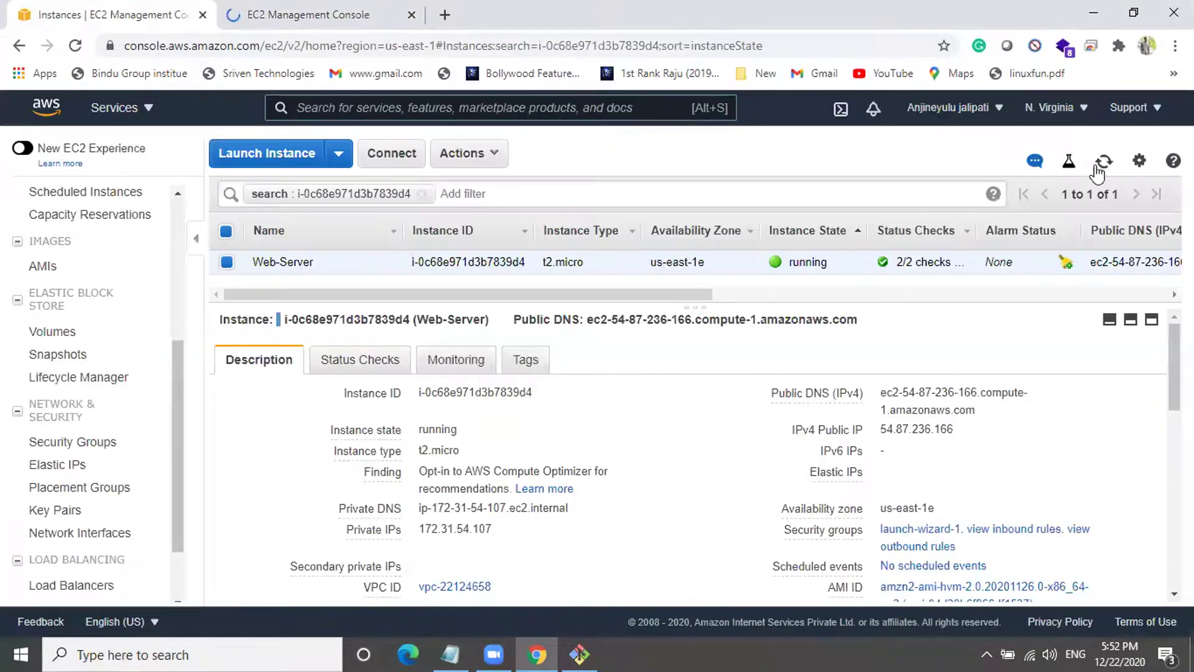
pyautogui.click(1097, 167)
pyautogui.moveTo(846, 478); pyautogui.dragTo(865, 480)
pyautogui.click(815, 476)
# Dismiss the notification on the Elastic IPs page and allocate a new address from the Amazon pool in us-east-1
pyautogui.click(327, 27)
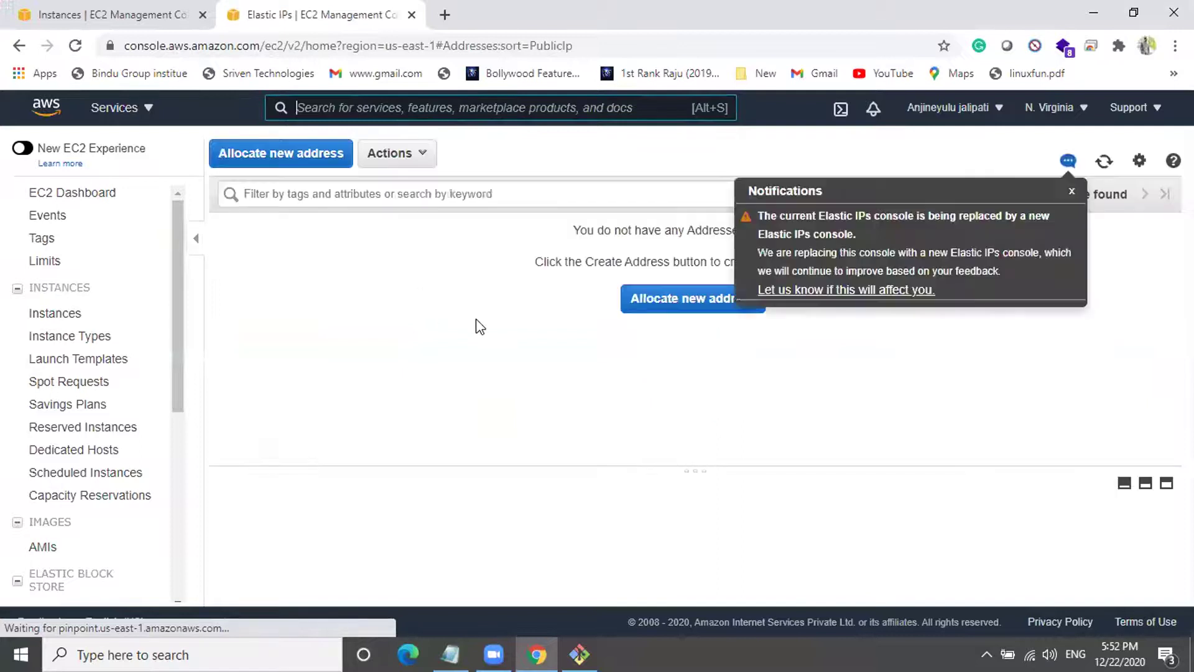
pyautogui.click(1071, 191)
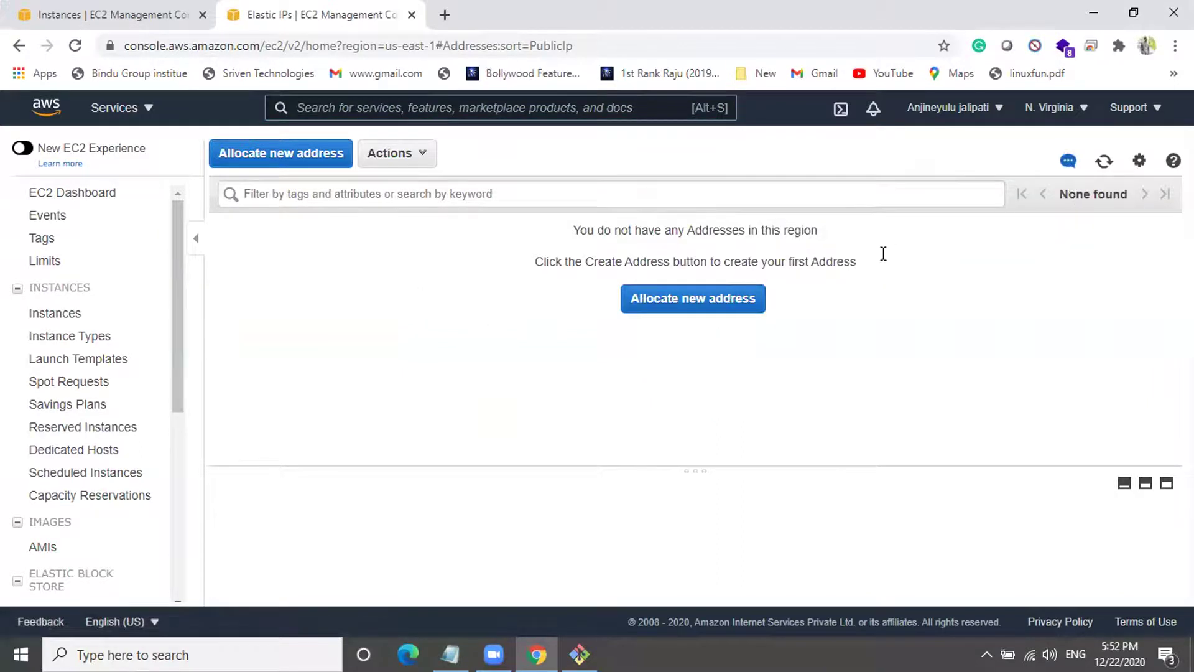
pyautogui.click(722, 313)
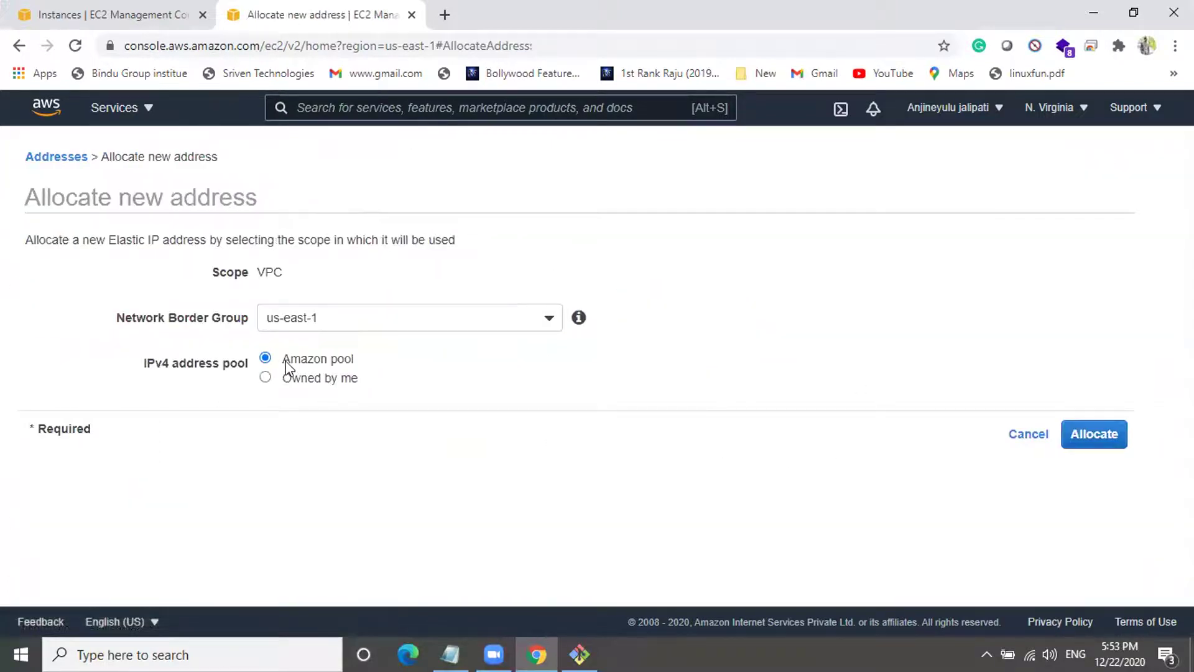
pyautogui.moveTo(336, 367); pyautogui.dragTo(346, 366)
pyautogui.click(1087, 444)
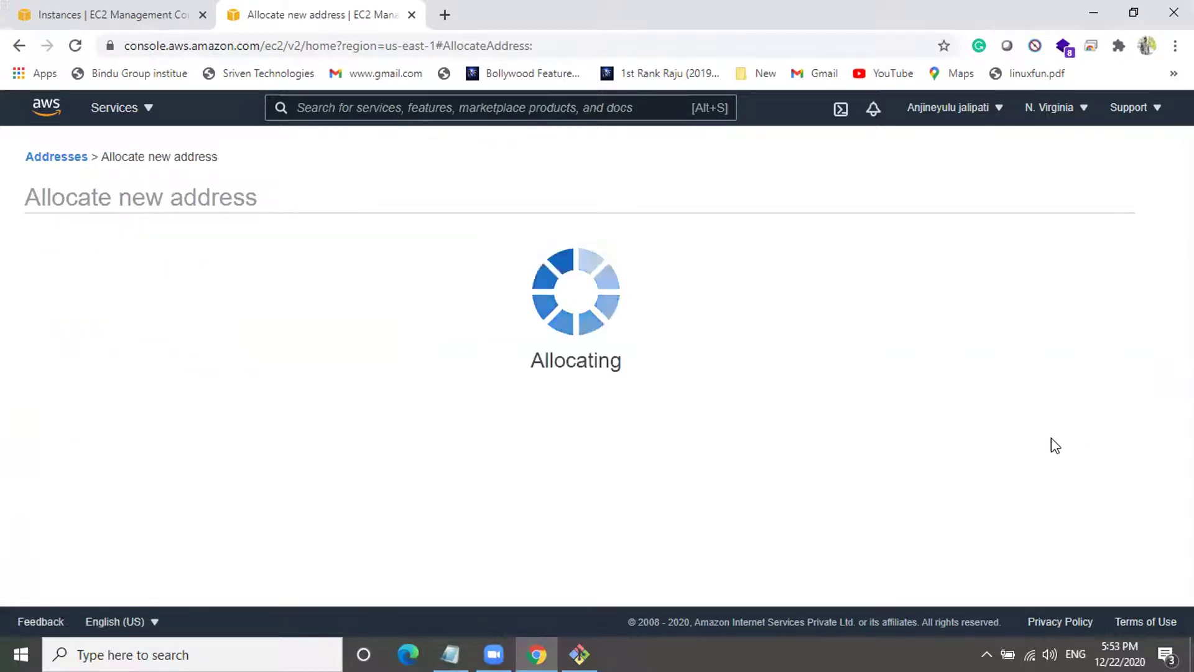
pyautogui.click(826, 354)
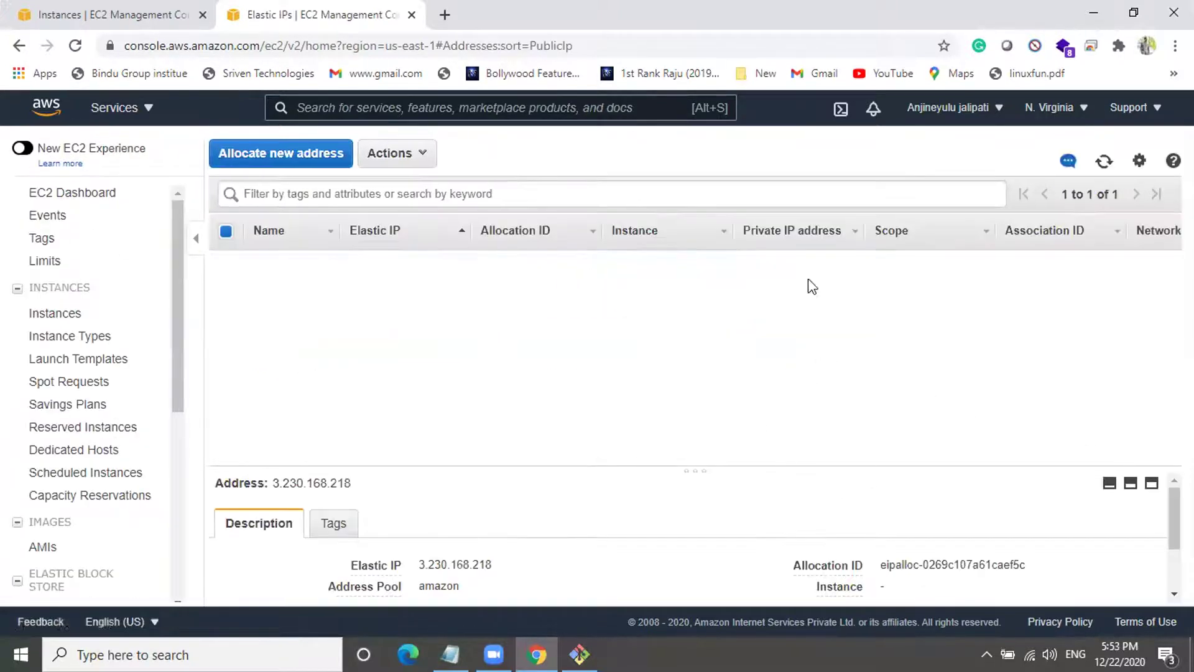
# Examine the newly allocated Elastic IP, then refresh the instances list and recheck the Web-Server instance's addresses
pyautogui.moveTo(323, 262); pyautogui.dragTo(424, 264)
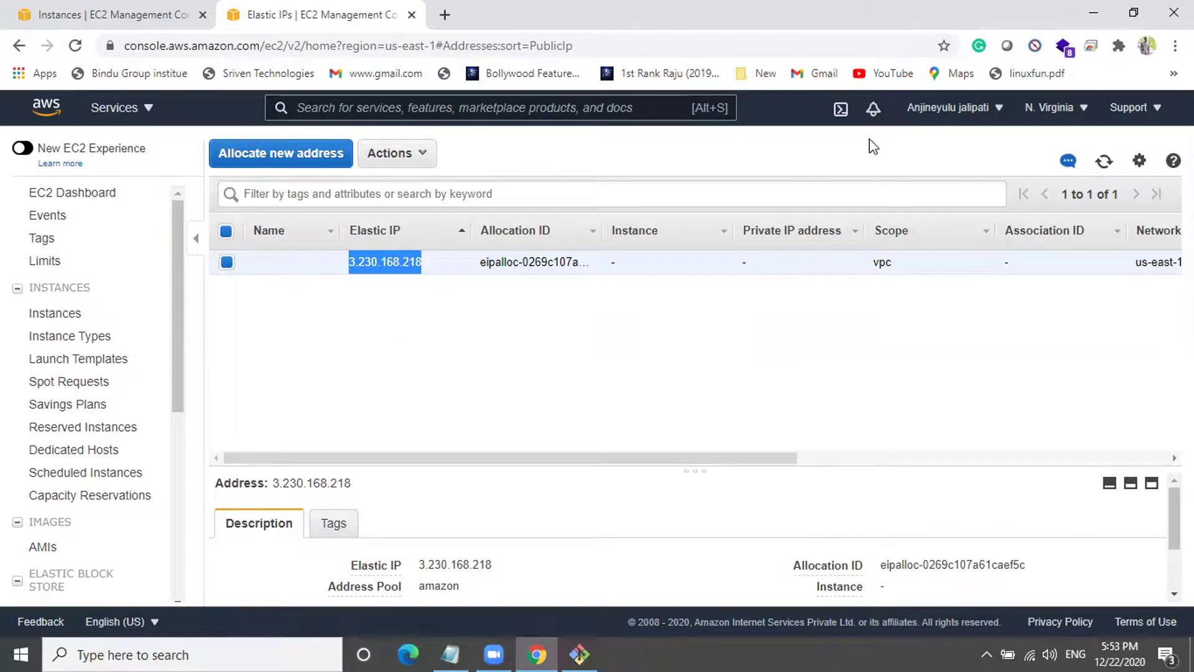
pyautogui.click(551, 332)
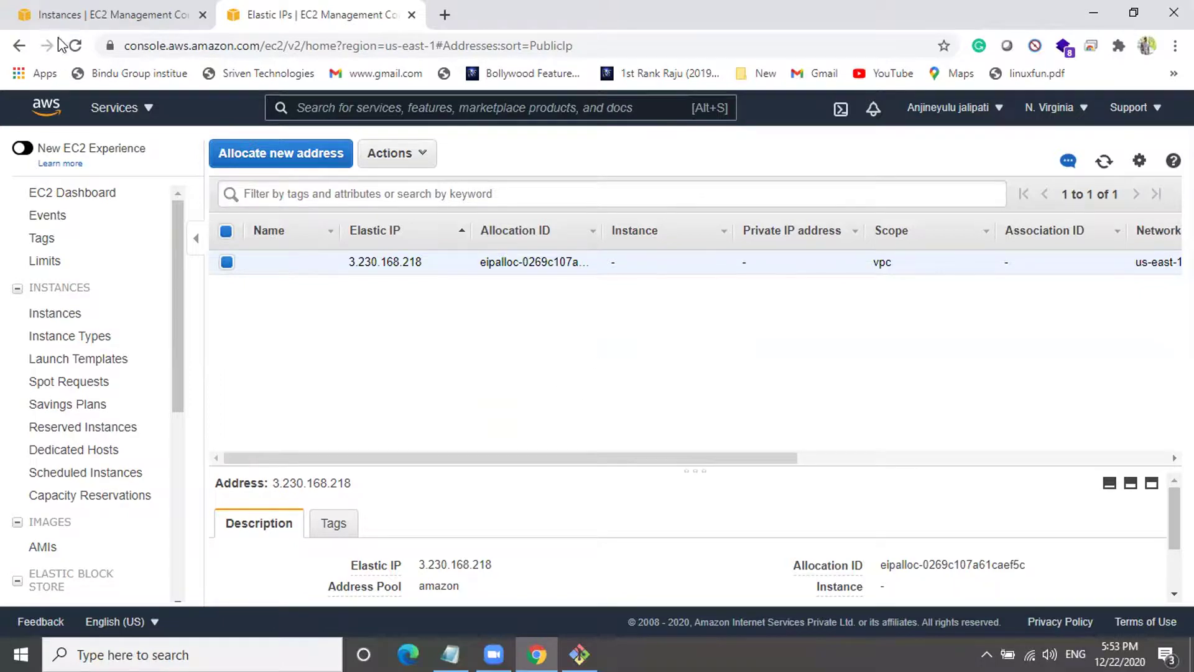
pyautogui.click(64, 14)
pyautogui.click(1104, 161)
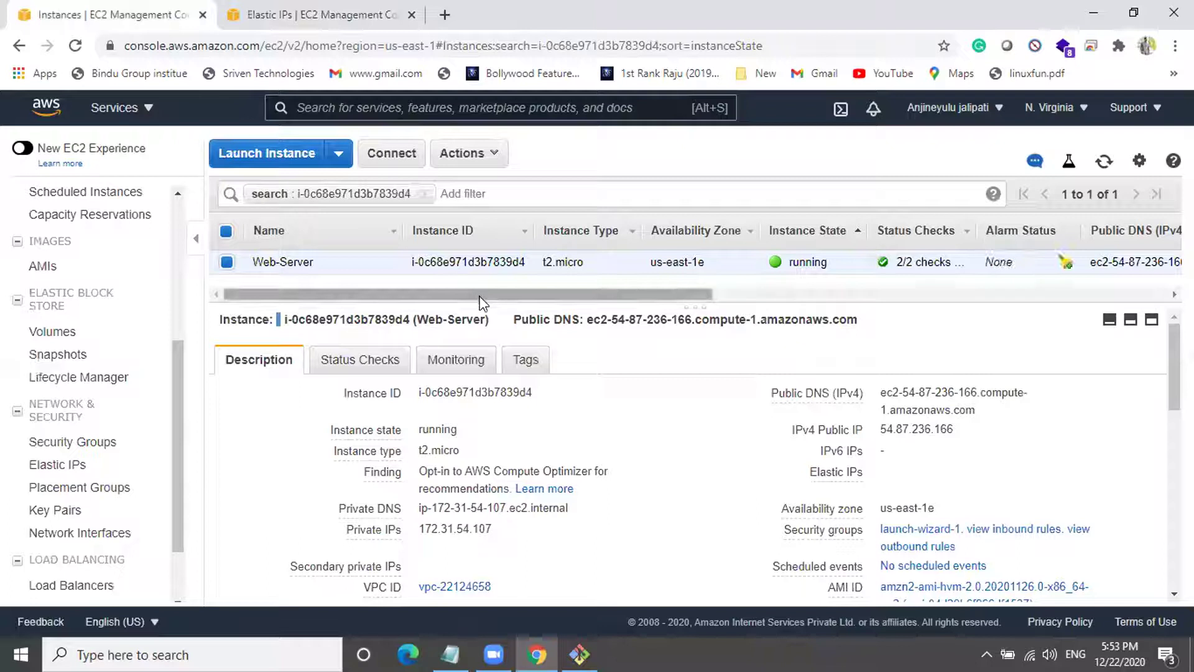
# Associate the allocated Elastic IP with the Web-Server instance, checking the instance in the list before confirming
pyautogui.click(274, 24)
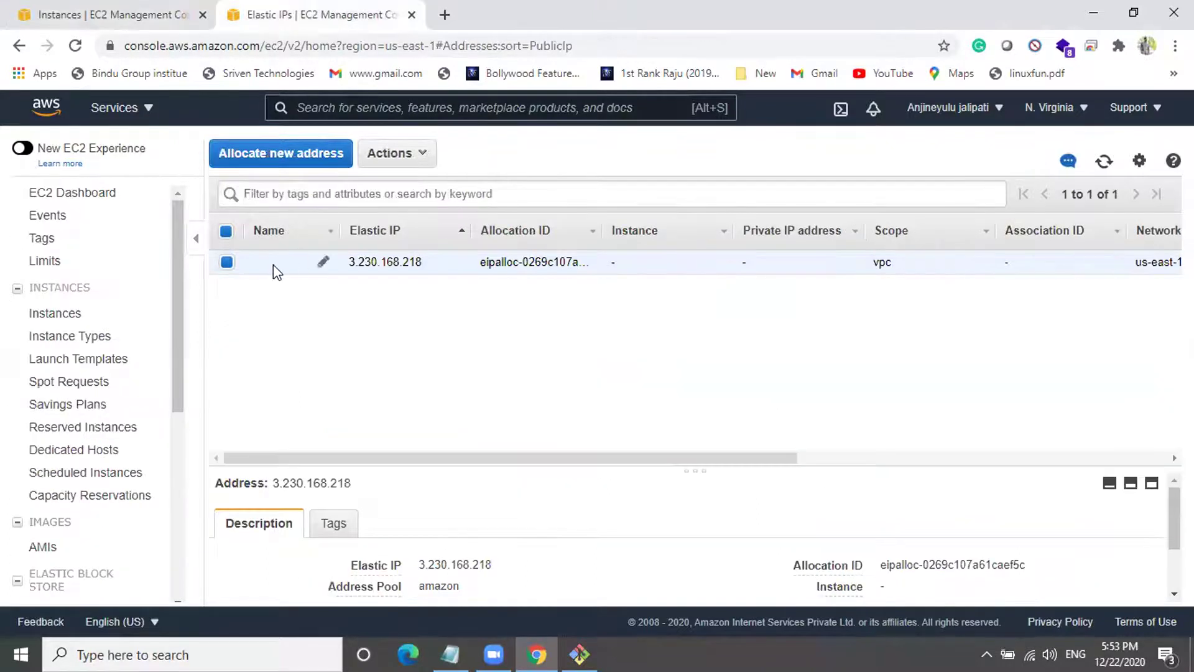
pyautogui.click(392, 156)
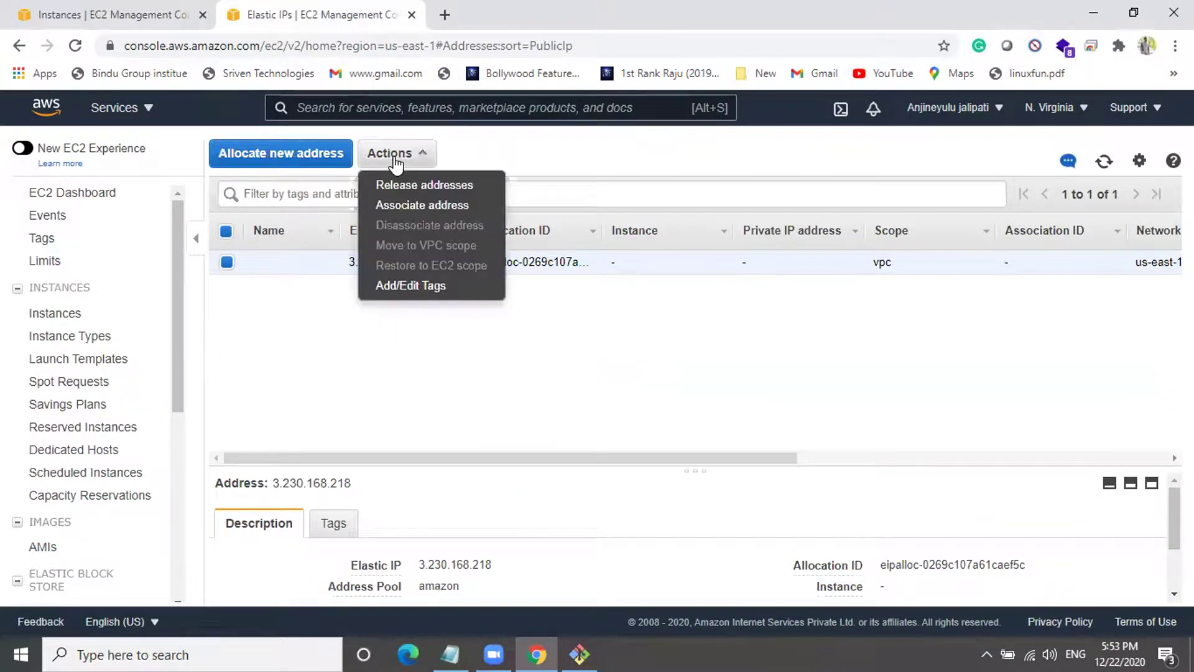
pyautogui.click(410, 207)
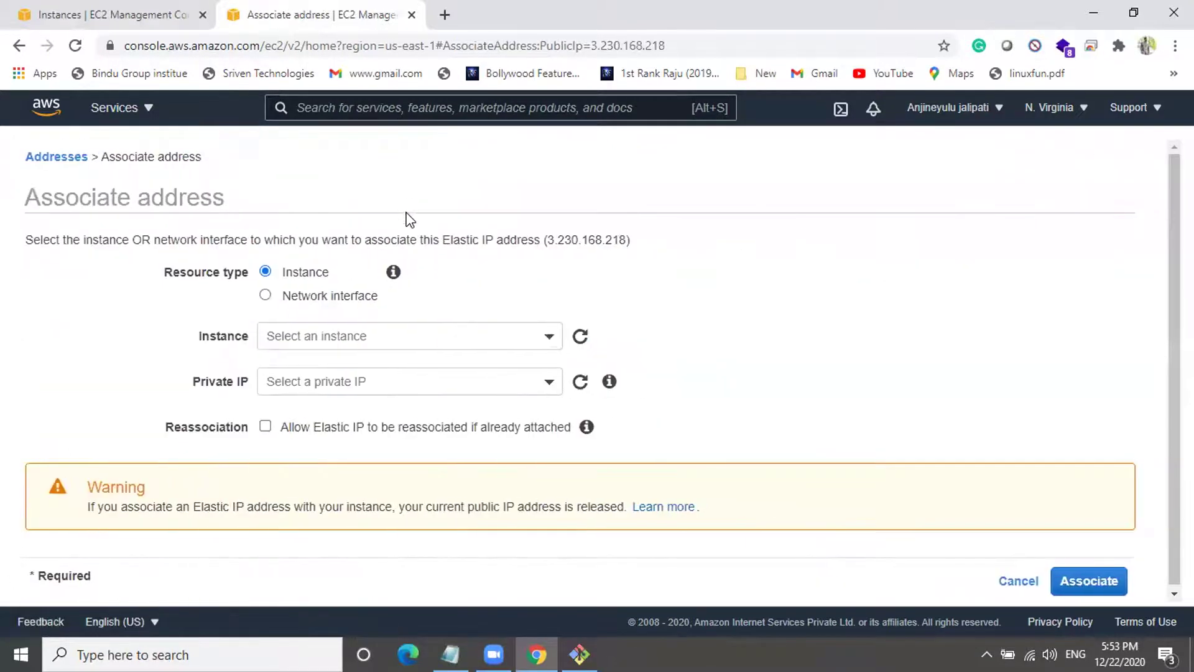
pyautogui.click(381, 335)
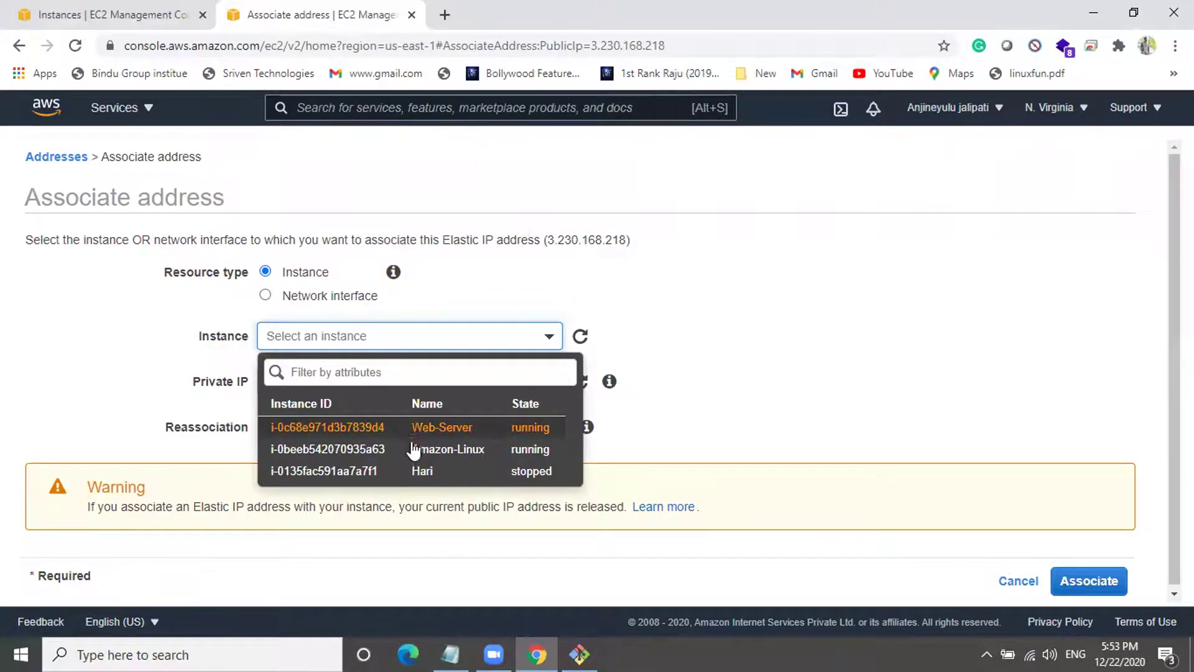
pyautogui.click(359, 428)
pyautogui.click(133, 18)
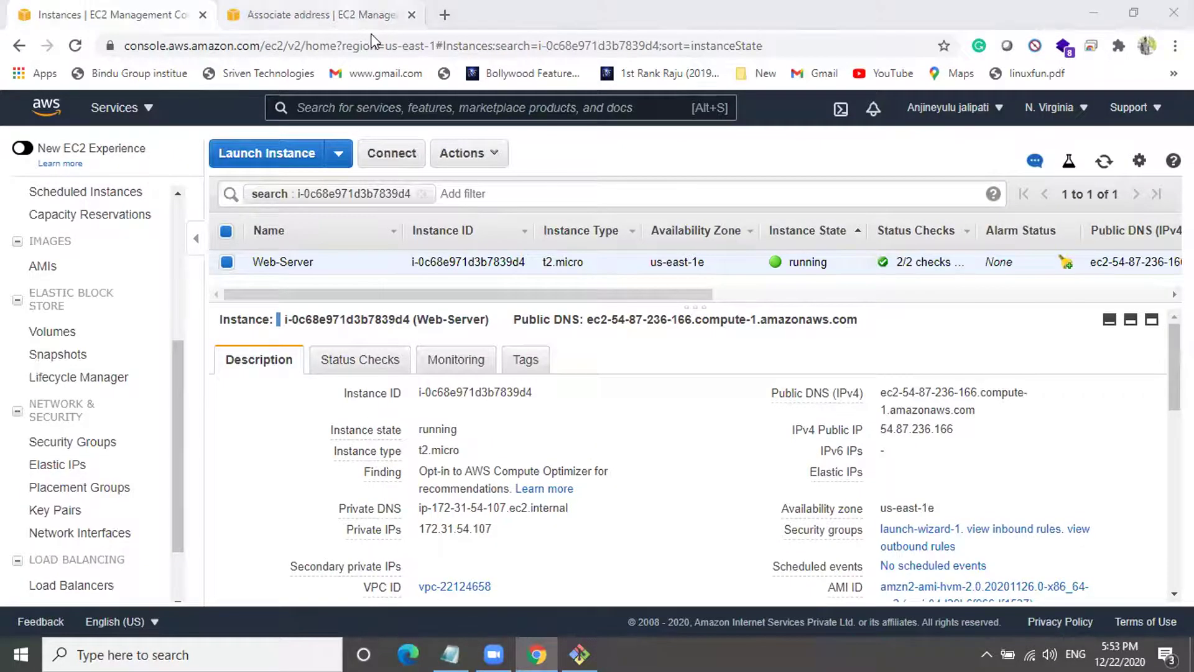
pyautogui.click(311, 14)
pyautogui.click(1090, 580)
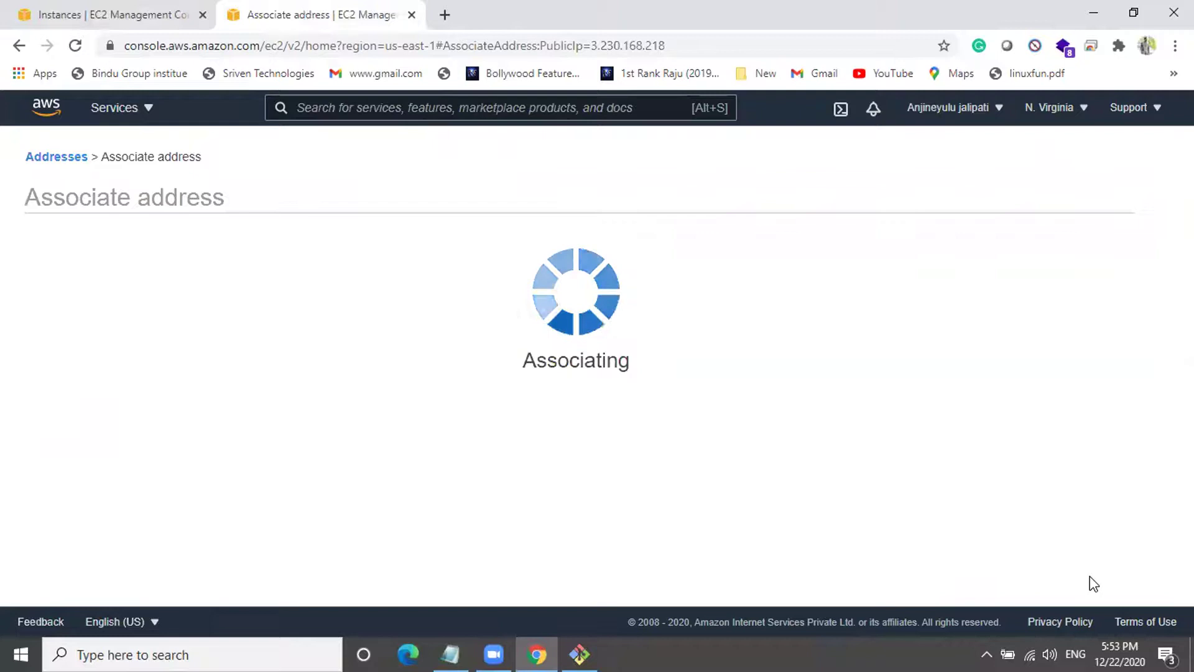
pyautogui.click(820, 308)
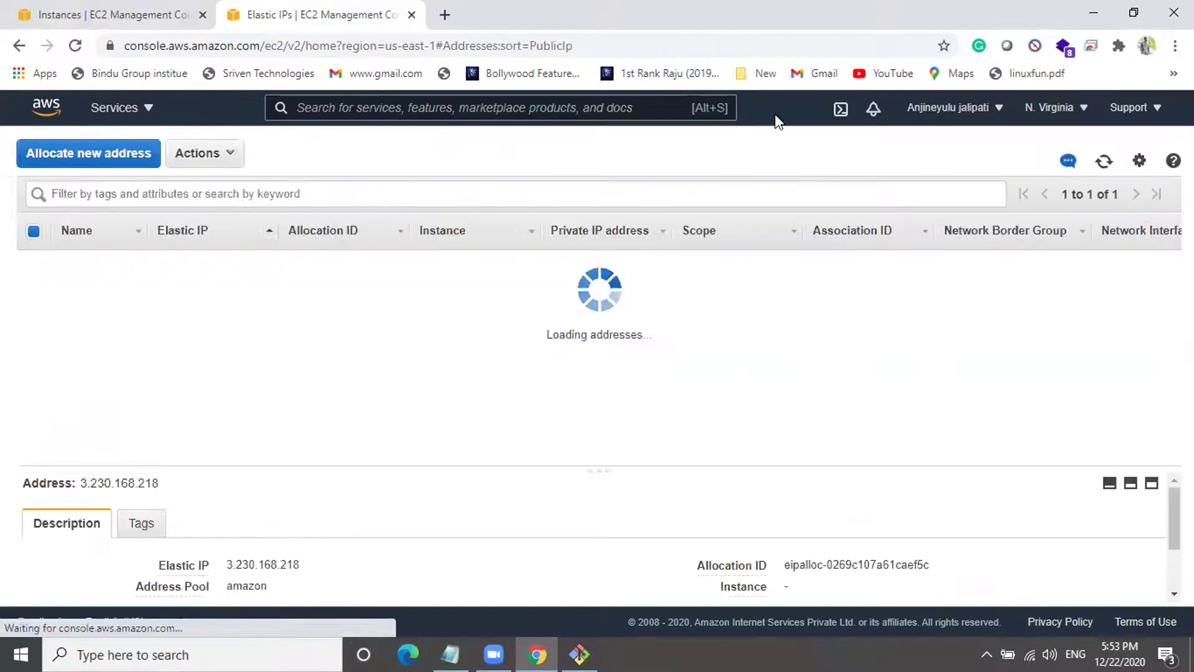
# Refresh the Web-Server instance's details and copy its Public DNS (IPv4) name
pyautogui.click(173, 9)
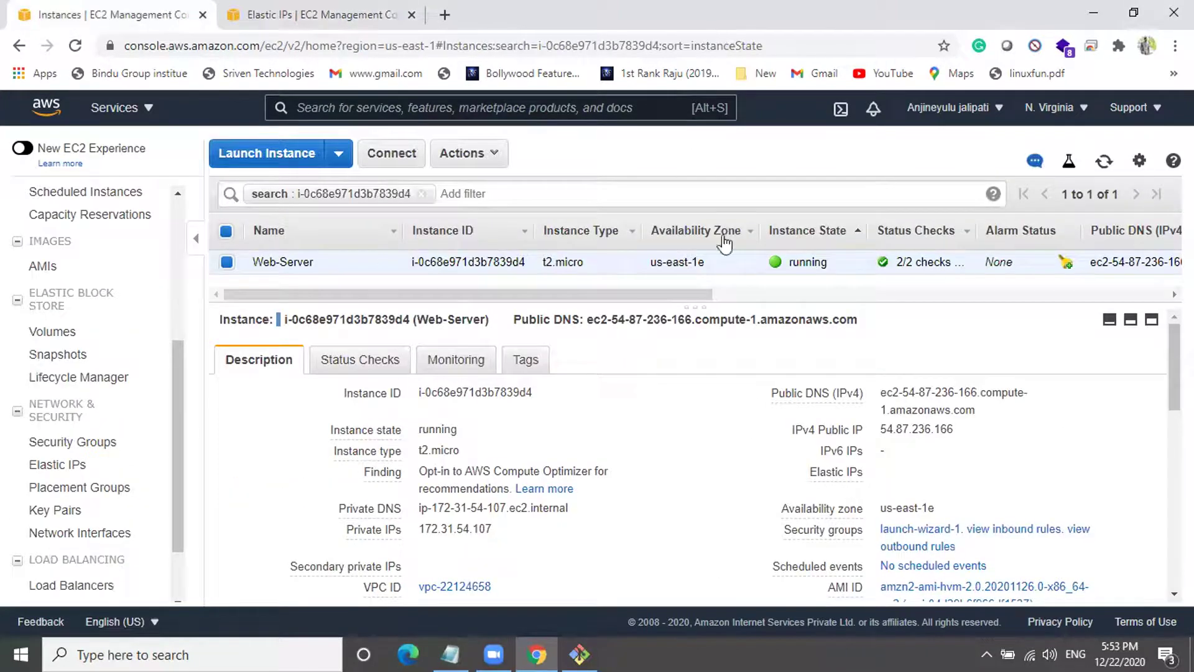
pyautogui.click(1104, 162)
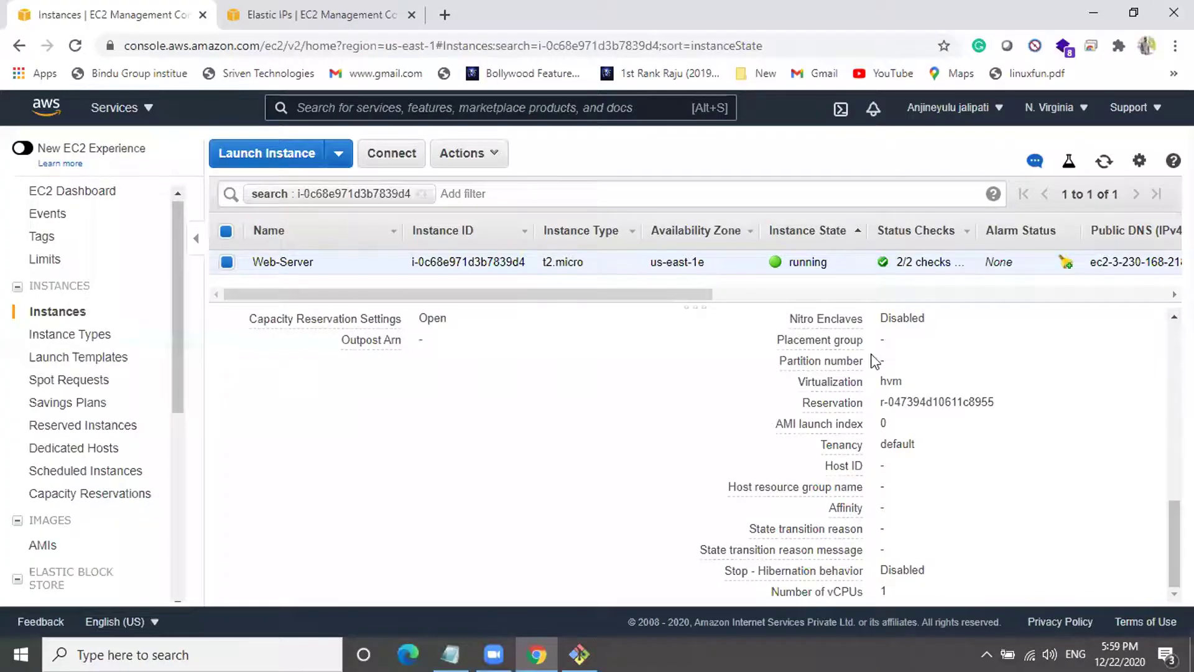
pyautogui.scroll(5, 875, 360)
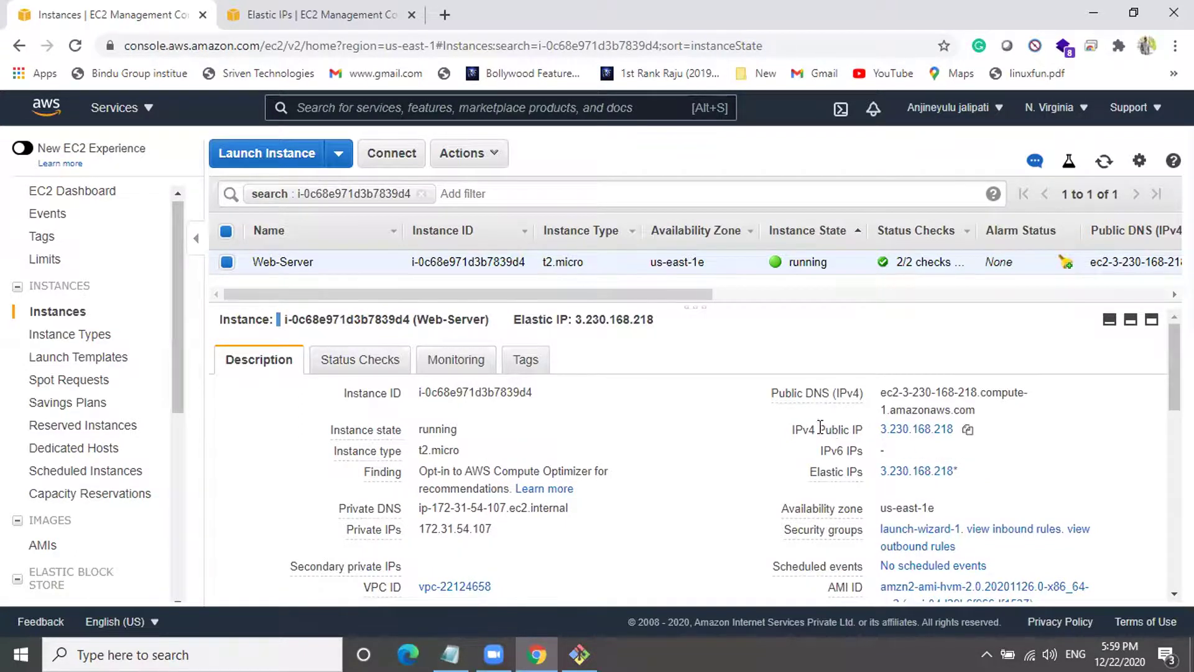
pyautogui.moveTo(773, 393); pyautogui.dragTo(985, 423)
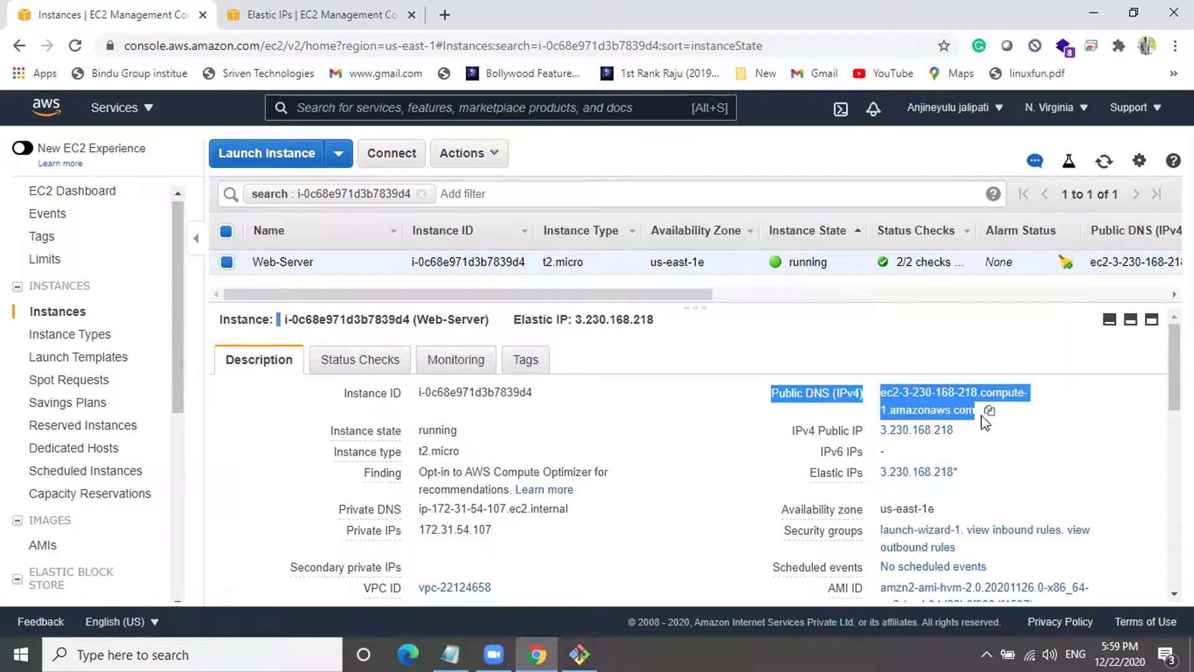
pyautogui.click(989, 411)
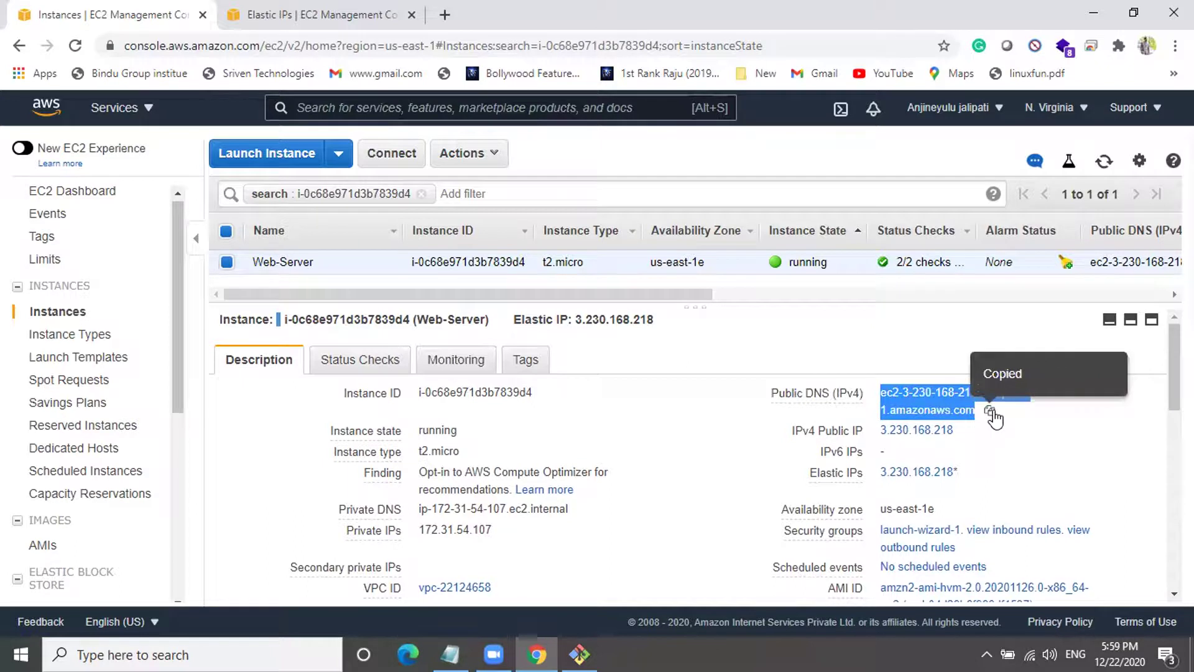
# Paste the copied Public DNS name on a new line below the Elastic IP points in the Notepad notes
pyautogui.click(440, 643)
pyautogui.press('Return')
pyautogui.hotkey('ctrl', 'v')
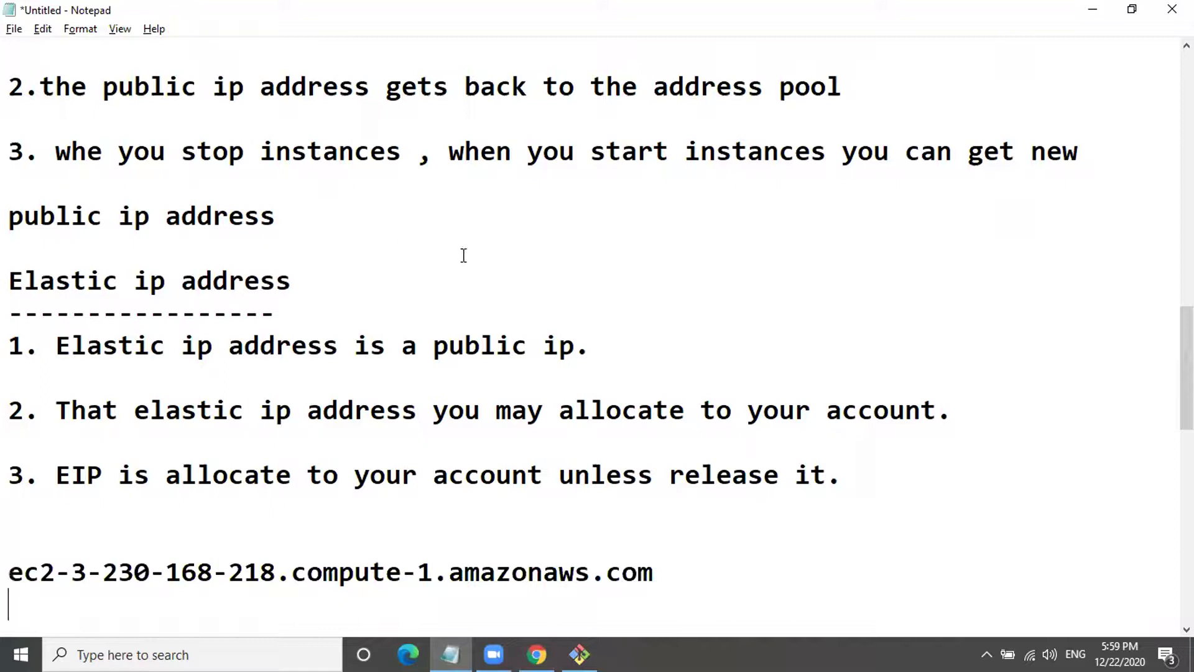
# Copy the Web-Server instance's IPv4 Public IP from the EC2 console and paste it under the DNS name in the notes
pyautogui.hotkey('alt', 'Tab')
pyautogui.moveTo(792, 430); pyautogui.dragTo(947, 434)
pyautogui.moveTo(787, 439); pyautogui.dragTo(961, 436)
pyautogui.click(967, 430)
pyautogui.hotkey('alt', 'Tab')
pyautogui.scroll(-1, 658, 557)
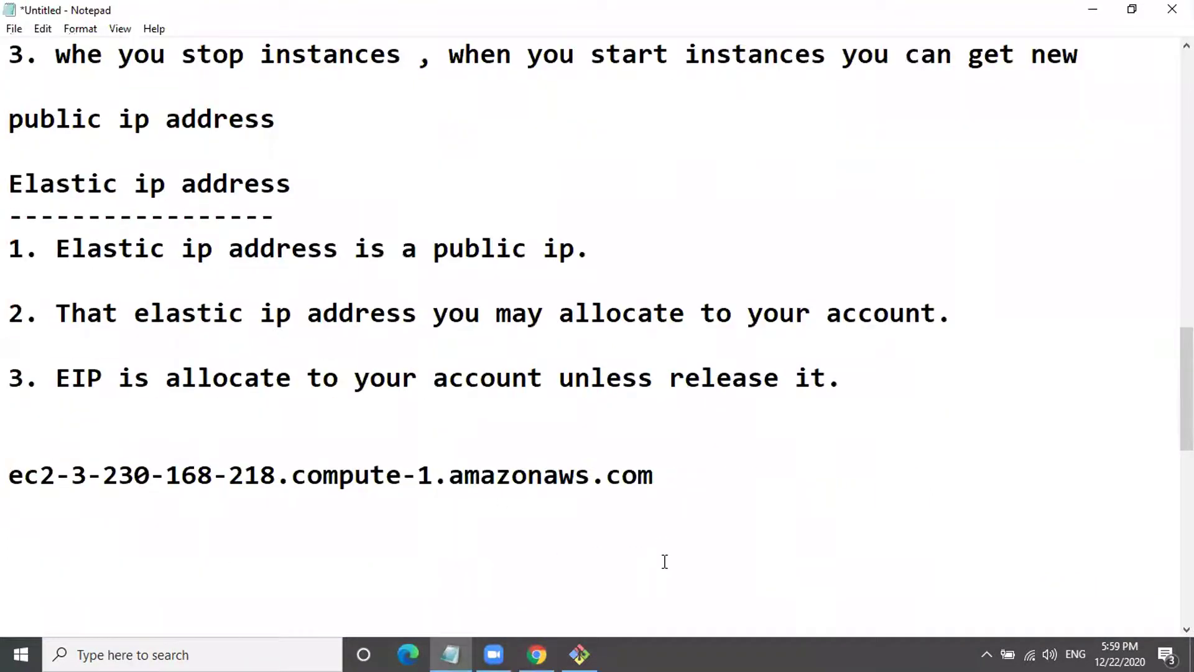
pyautogui.press('Return')
pyautogui.hotkey('ctrl', 'v')
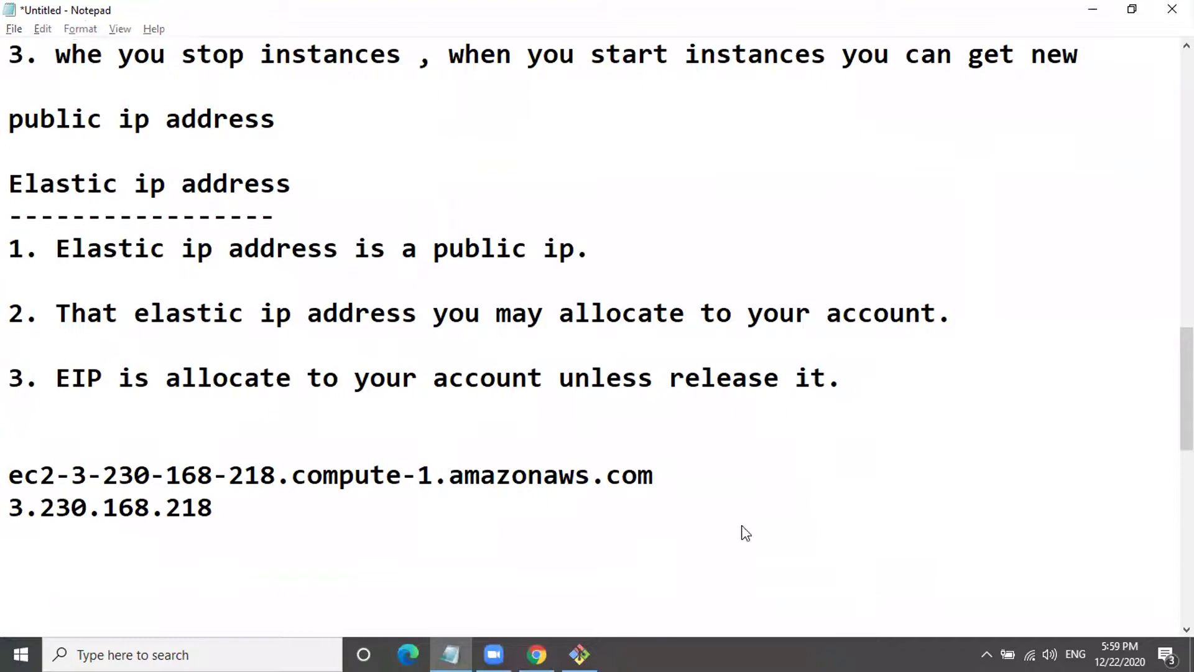
# Copy the instance's Elastic IPs label and address into the notes and join them on a single line
pyautogui.hotkey('alt', 'Tab')
pyautogui.moveTo(809, 472); pyautogui.dragTo(975, 482)
pyautogui.rightClick(930, 479)
pyautogui.click(932, 486)
pyautogui.hotkey('alt', 'Tab')
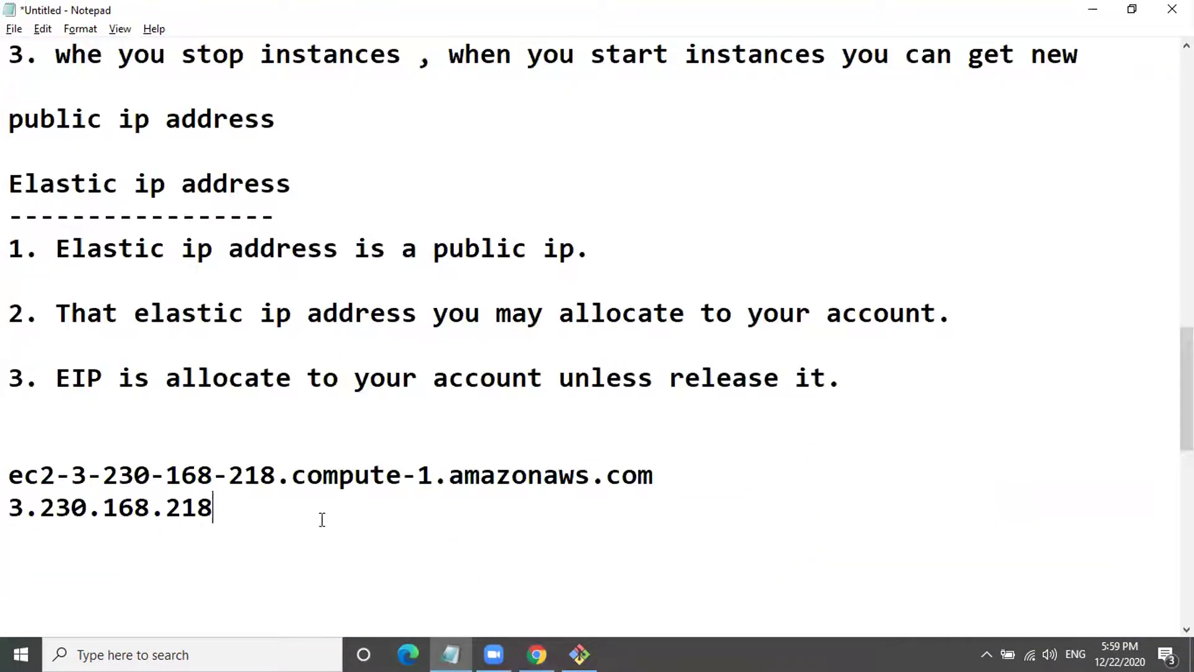
pyautogui.press('Return')
pyautogui.hotkey('ctrl', 'v')
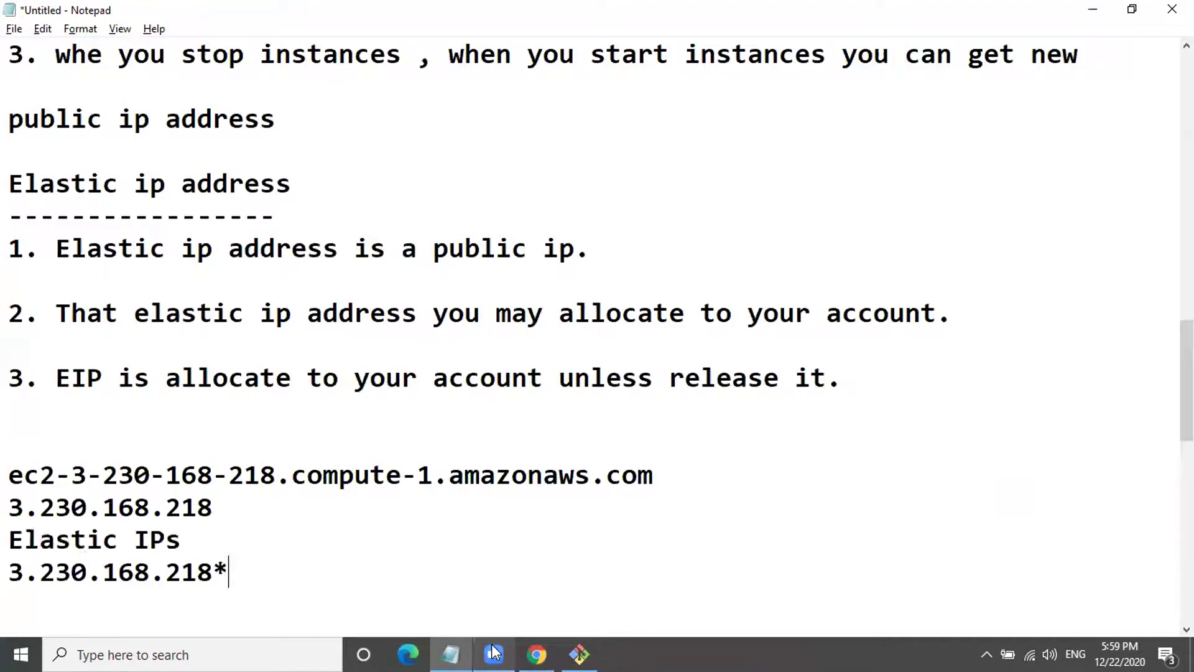
pyautogui.click(208, 544)
pyautogui.press('Delete')
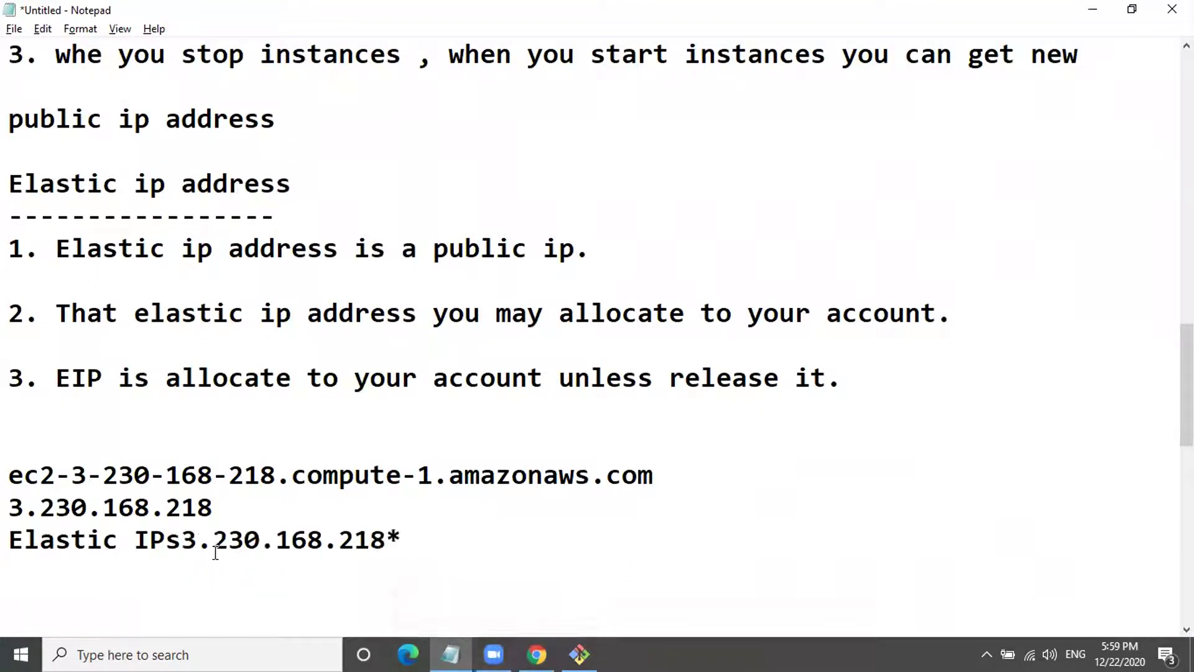
# Label the plain IP address line "public ipv4 :" and add a colon after the "Elastic IPs" label
pyautogui.click(8, 507)
pyautogui.write('publi i')
pyautogui.press('BackSpace')
pyautogui.press('BackSpace')
pyautogui.press('BackSpace')
pyautogui.write('c ipv4 :')
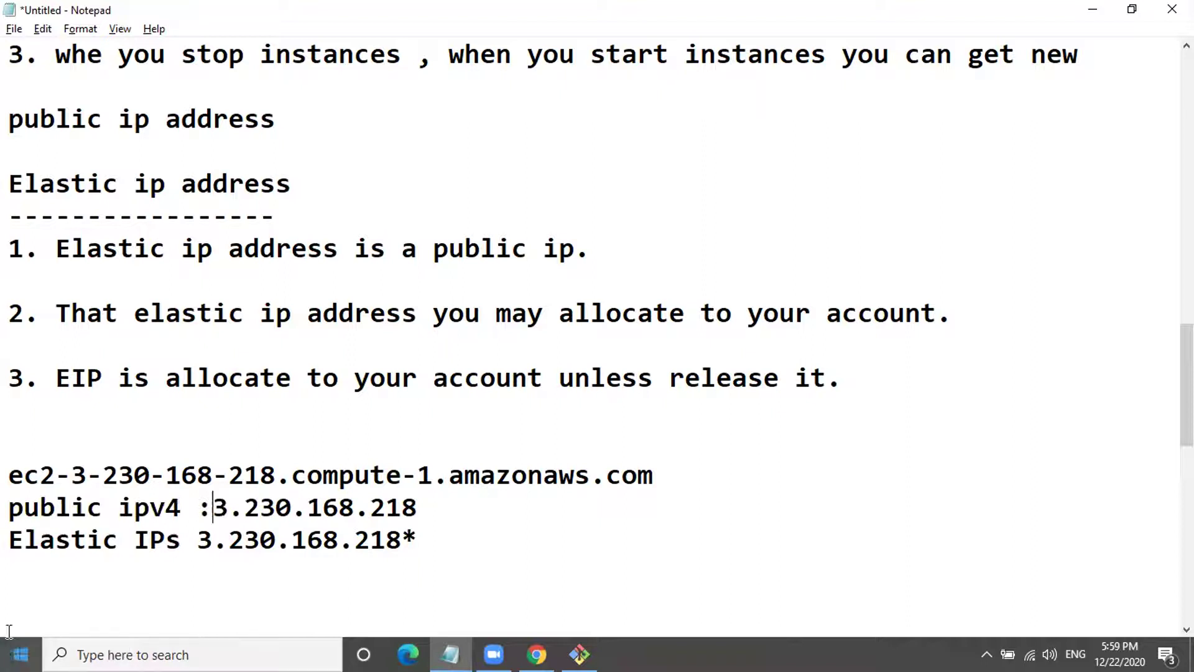
pyautogui.write(' :')
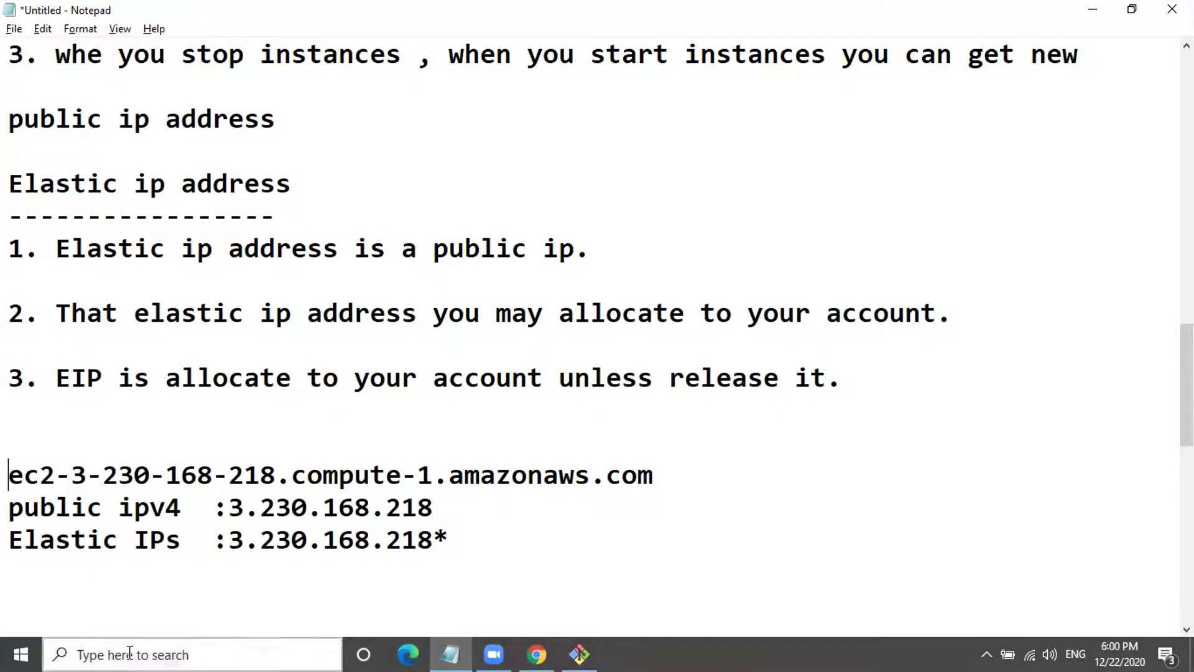
# Label the DNS name line in the notes "Public DNS :"
pyautogui.write(' Public N')
pyautogui.press('BackSpace')
pyautogui.press('BackSpace')
pyautogui.write('DNS :')
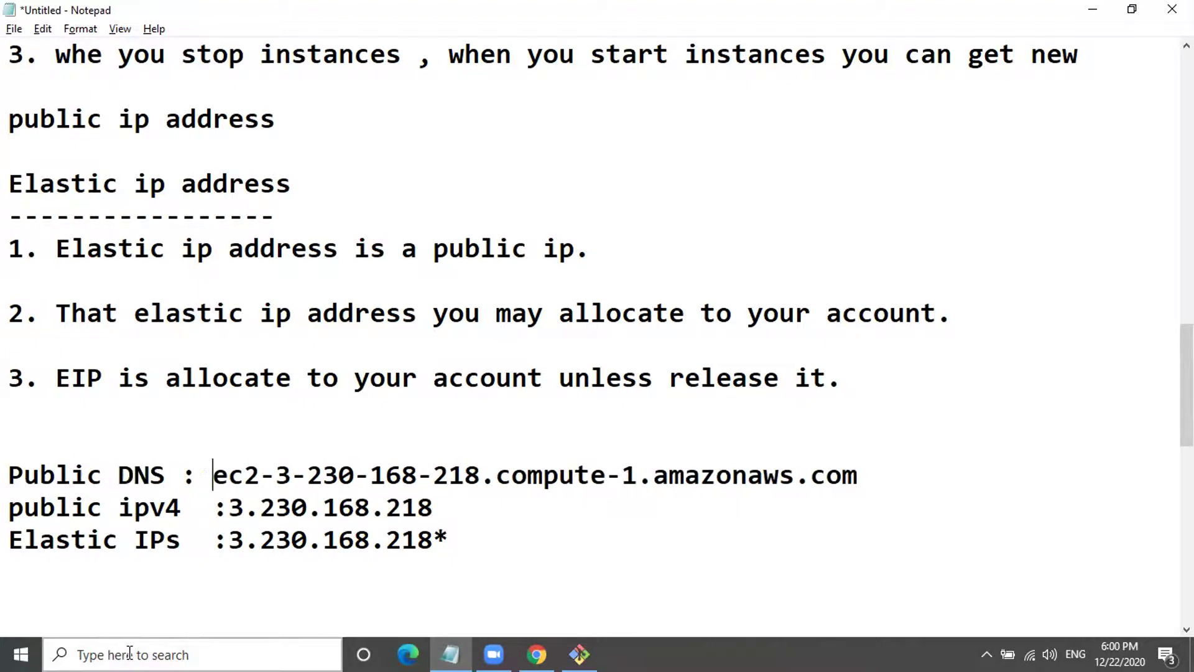
# Switch to the EC2 console in Chrome and stop the Web-Server instance, confirming the request
pyautogui.click(541, 650)
pyautogui.click(482, 163)
pyautogui.moveTo(479, 269)
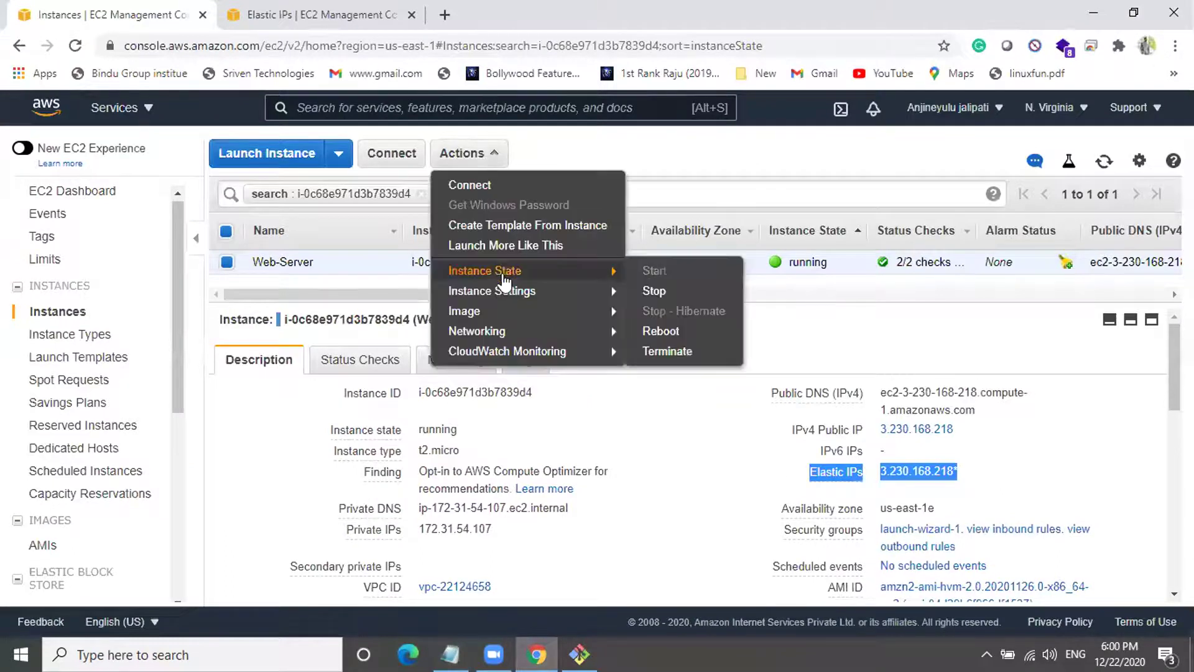
pyautogui.click(656, 297)
pyautogui.click(894, 470)
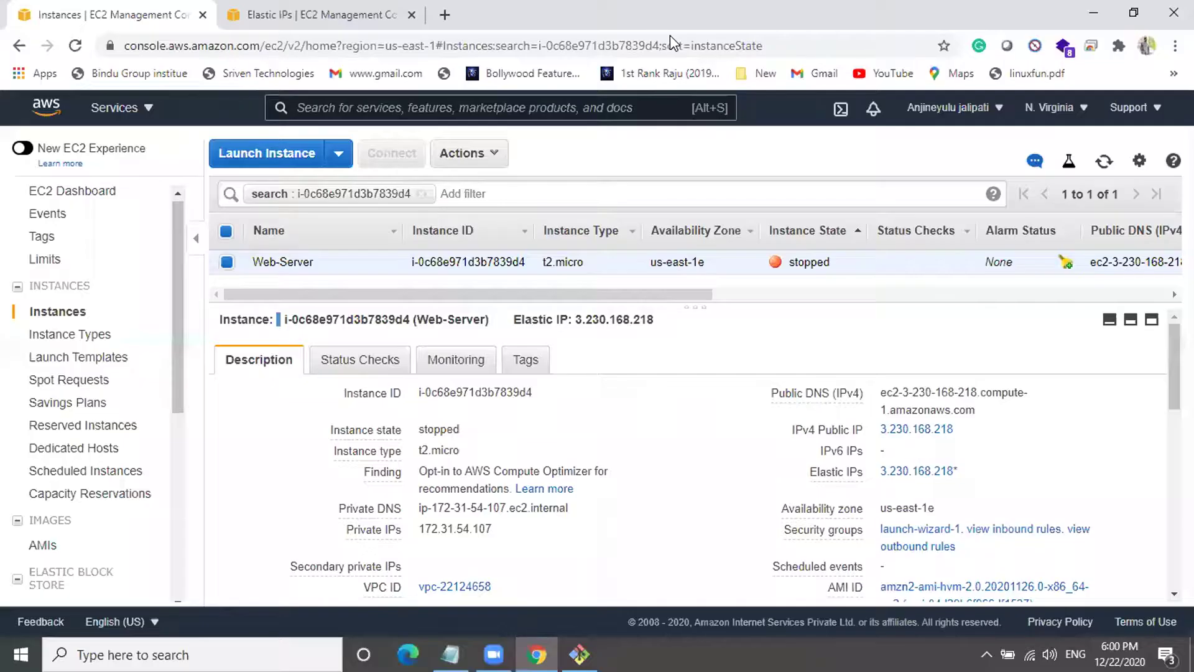
# Examine the stopped Web-Server instance's state, Public DNS, IPv4 Public IP and Elastic IP
pyautogui.moveTo(837, 267); pyautogui.dragTo(784, 263)
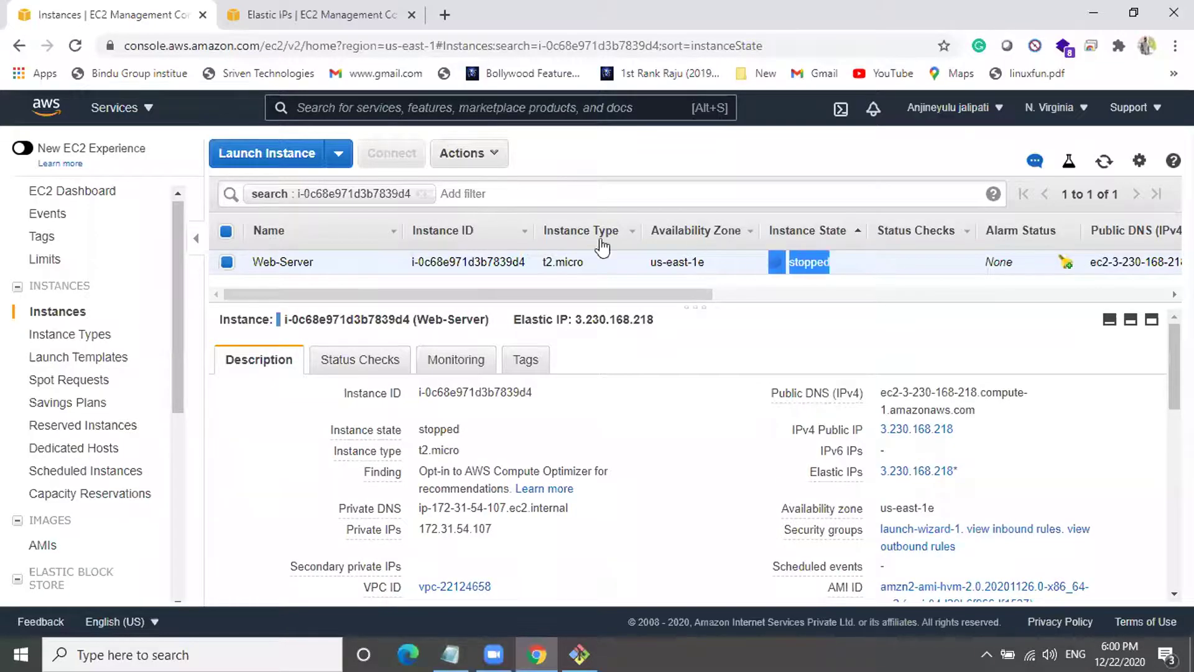
pyautogui.click(763, 430)
pyautogui.moveTo(770, 400); pyautogui.dragTo(939, 443)
pyautogui.click(790, 435)
pyautogui.moveTo(797, 481); pyautogui.dragTo(976, 480)
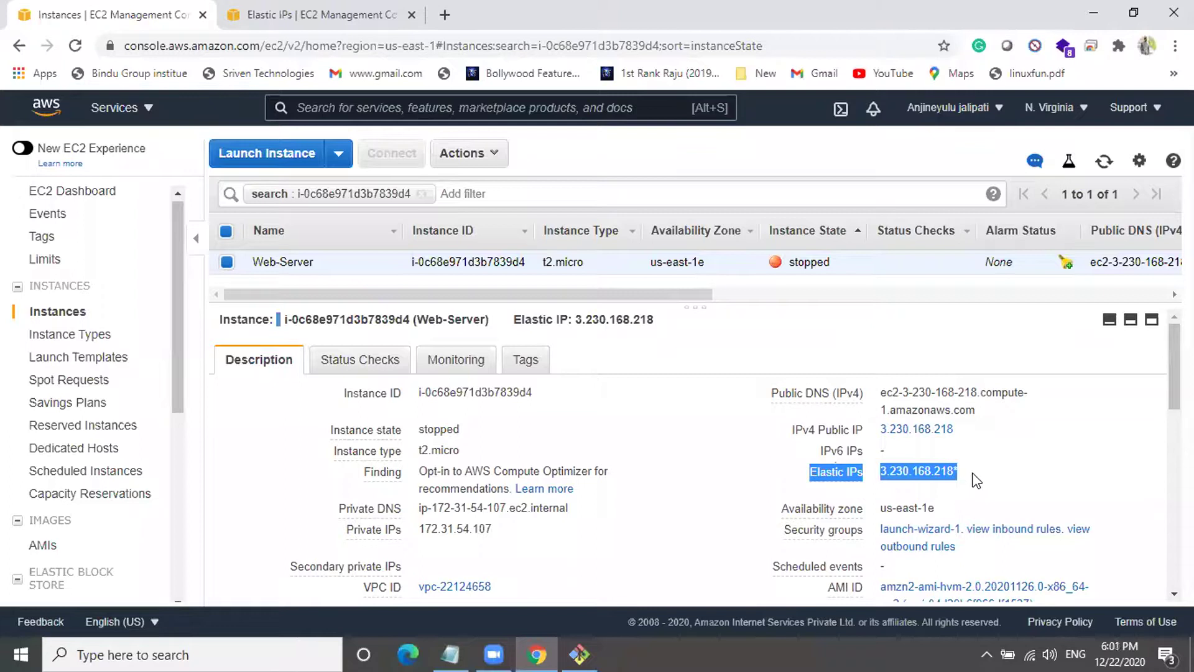
pyautogui.click(987, 472)
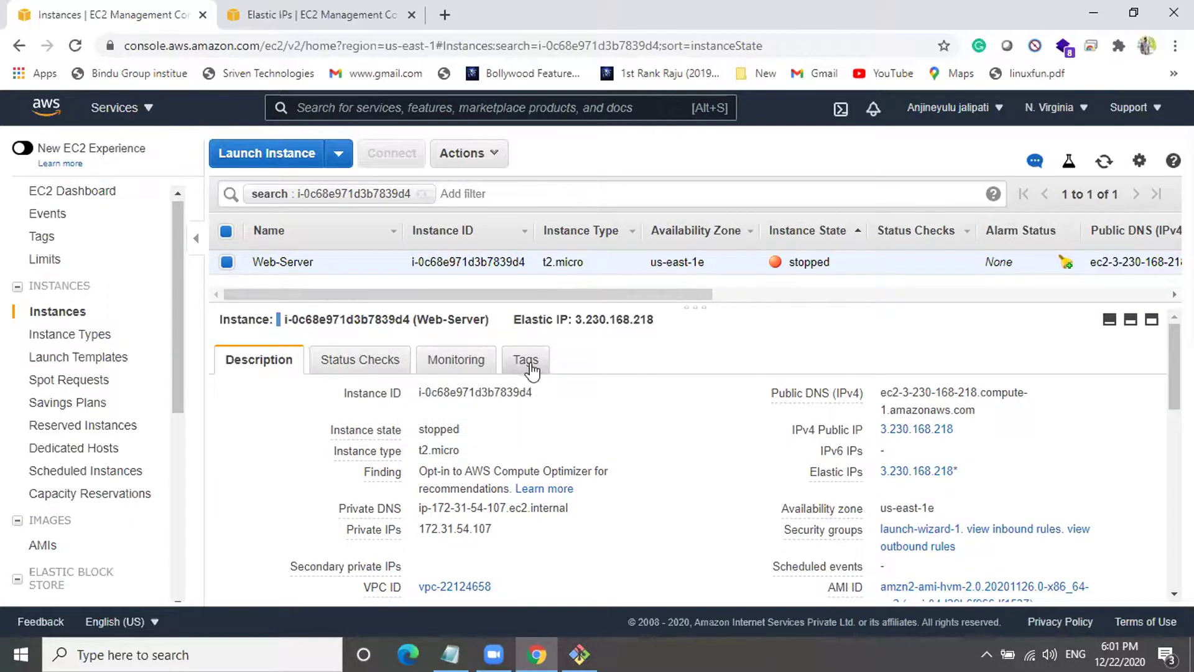
# Add the heading "After assign Elastic ip address" with a dashed underline above the address lines in the Notepad notes
pyautogui.hotkey('alt', 'Tab')
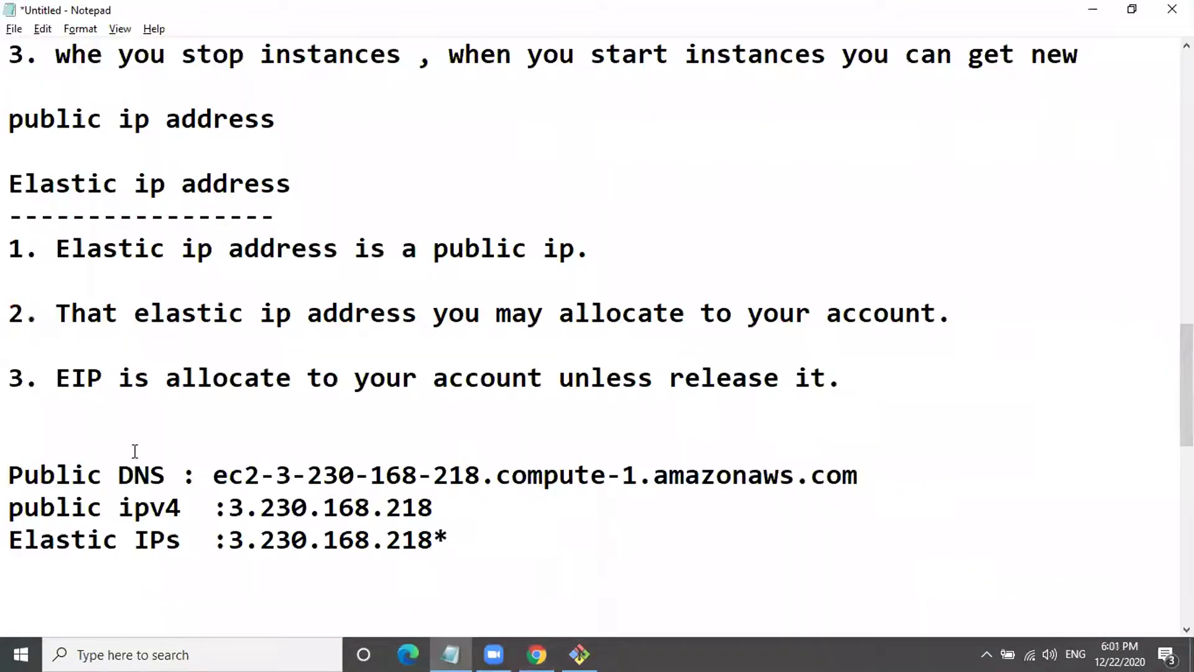
pyautogui.write('After assign ip')
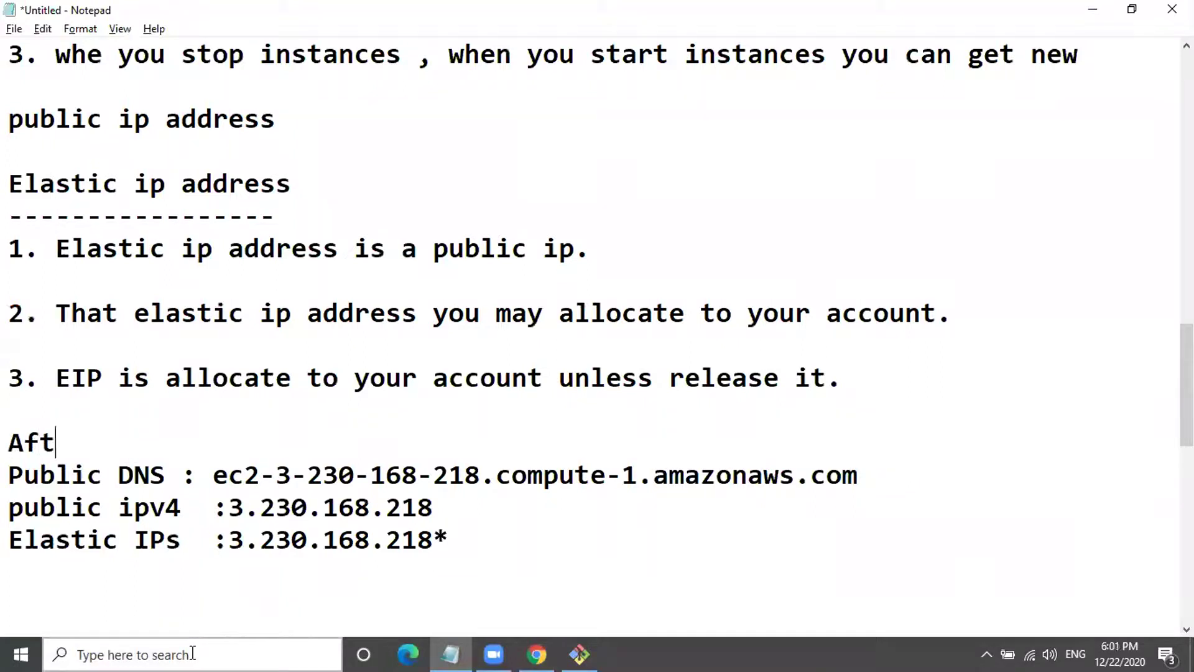
pyautogui.press('BackSpace')
pyautogui.press('BackSpace')
pyautogui.write('Elst')
pyautogui.press('BackSpace')
pyautogui.press('BackSpace')
pyautogui.write('astic ip address')
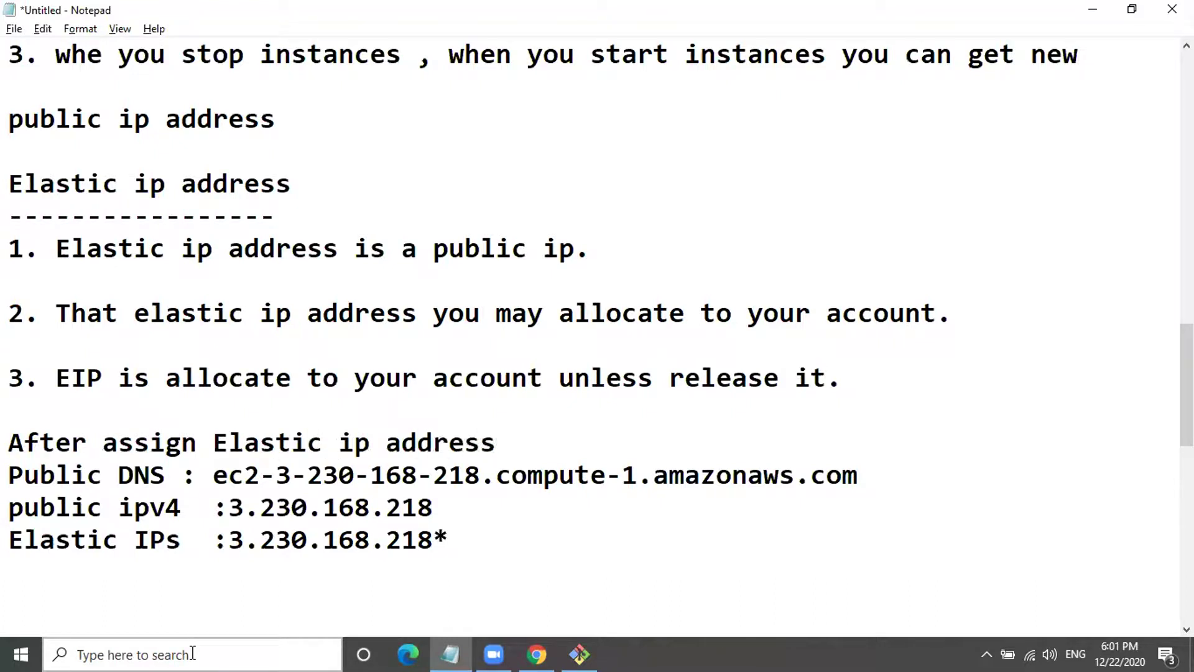
pyautogui.press('Return')
pyautogui.write('--------------------------------')
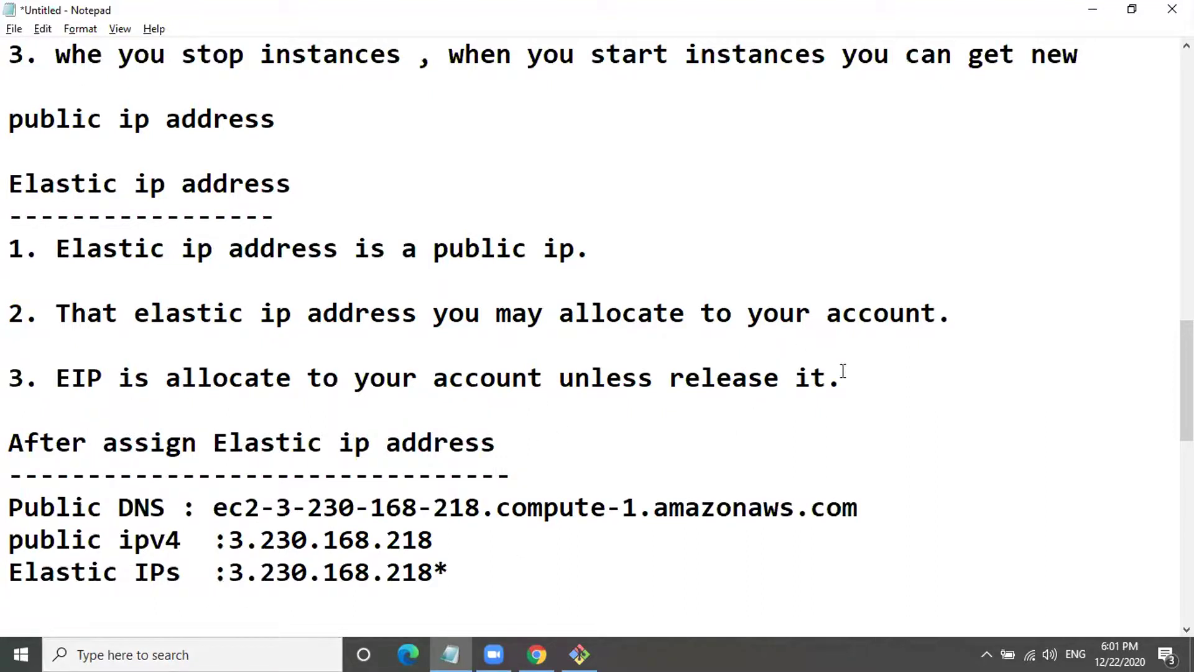
# Add a fourth point under the Elastic ip address notes reading "4. Limited to 5 ELIP Per Region."
pyautogui.press('Return')
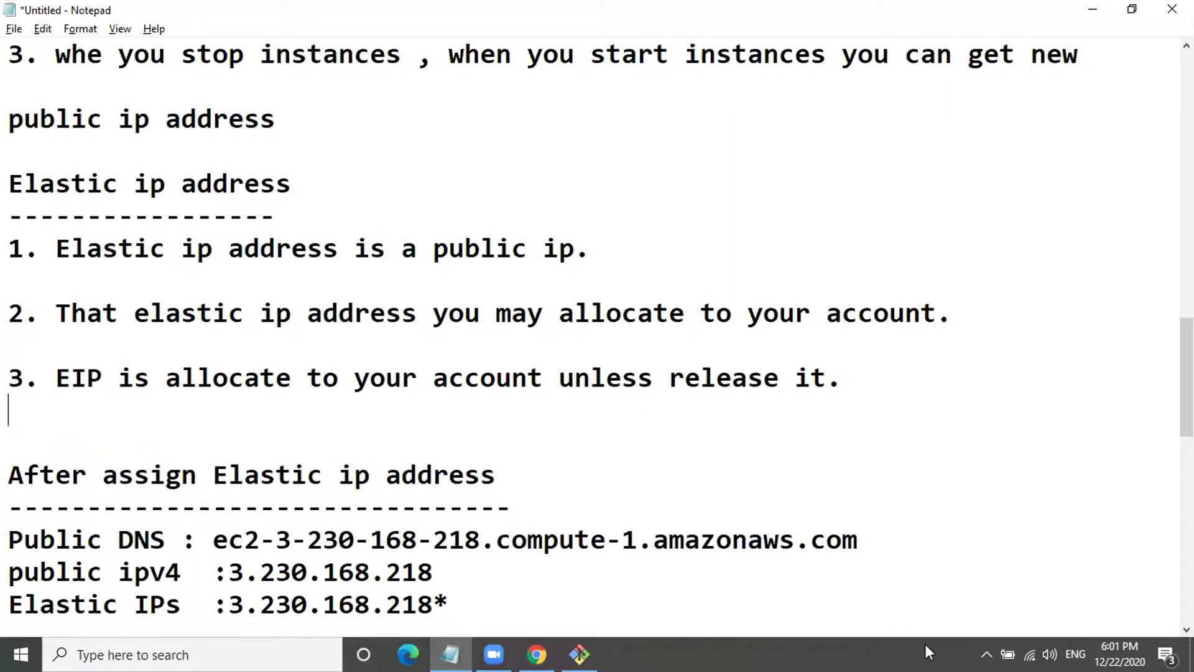
pyautogui.write('5')
pyautogui.press('BackSpace')
pyautogui.press('Return')
pyautogui.write('4.')
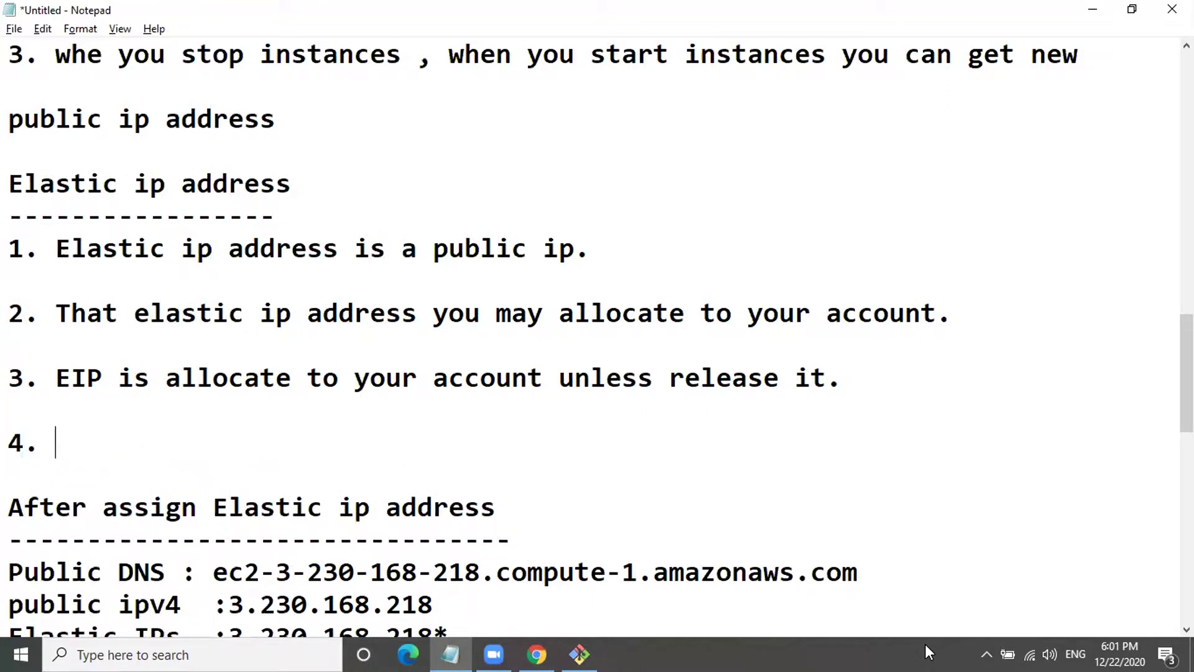
pyautogui.write(' Limited to 5 ELIp')
pyautogui.press('BackSpace')
pyautogui.press('BackSpace')
pyautogui.press('BackSpace')
pyautogui.press('BackSpace')
pyautogui.write('LIp')
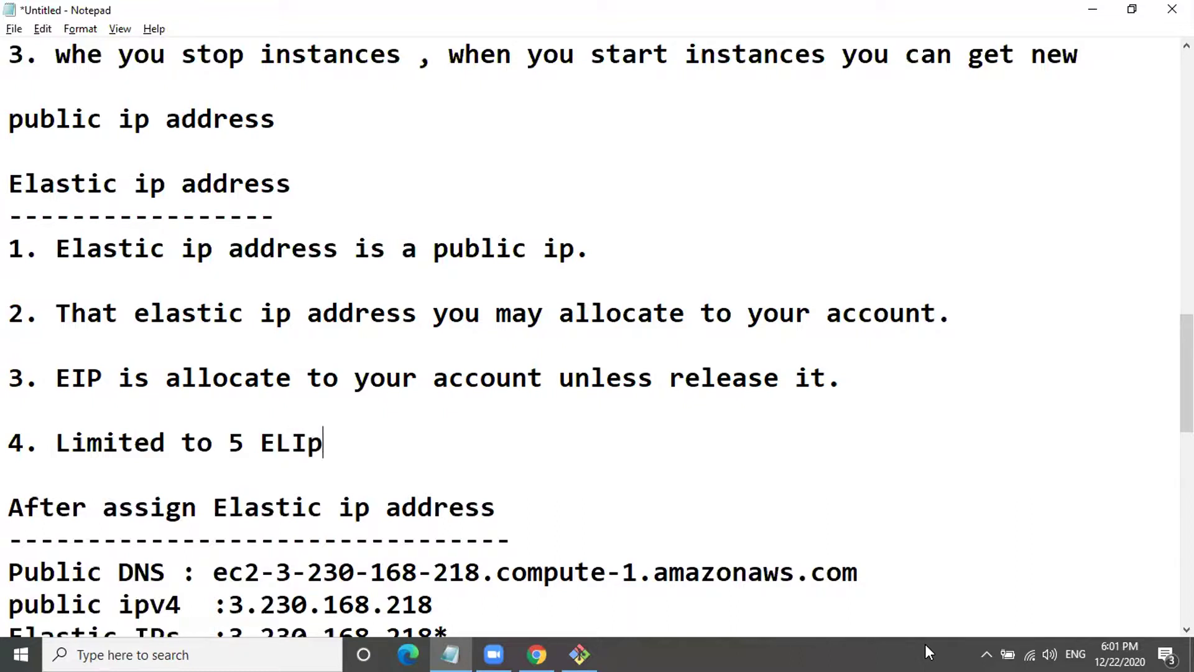
pyautogui.press('BackSpace')
pyautogui.press('BackSpace')
pyautogui.write('P Per Region.')
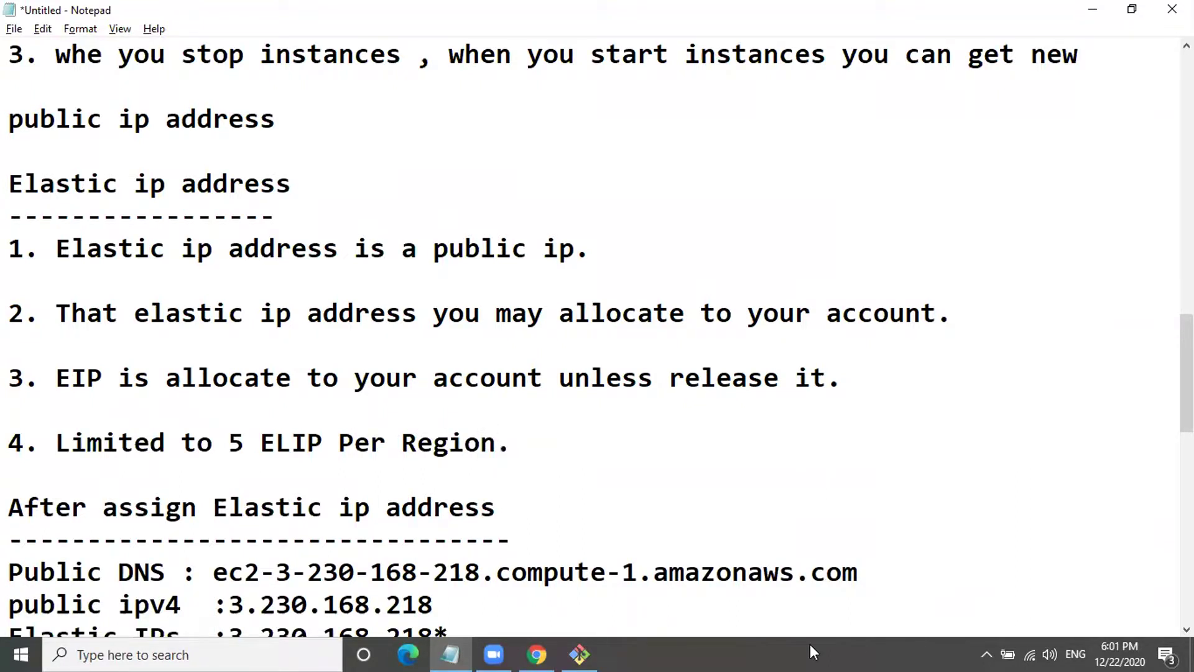
# Review the recorded addresses in the notes, then start the Web-Server instance from the EC2 console and confirm
pyautogui.scroll(-1, 506, 581)
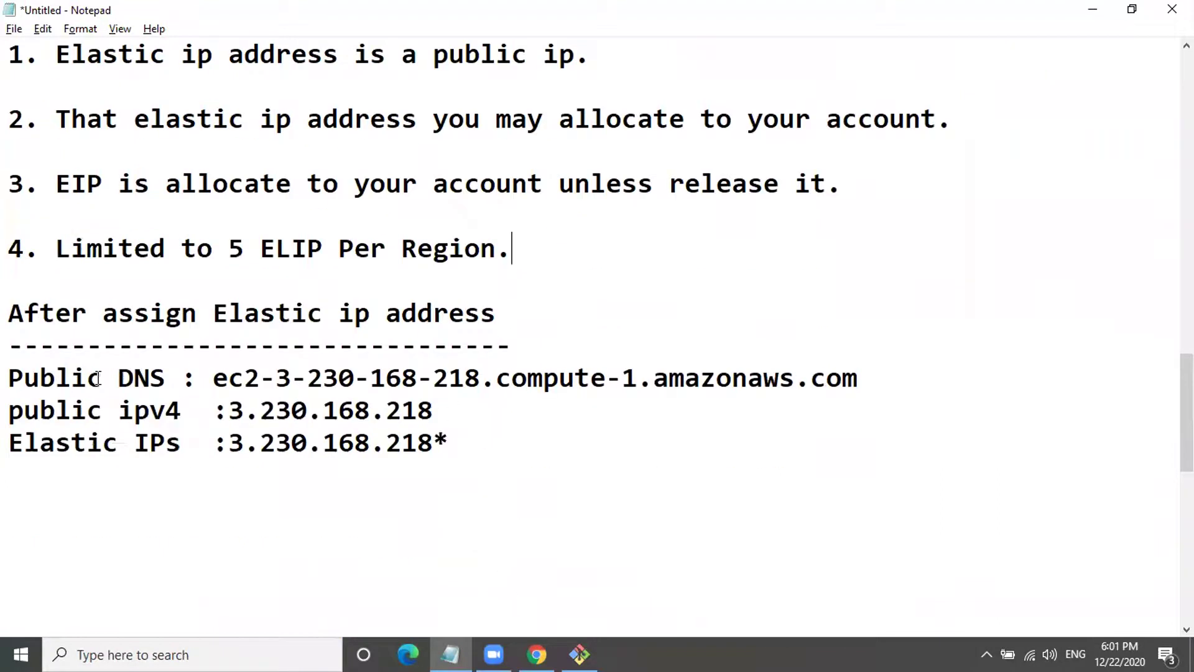
pyautogui.moveTo(24, 320); pyautogui.dragTo(308, 320)
pyautogui.click(439, 411)
pyautogui.click(448, 430)
pyautogui.click(537, 654)
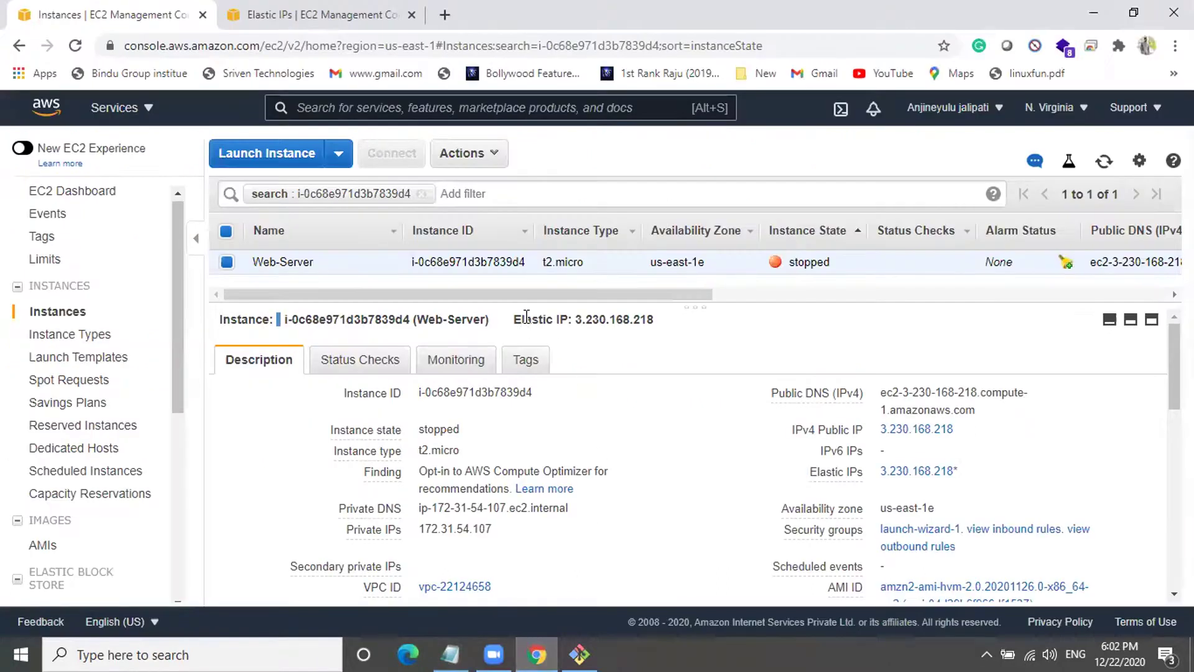
pyautogui.click(469, 154)
pyautogui.moveTo(510, 271)
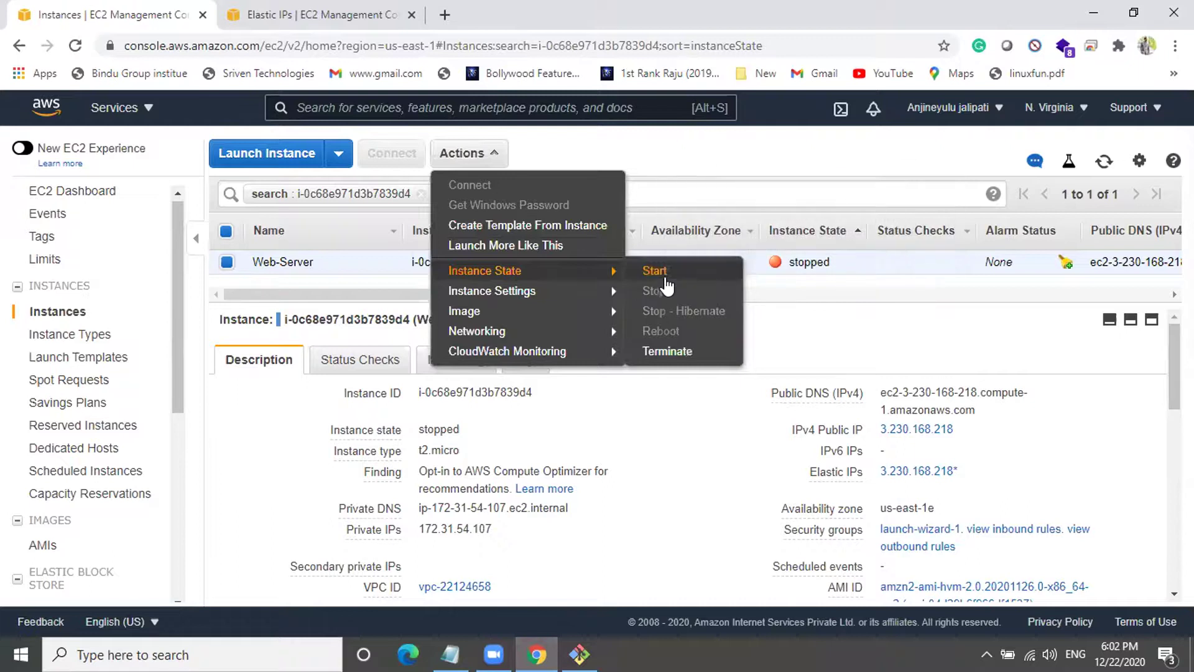
pyautogui.click(664, 209)
pyautogui.click(804, 430)
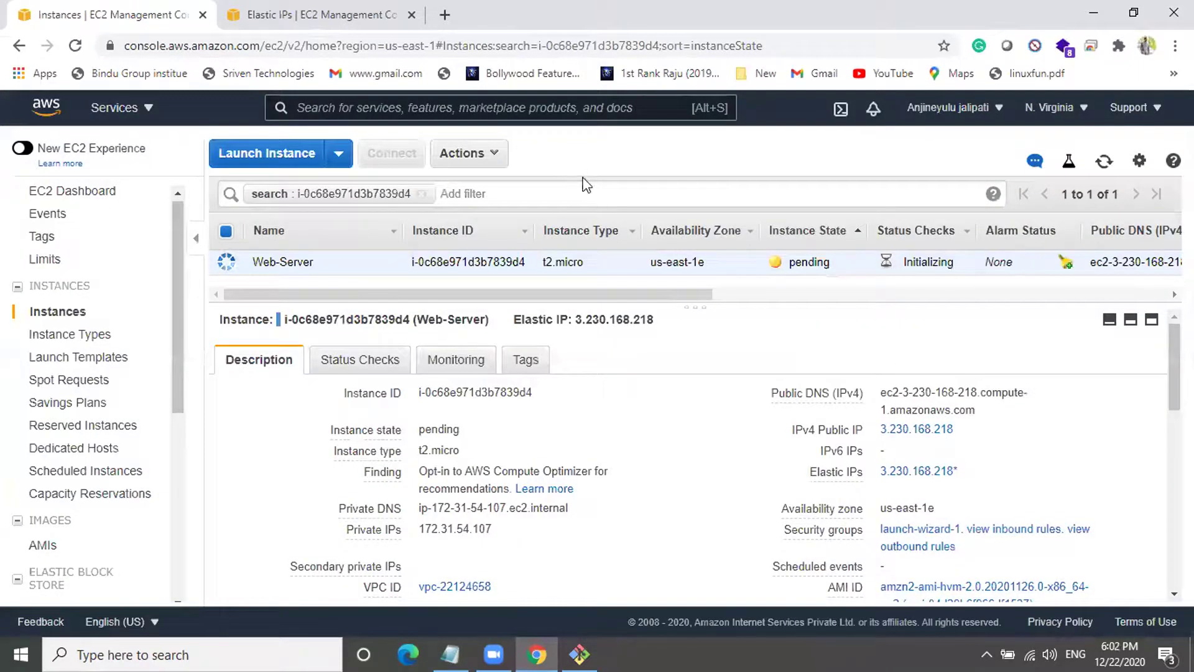
# Refresh the Elastic IPs and instances lists and check the restarted Web-Server instance's state and Elastic IP
pyautogui.click(1104, 163)
pyautogui.scroll(-6, 120, 435)
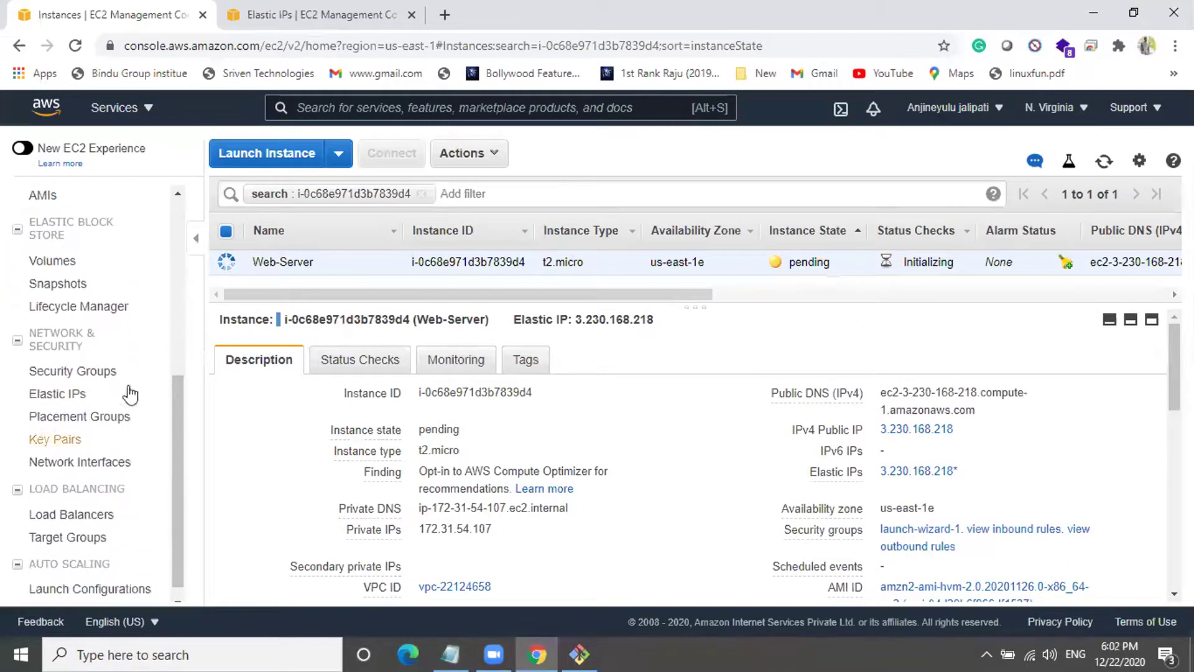
pyautogui.rightClick(75, 401)
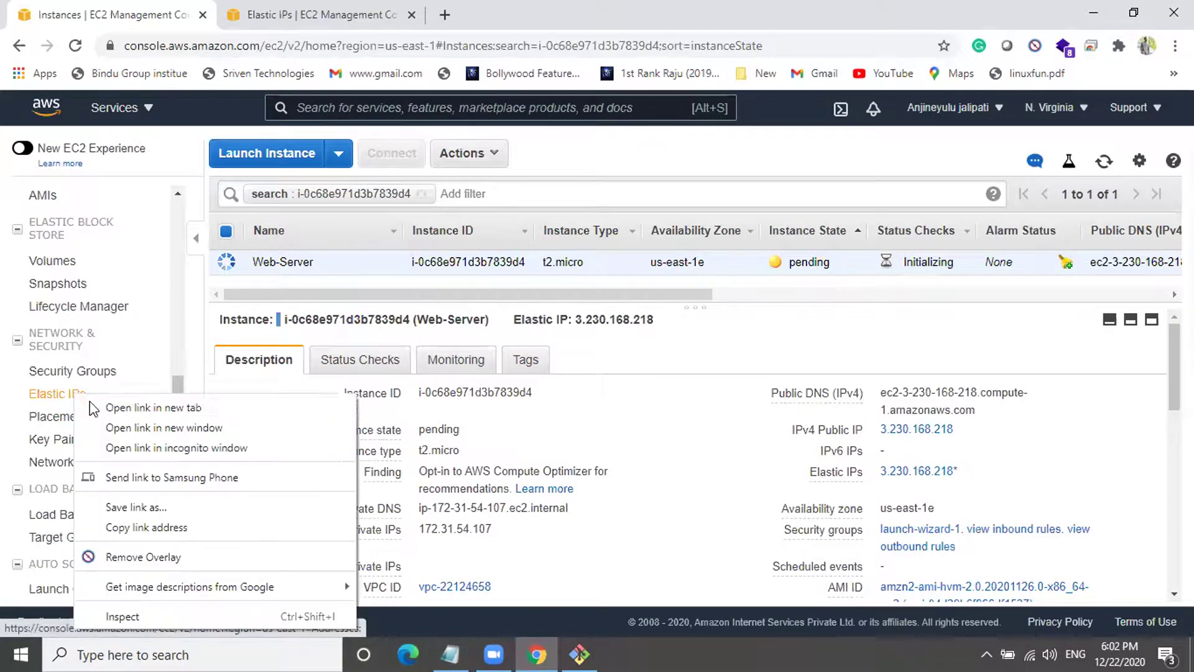
pyautogui.click(264, 19)
pyautogui.click(1107, 164)
pyautogui.click(389, 158)
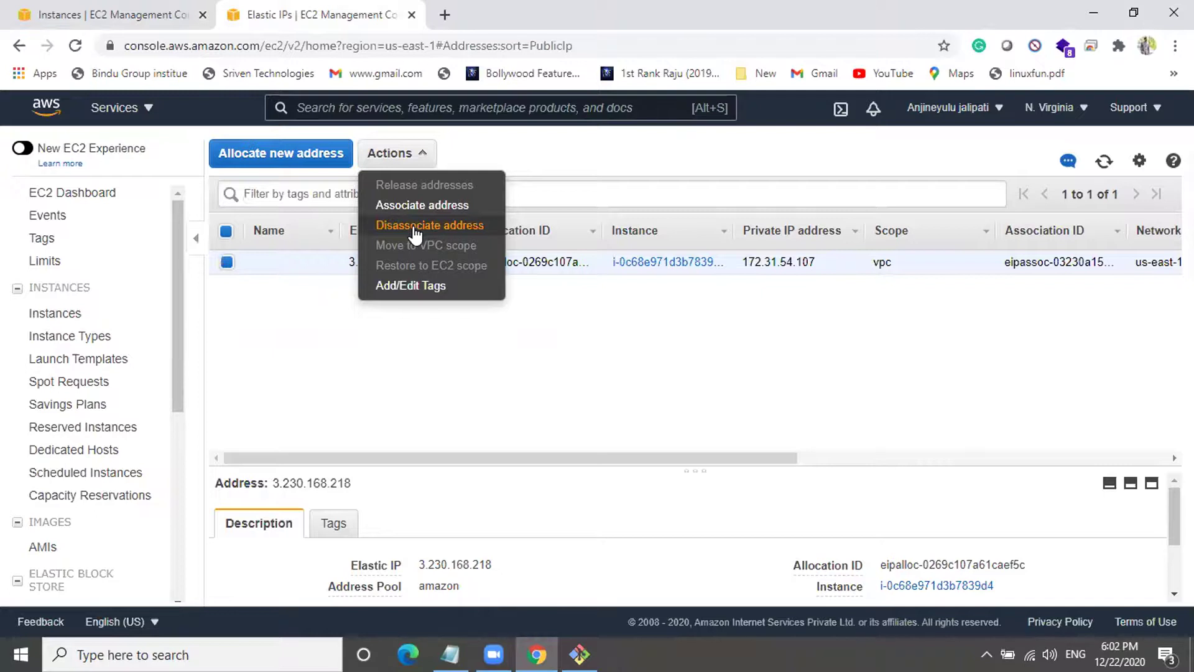
pyautogui.click(168, 19)
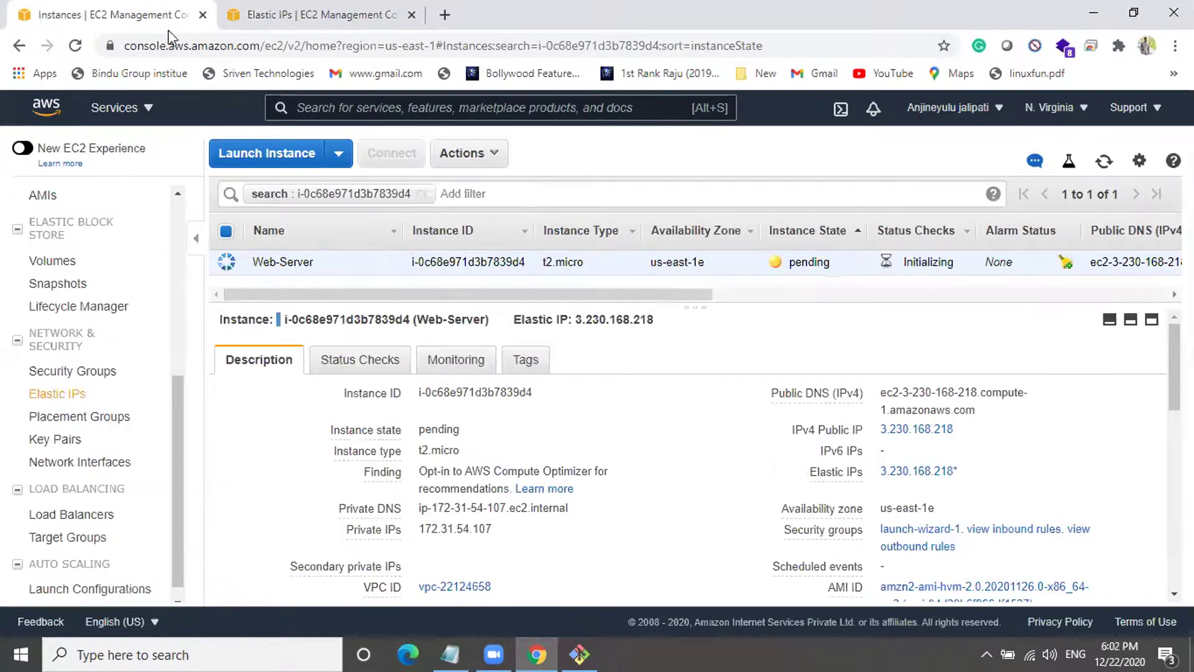
pyautogui.click(1103, 161)
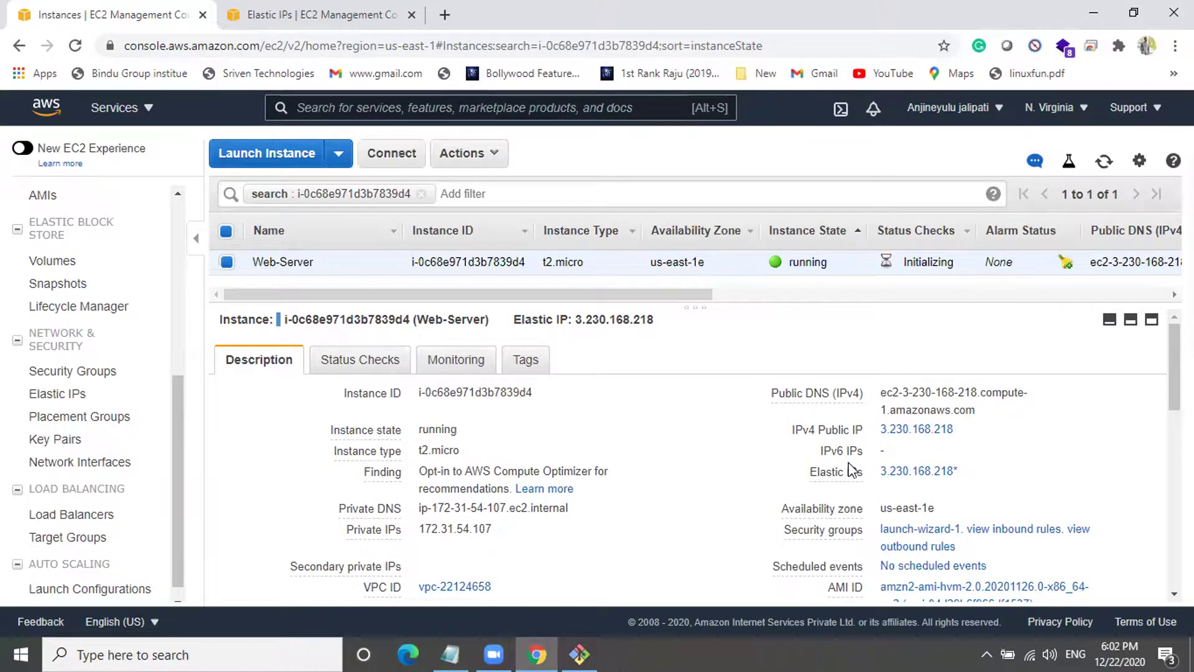
pyautogui.moveTo(802, 473); pyautogui.dragTo(969, 481)
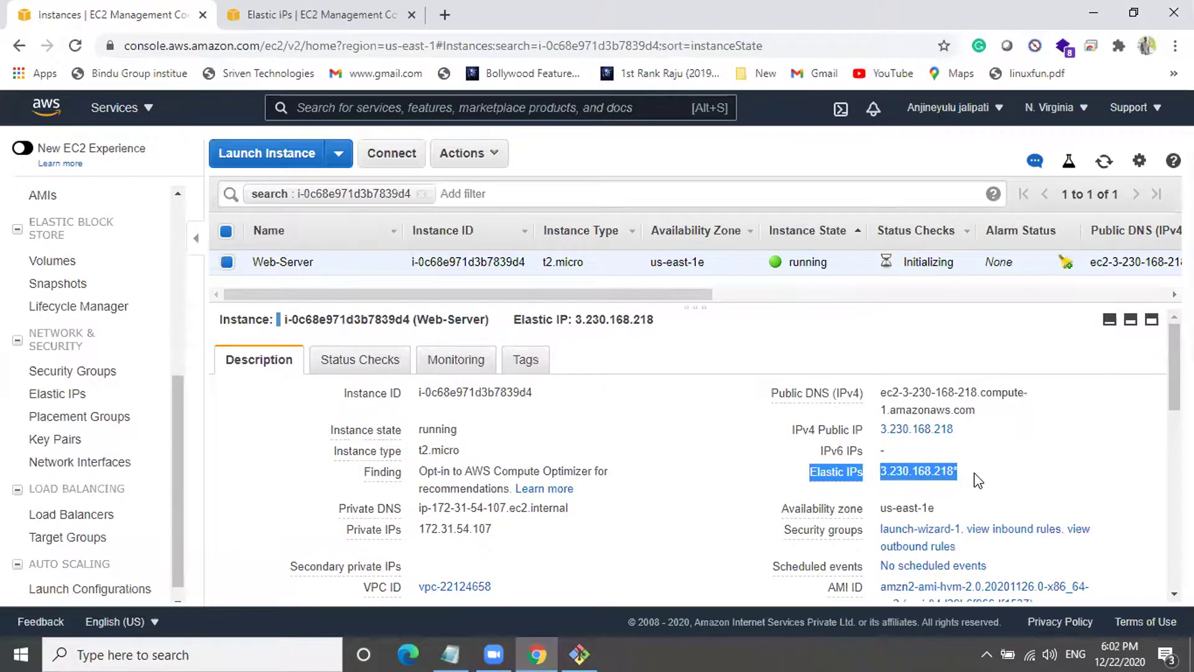
# Disassociate the Elastic IP 3.230.168.218 from the Web-Server instance, refresh the address list and return to the instance's details
pyautogui.click(319, 25)
pyautogui.click(440, 226)
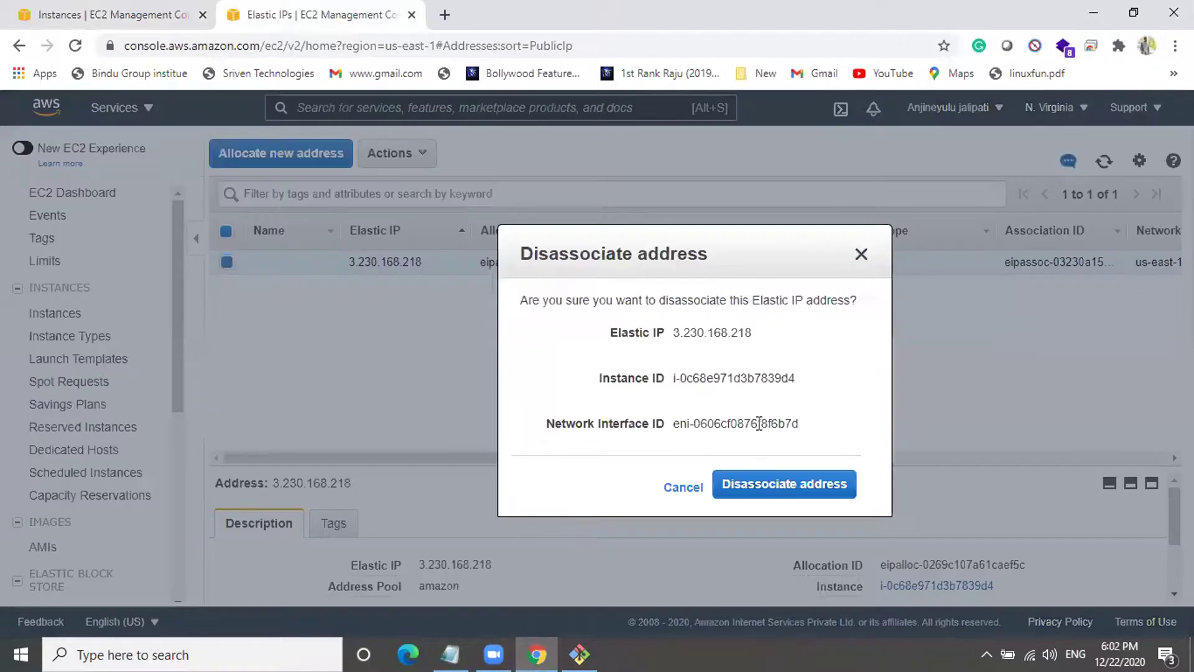
pyautogui.click(796, 493)
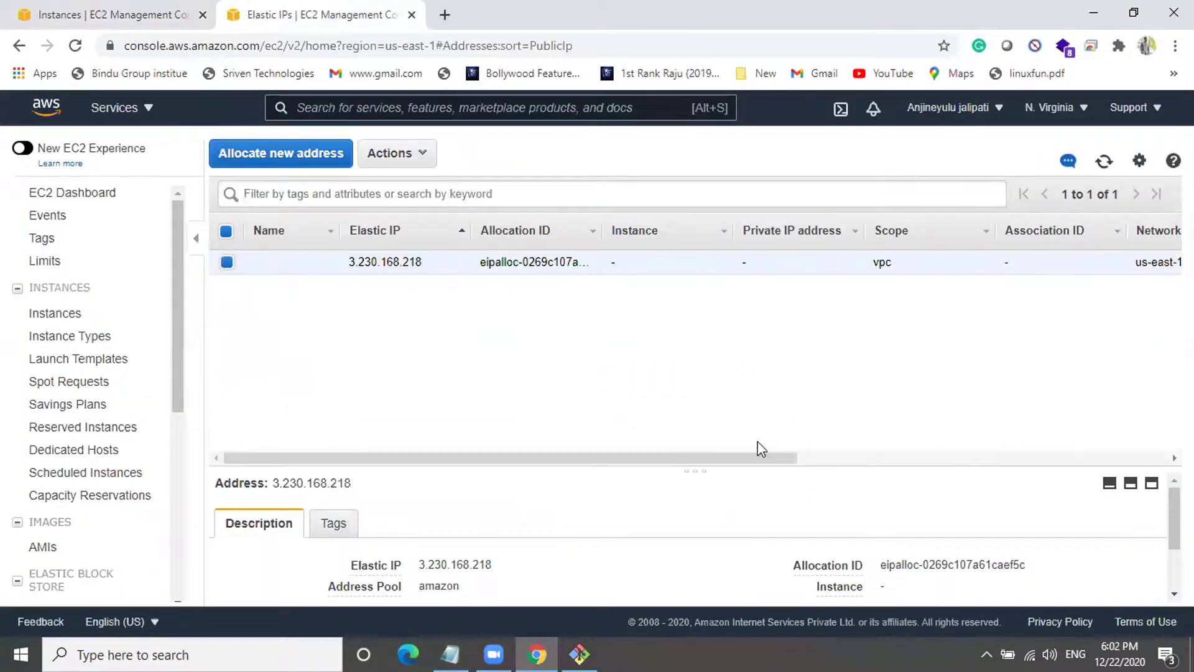
pyautogui.click(1104, 163)
pyautogui.click(1104, 163)
pyautogui.click(182, 11)
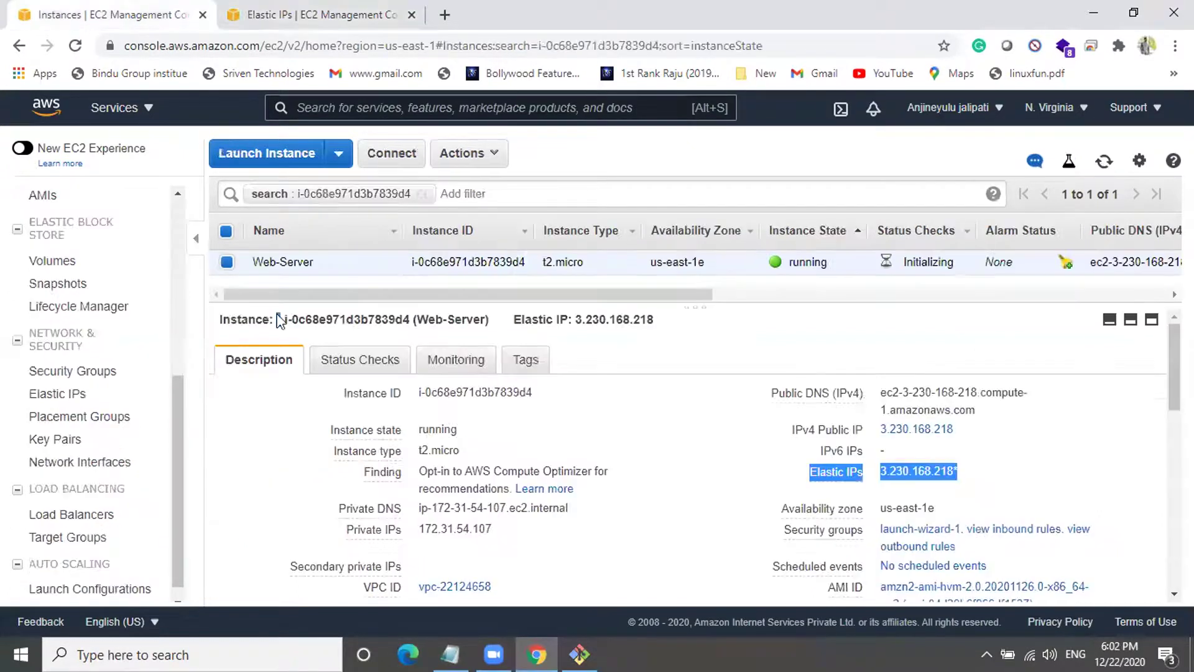
# Refresh the instances list and check the Elastic IPs field in the Web-Server instance's description
pyautogui.moveTo(808, 472); pyautogui.dragTo(977, 484)
pyautogui.click(1104, 162)
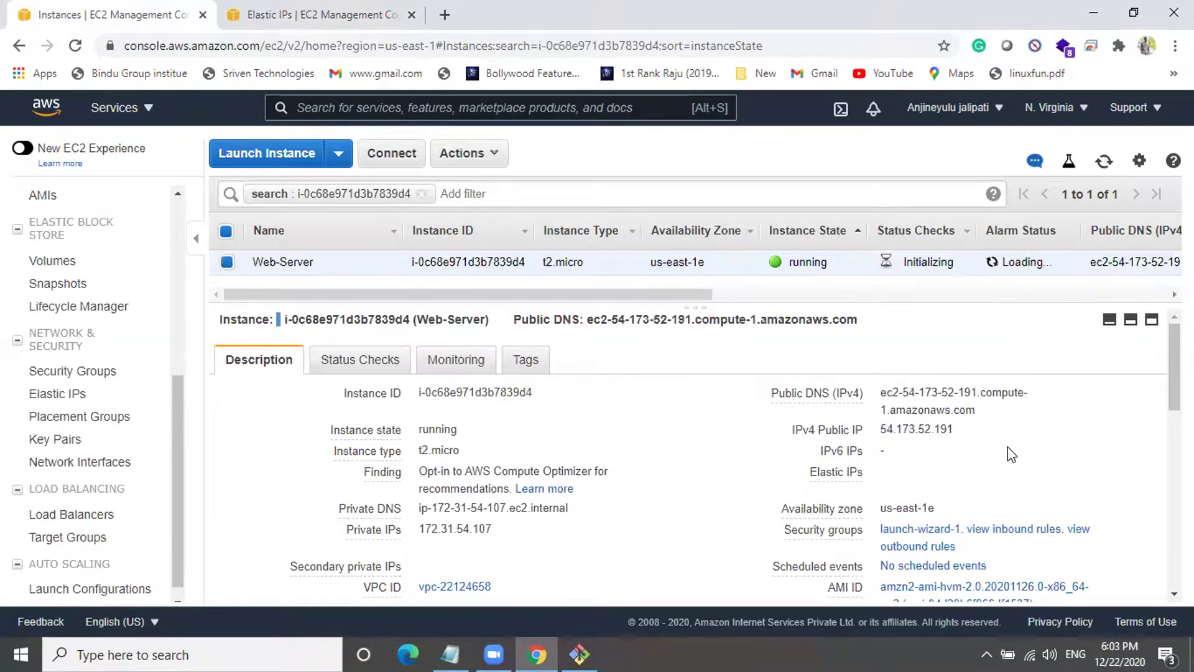
pyautogui.moveTo(803, 478); pyautogui.dragTo(870, 479)
pyautogui.click(941, 476)
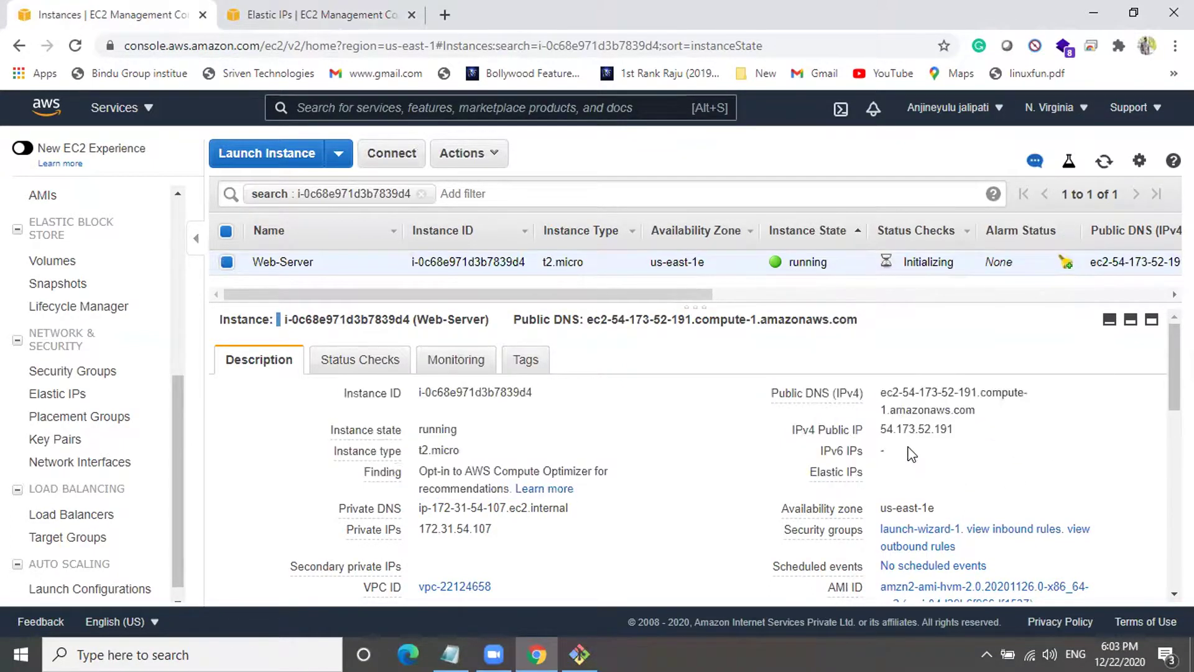
# Copy the Web-Server instance's IPv4 Public IP 54.173.52.191 into the Notepad notes below the Elastic IPs entry, with label and address on one line
pyautogui.moveTo(785, 429); pyautogui.dragTo(936, 430)
pyautogui.rightClick(936, 430)
pyautogui.click(933, 442)
pyautogui.click(450, 654)
pyautogui.press('Return')
pyautogui.press('Return')
pyautogui.hotkey('ctrl', 'v')
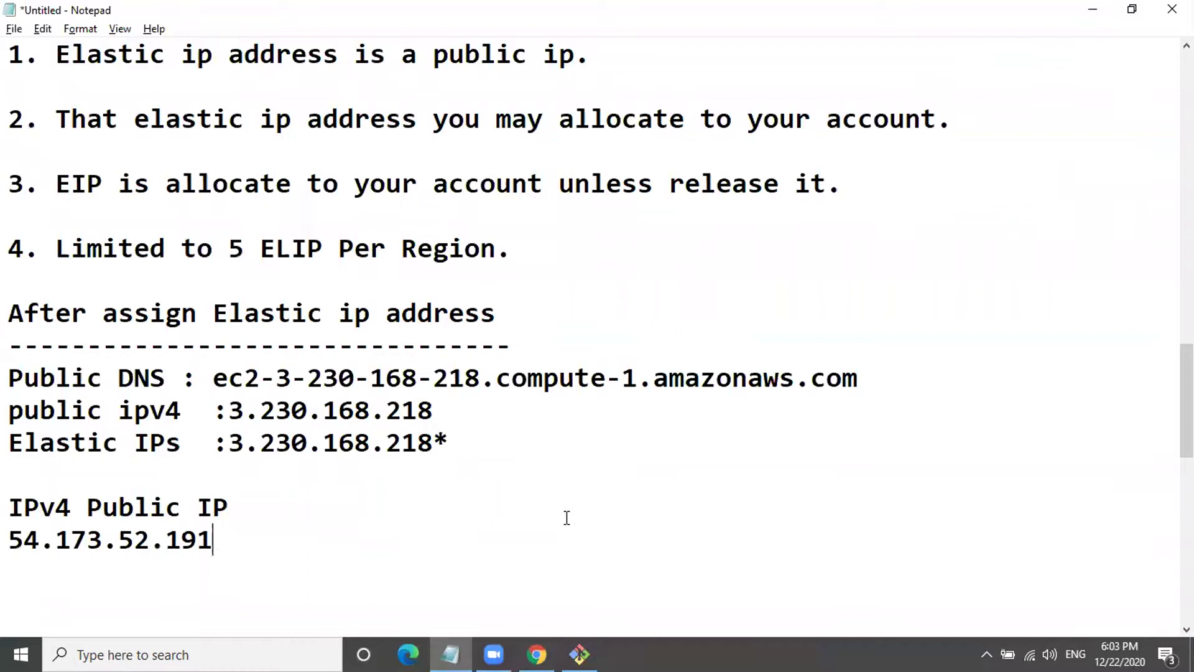
pyautogui.click(263, 509)
pyautogui.press('Delete')
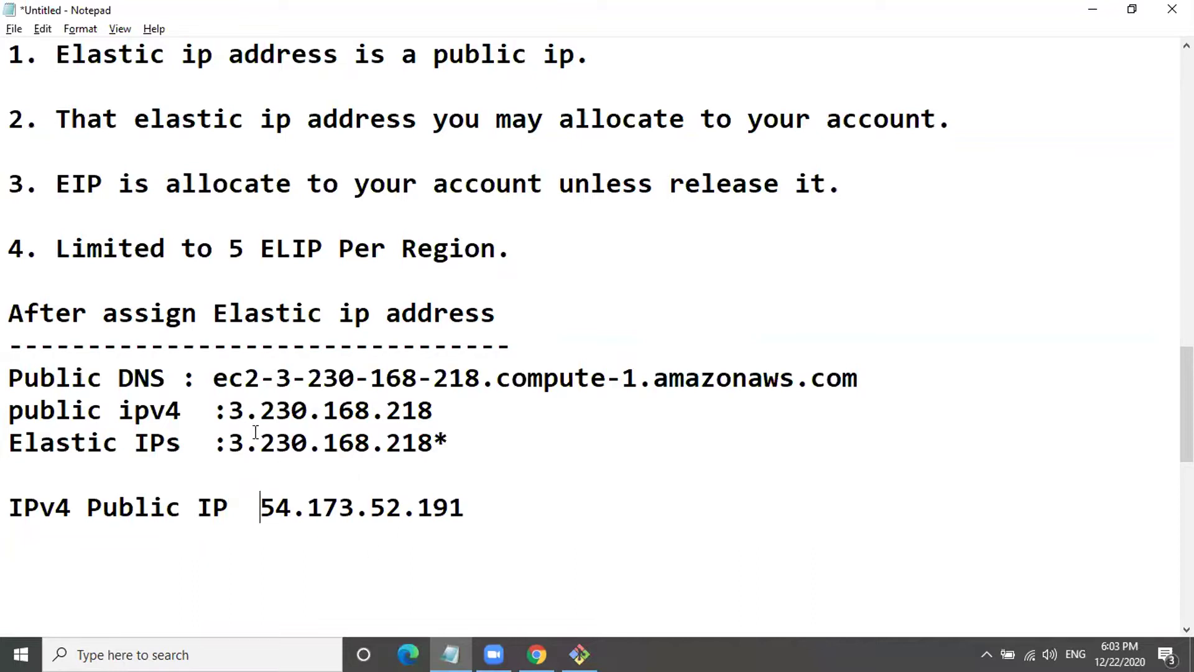
# Compare the newly recorded IPv4 public IP with the Elastic IP entry and the earlier public addresses in the notes
pyautogui.moveTo(232, 414); pyautogui.dragTo(435, 412)
pyautogui.moveTo(260, 507); pyautogui.dragTo(466, 507)
pyautogui.scroll(3, 464, 386)
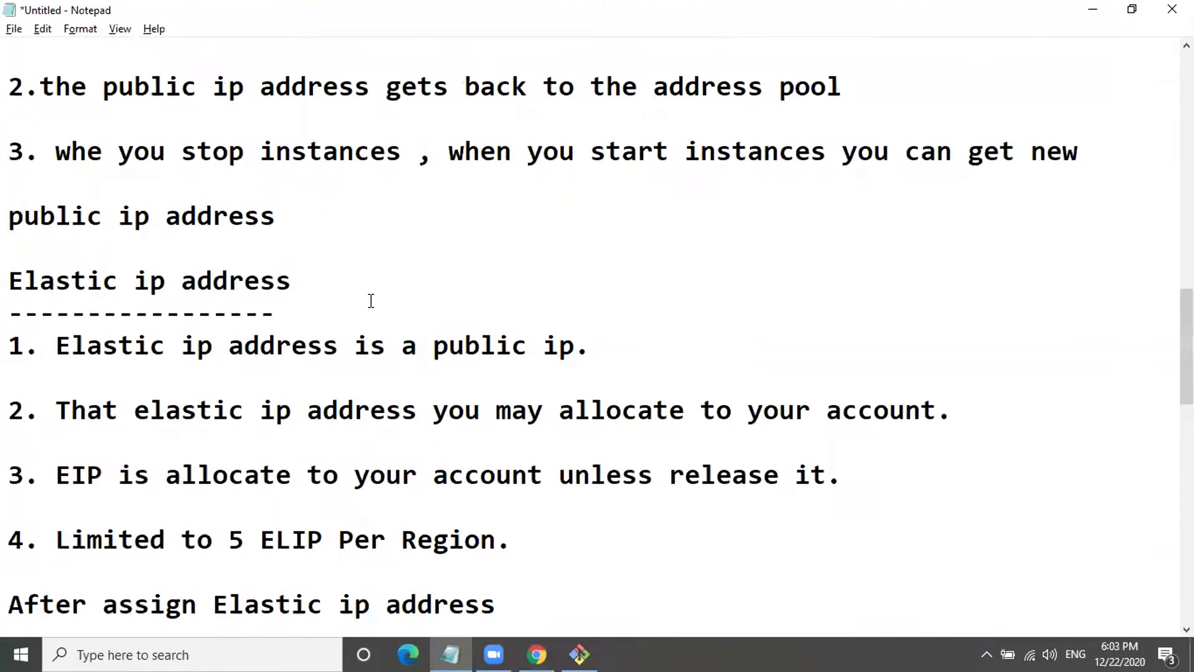
pyautogui.scroll(4, 341, 218)
pyautogui.moveTo(528, 192); pyautogui.dragTo(329, 186)
pyautogui.scroll(-10, 347, 267)
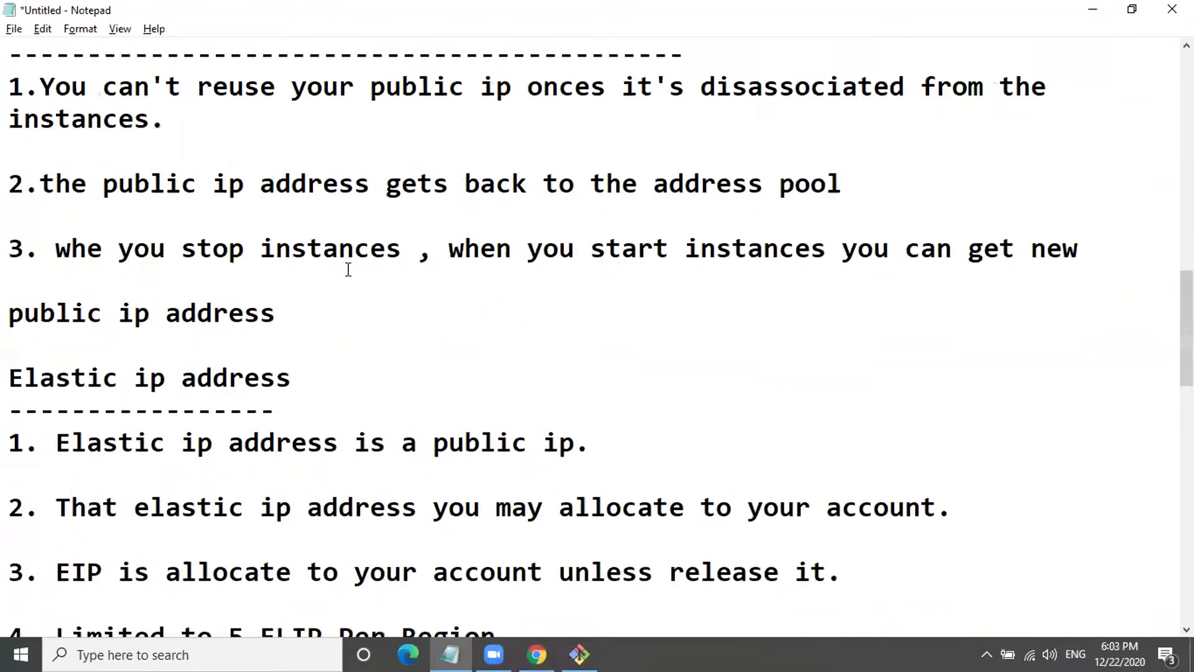
pyautogui.moveTo(468, 228); pyautogui.dragTo(277, 221)
pyautogui.click(316, 299)
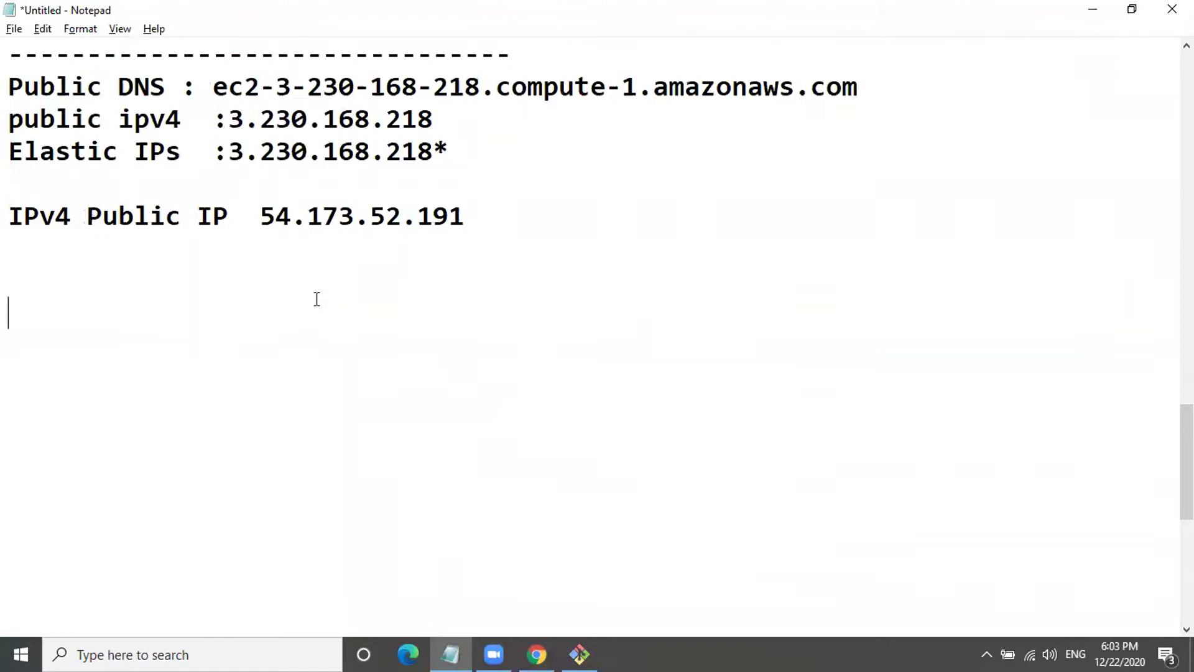
# Return to the EC2 console in Chrome and release the Elastic IP 3.230.168.218 from the account, confirming the release
pyautogui.click(536, 653)
pyautogui.click(683, 421)
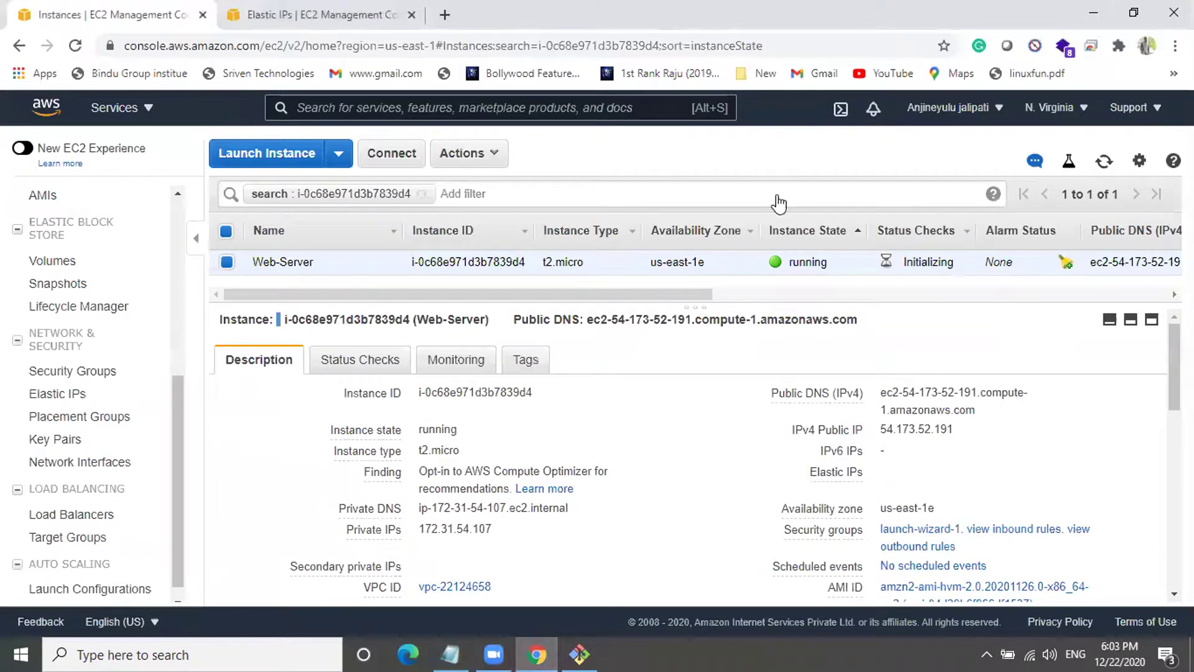
pyautogui.click(277, 16)
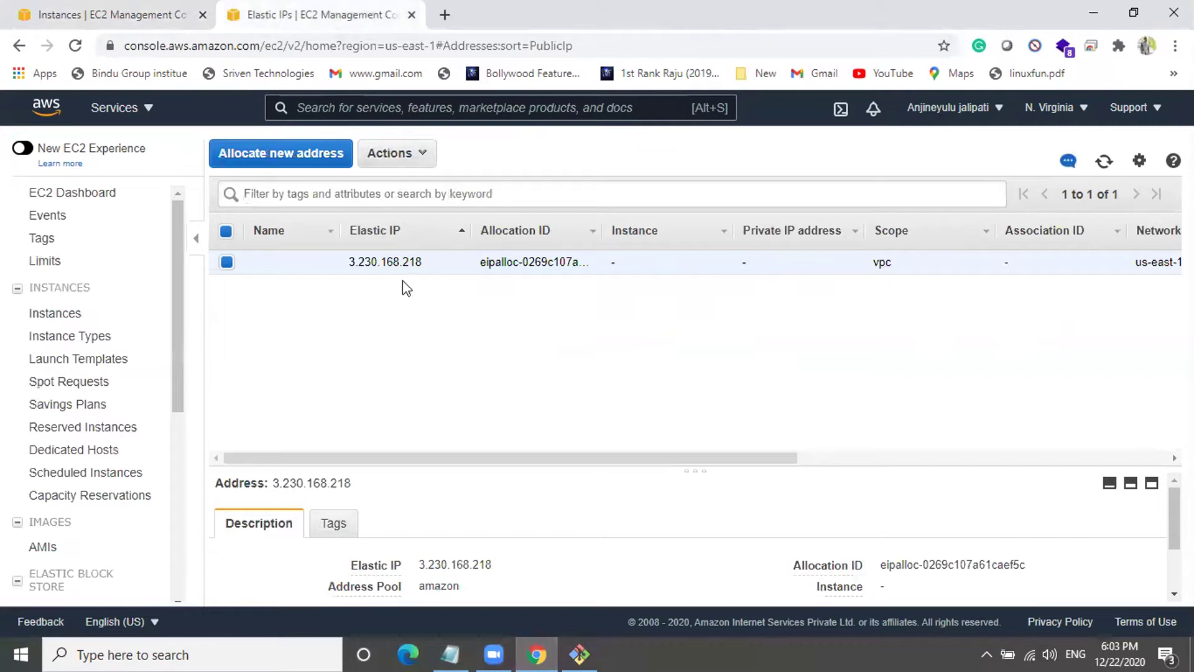
pyautogui.click(390, 157)
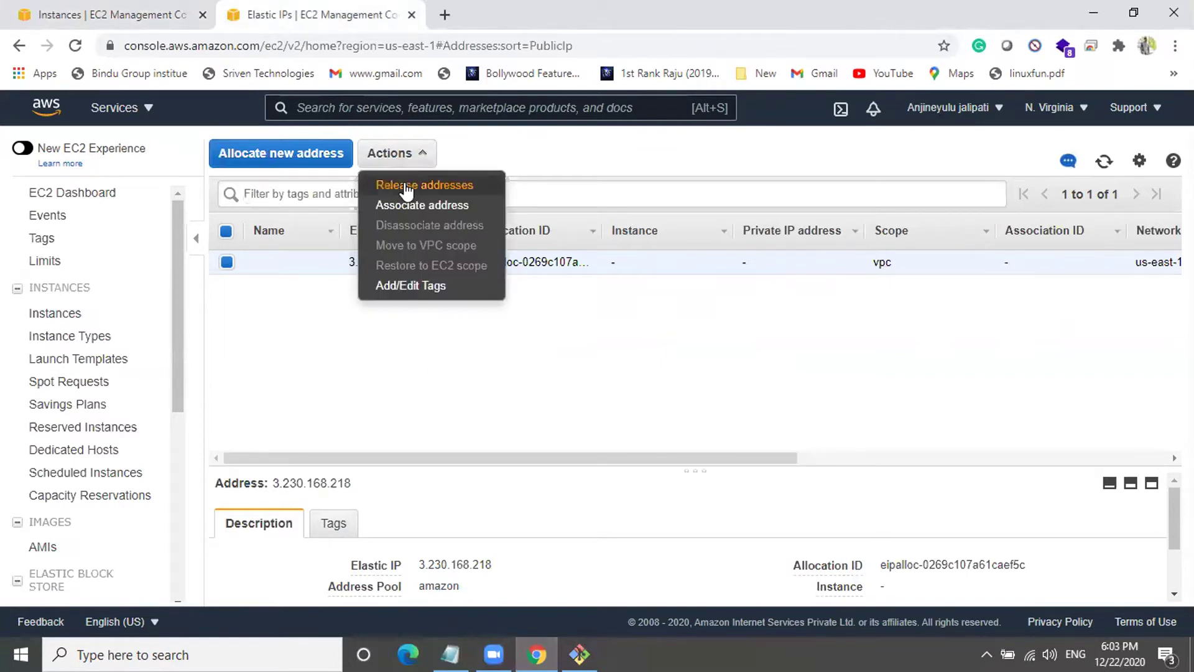
pyautogui.click(406, 186)
pyautogui.click(947, 440)
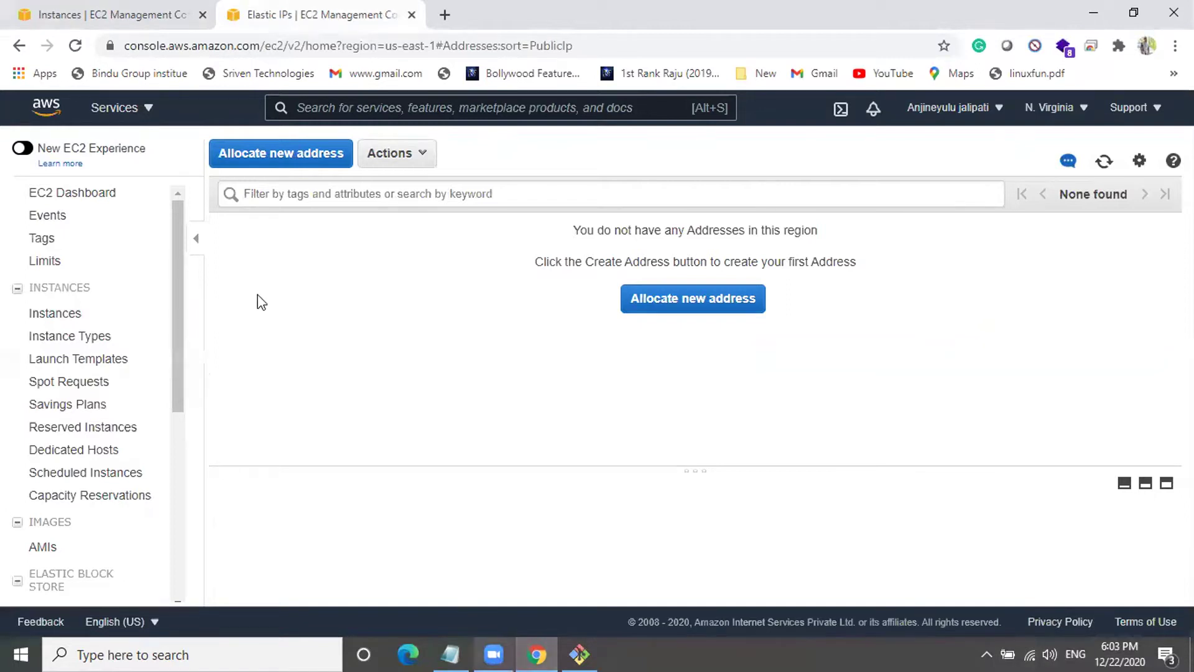
# Revisit the instances list, then review the Notepad notes from the public IP address section through the Elastic IP address points
pyautogui.click(156, 26)
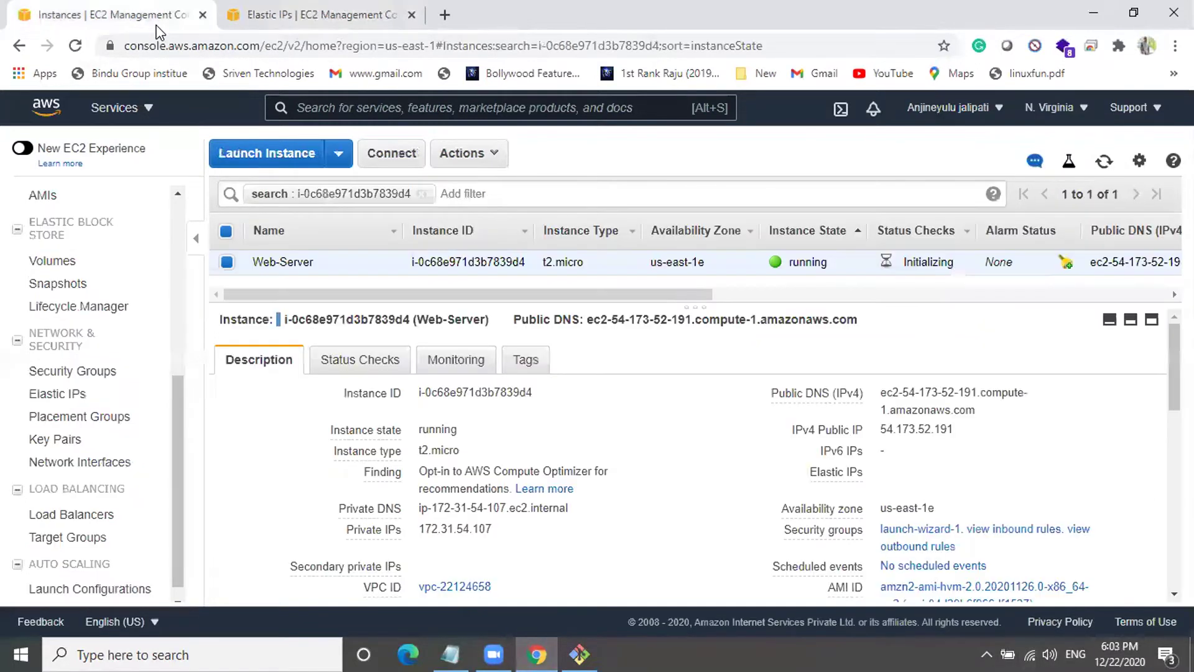
pyautogui.click(450, 654)
pyautogui.scroll(18, 446, 316)
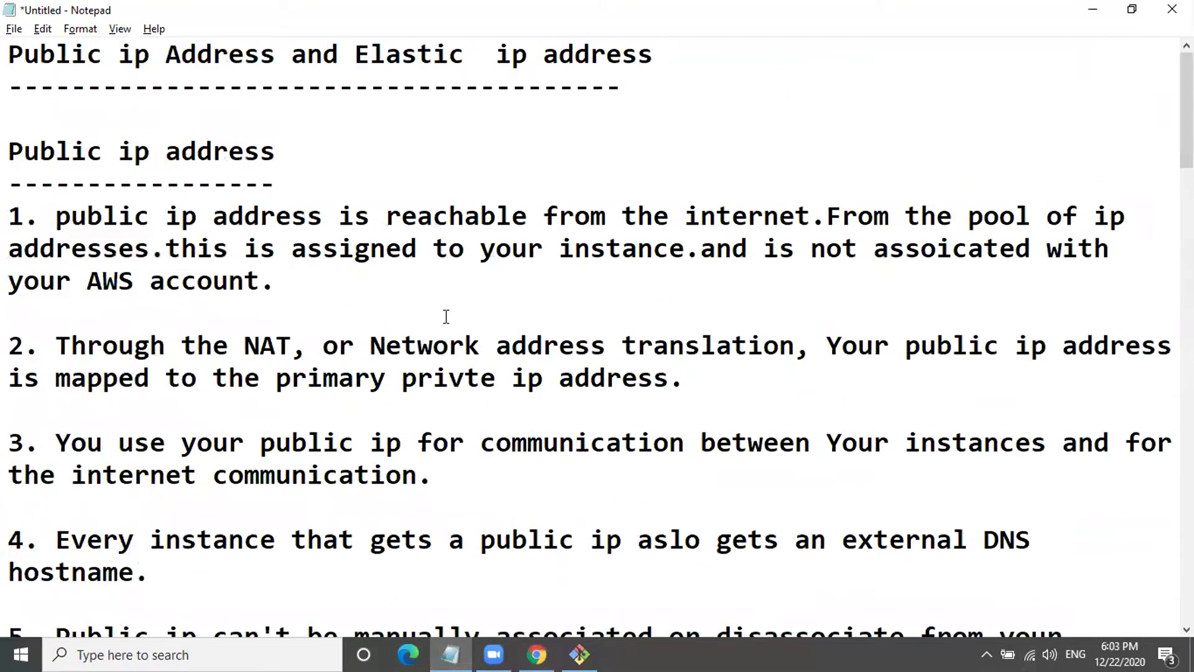
pyautogui.moveTo(8, 151); pyautogui.dragTo(293, 346)
pyautogui.scroll(-2, 311, 301)
pyautogui.scroll(-7, 311, 301)
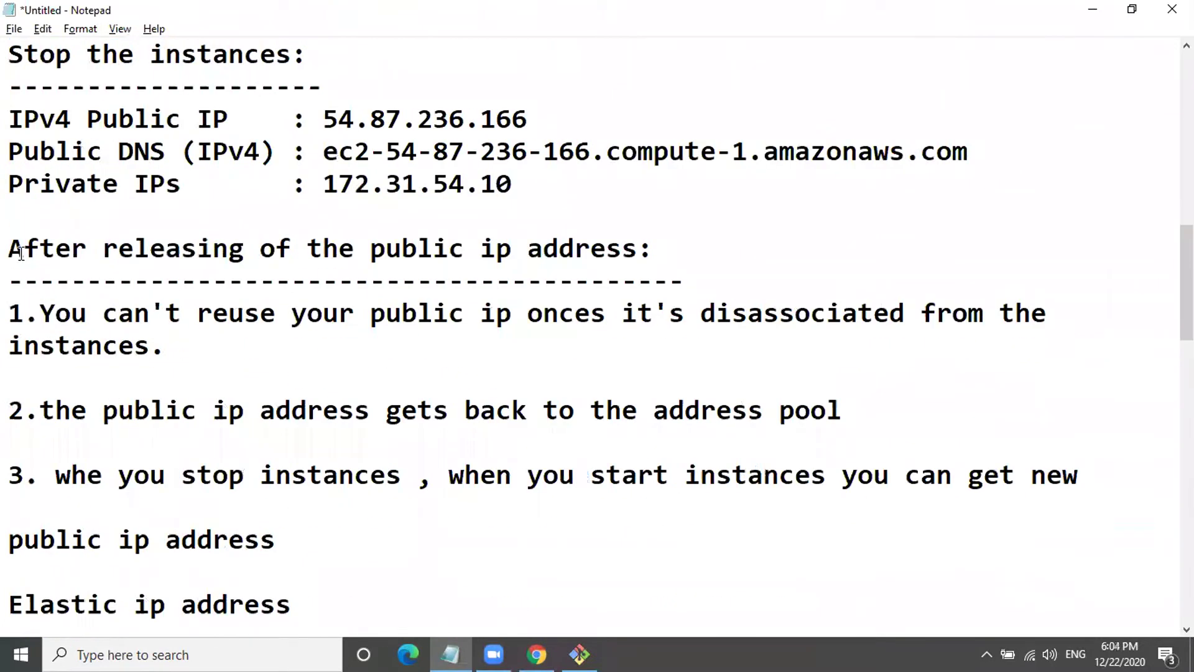
pyautogui.scroll(-4, 20, 252)
pyautogui.moveTo(12, 214); pyautogui.dragTo(533, 464)
pyautogui.click(532, 472)
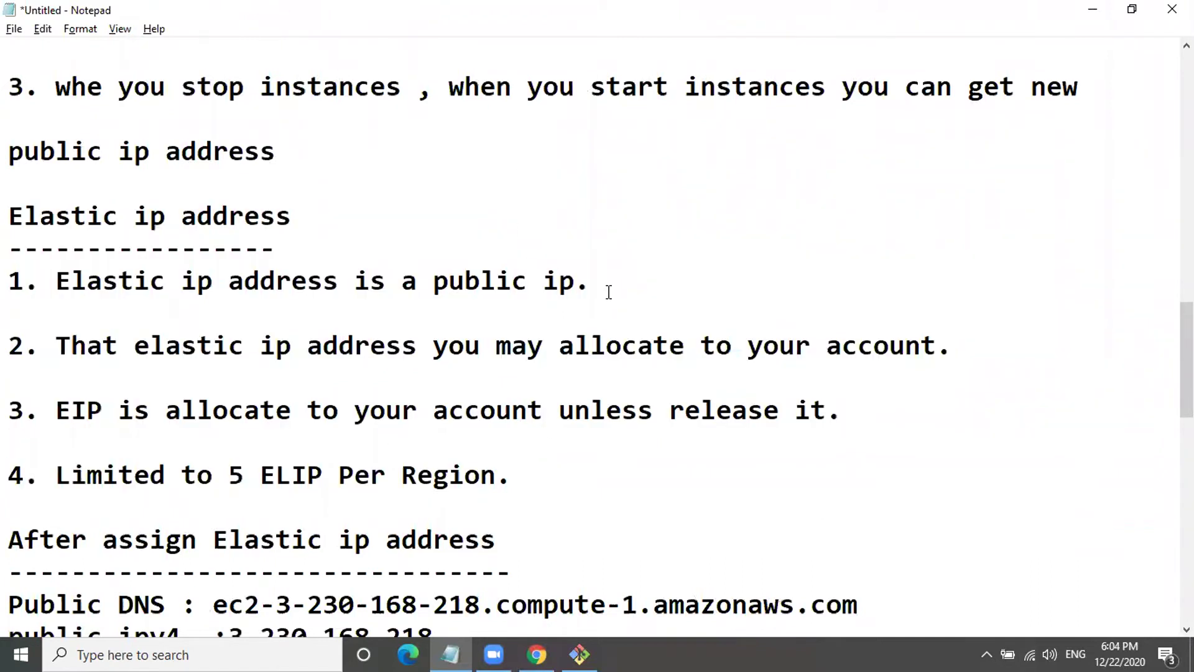